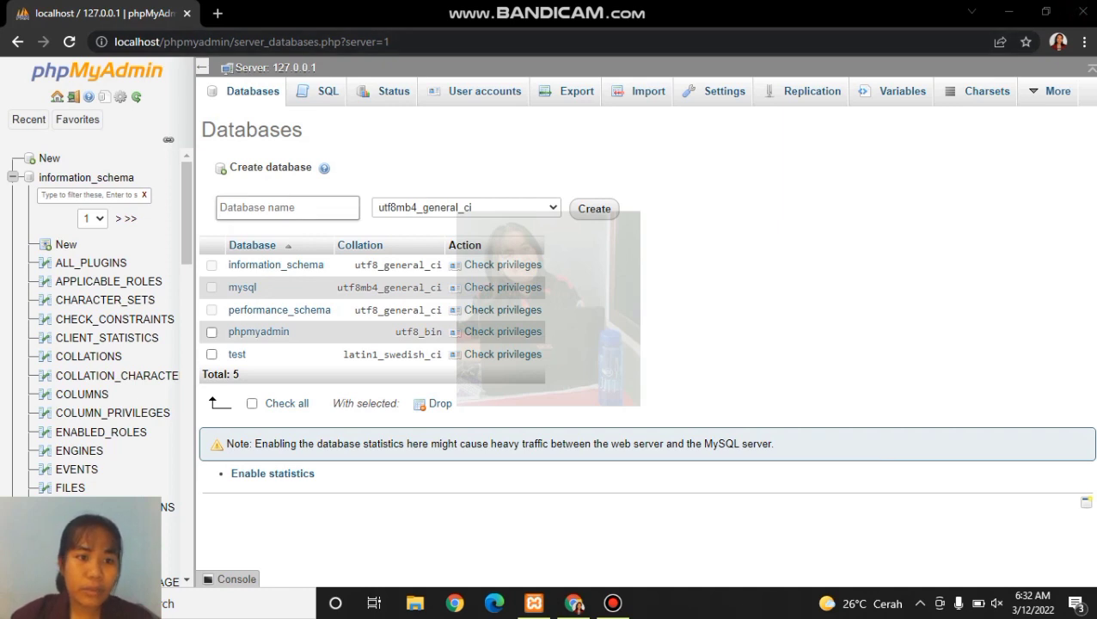
- Create a new database named dbperpustakaan with the utf8mb4_general_ci collation
left_click(574, 604)
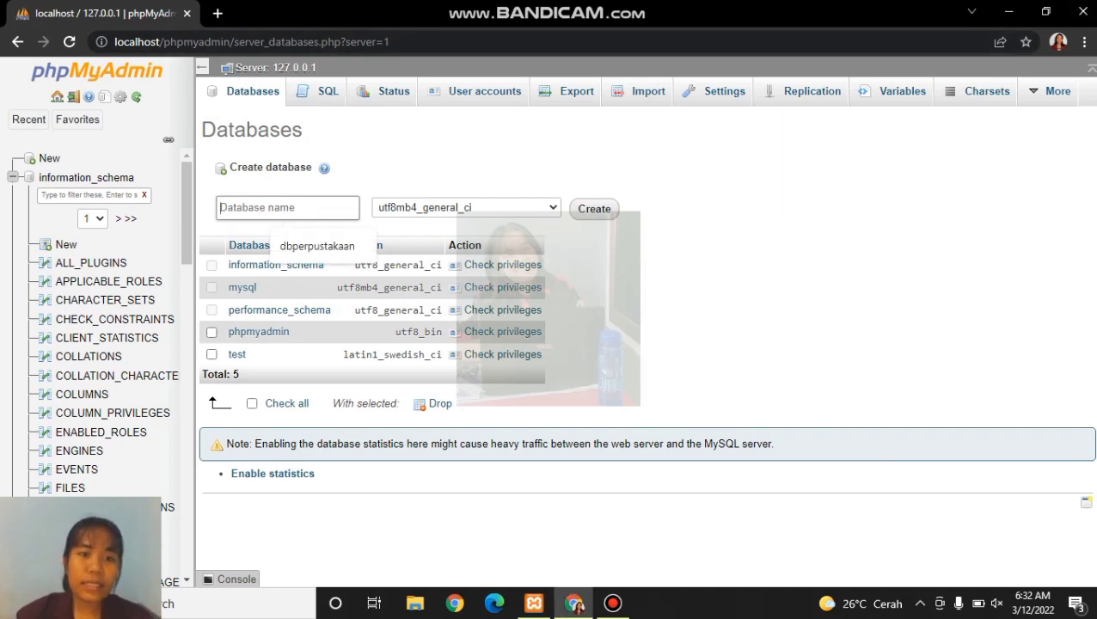
key("Down")
key("Return")
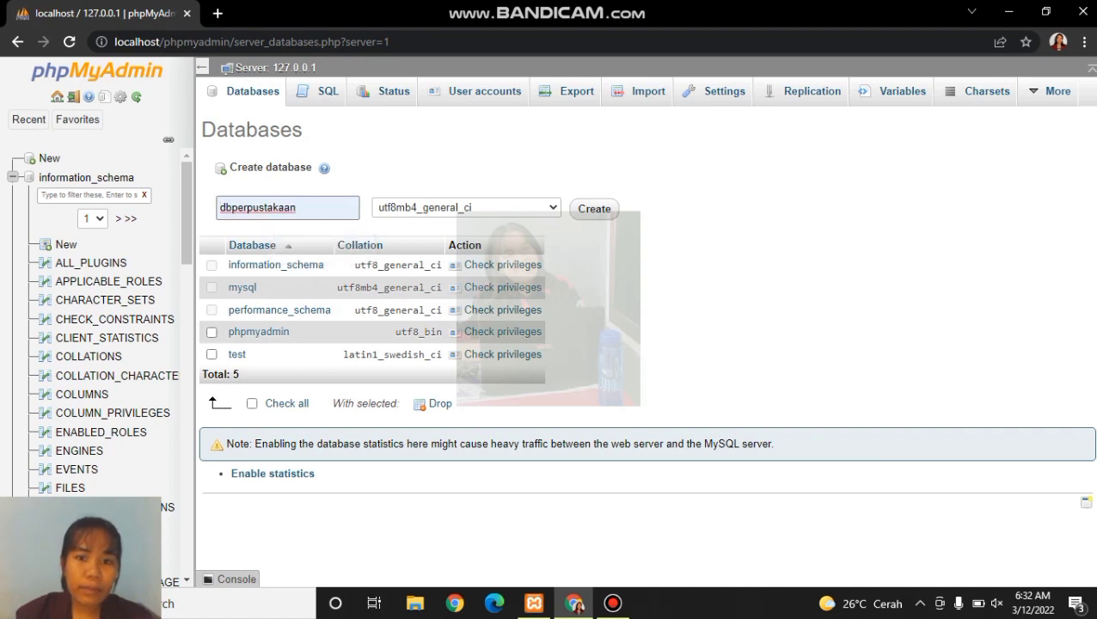
key("Return")
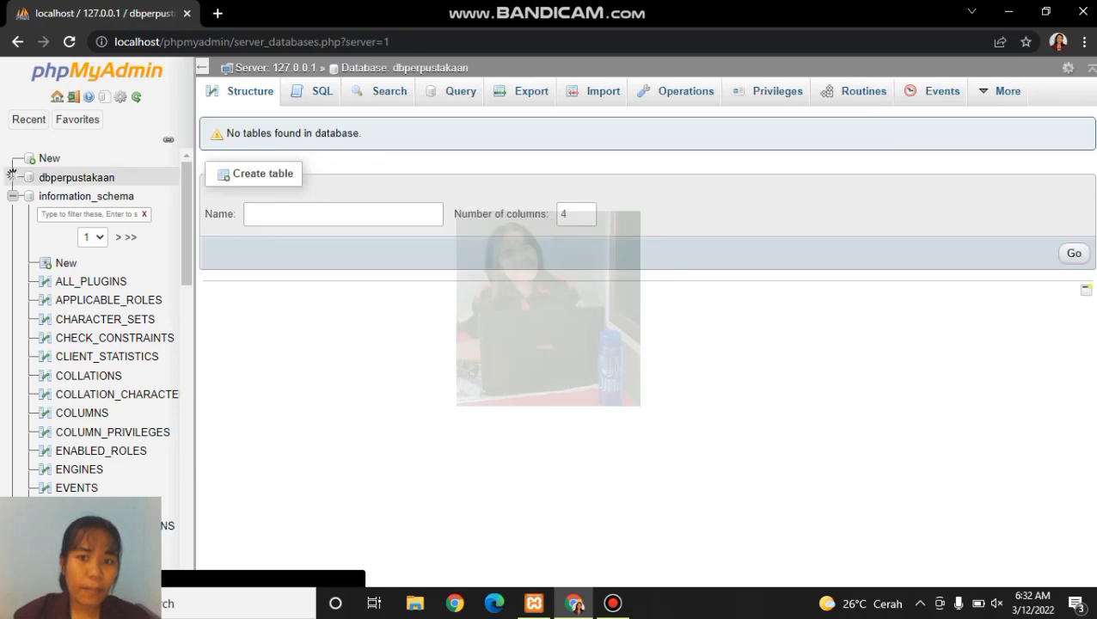
- Start a new table named admin with 9 columns in the dbperpustakaan database
left_click(343, 214)
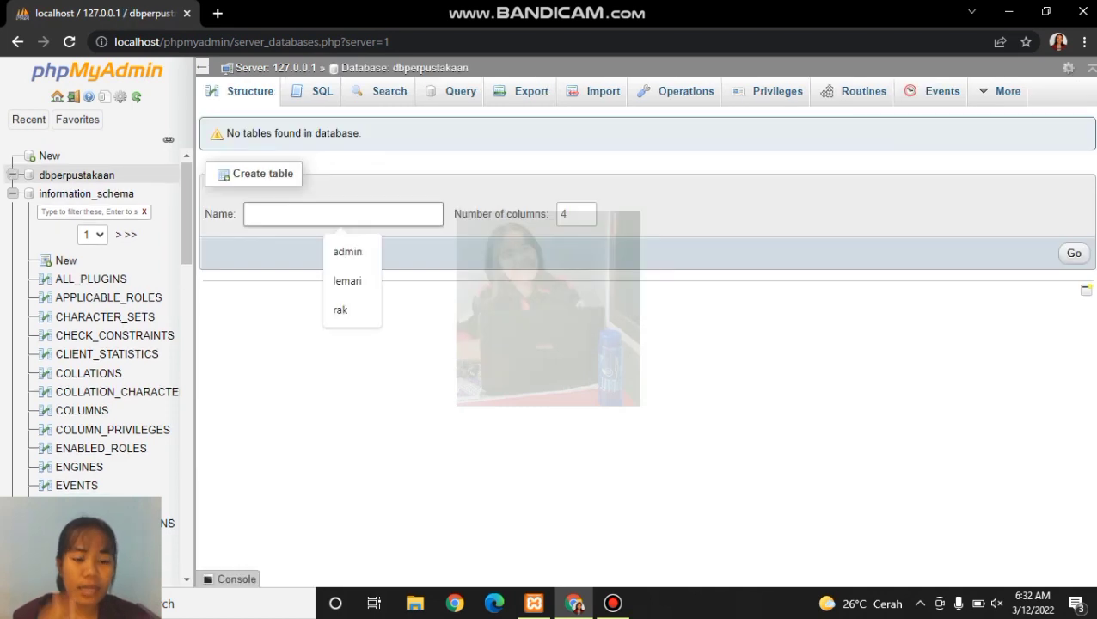
key("Down")
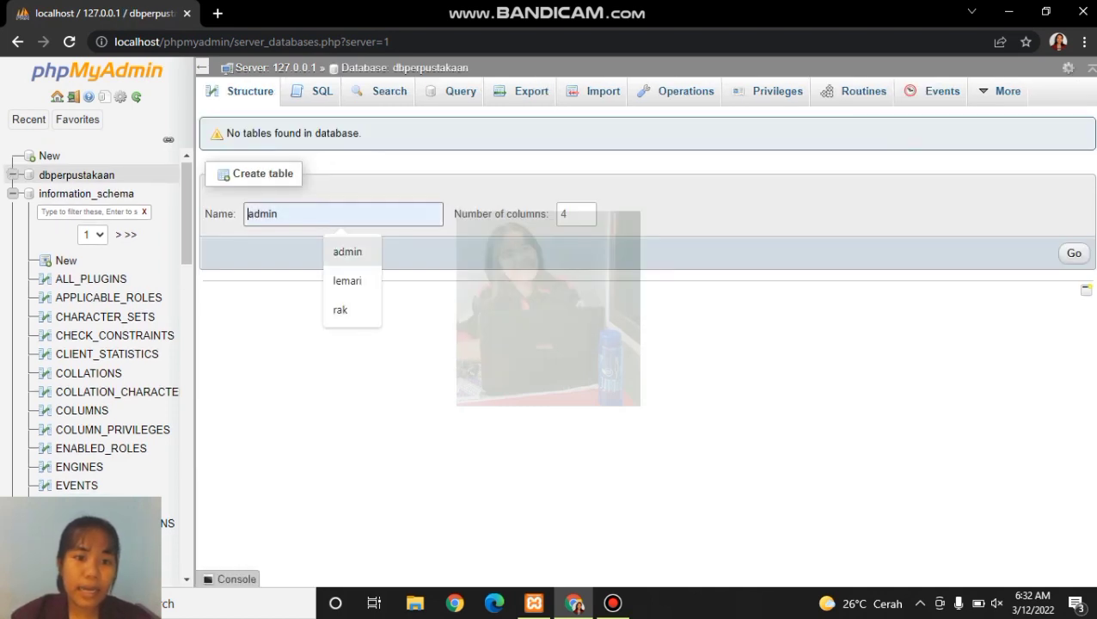
key("Return")
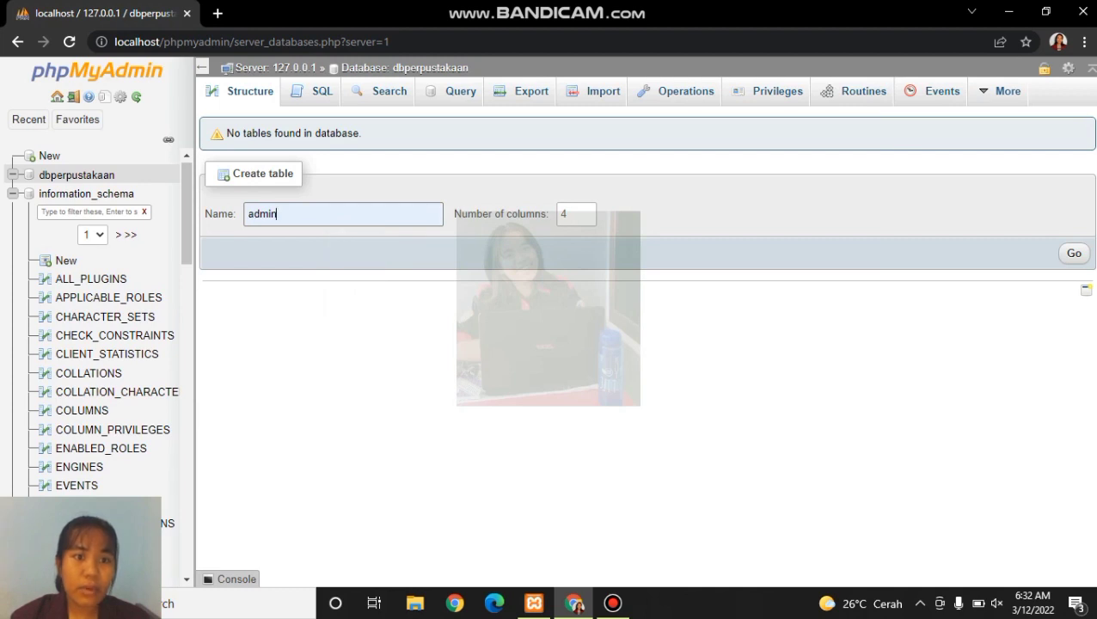
double_click(586, 210)
left_click(586, 210)
left_click(586, 210)
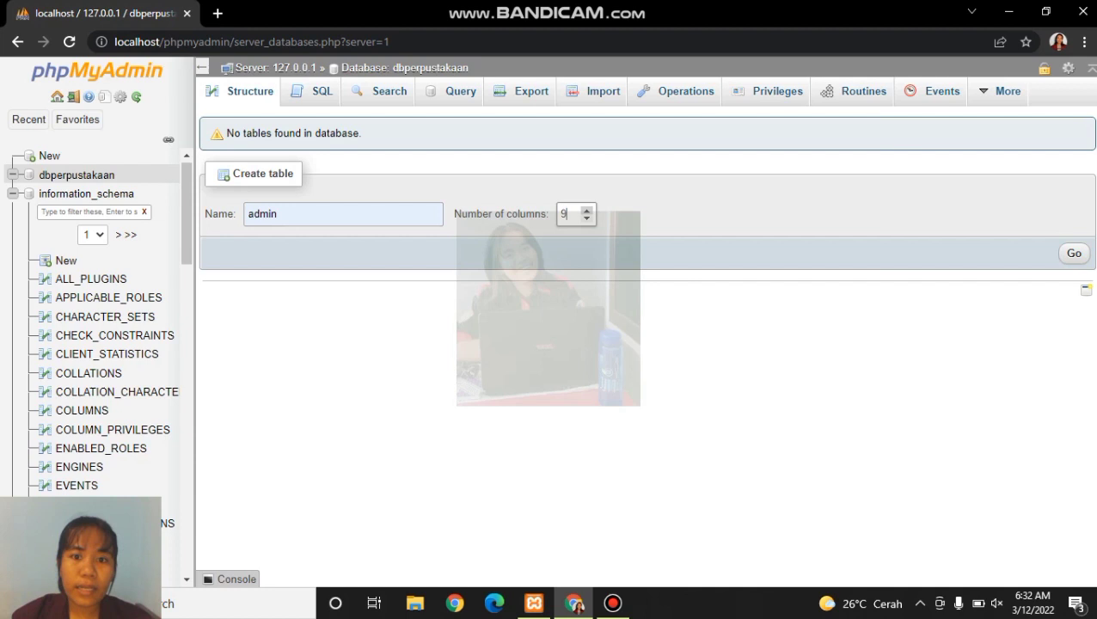
left_click(1075, 252)
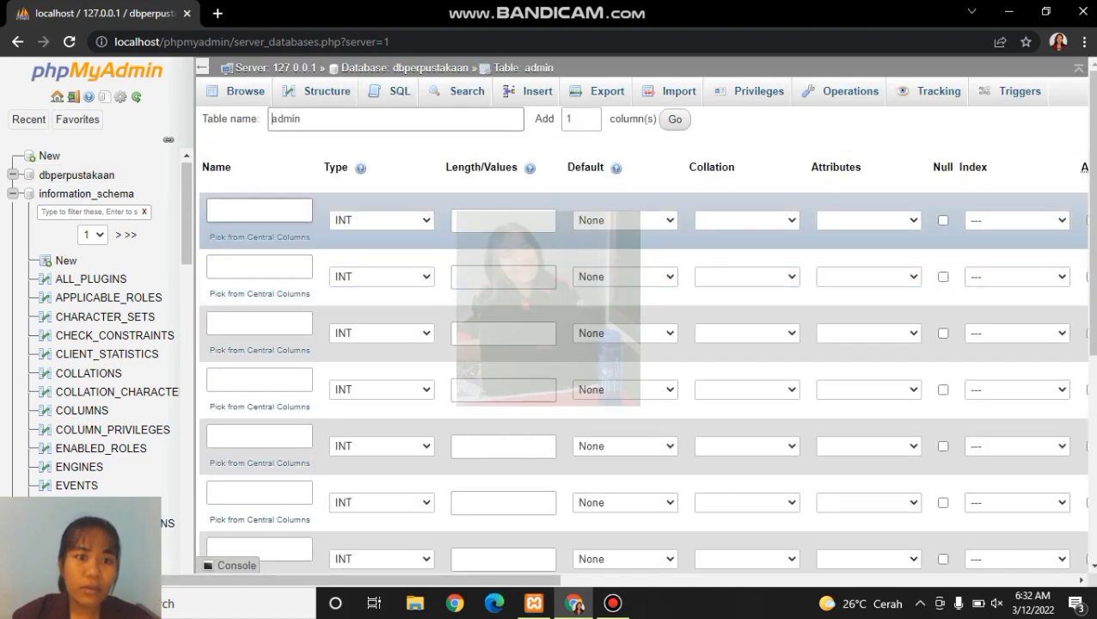
- Name the first column idadmin, make it the PRIMARY index and enable auto-increment for it
type("idadmin")
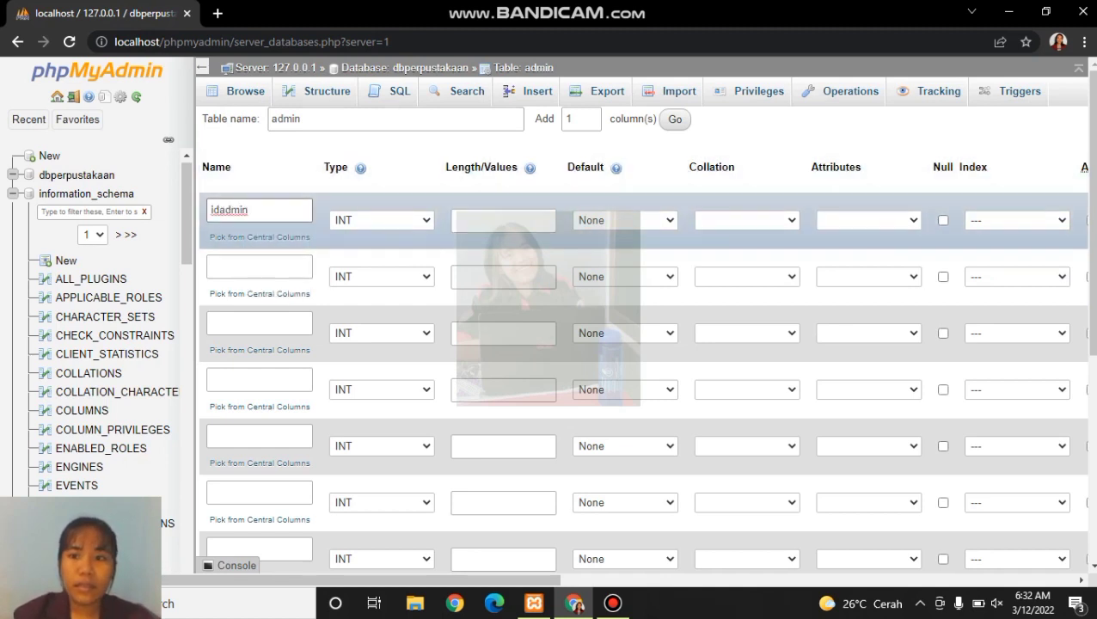
left_click(870, 220)
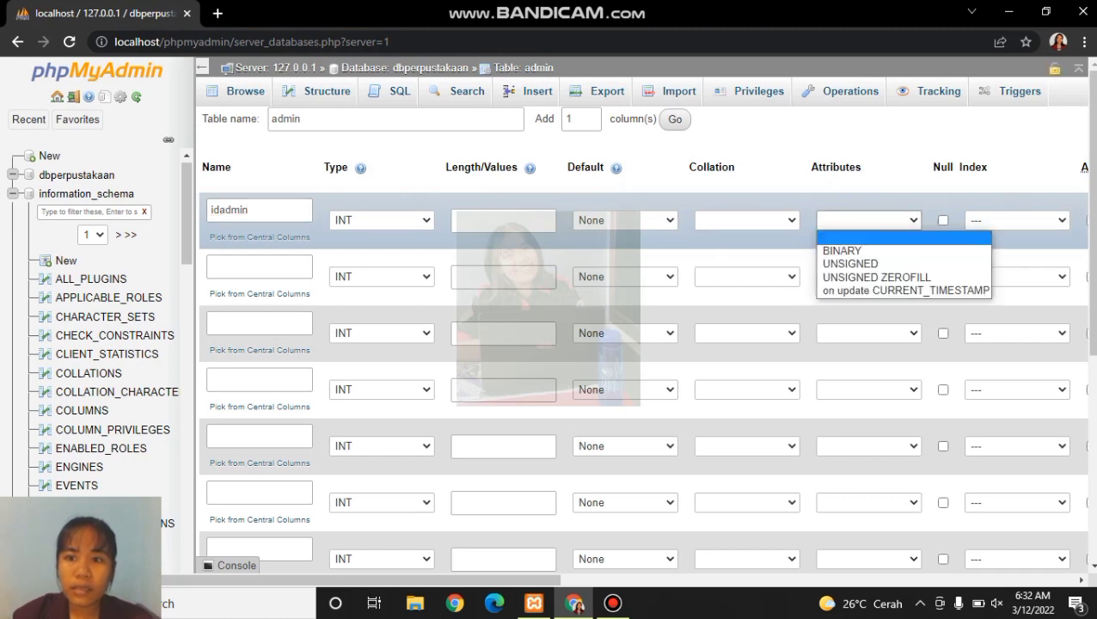
left_click(1017, 221)
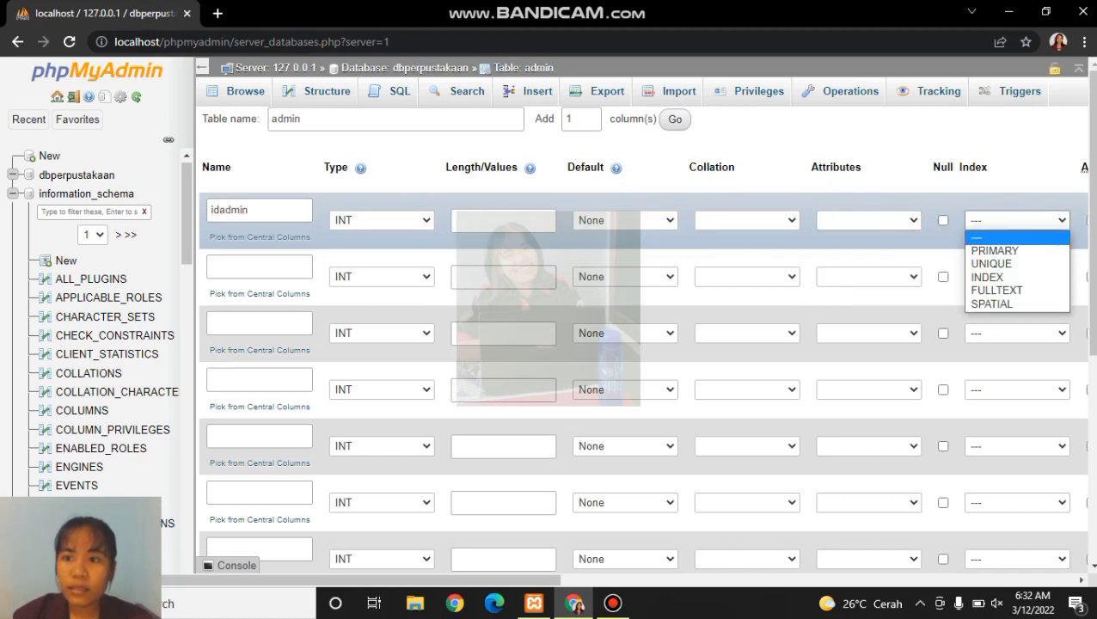
left_click(995, 250)
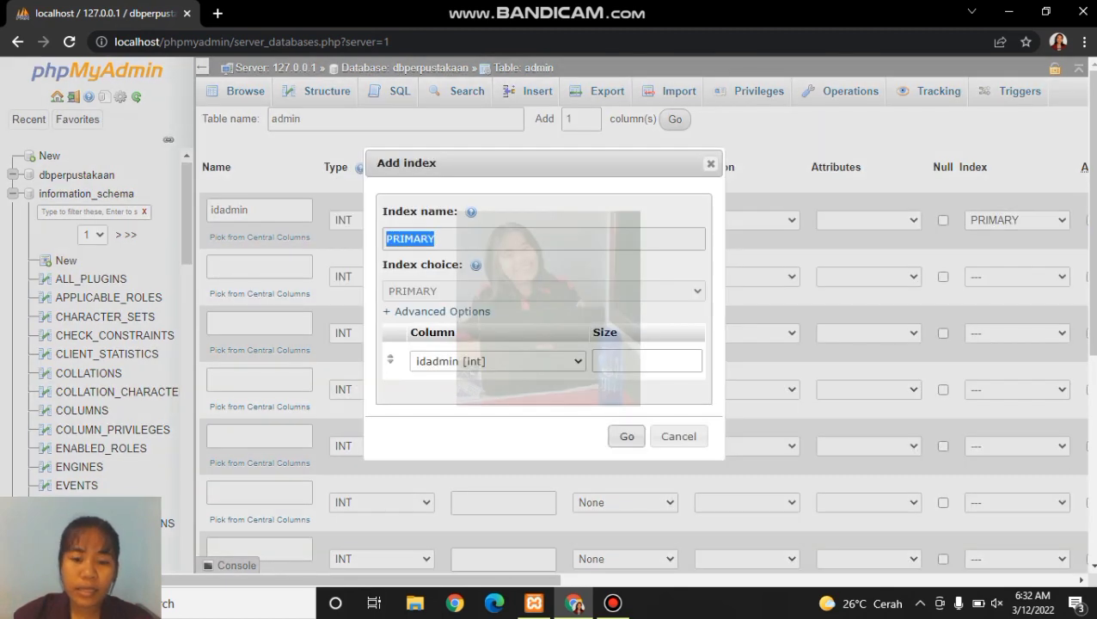
left_click(627, 436)
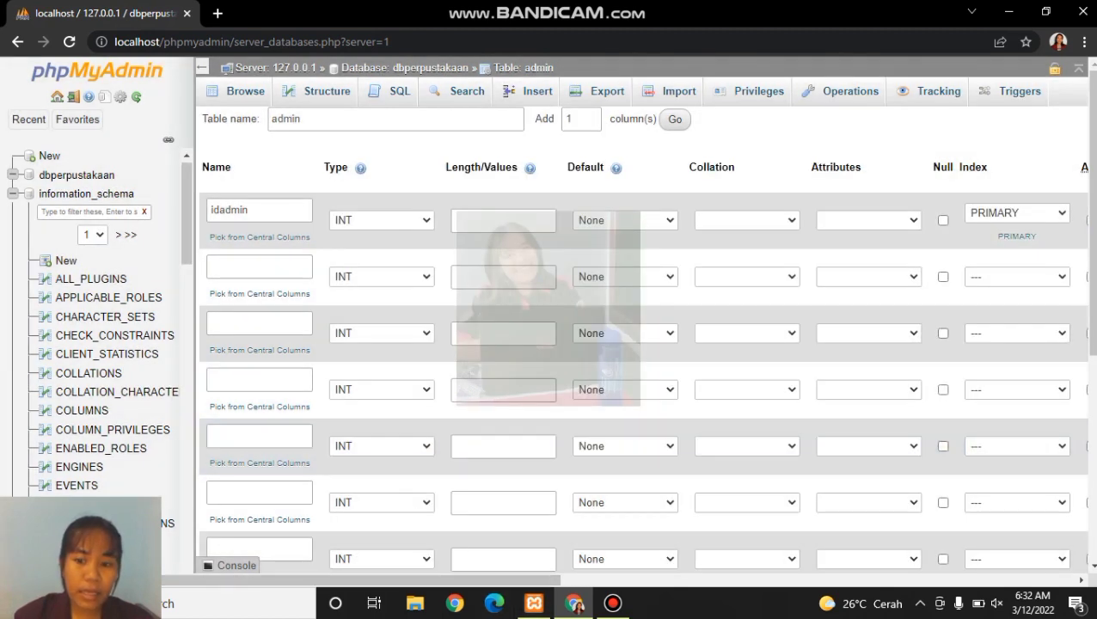
left_click_drag(508, 579, 550, 580)
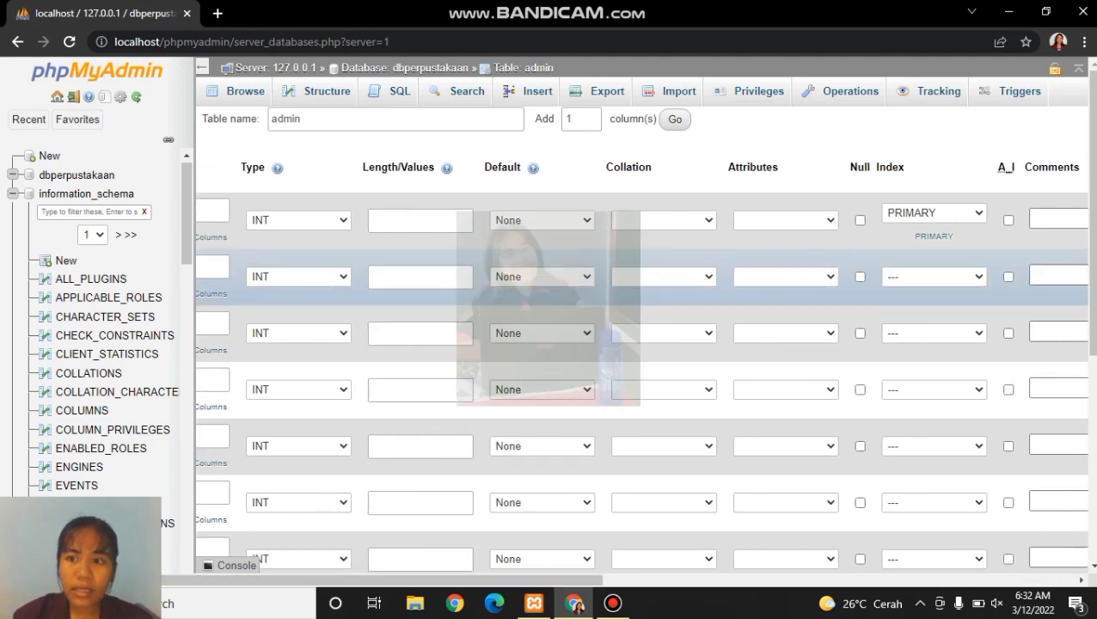
left_click(1009, 221)
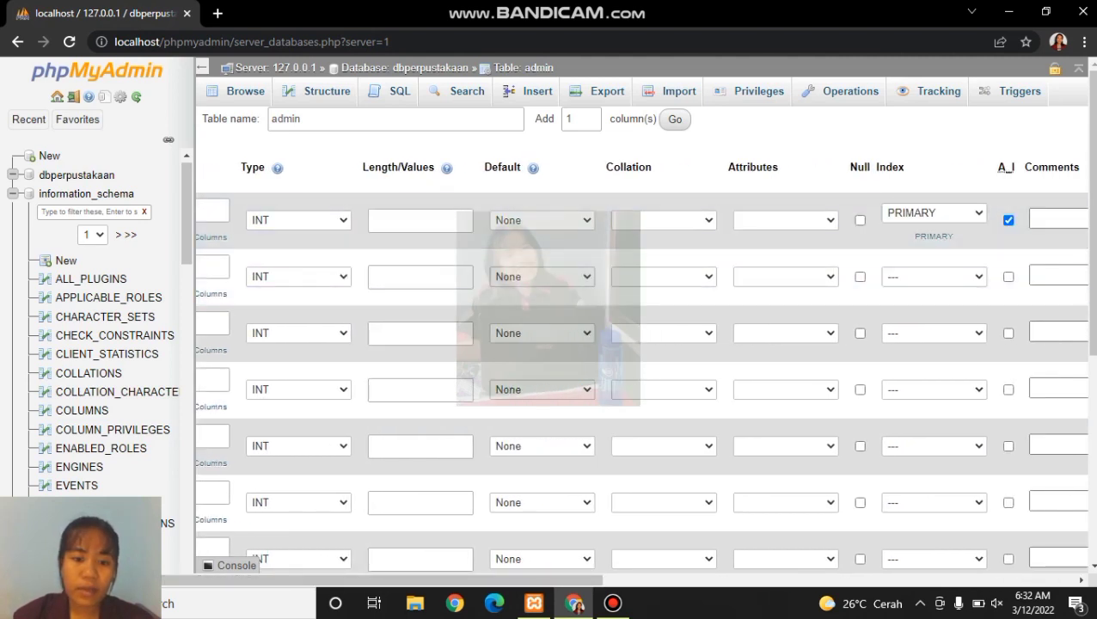
- Name the second, third and fourth columns nama, tempatlahir and tanggallahir
left_click_drag(550, 579, 510, 580)
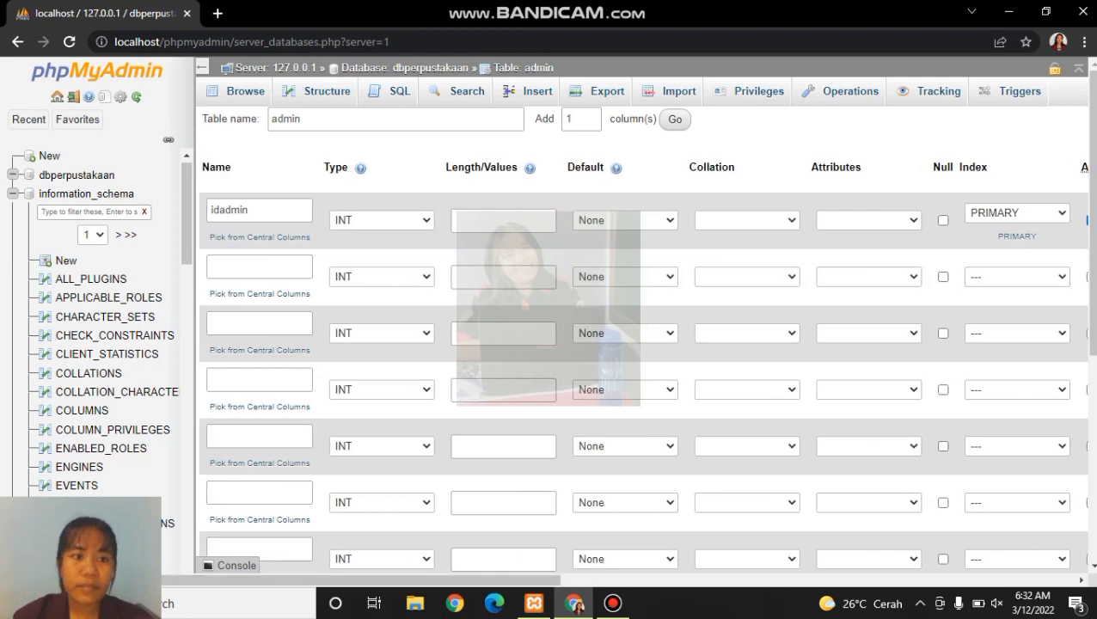
left_click(260, 267)
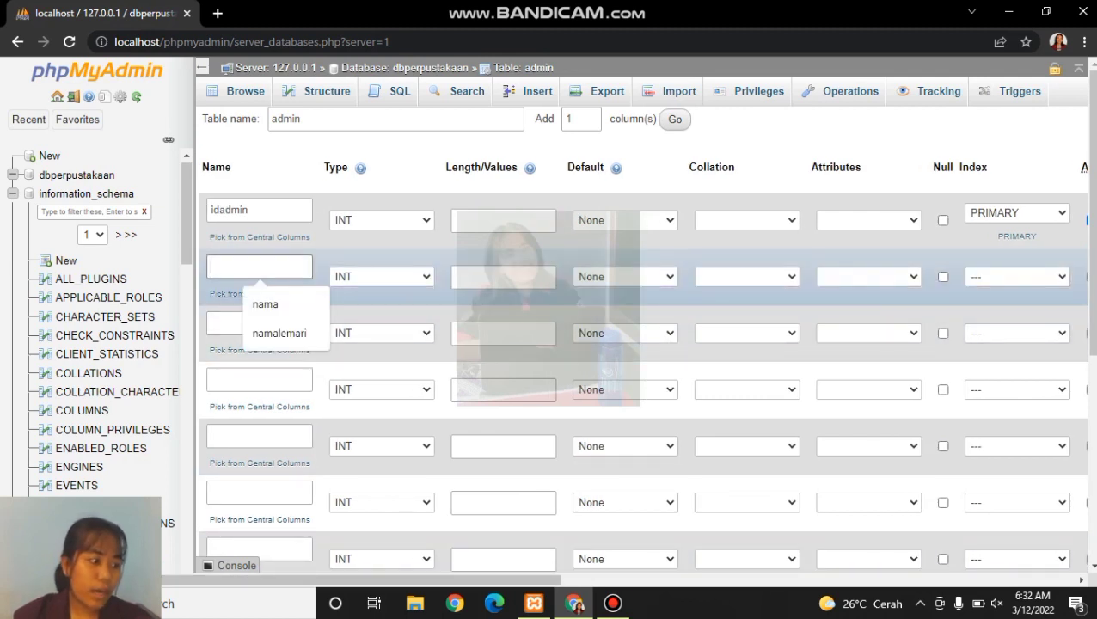
type("nama")
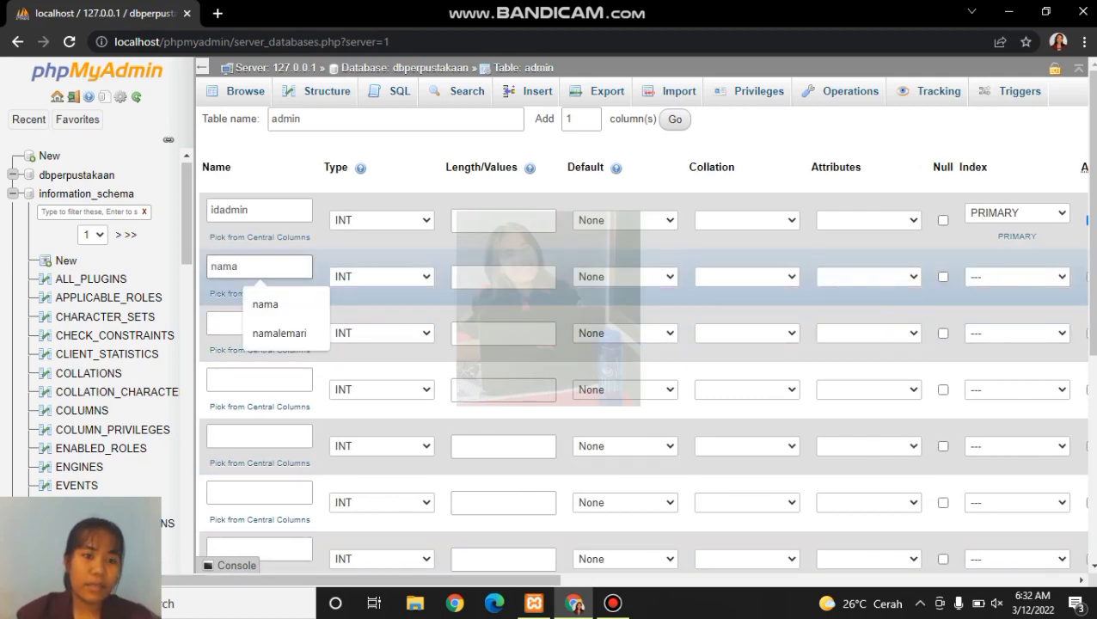
left_click(231, 324)
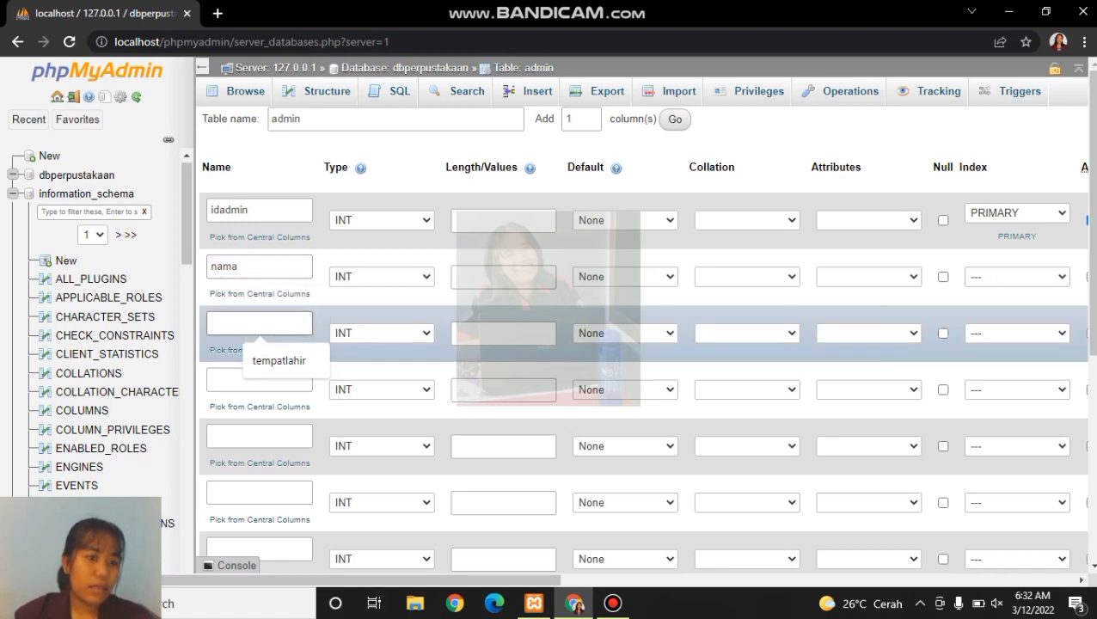
left_click(279, 364)
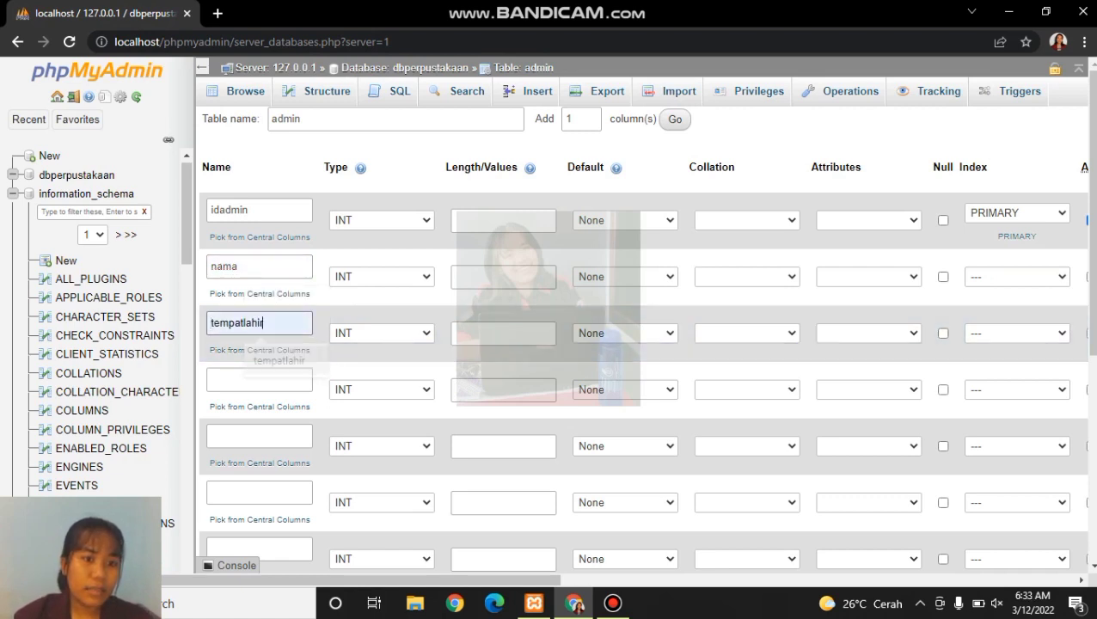
left_click(260, 380)
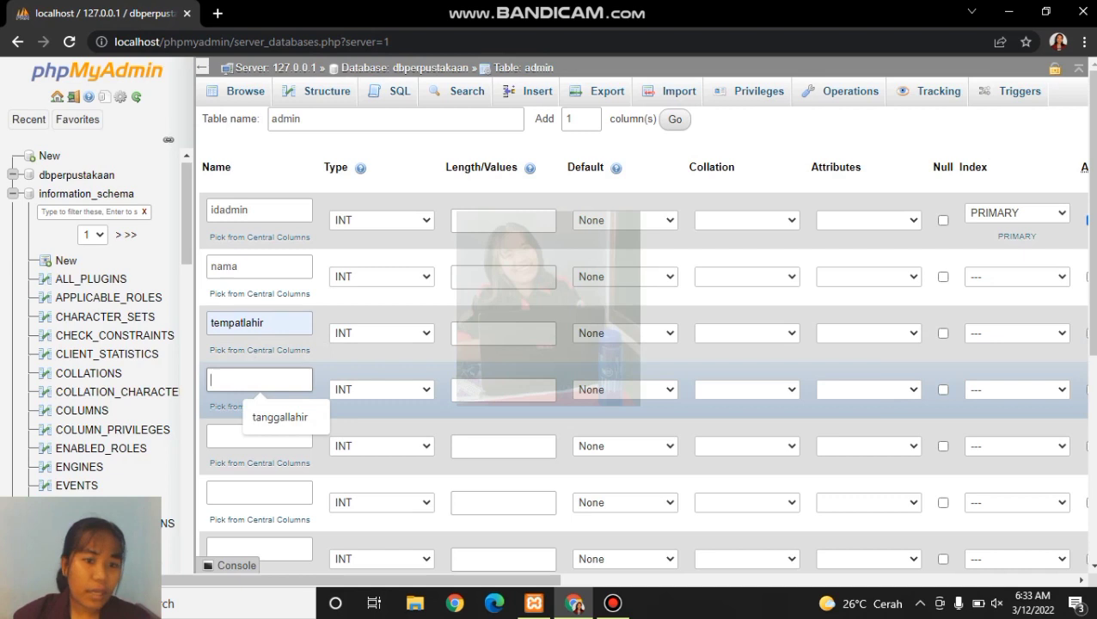
left_click(280, 417)
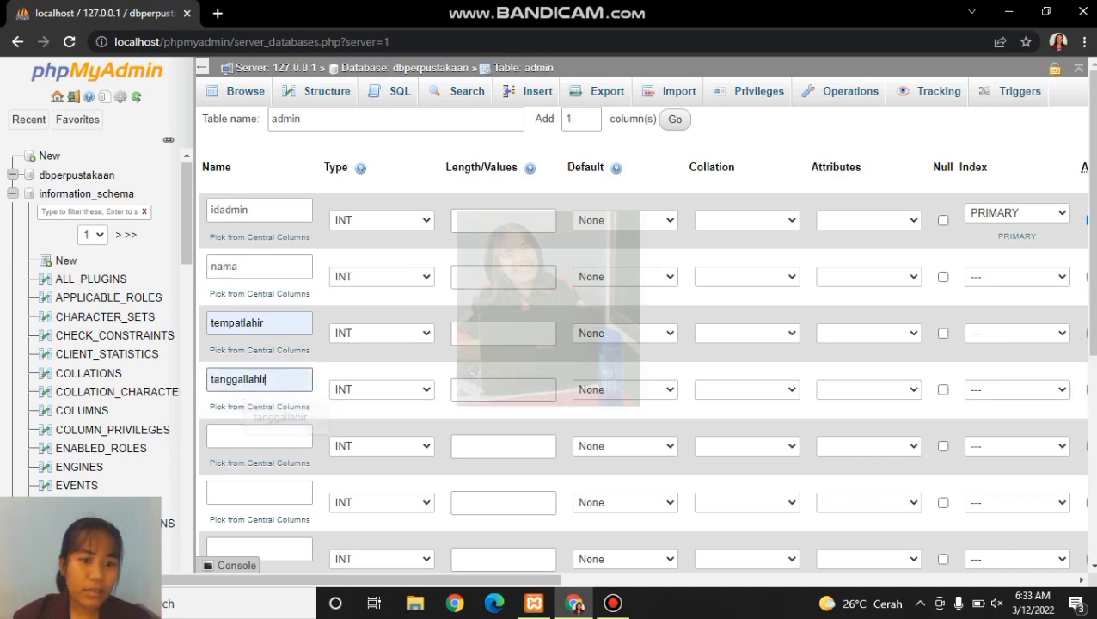
- Name the fifth, sixth and seventh columns alamat, email and telepon
left_click(259, 437)
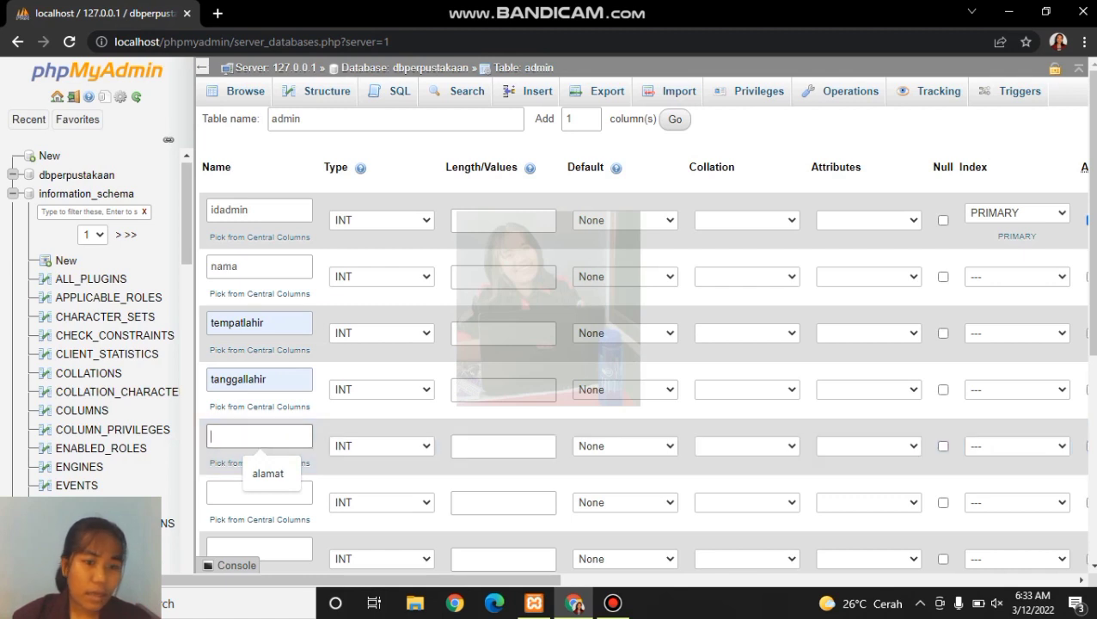
left_click(268, 473)
left_click(260, 492)
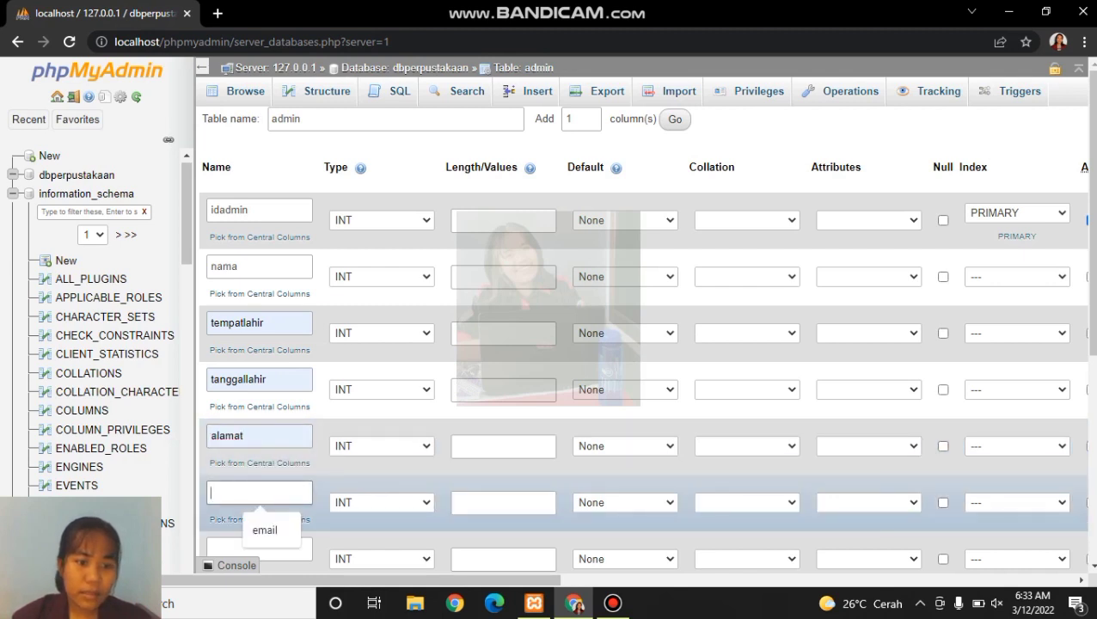
left_click(264, 528)
left_click(259, 548)
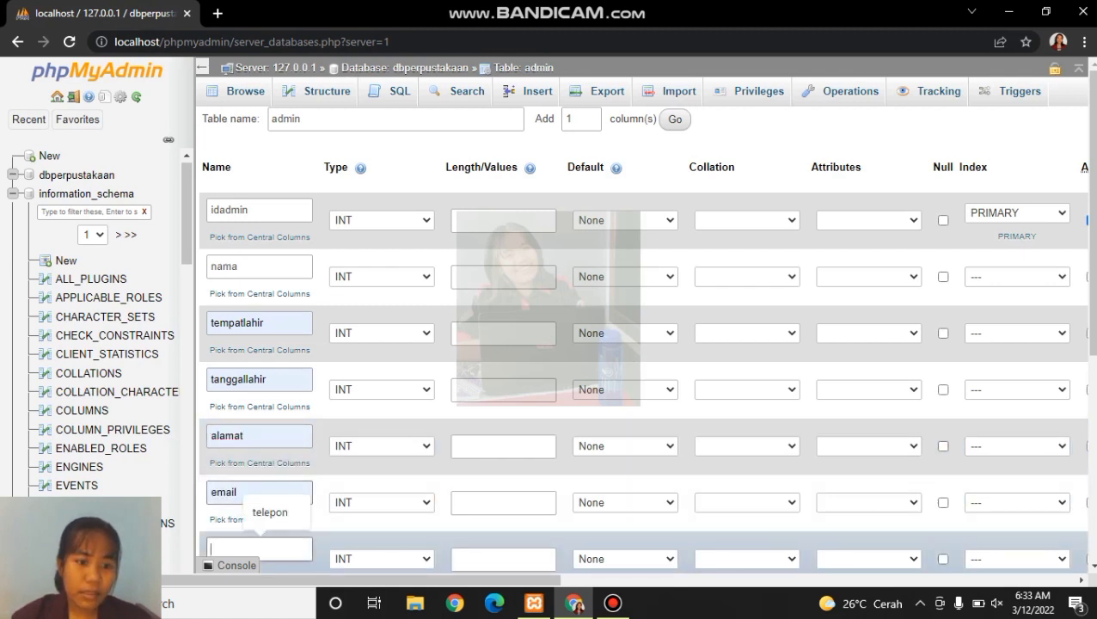
left_click(267, 510)
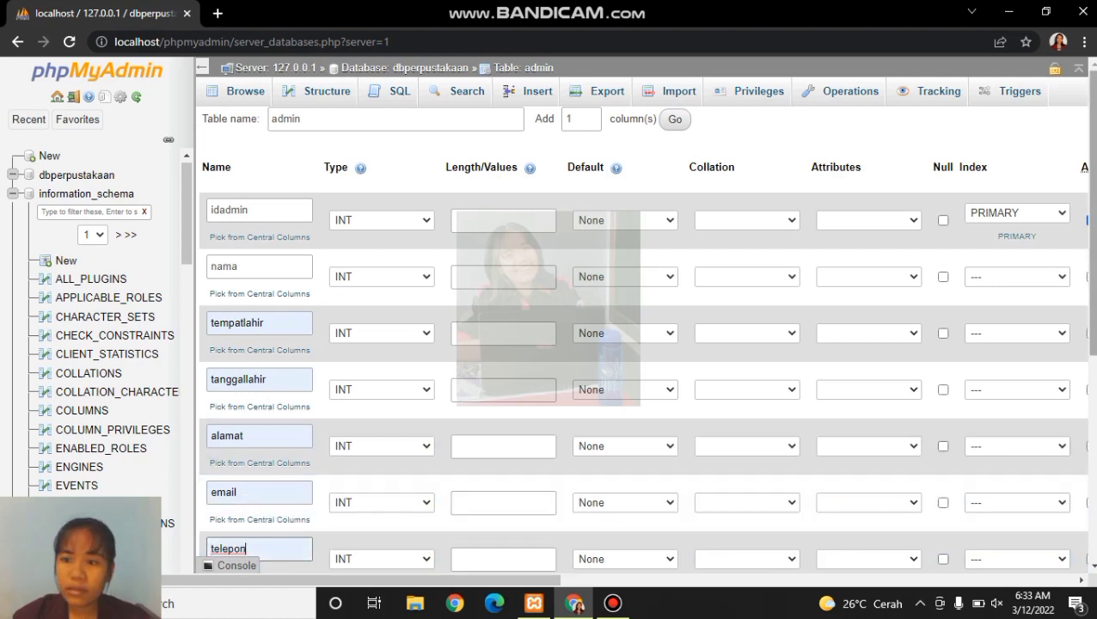
- Name the last two columns of the table password and status
scroll(645, 345, "down", 1)
scroll(645, 344, "down", 2)
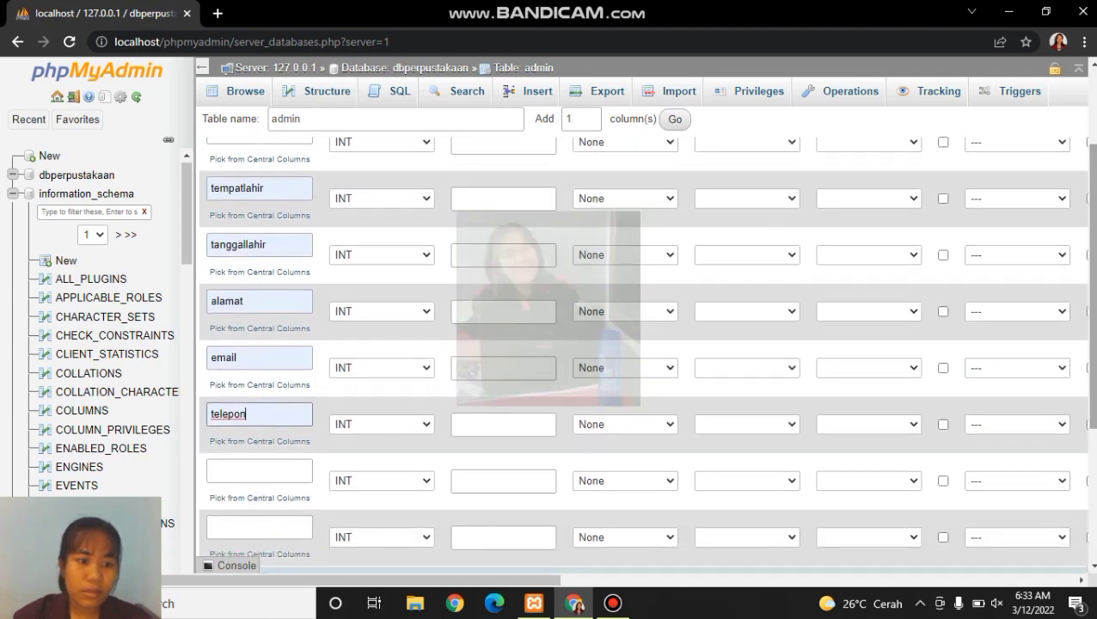
key("Tab")
type("password")
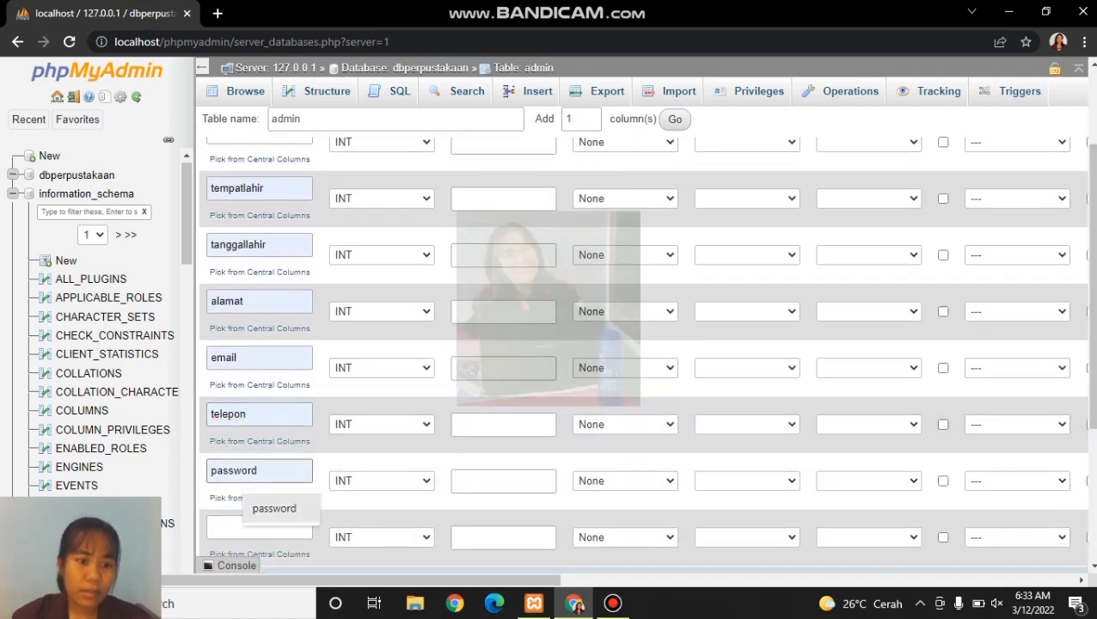
left_click(259, 527)
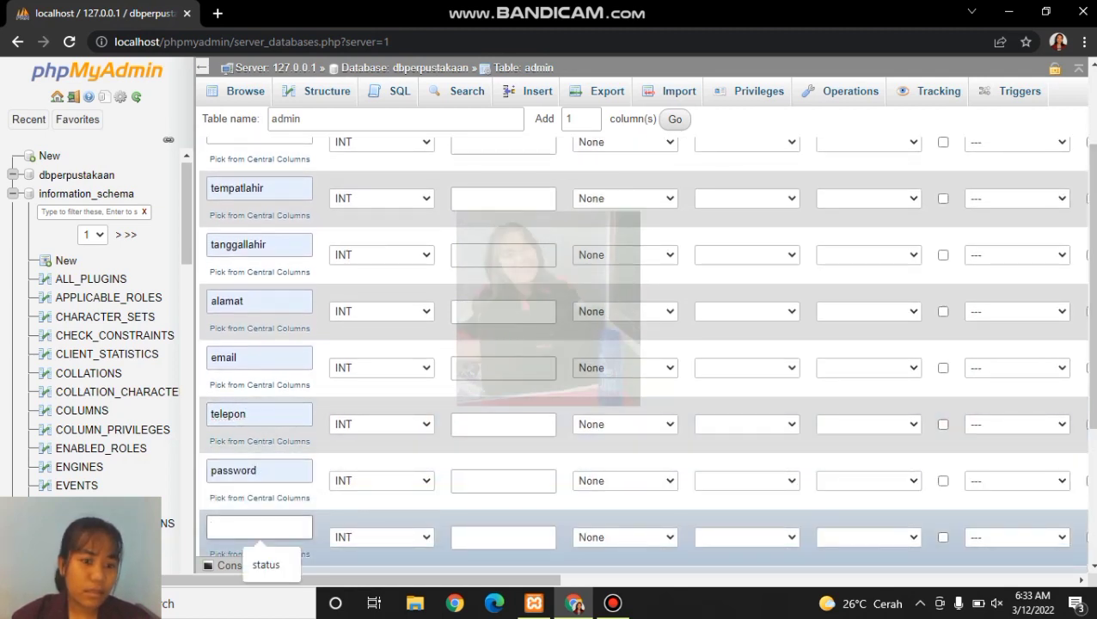
left_click(268, 566)
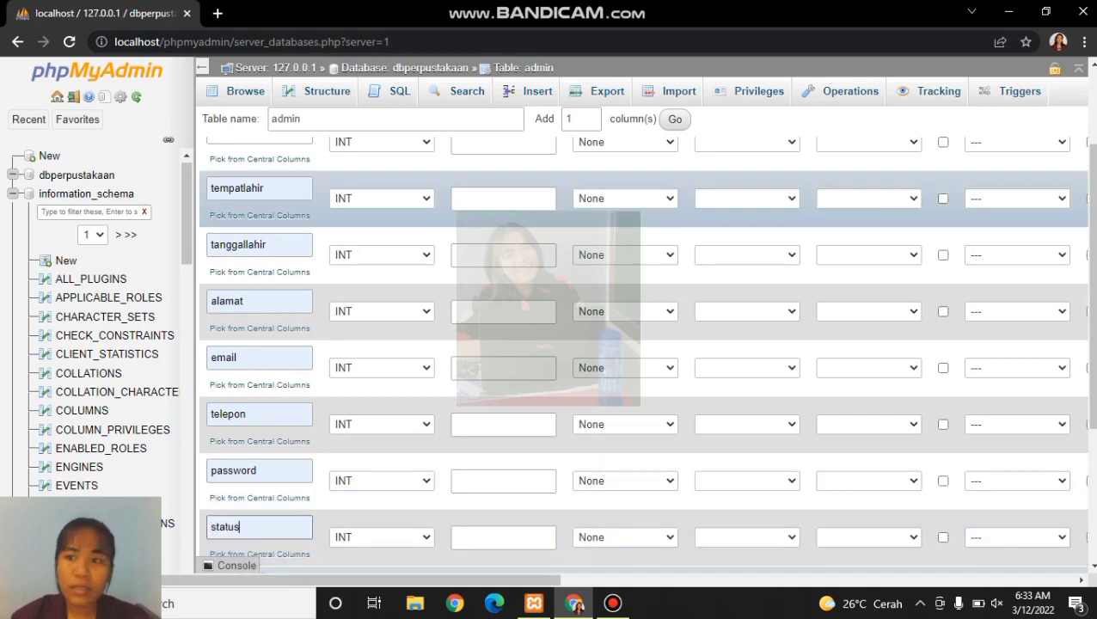
- Set the length of the status column to 1, leaving its default as None
left_click(504, 537)
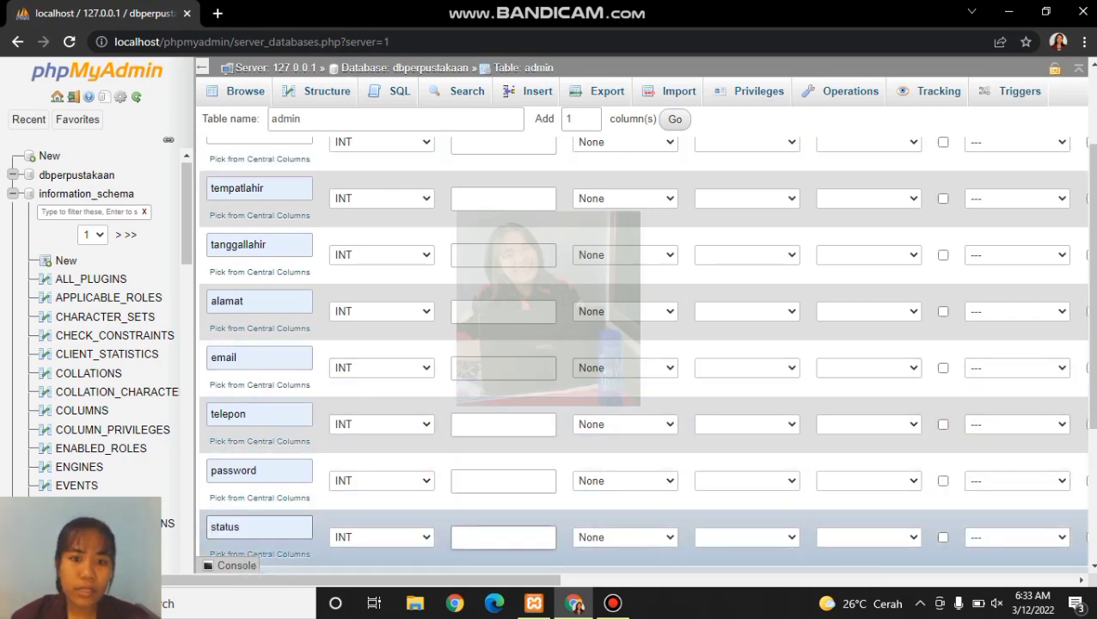
type("1")
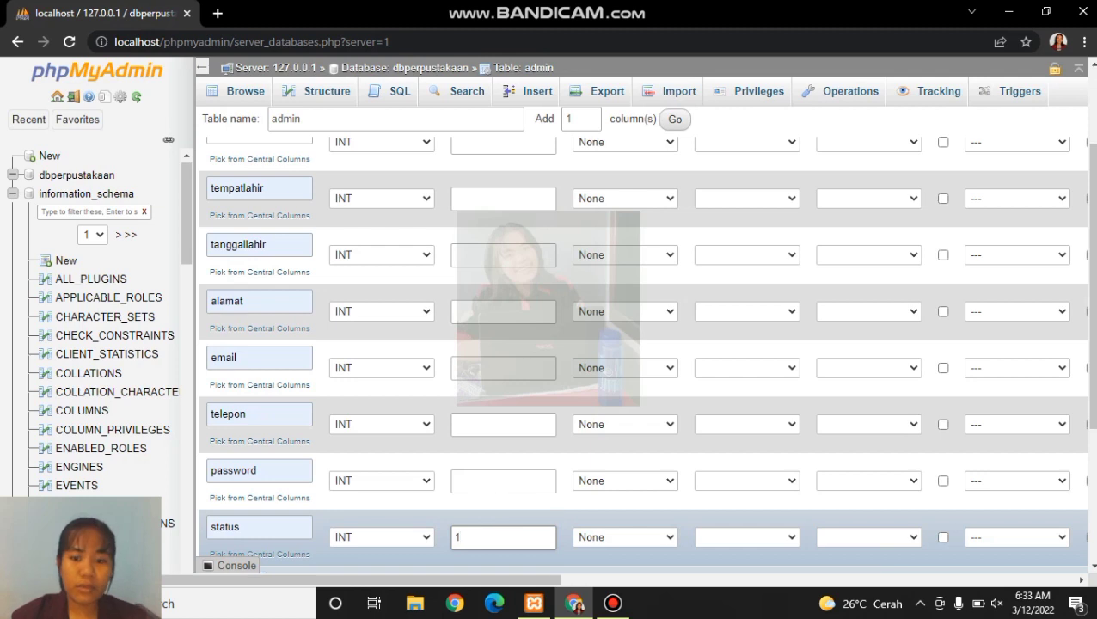
left_click(625, 538)
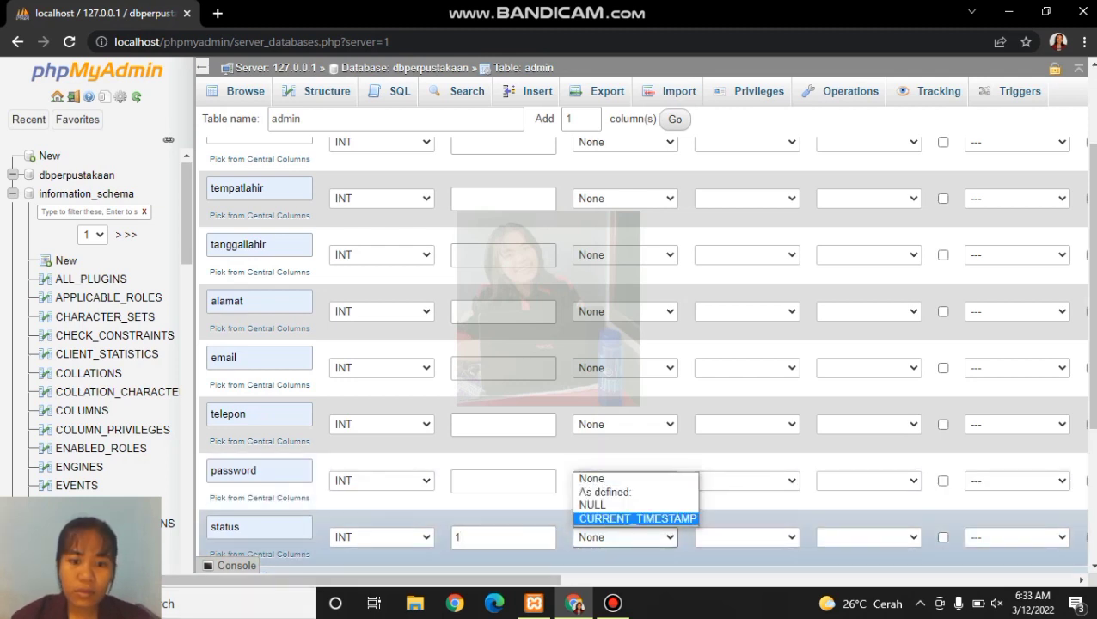
left_click(740, 501)
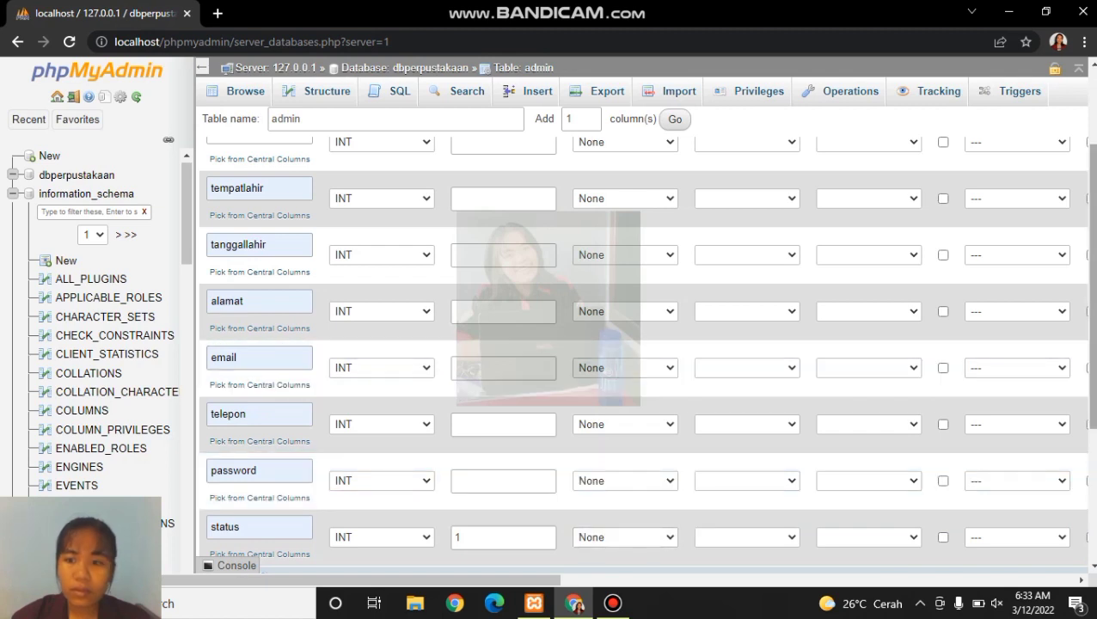
left_click_drag(1092, 284, 1092, 211)
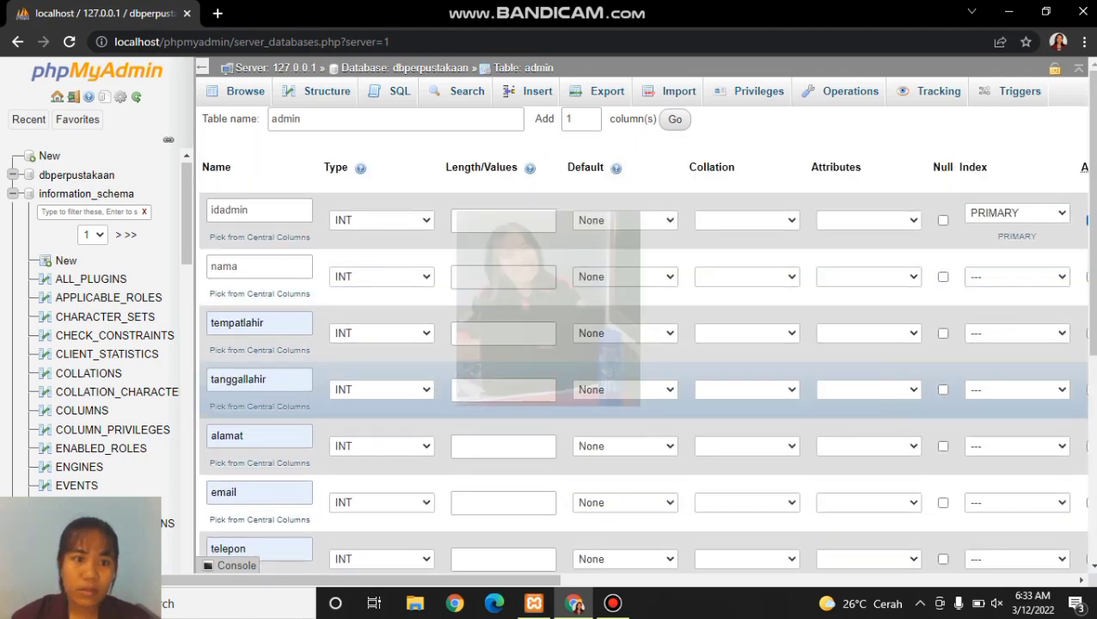
- Set the nama and tempatlahir columns to type TEXT and the tanggallahir column to type DATE
left_click(381, 277)
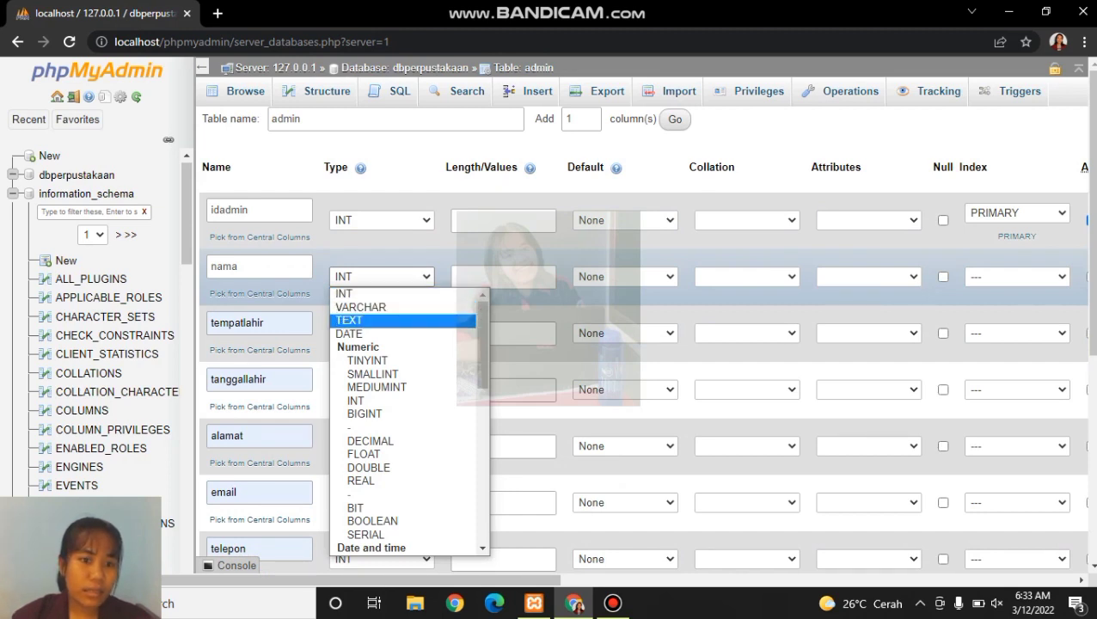
left_click(353, 320)
left_click(381, 333)
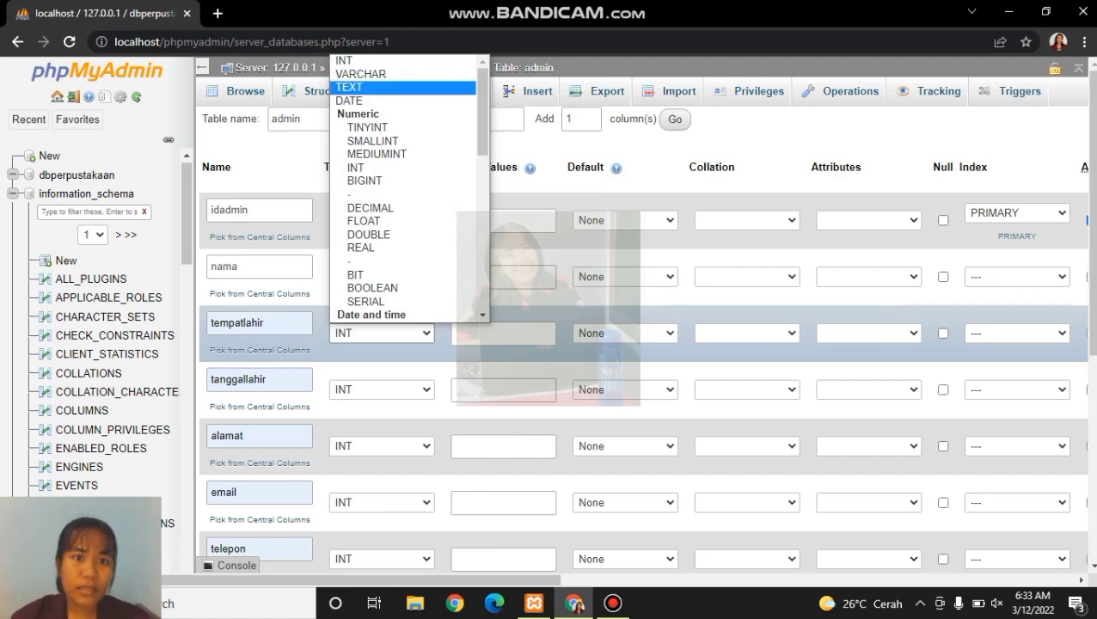
left_click(350, 87)
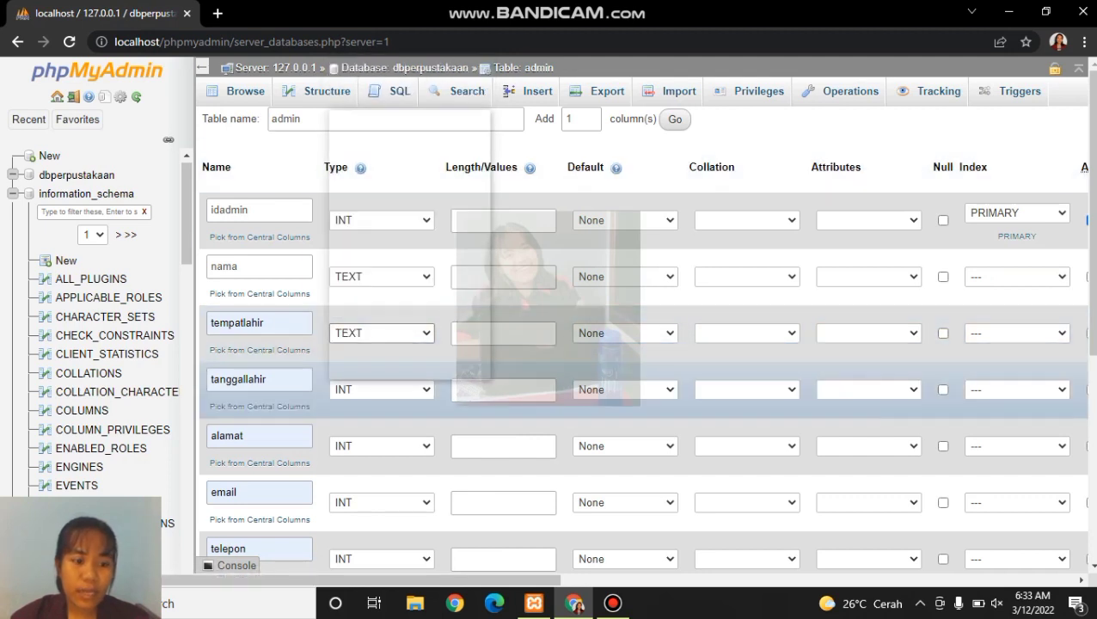
left_click(381, 390)
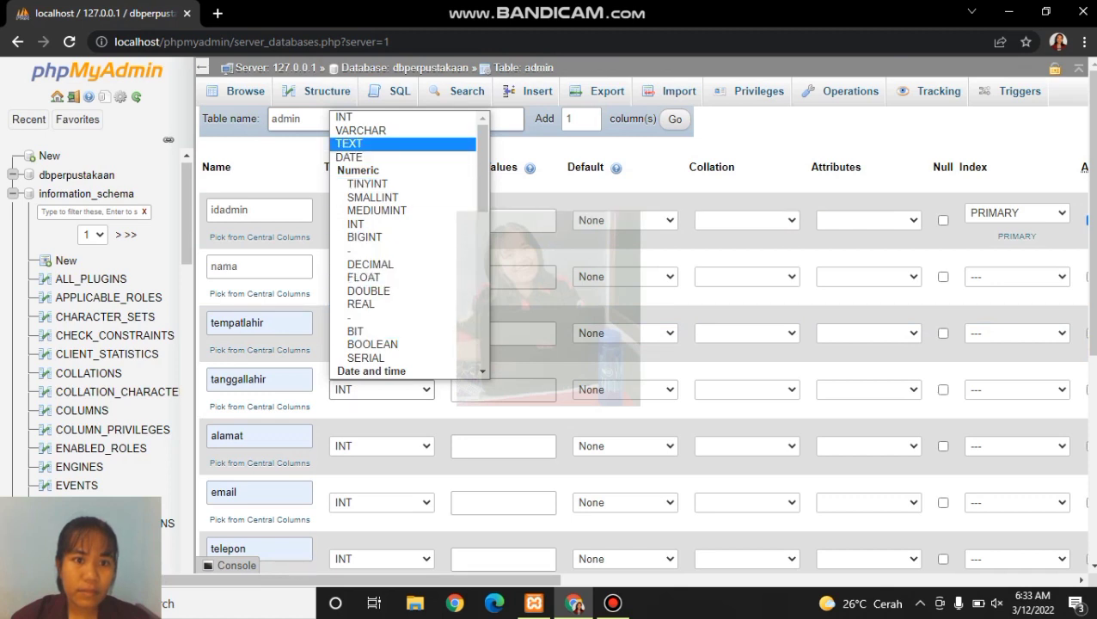
left_click(349, 156)
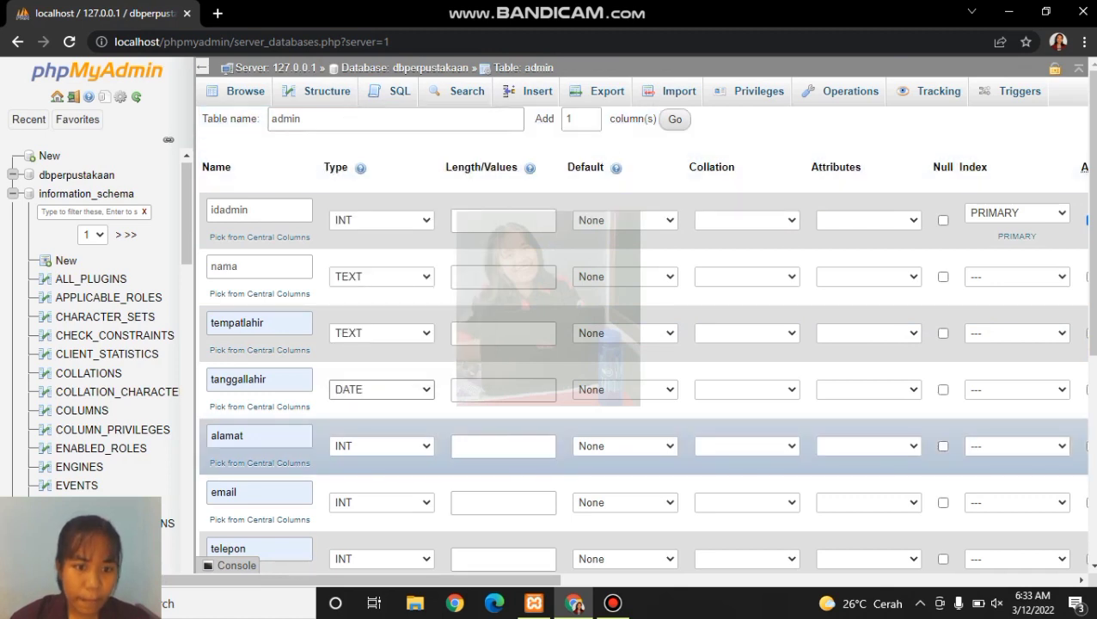
- Set the type of the alamat, email, telepon and password columns to TEXT
left_click(381, 446)
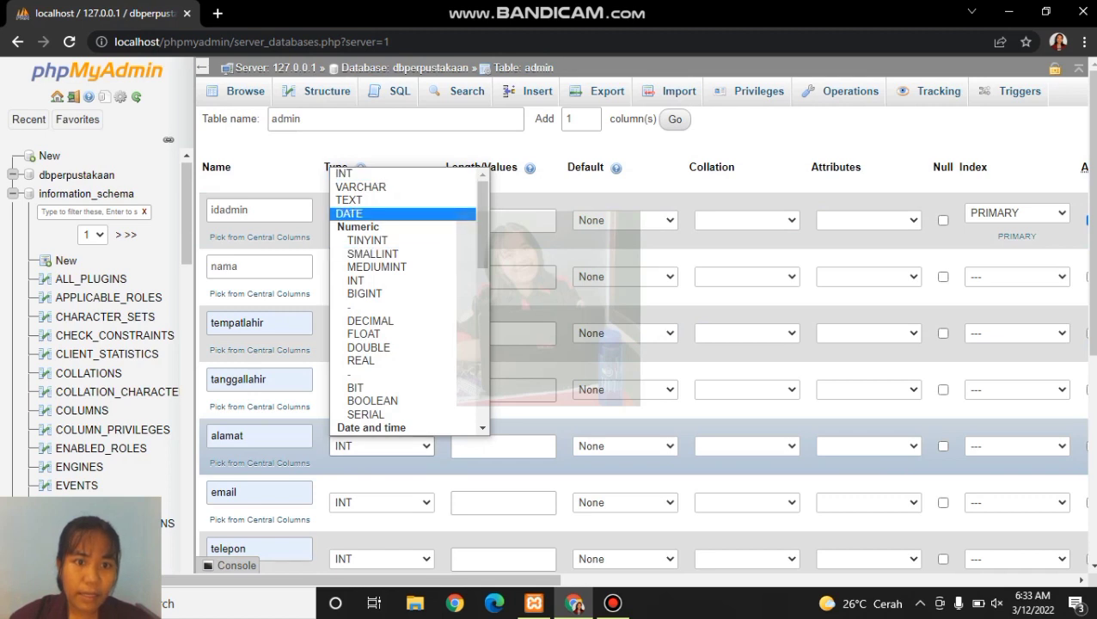
left_click(349, 199)
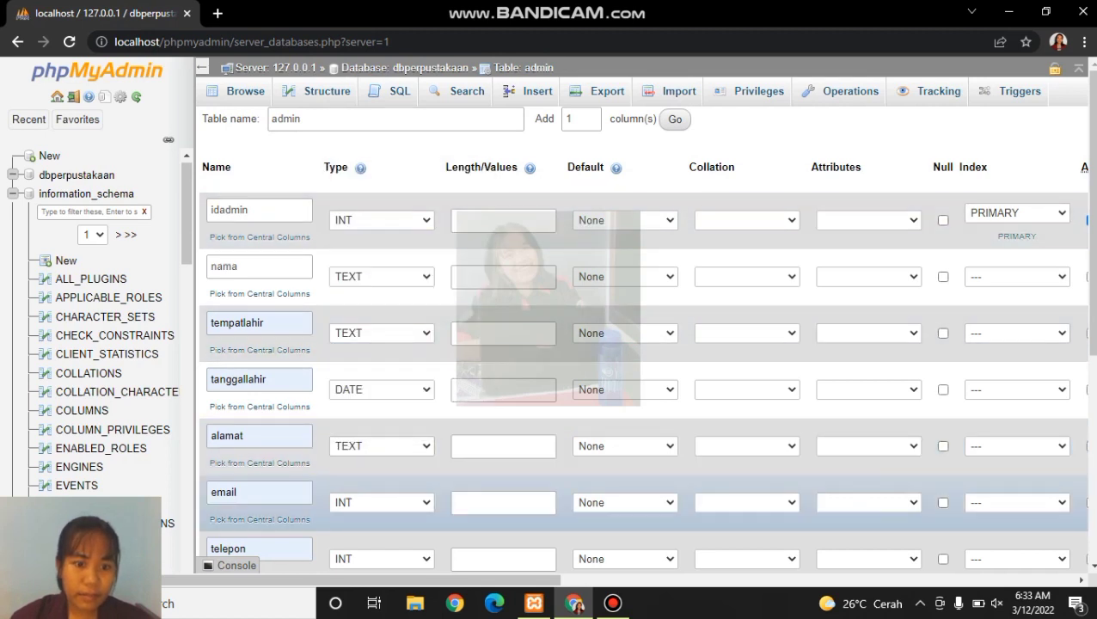
left_click(381, 502)
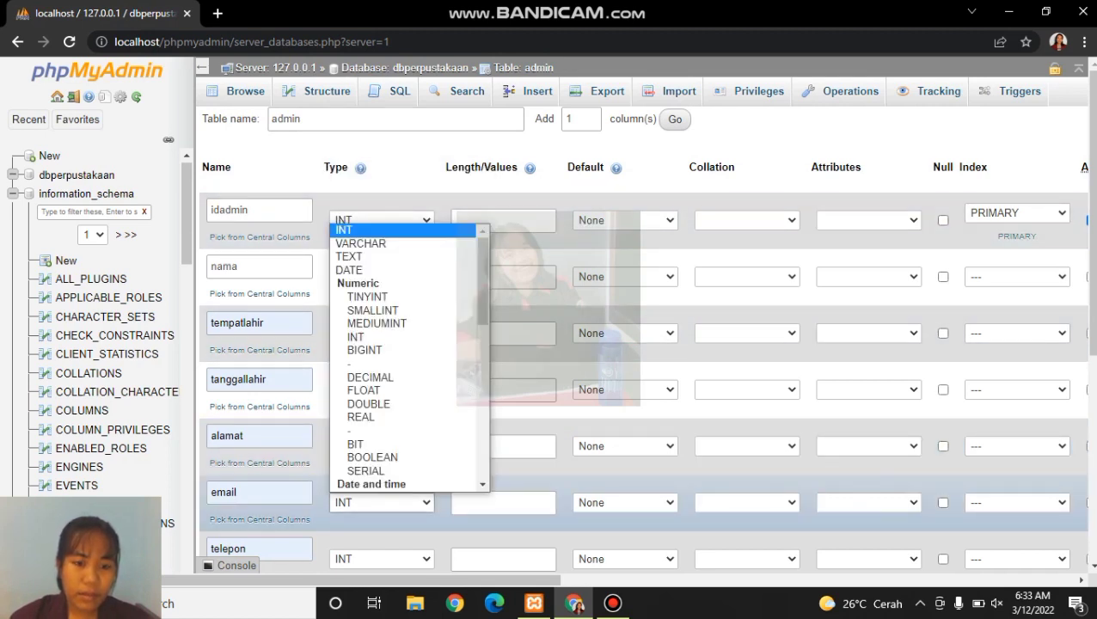
left_click(352, 256)
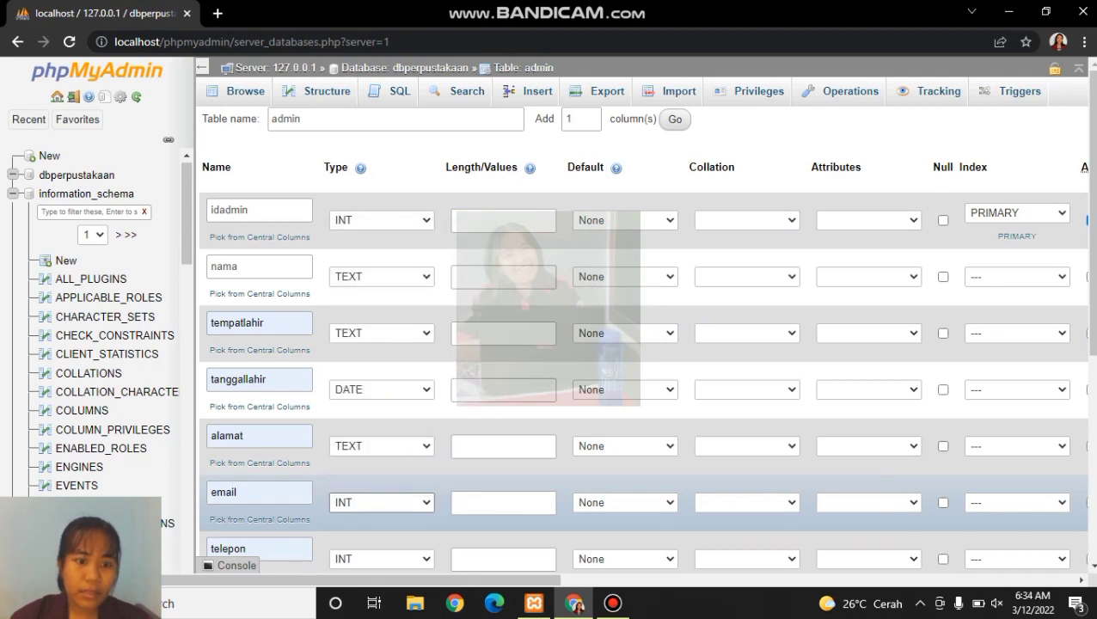
scroll(551, 359, "down", 2)
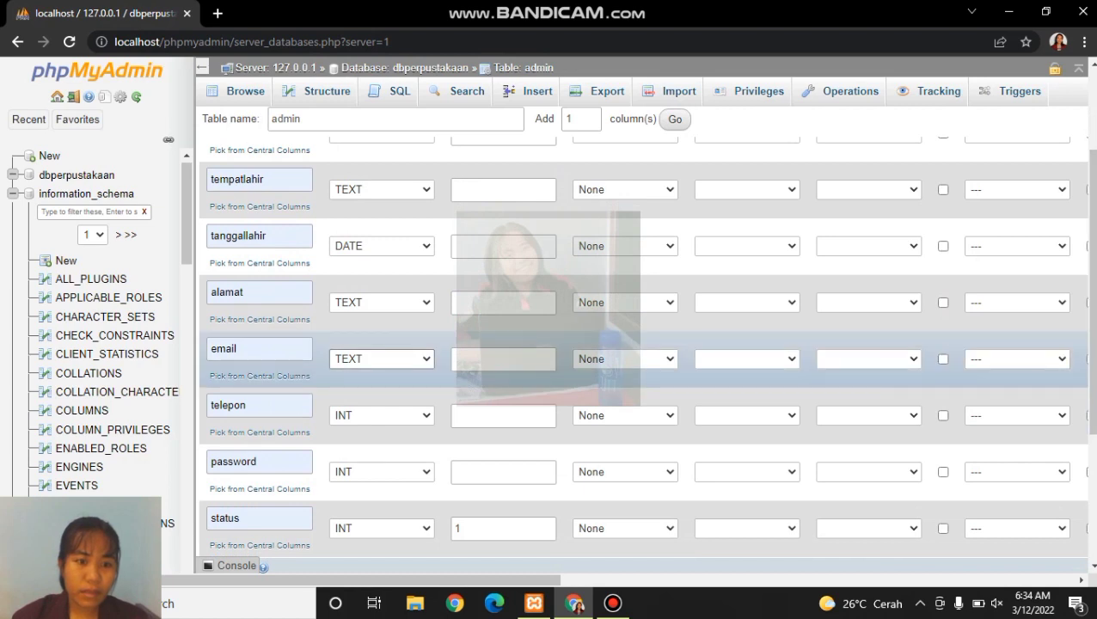
left_click(381, 416)
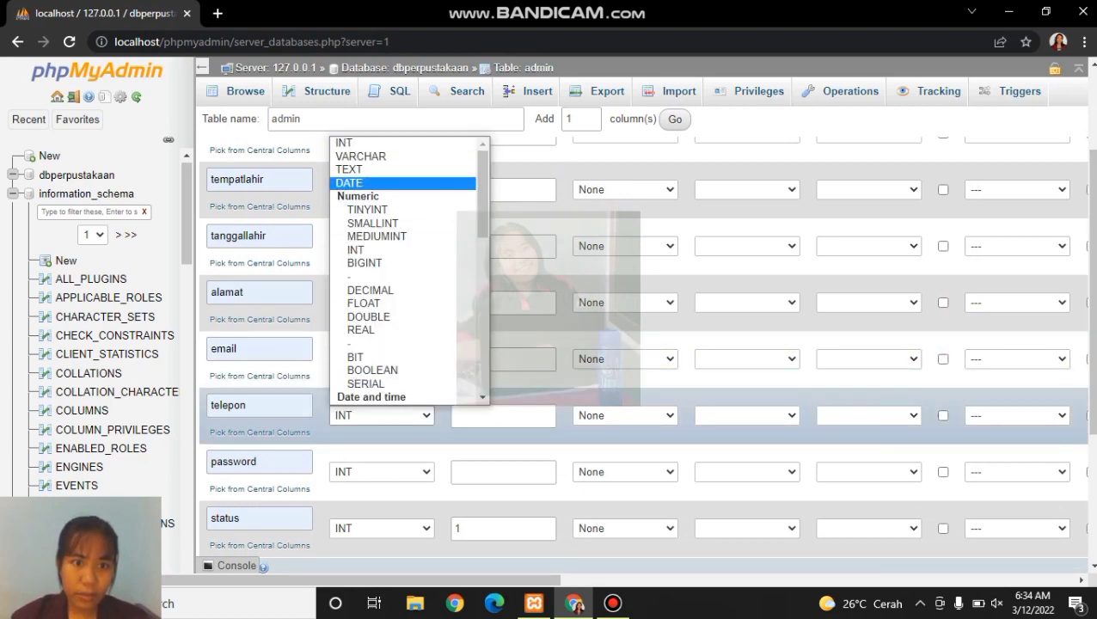
left_click(361, 170)
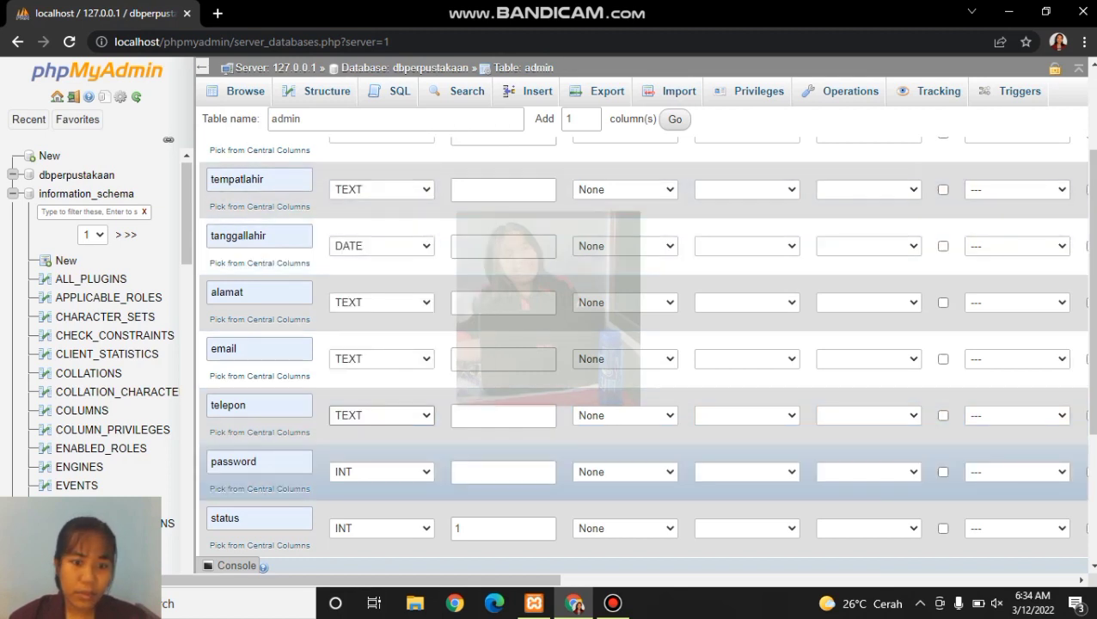
left_click(381, 472)
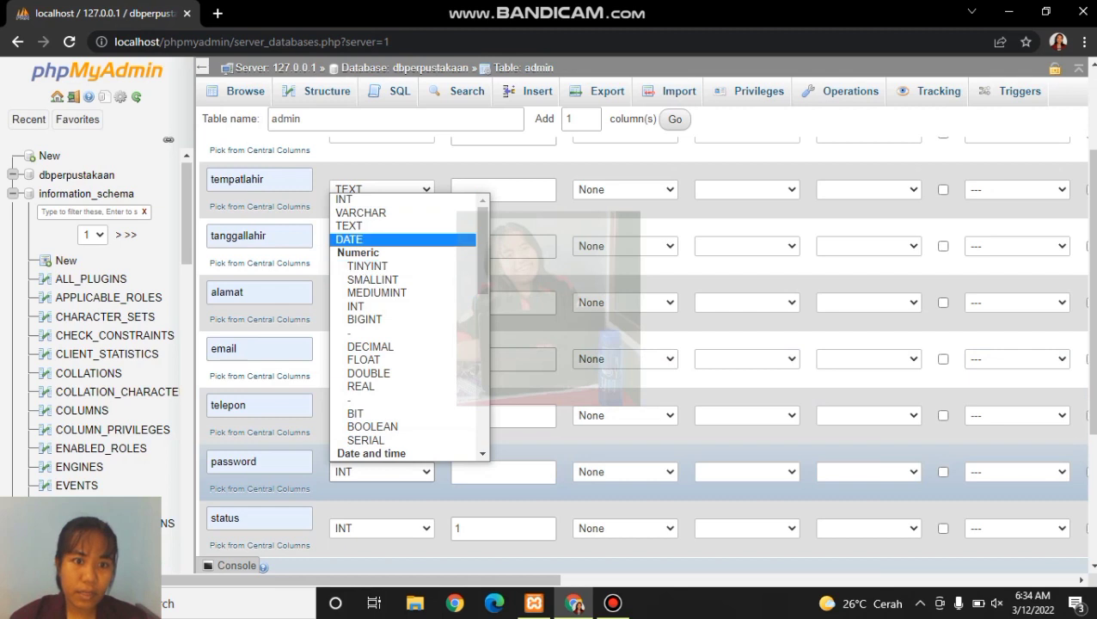
left_click(362, 226)
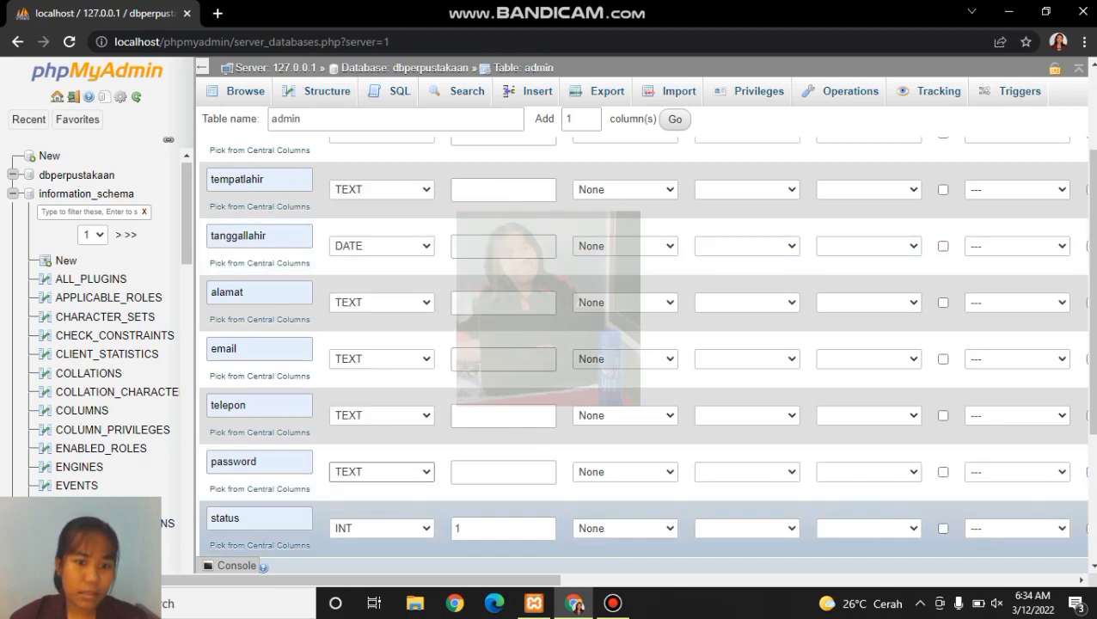
- Set the status column's type to CHAR and save the admin table
left_click(381, 528)
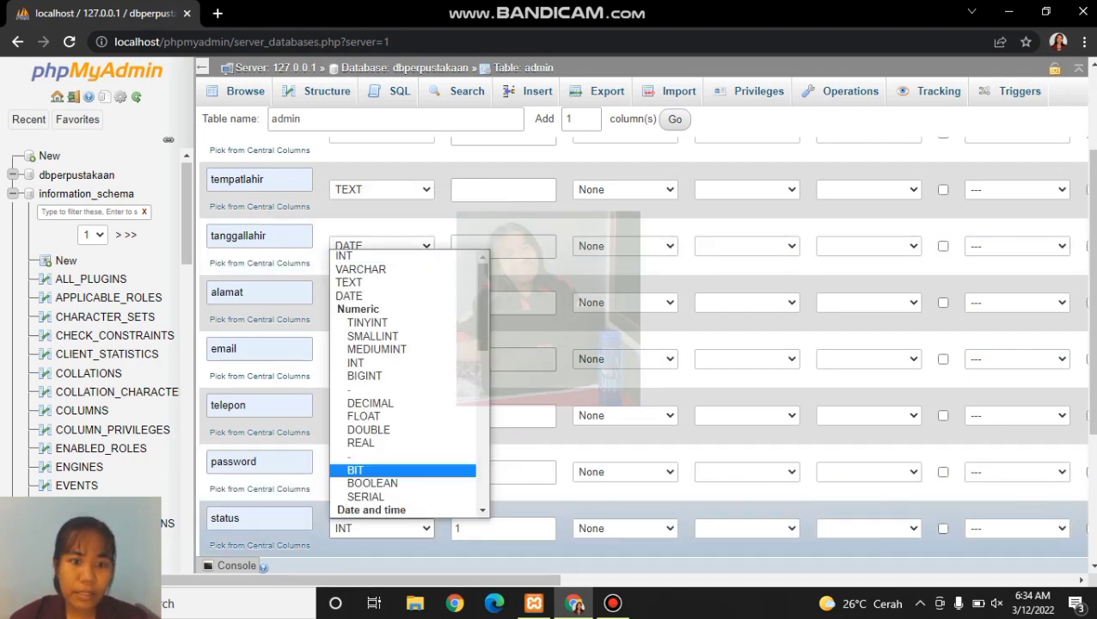
scroll(372, 337, "down", 2)
scroll(405, 378, "down", 4)
left_click(363, 430)
scroll(383, 344, "down", 1)
scroll(645, 344, "down", 3)
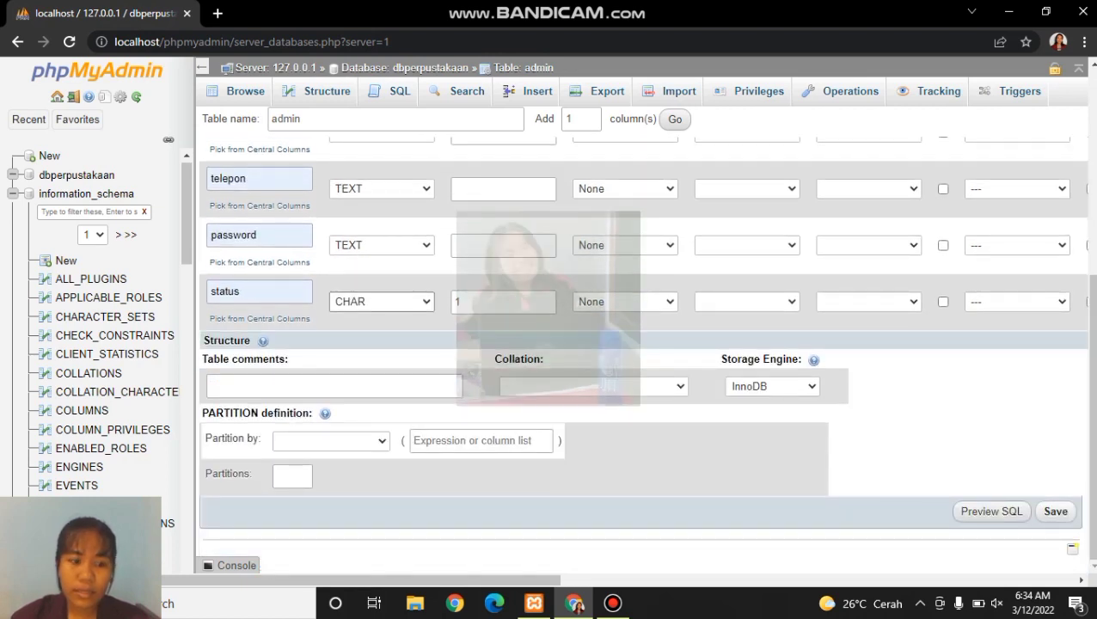
left_click(1056, 510)
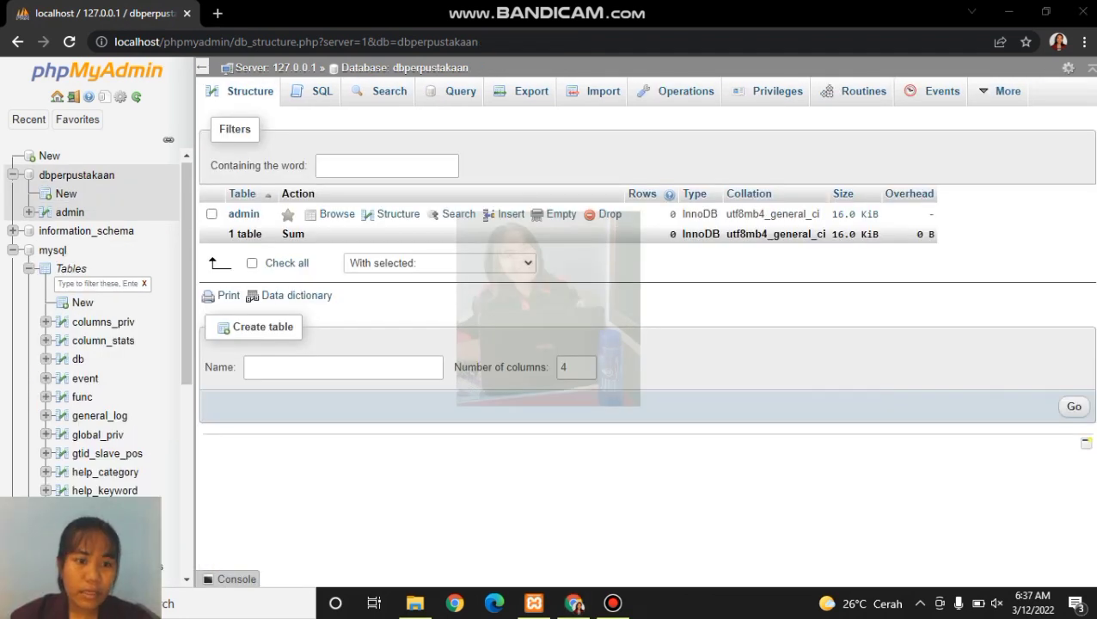
- Start a new table named lemari with 2 columns in the dbperpustakaan database
left_click(343, 368)
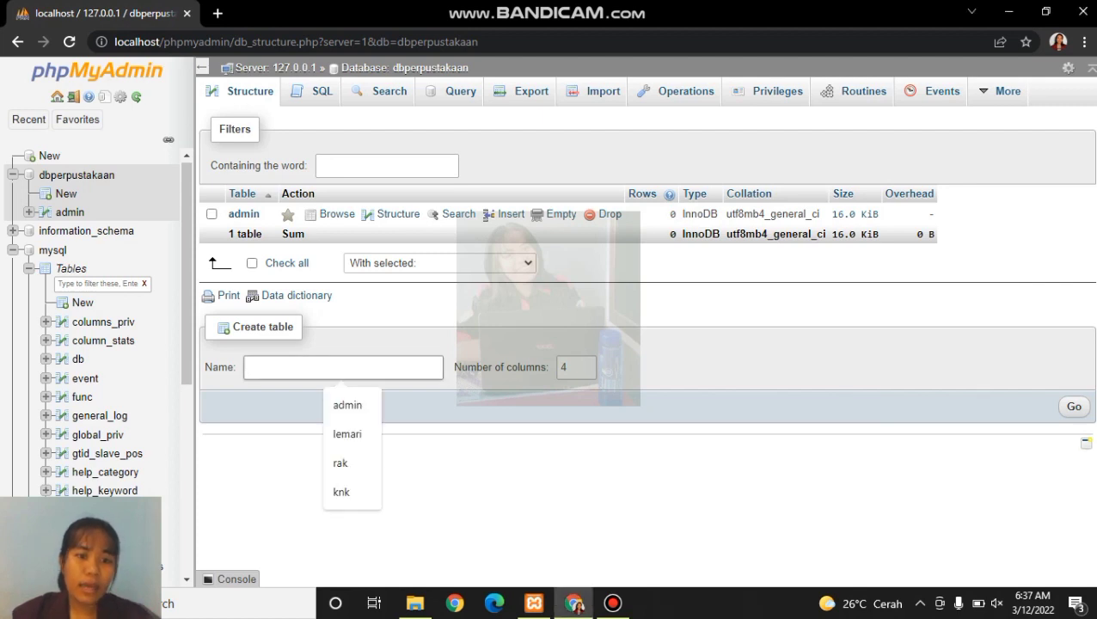
left_click(348, 434)
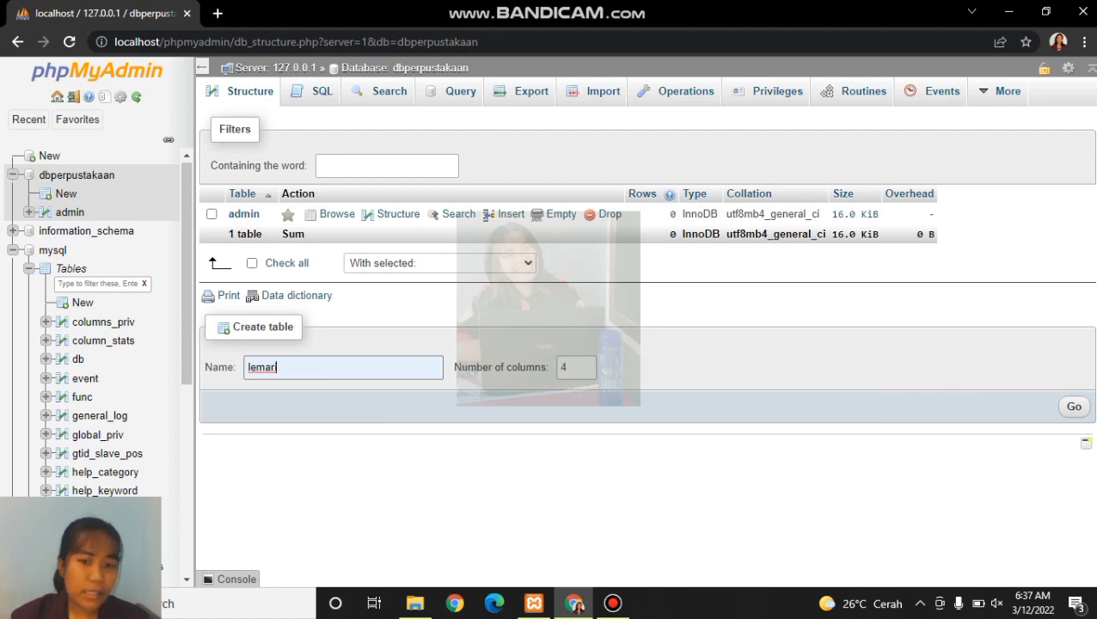
left_click(587, 372)
left_click(587, 372)
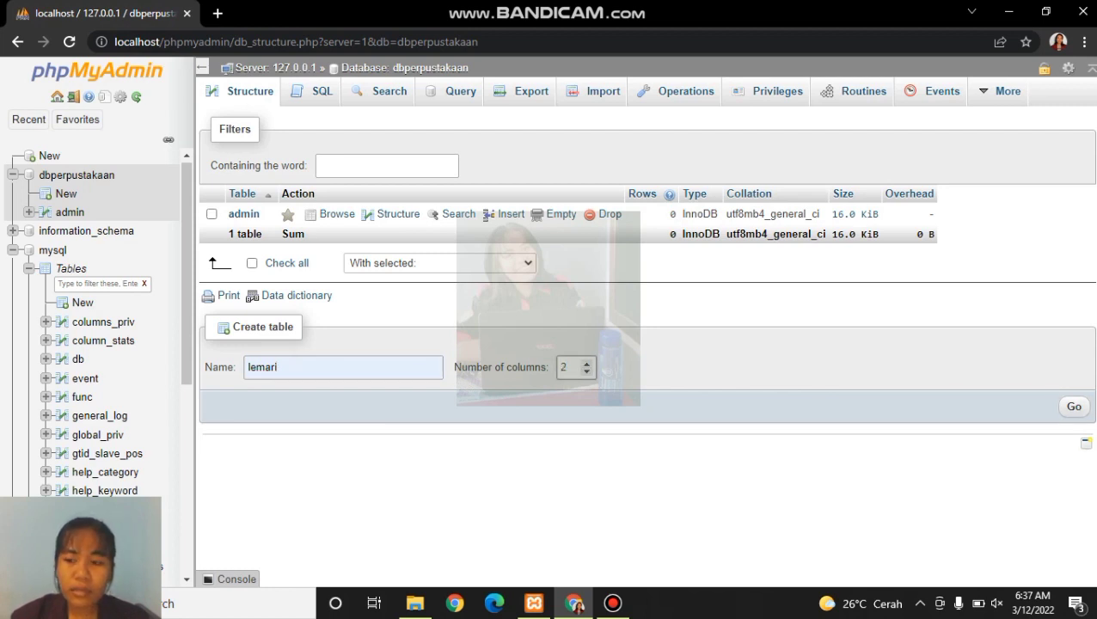
left_click(1074, 406)
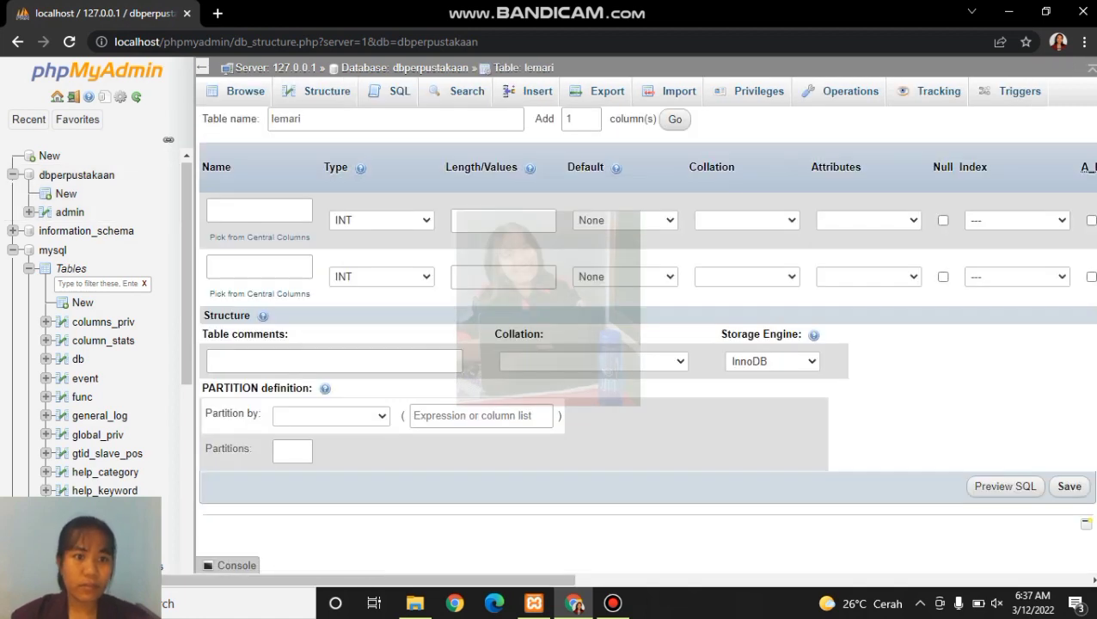
- Name the two columns of the lemari table idlemari and namalemari
left_click(260, 210)
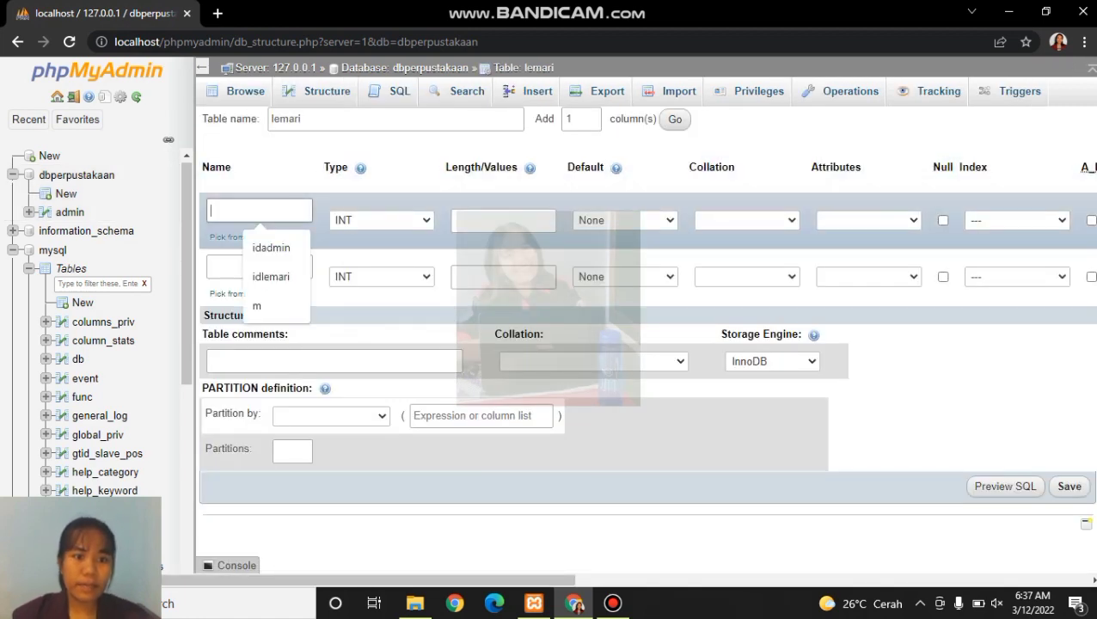
left_click(271, 277)
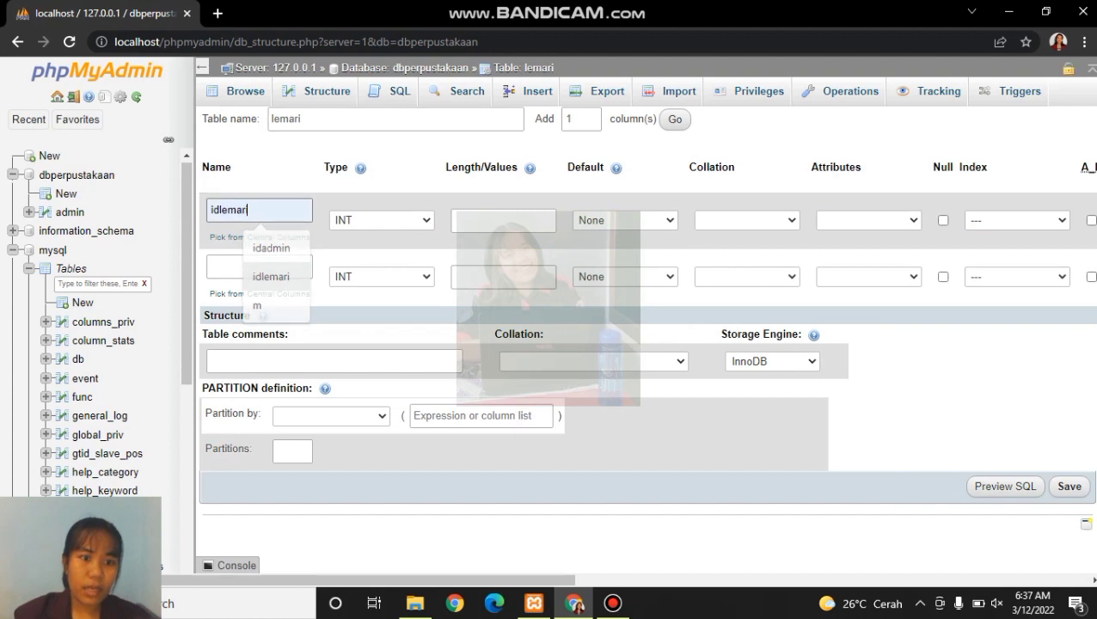
left_click(260, 267)
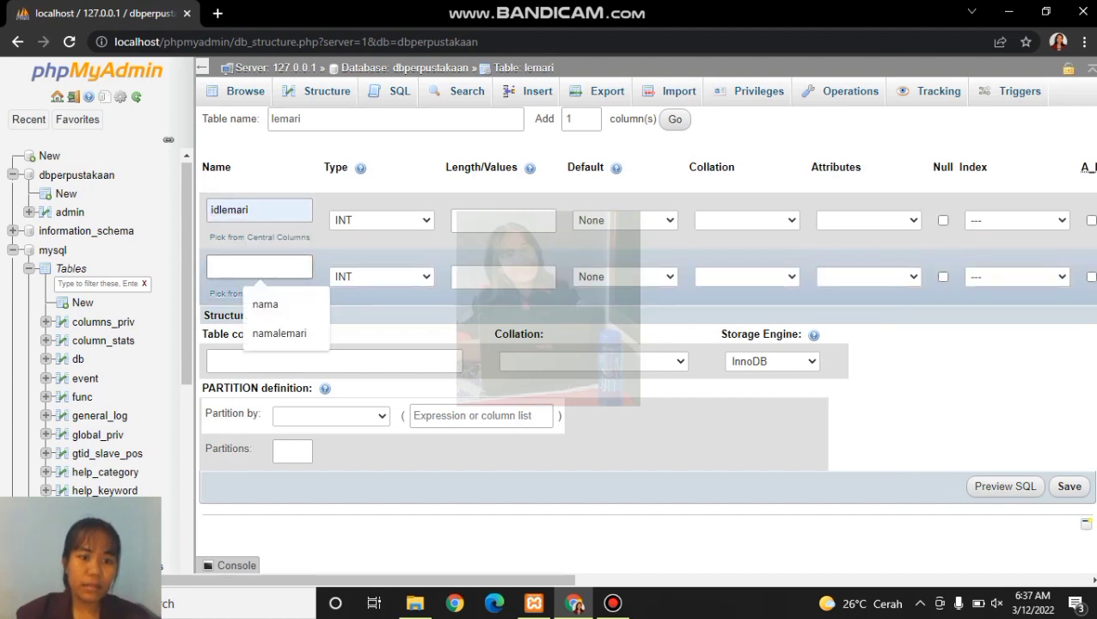
left_click(280, 332)
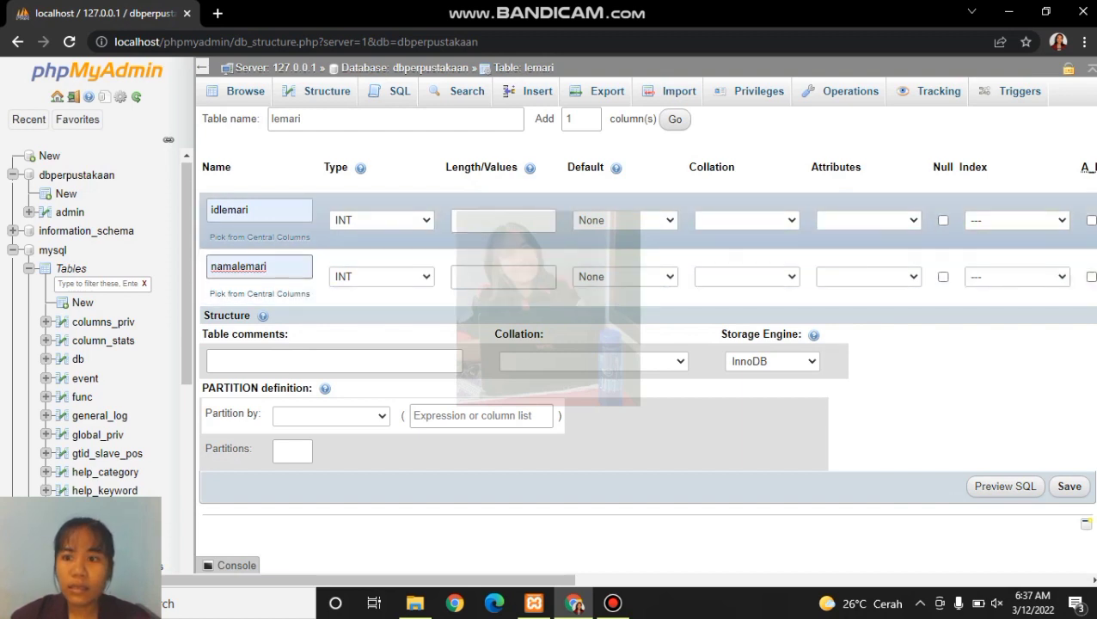
- Make idlemari the PRIMARY index of the lemari table and enable auto-increment for it
left_click(1018, 221)
left_click(998, 247)
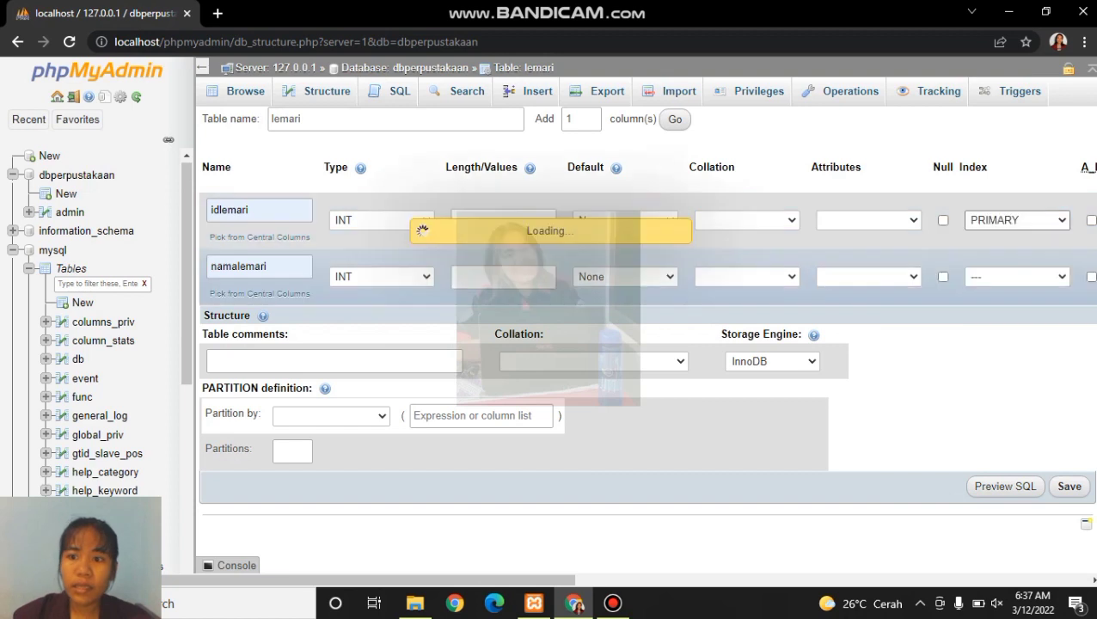
left_click(634, 436)
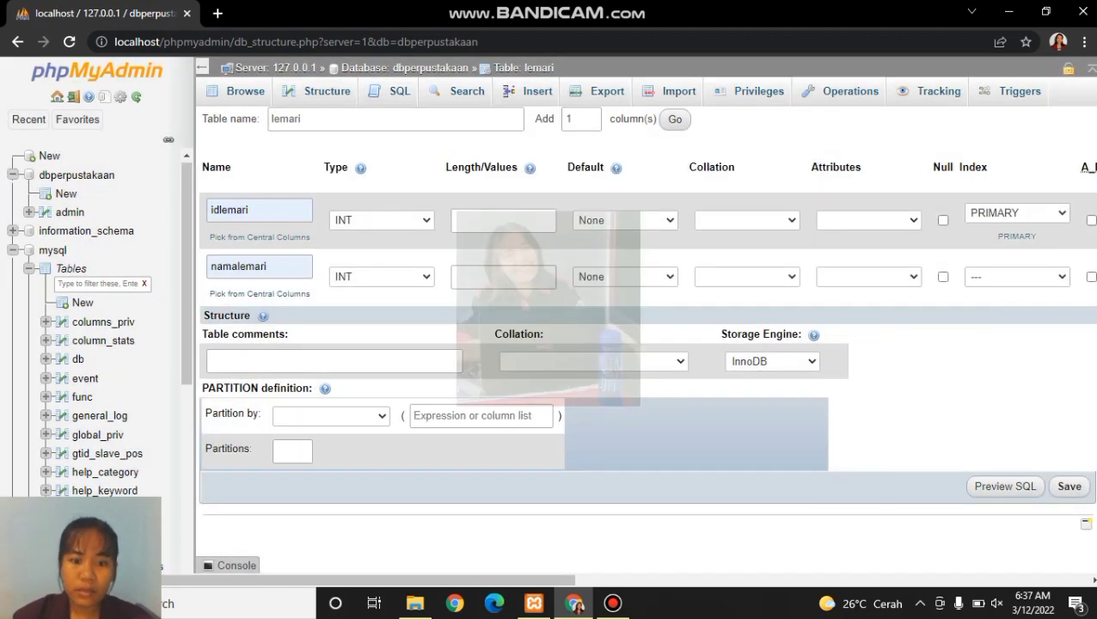
left_click_drag(516, 581, 631, 581)
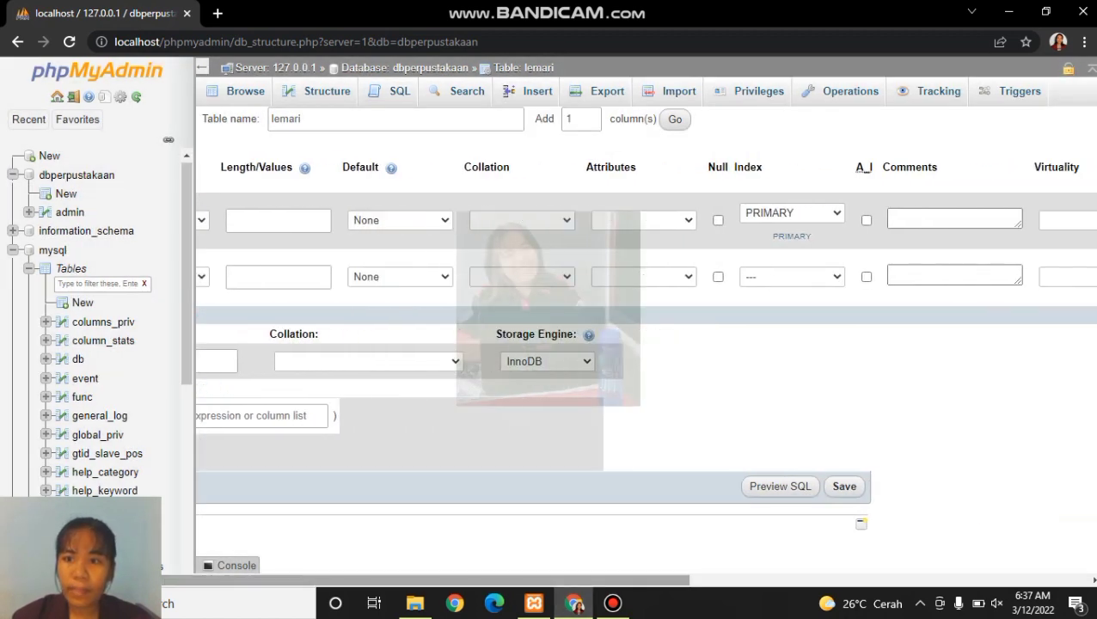
left_click(866, 220)
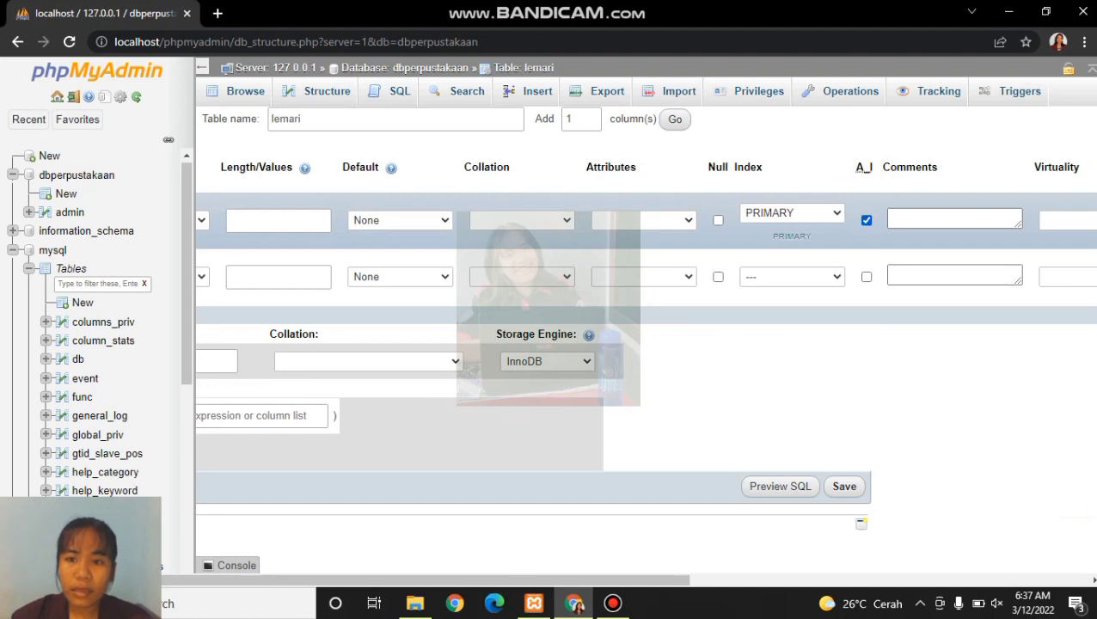
- Set the namalemari column's type to TEXT and save the lemari table
left_click_drag(620, 580, 503, 580)
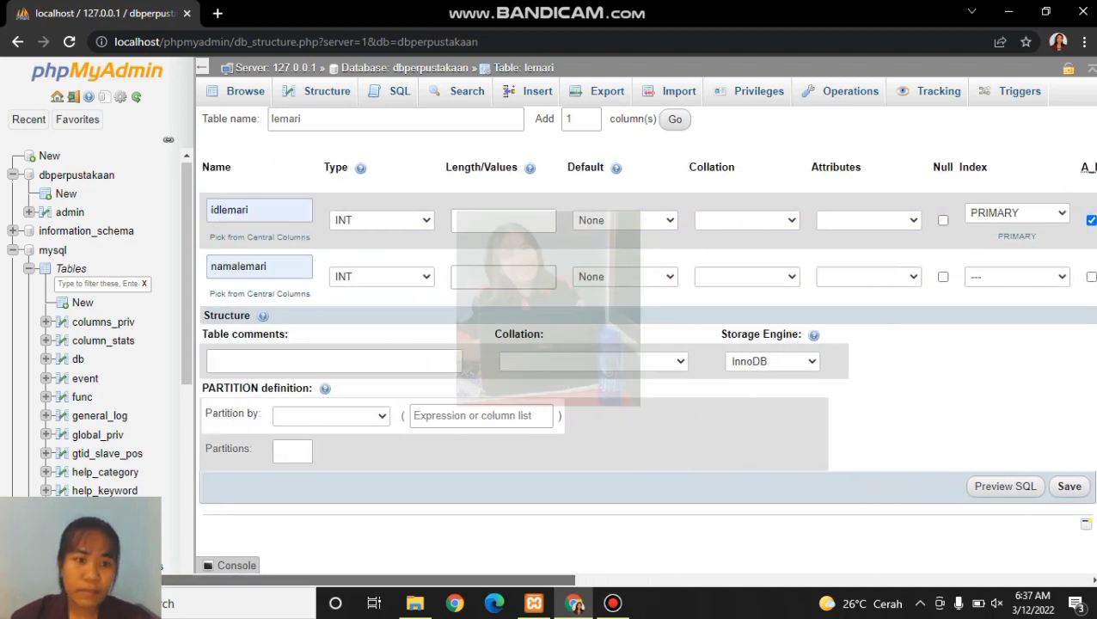
left_click(381, 276)
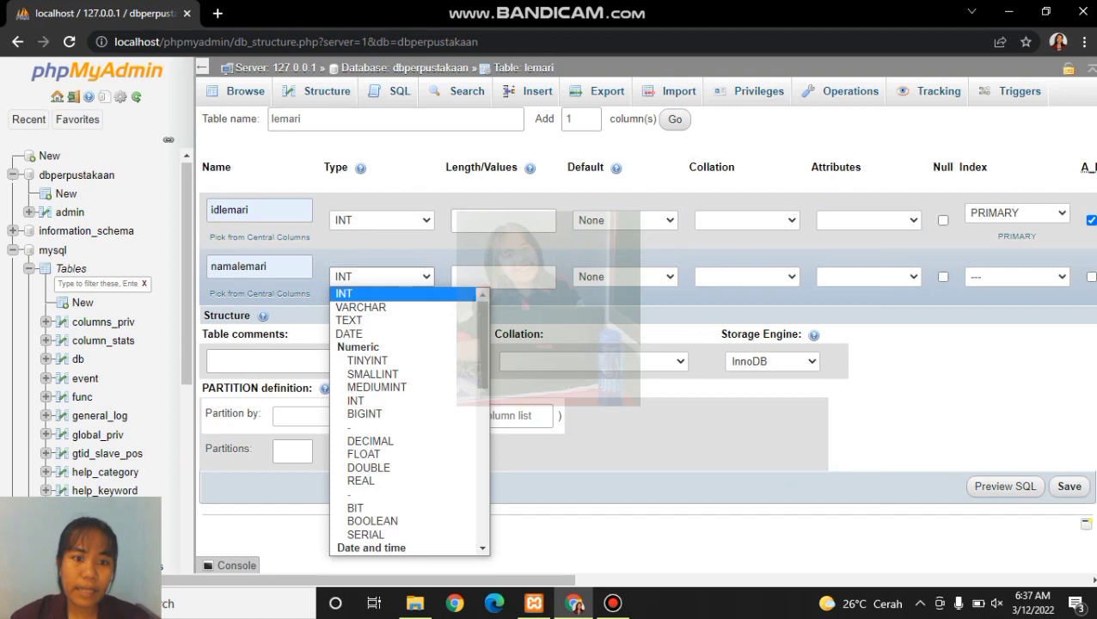
left_click(367, 321)
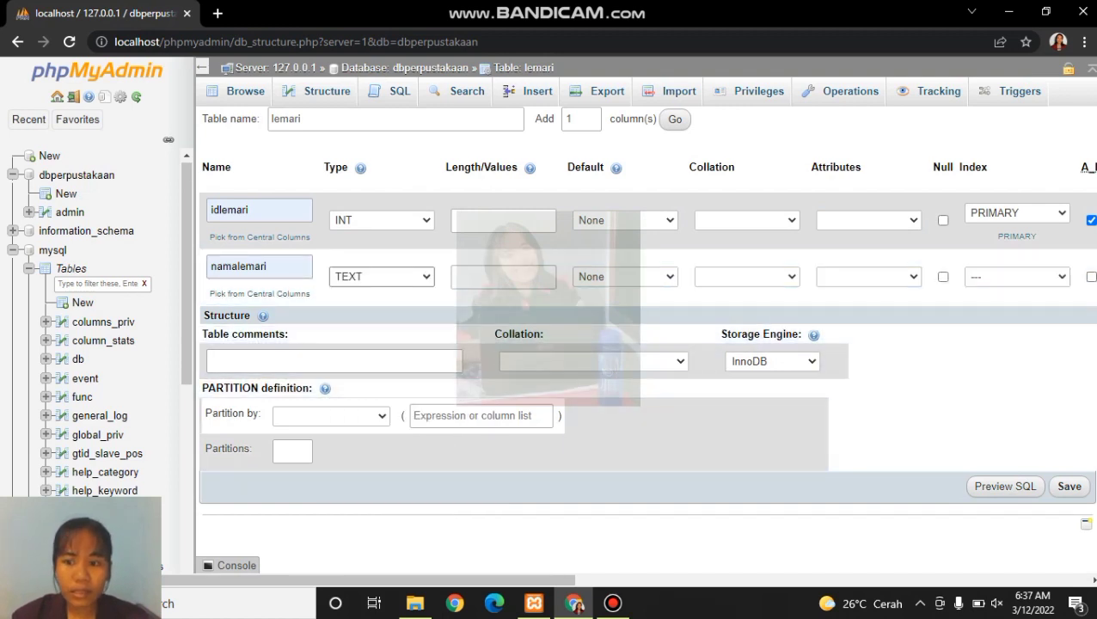
left_click(1069, 486)
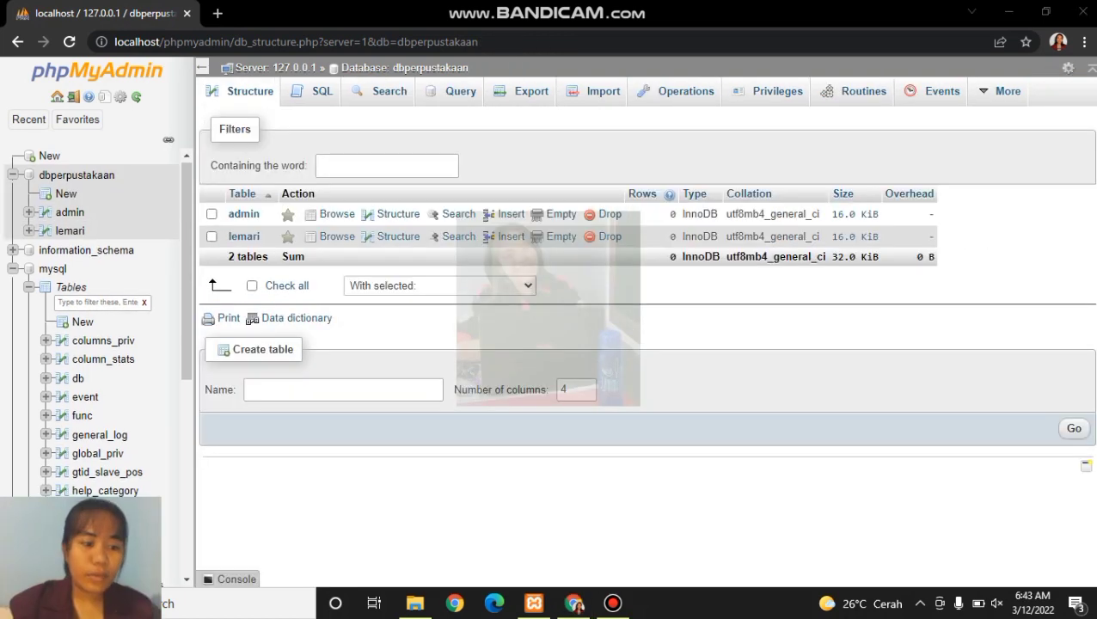
- Start a new table named rak with 3 columns in the dbperpustakaan database
left_click(343, 390)
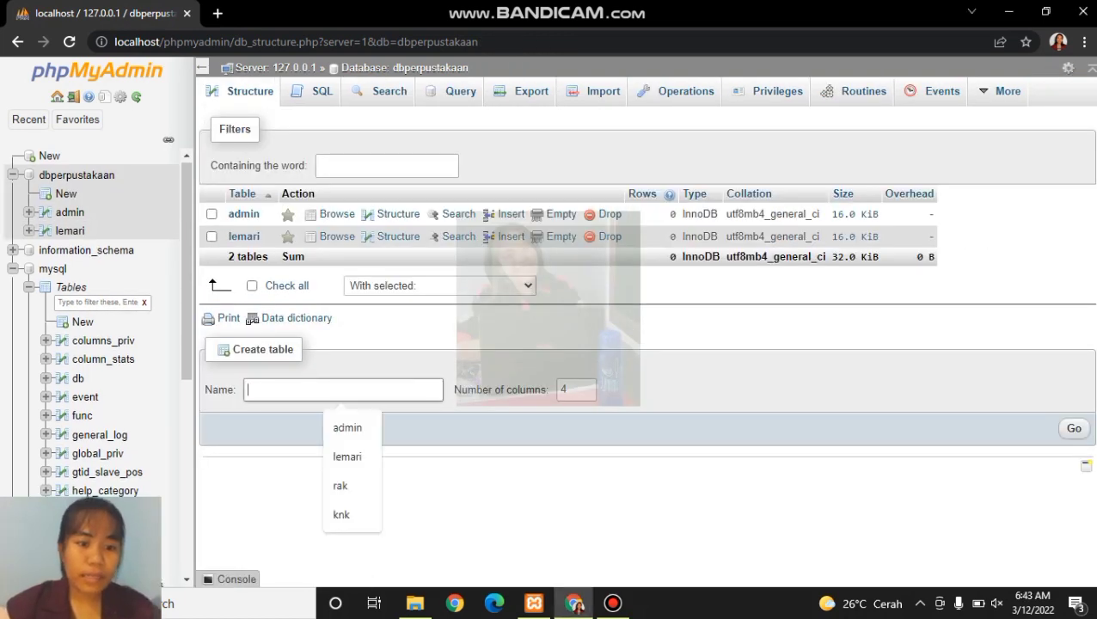
key("Down")
key("Down")
key("Down")
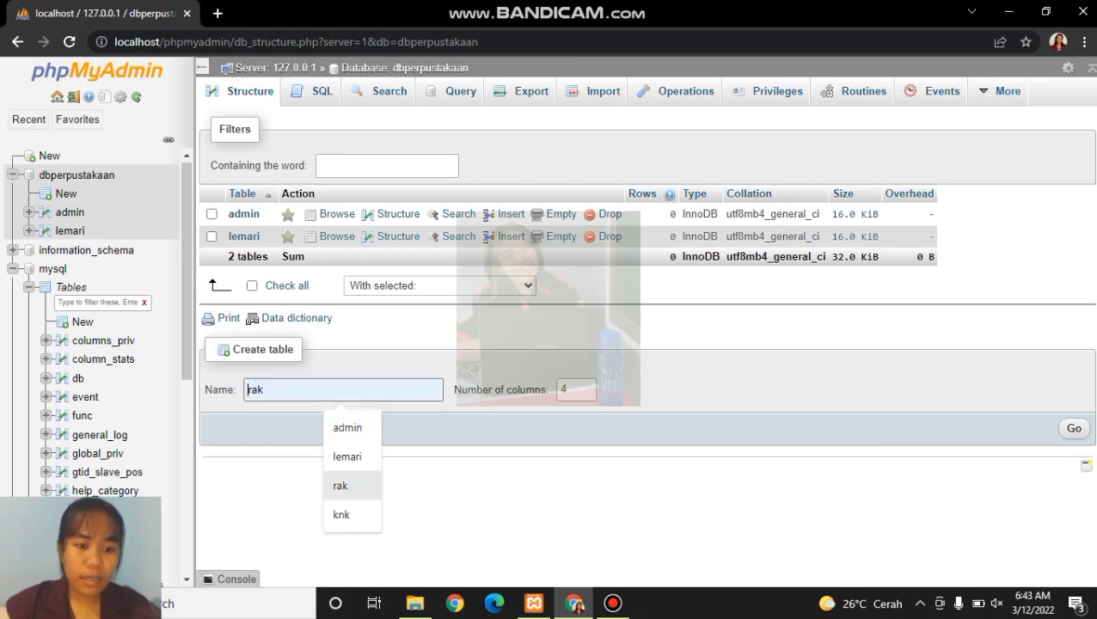
key("Return")
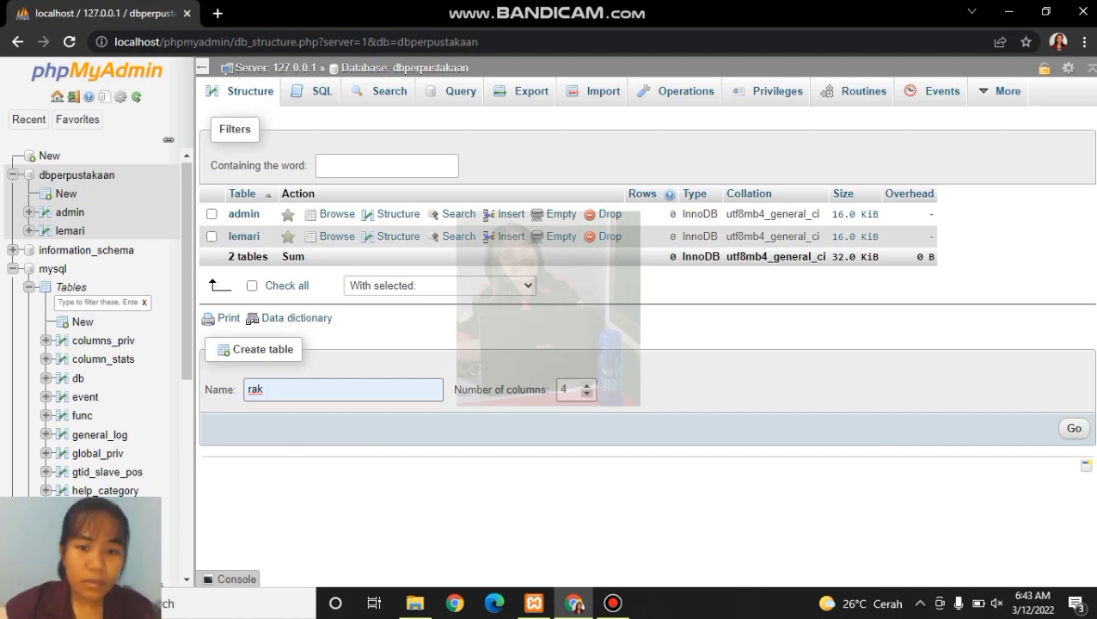
left_click(586, 393)
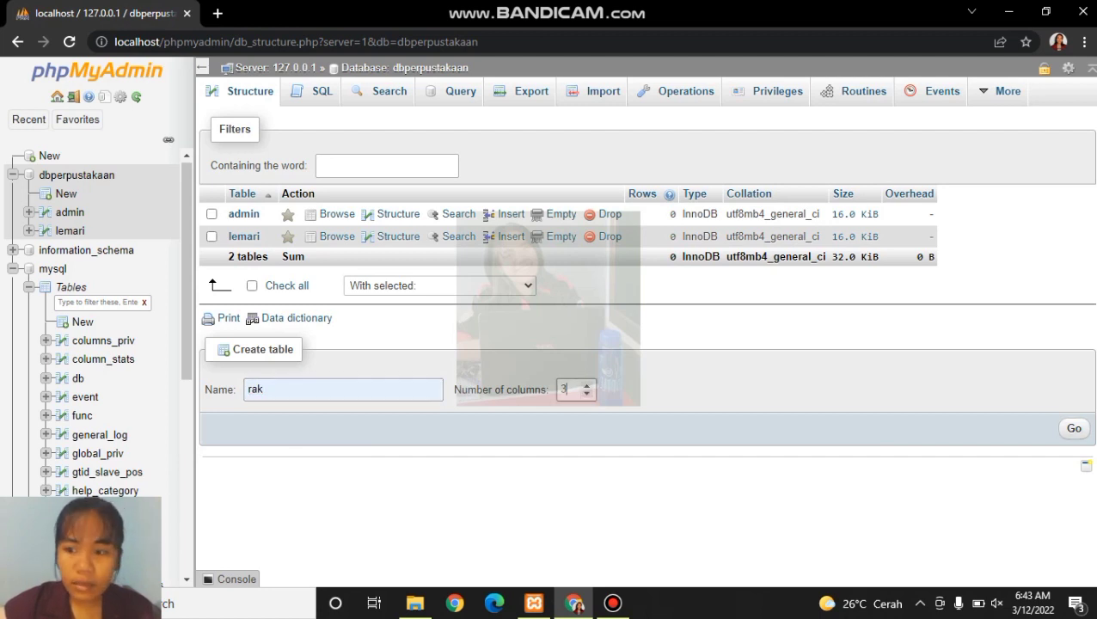
left_click(1074, 428)
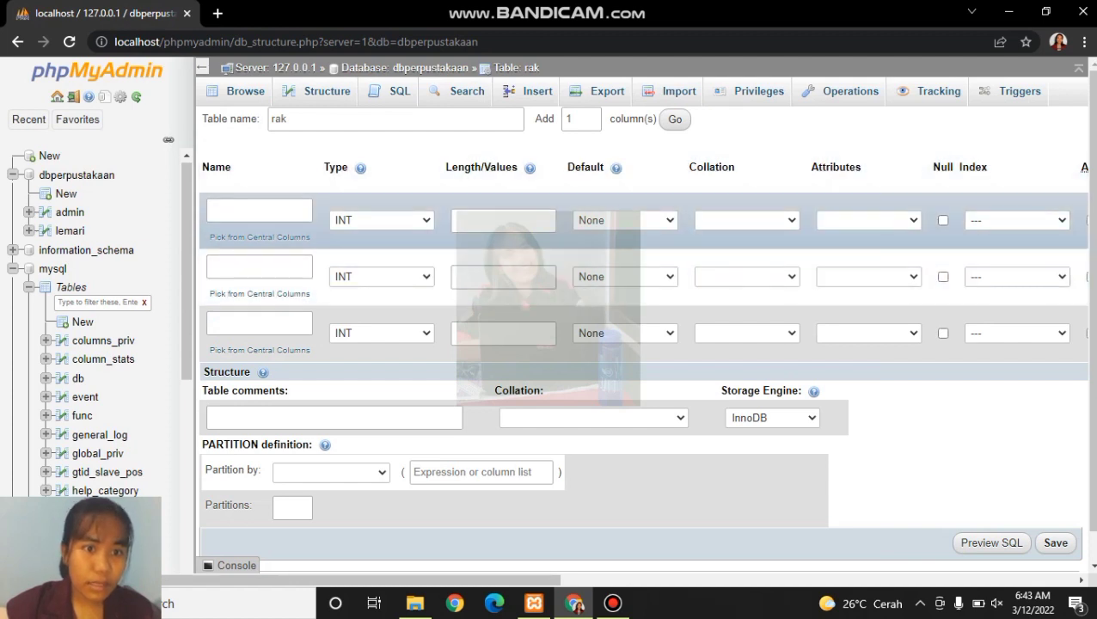
- Name the three columns of the rak table idrak, namarak and idlemari
left_click(260, 210)
type("id")
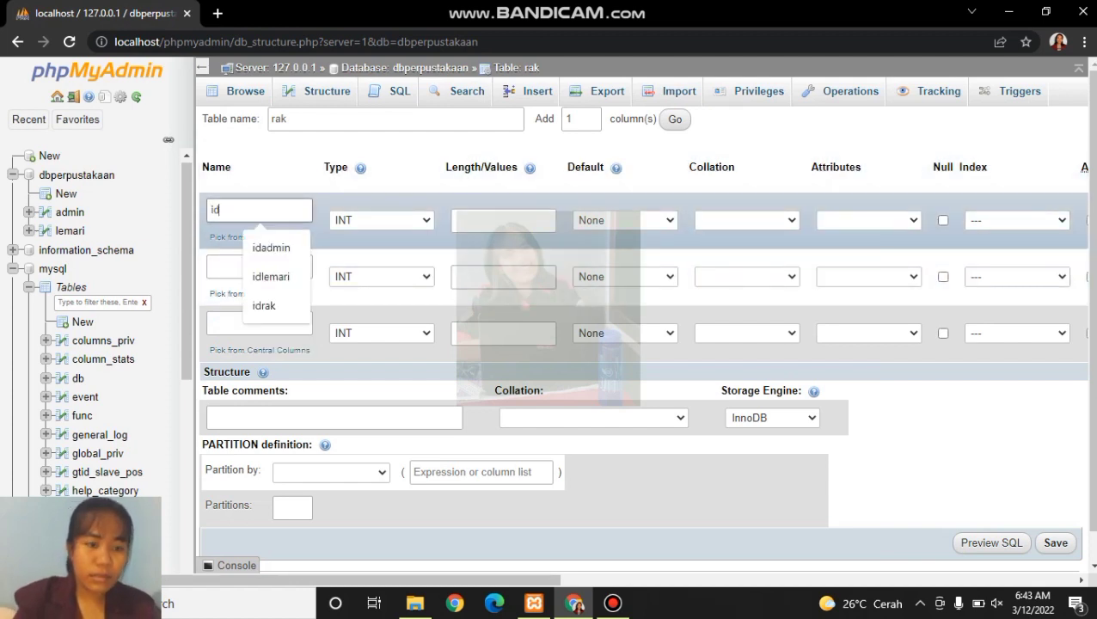
left_click(265, 304)
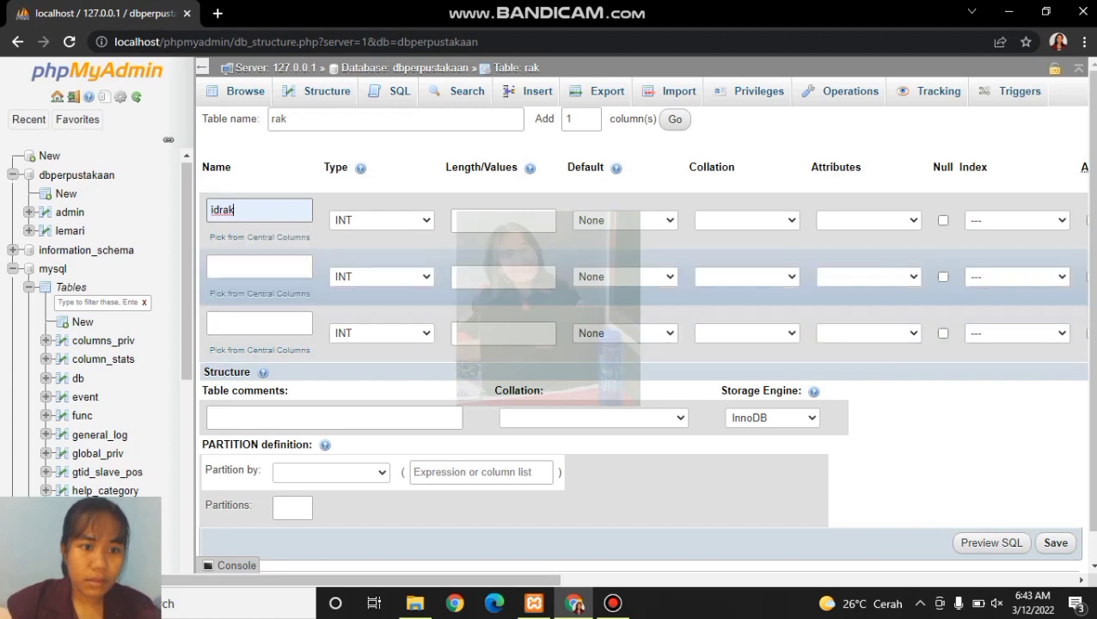
left_click(260, 267)
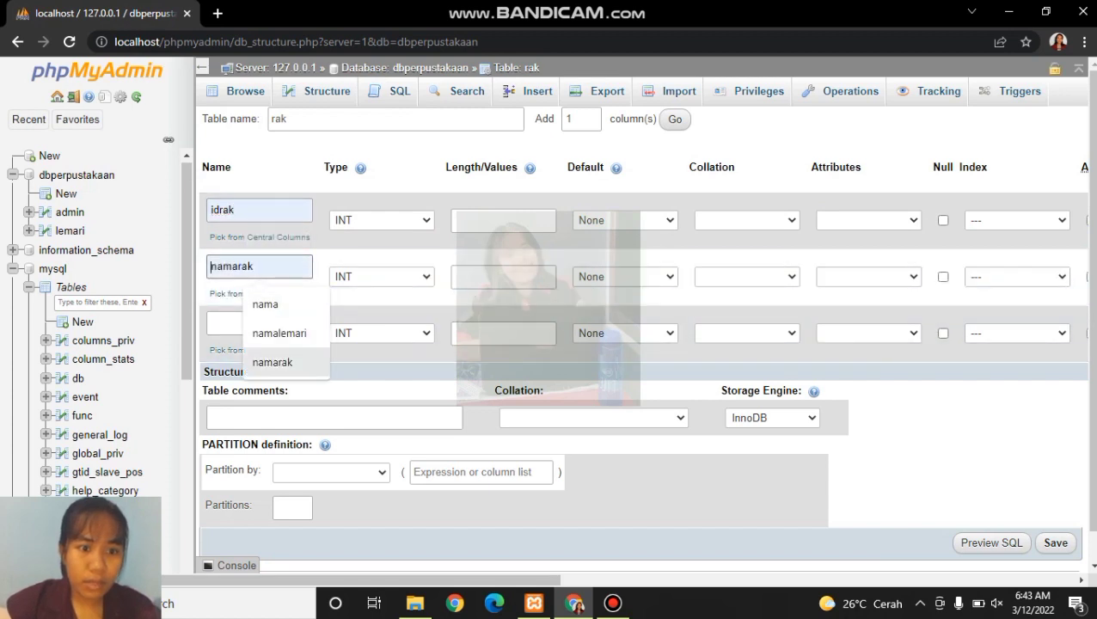
left_click(272, 362)
left_click(260, 324)
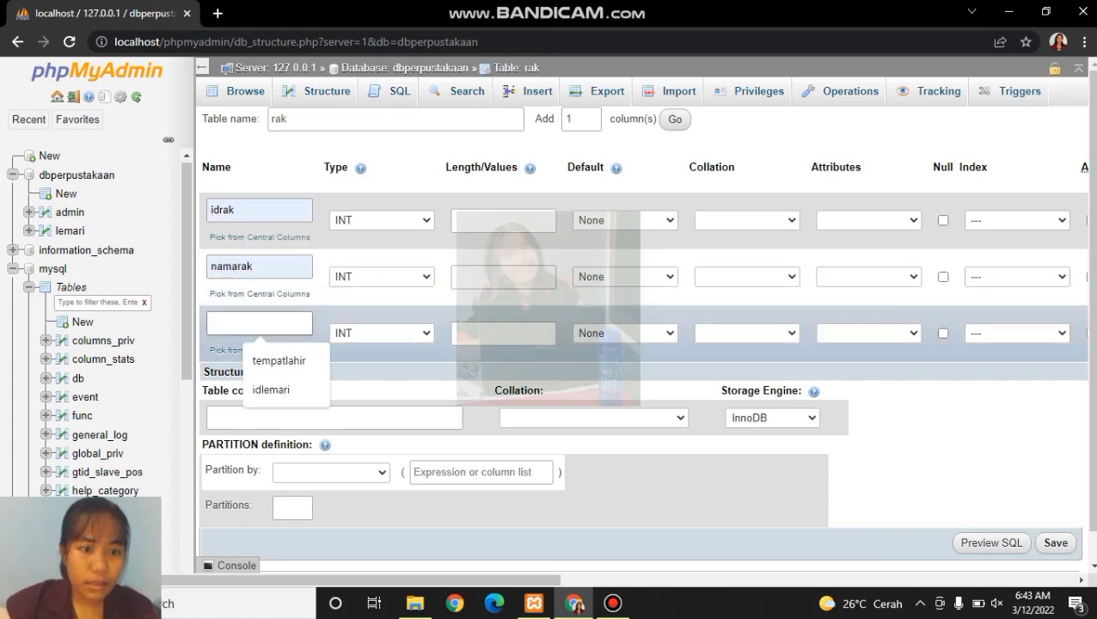
key("Down")
key("Down")
key("Return")
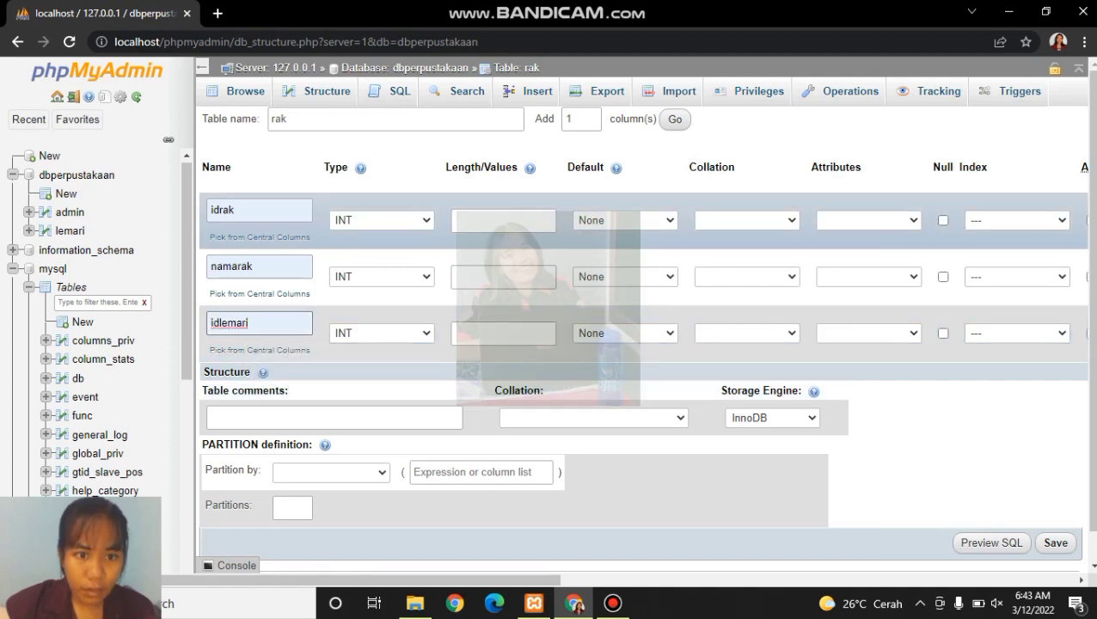
key("BackSpace")
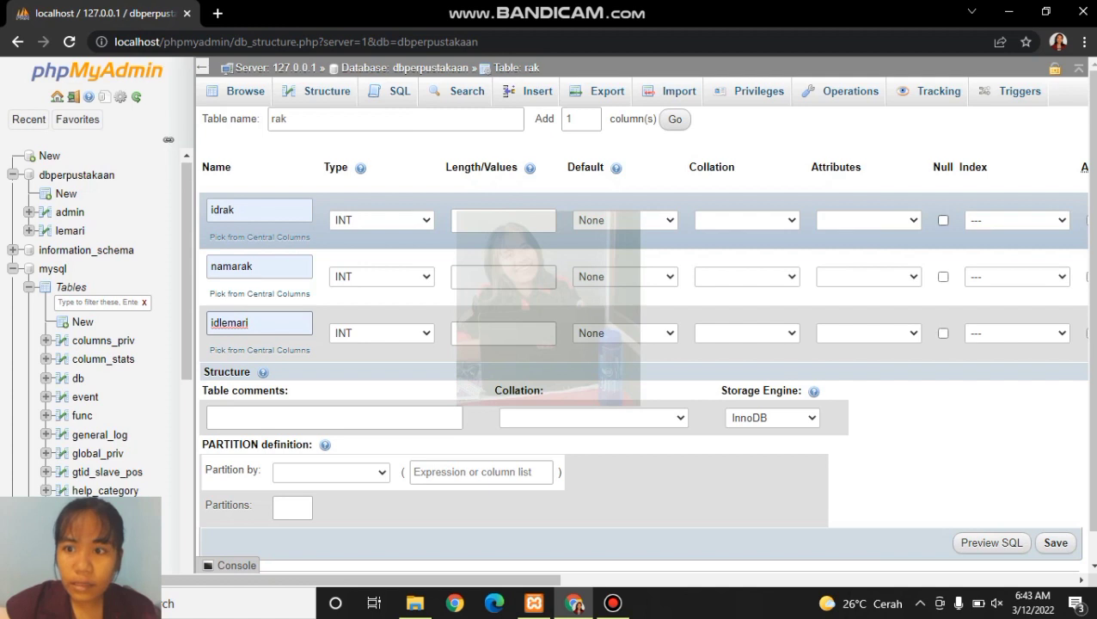
- Make idrak the PRIMARY index of the rak table and enable auto-increment for it
left_click(1017, 221)
left_click(998, 251)
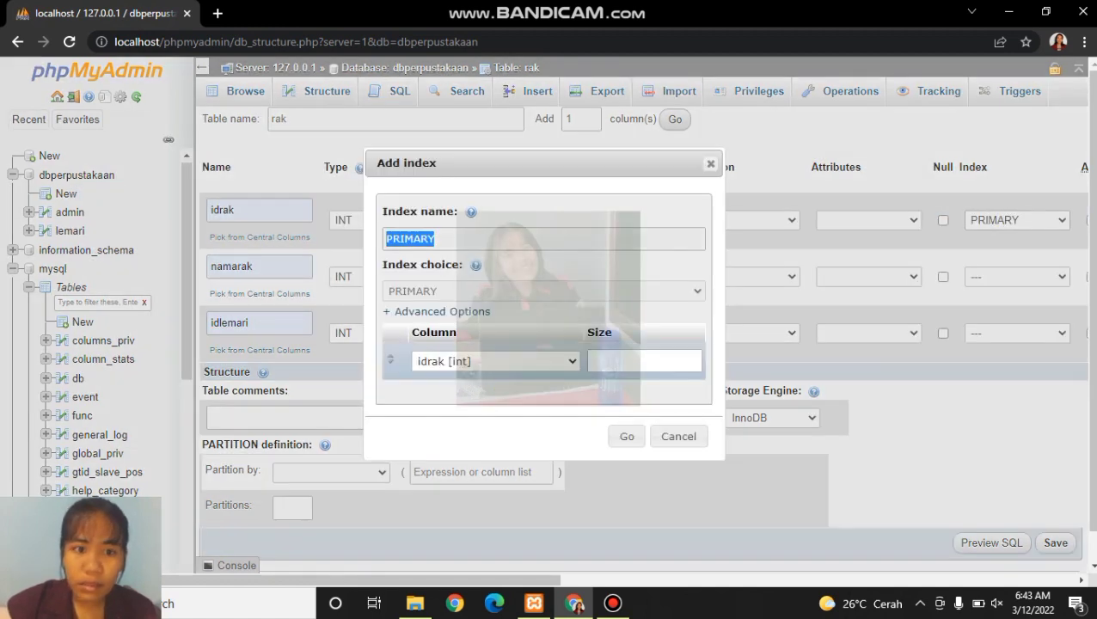
left_click(627, 436)
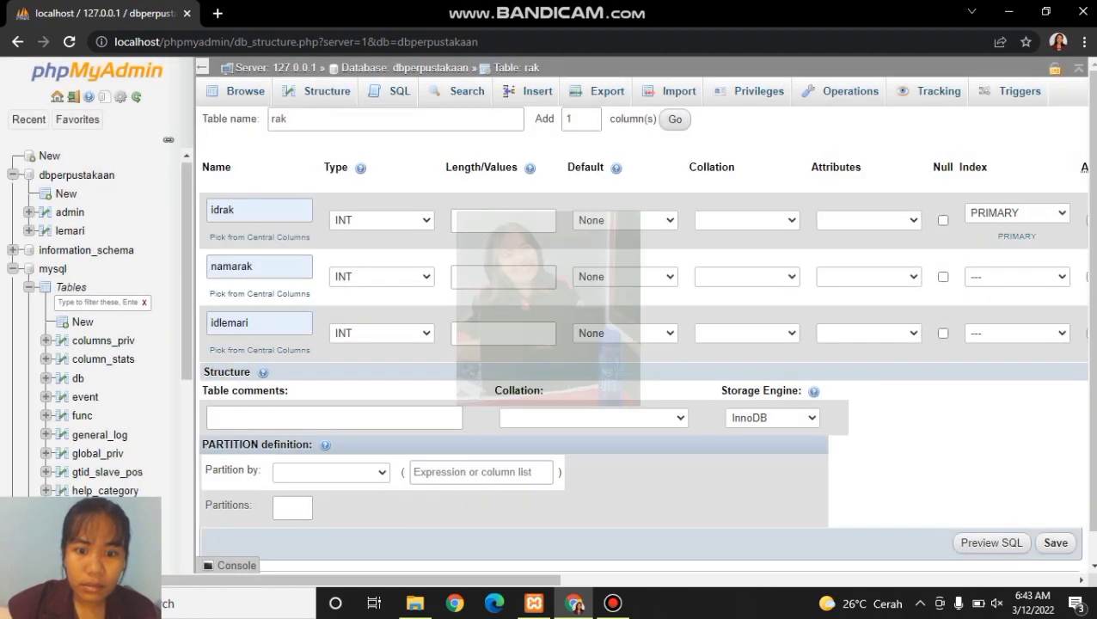
left_click_drag(495, 581, 586, 582)
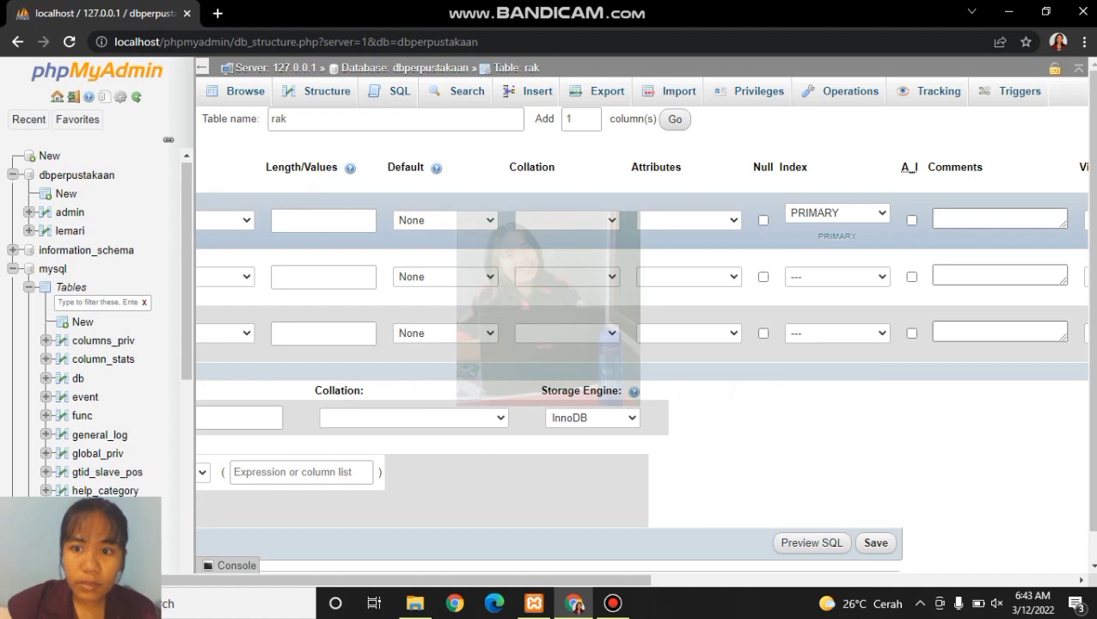
left_click(911, 221)
- Set the namarak column's type to TEXT and save the rak table
left_click_drag(593, 580, 502, 580)
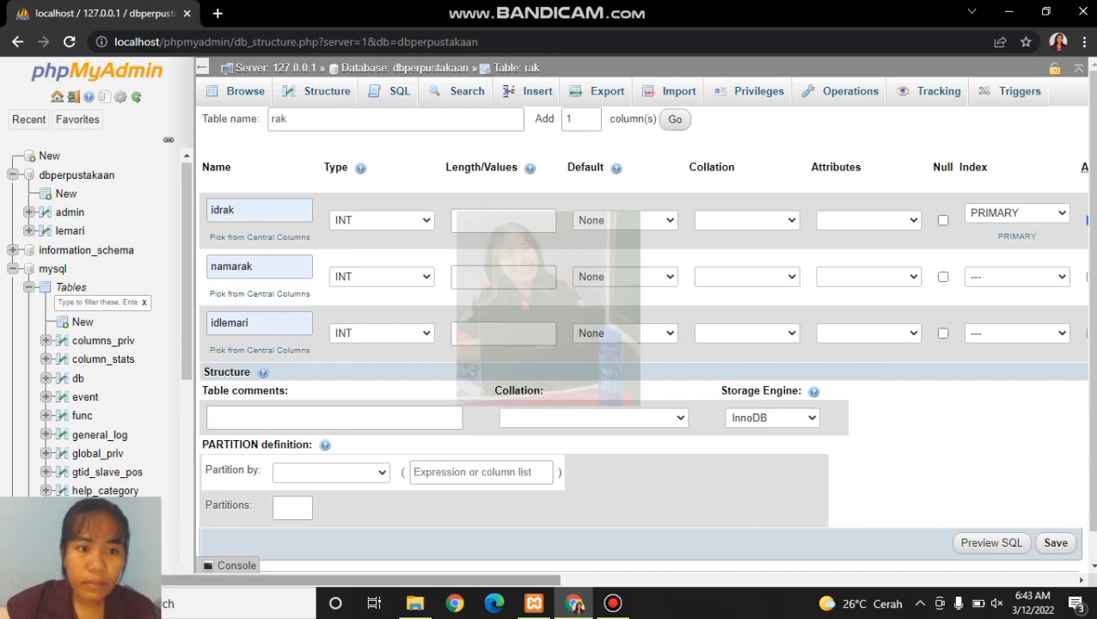
left_click(381, 277)
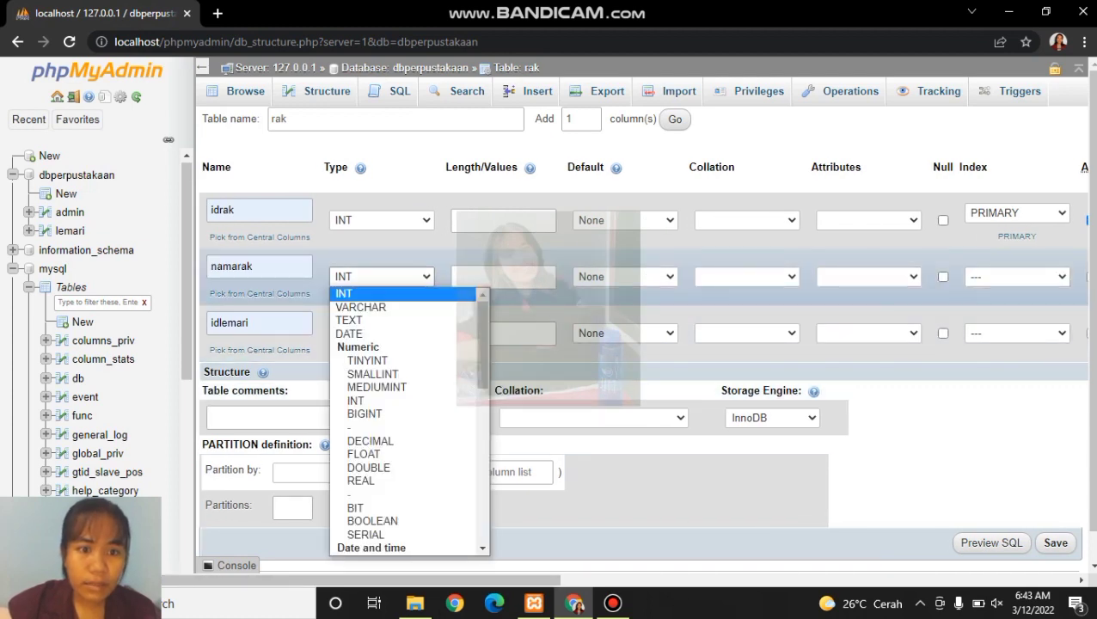
left_click(368, 319)
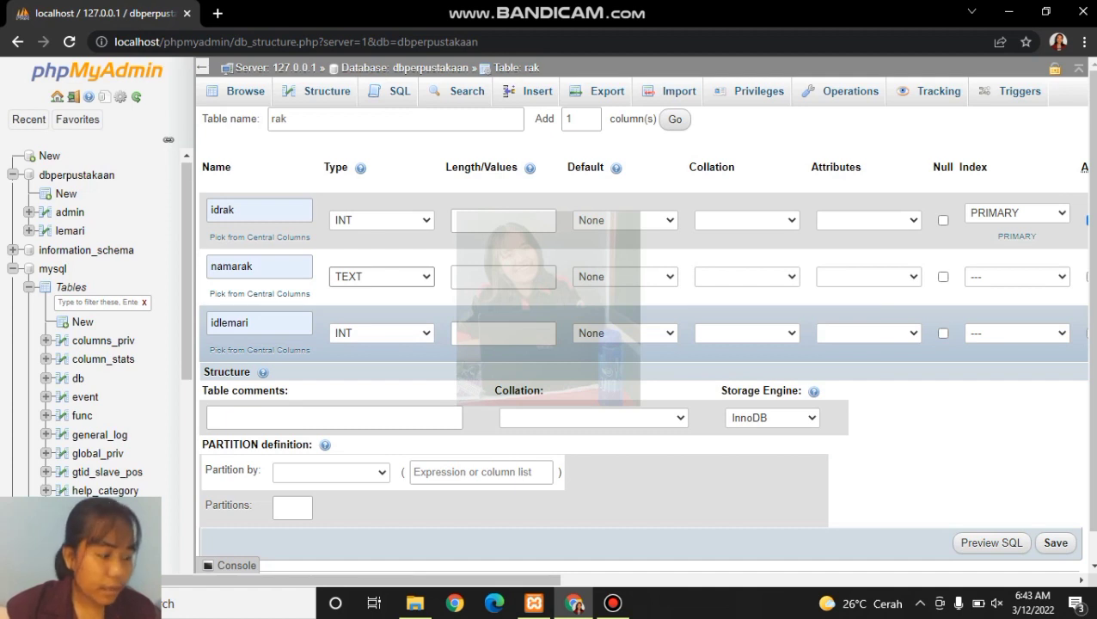
left_click_drag(1092, 216, 1093, 248)
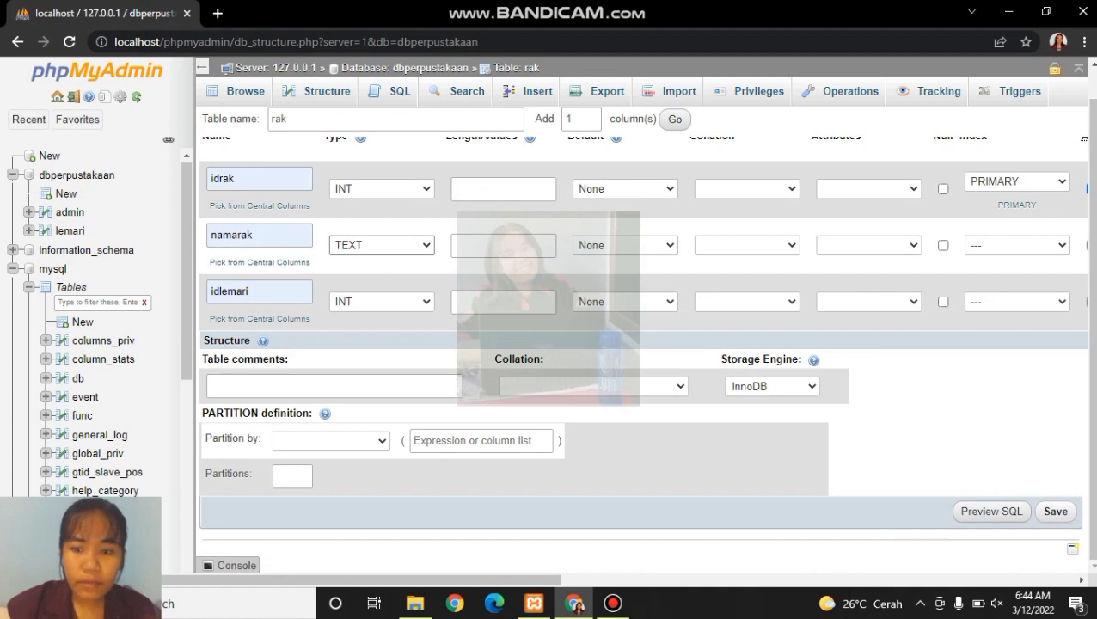
left_click(1056, 511)
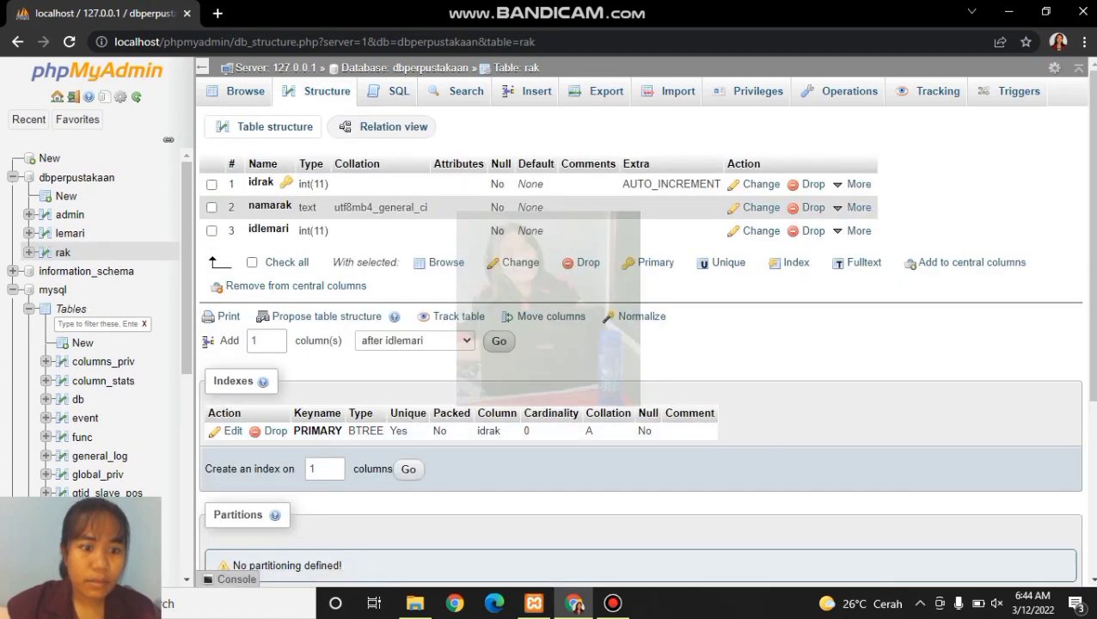
- Start a new table named buku with 11 columns in the dbperpustakaan database
left_click(77, 178)
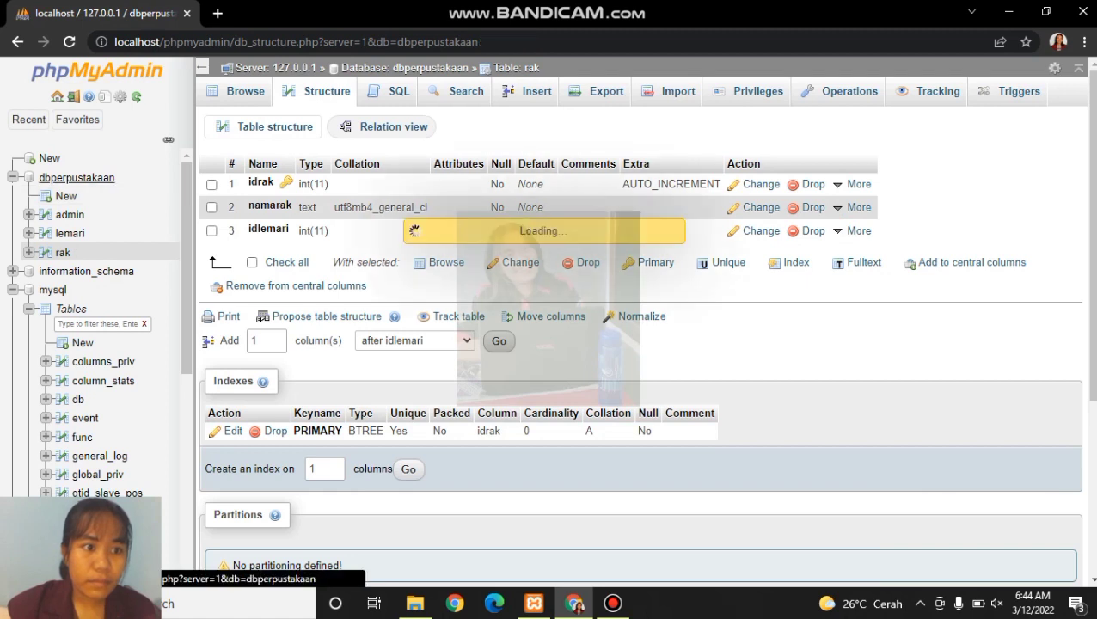
left_click(343, 412)
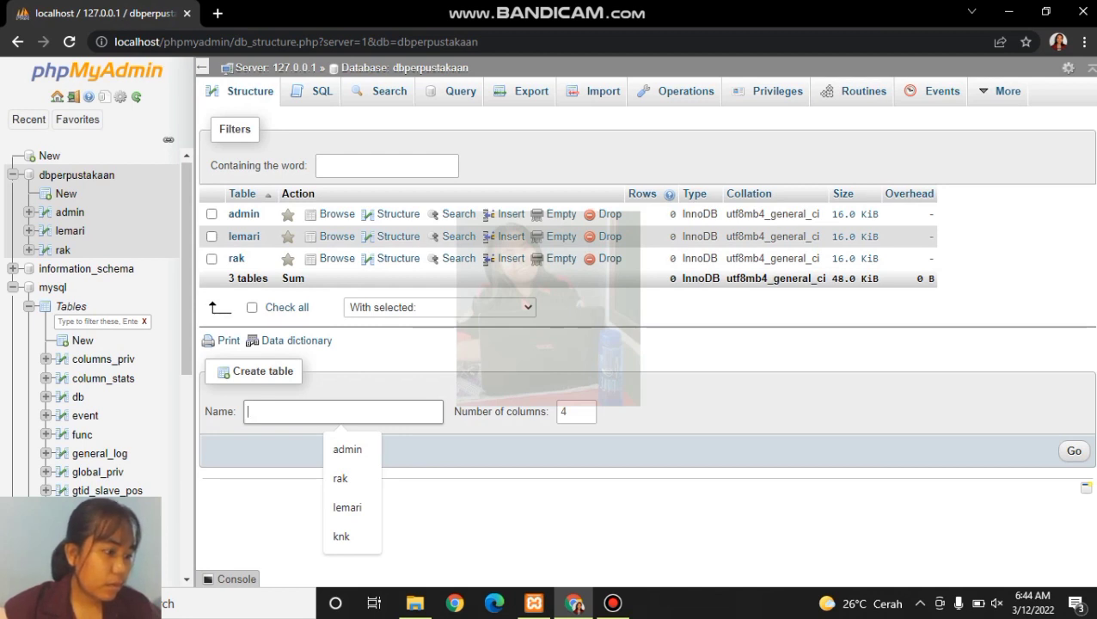
type("buku")
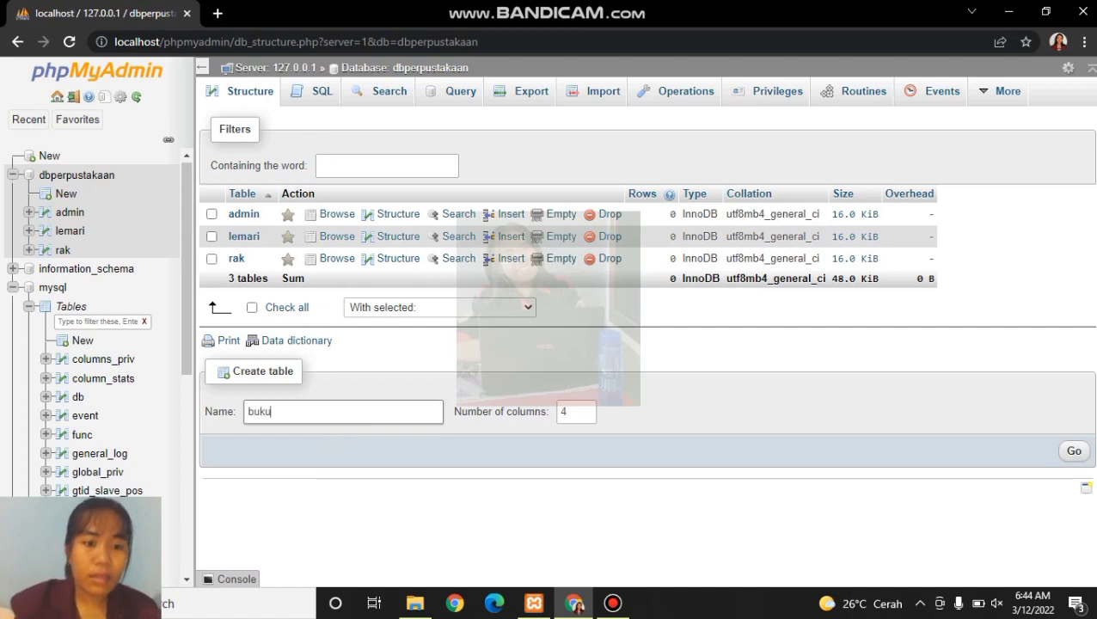
key("Tab")
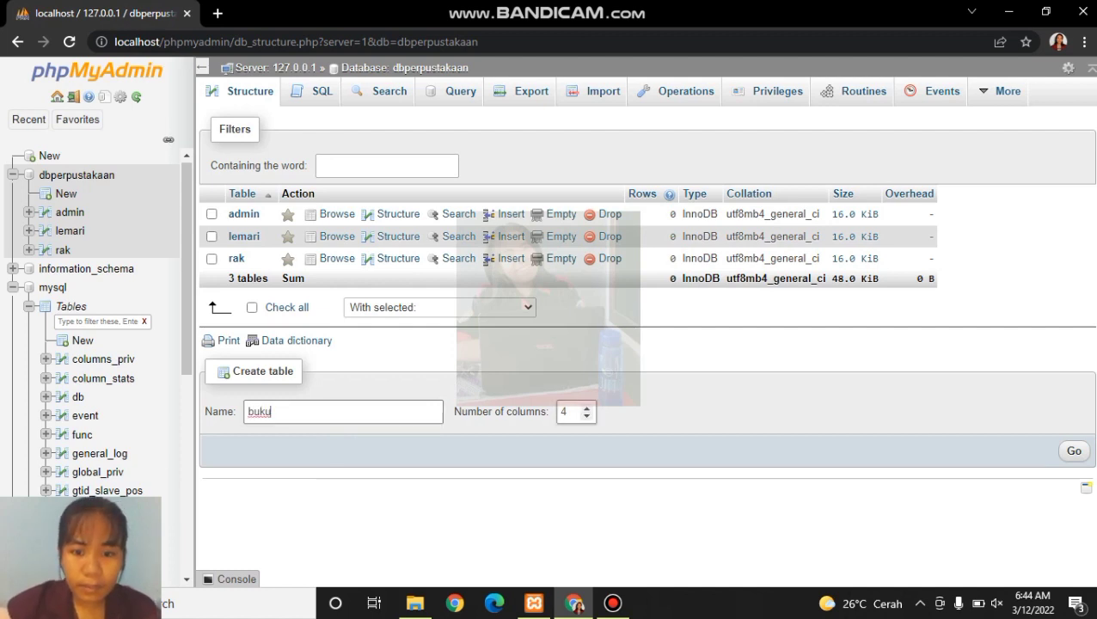
key("BackSpace")
type("11")
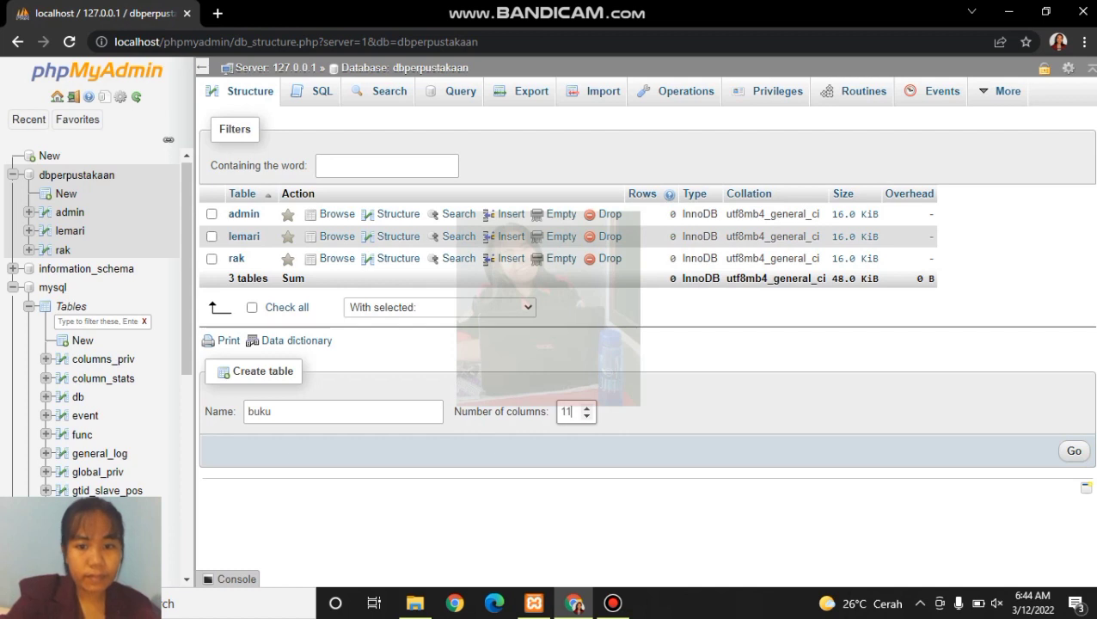
left_click(1075, 451)
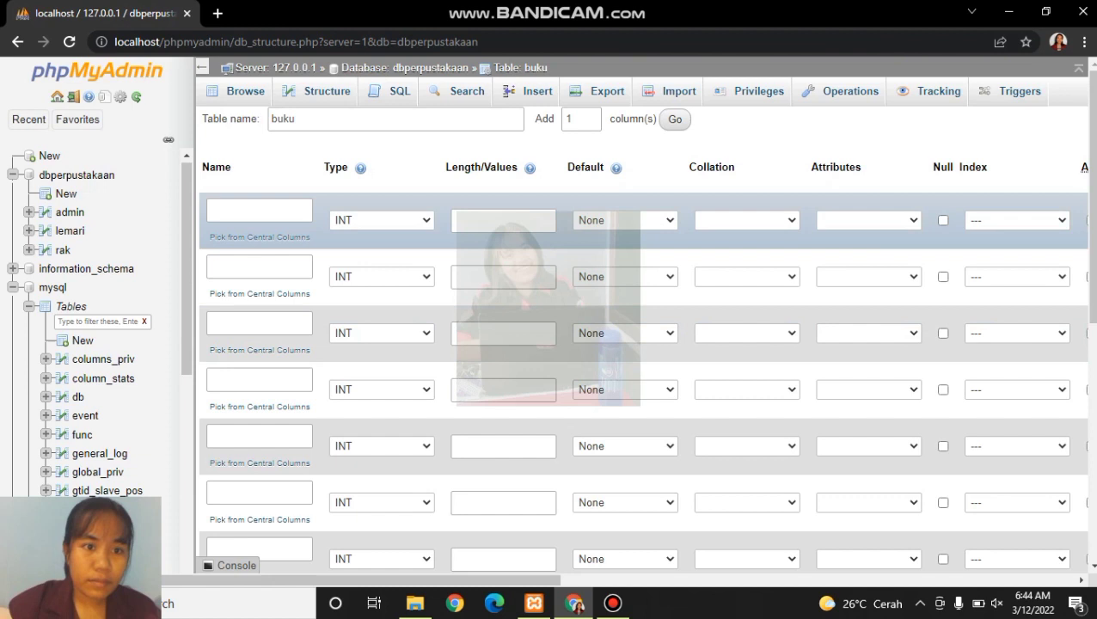
- Name the first three columns of the buku table idbuku, judul and intisari
left_click(259, 210)
type("id")
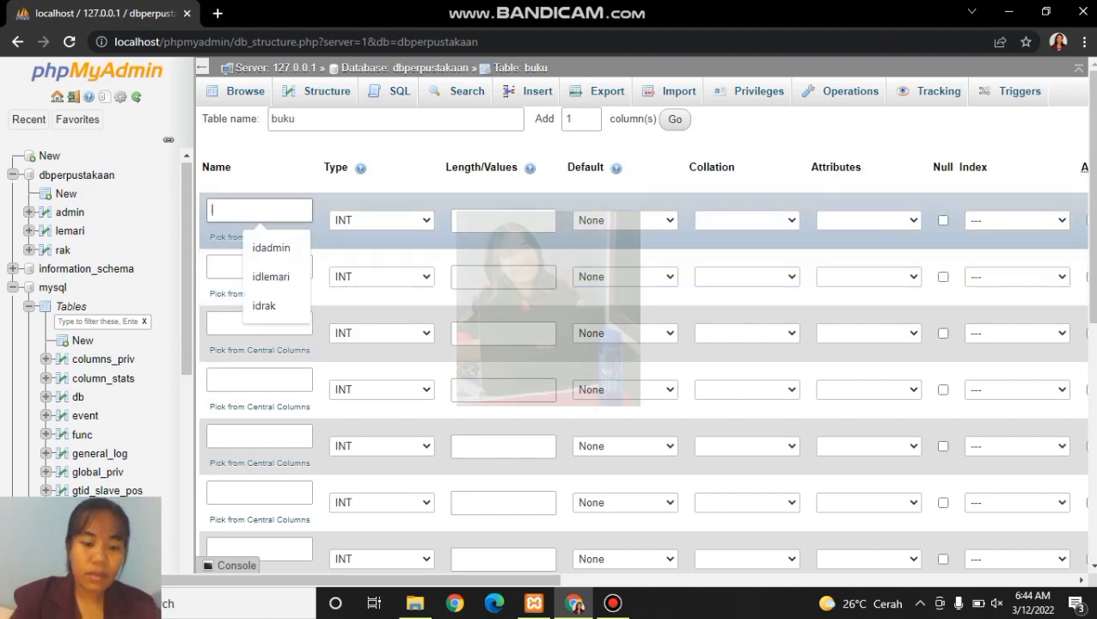
type("bu")
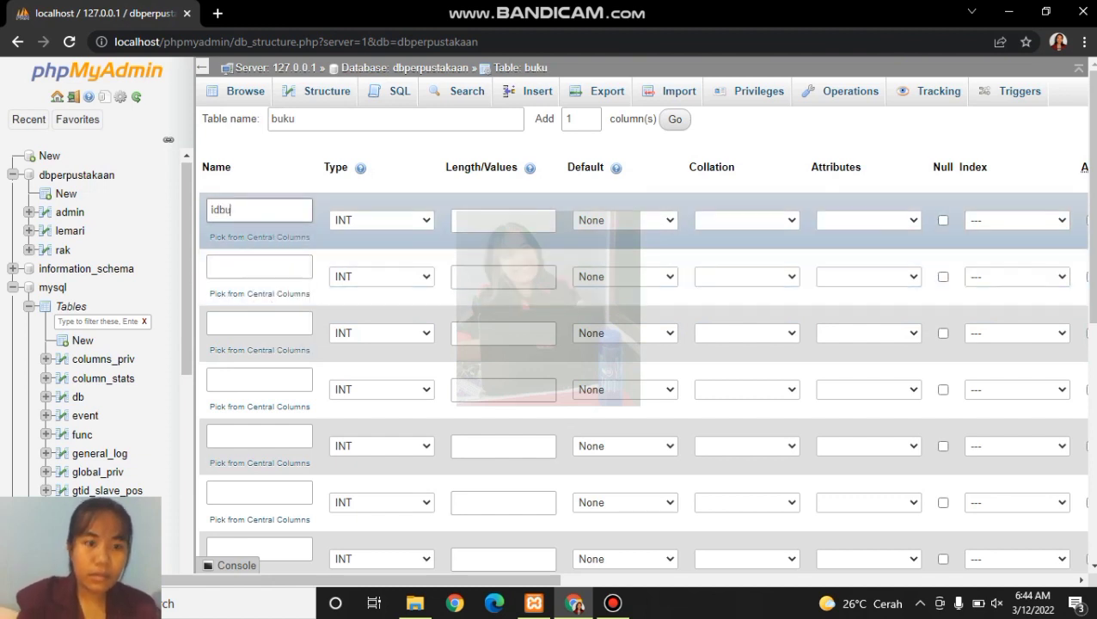
type("ku")
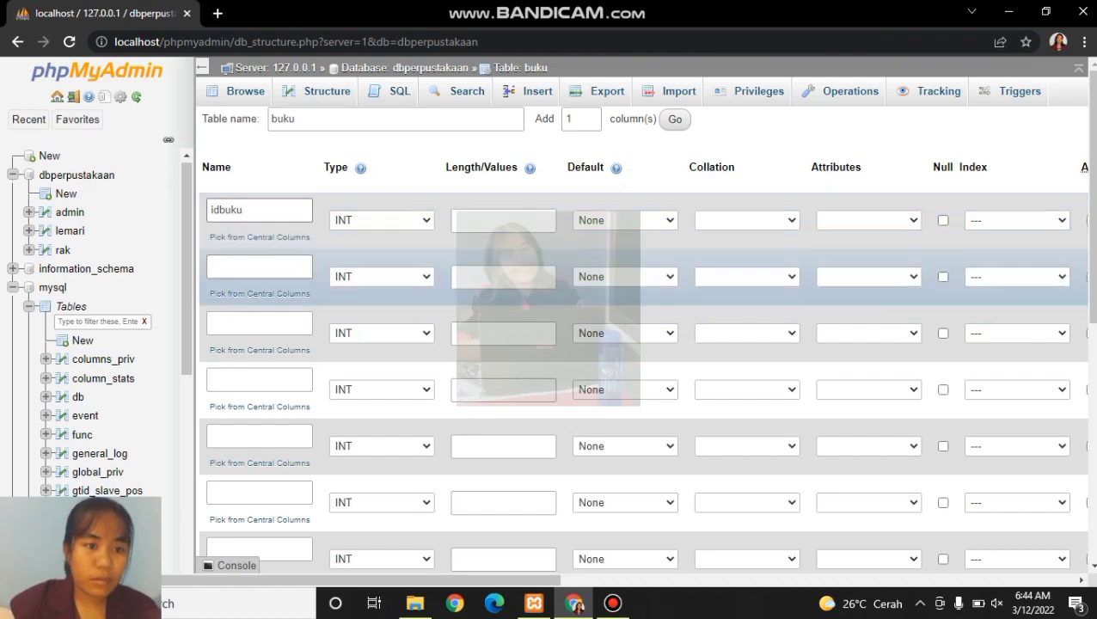
left_click(260, 268)
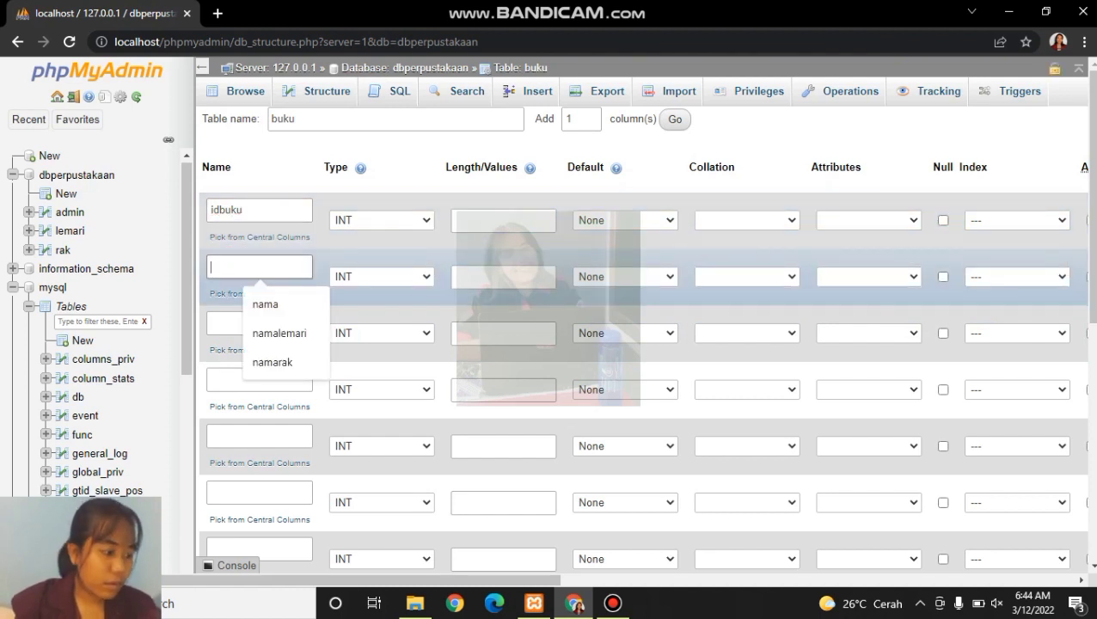
type("judul")
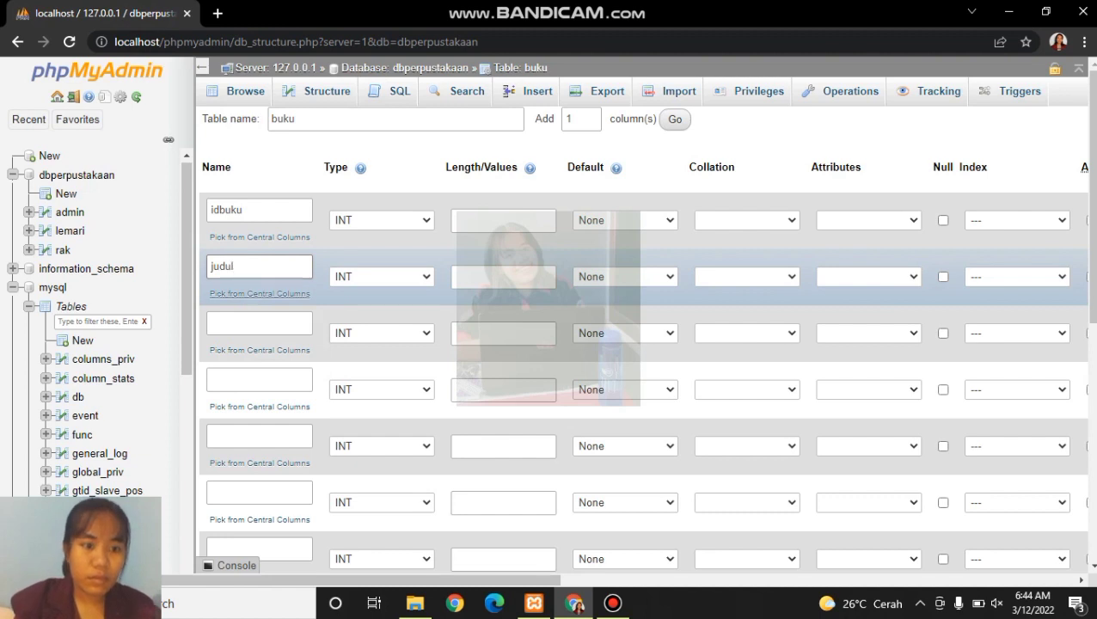
left_click(260, 324)
type("intisari")
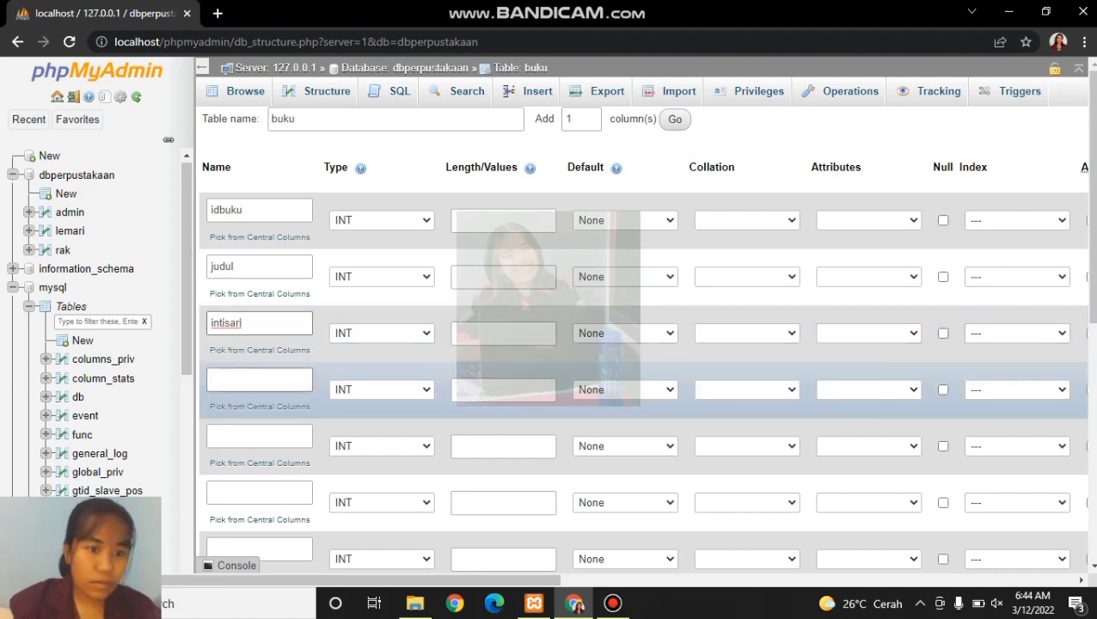
- Name the fourth and fifth columns of the buku table tahunterbit and isbn
left_click(259, 380)
type("tahunter")
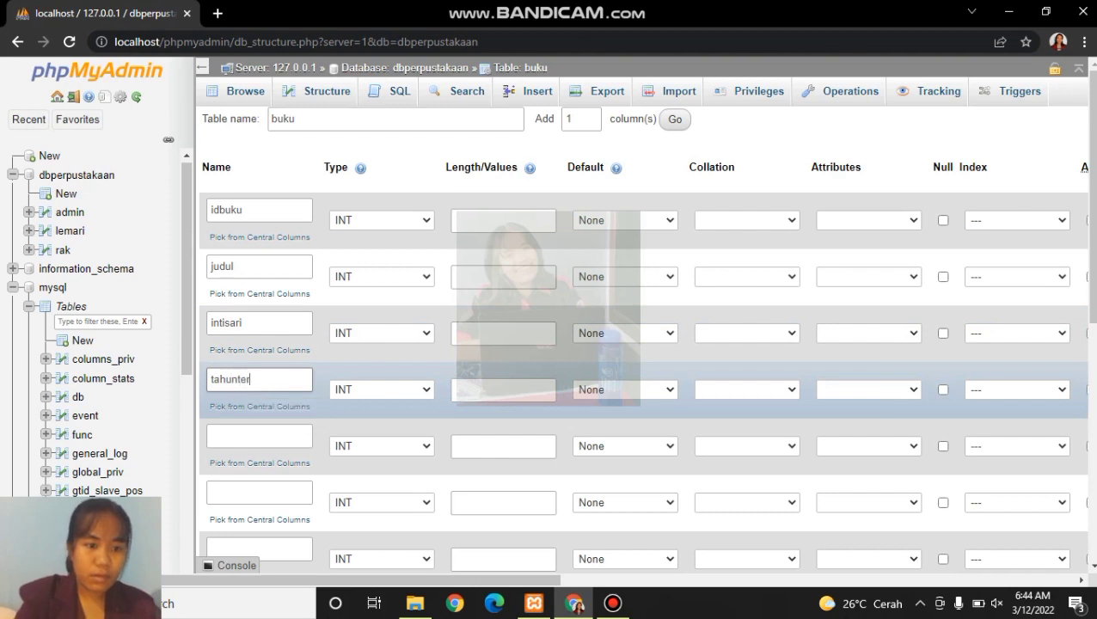
type("bit")
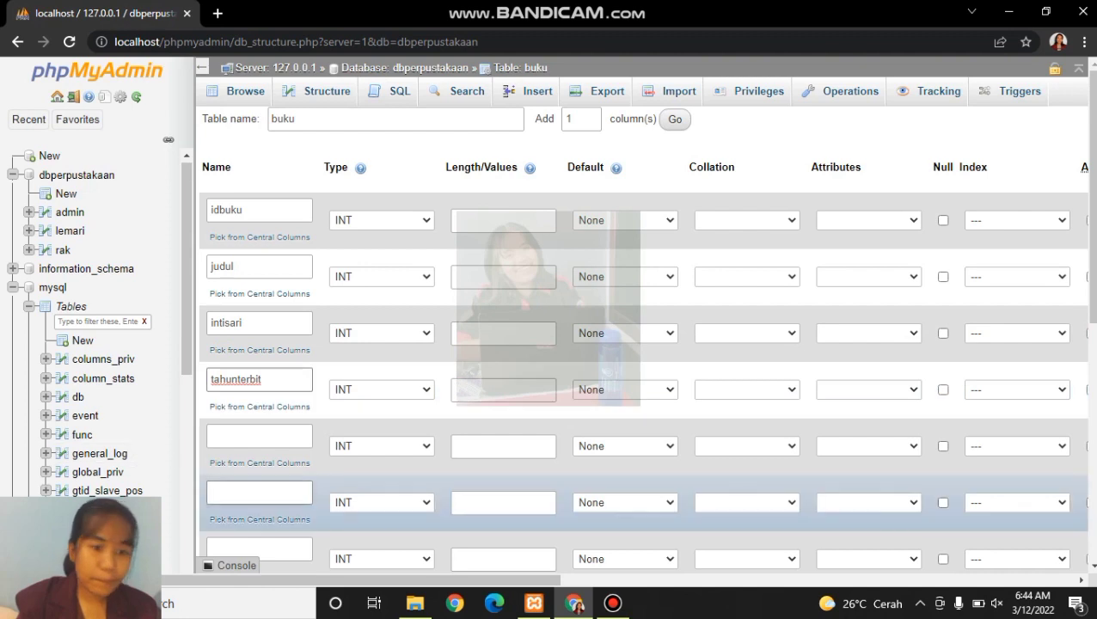
left_click(260, 437)
type("isbn")
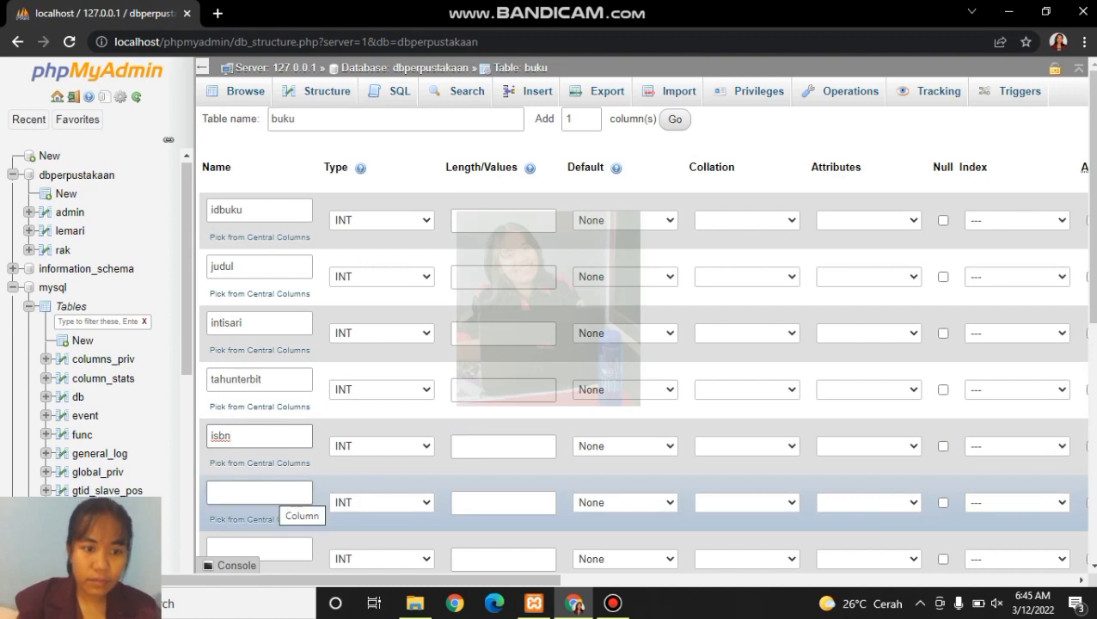
- Name the sixth and seventh columns of the buku table jumlahhalaman and jumlahbuku
left_click(270, 493)
type("jumla")
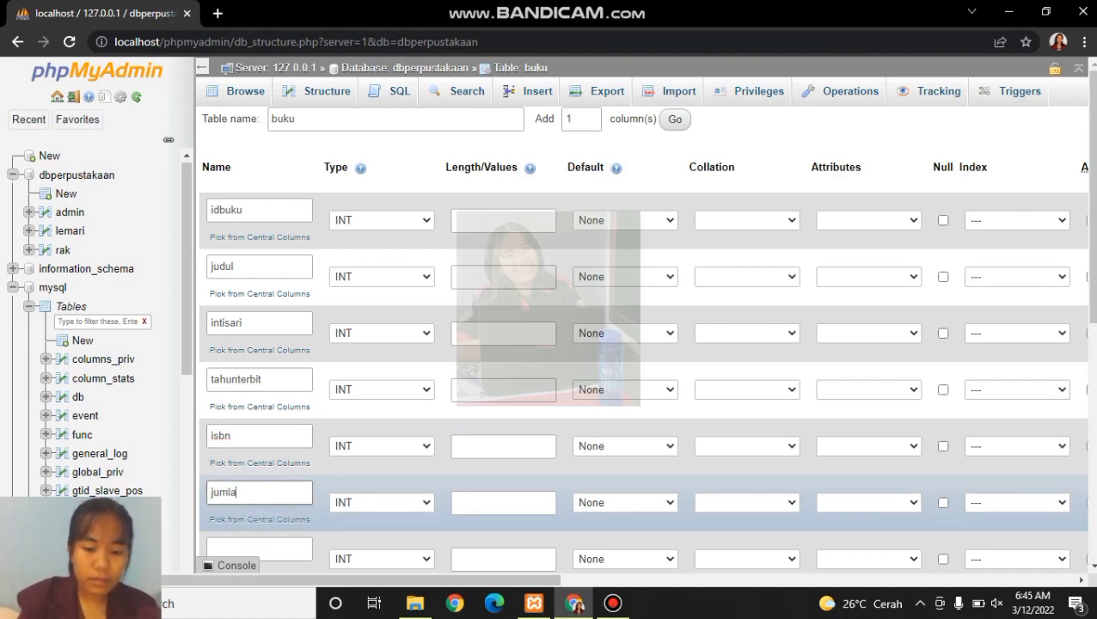
type("hhalaman")
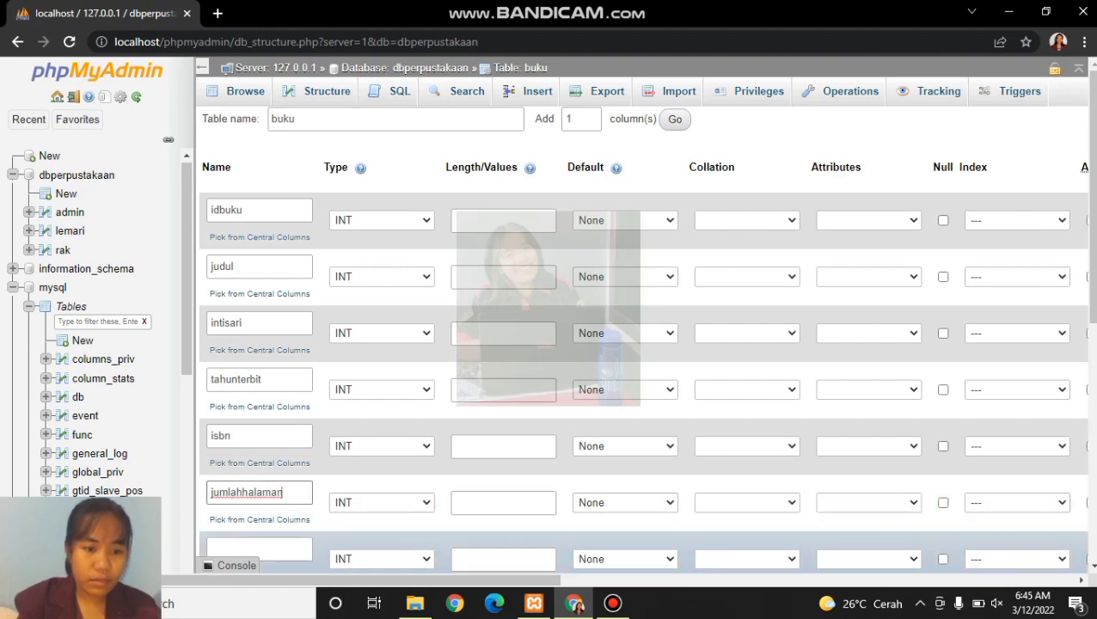
left_click(270, 548)
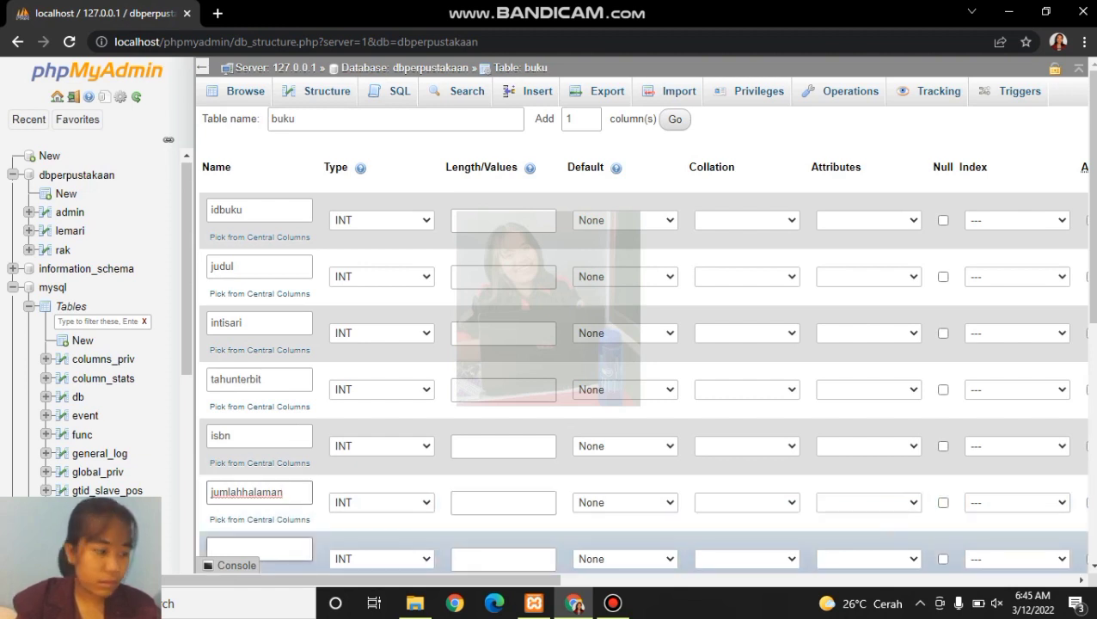
left_click(274, 546)
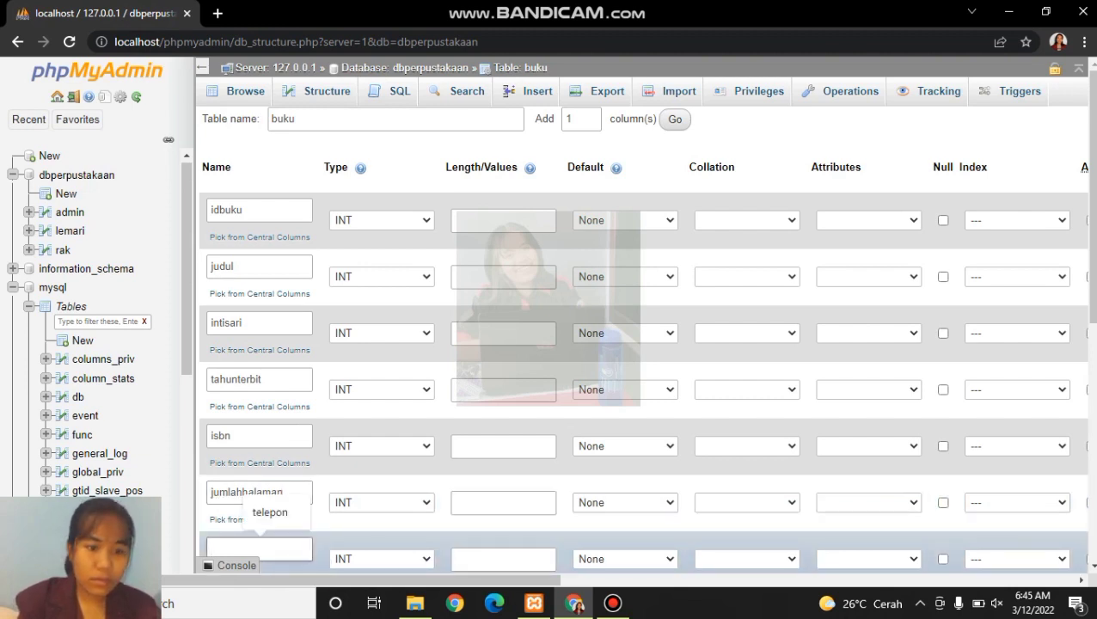
type("jumla")
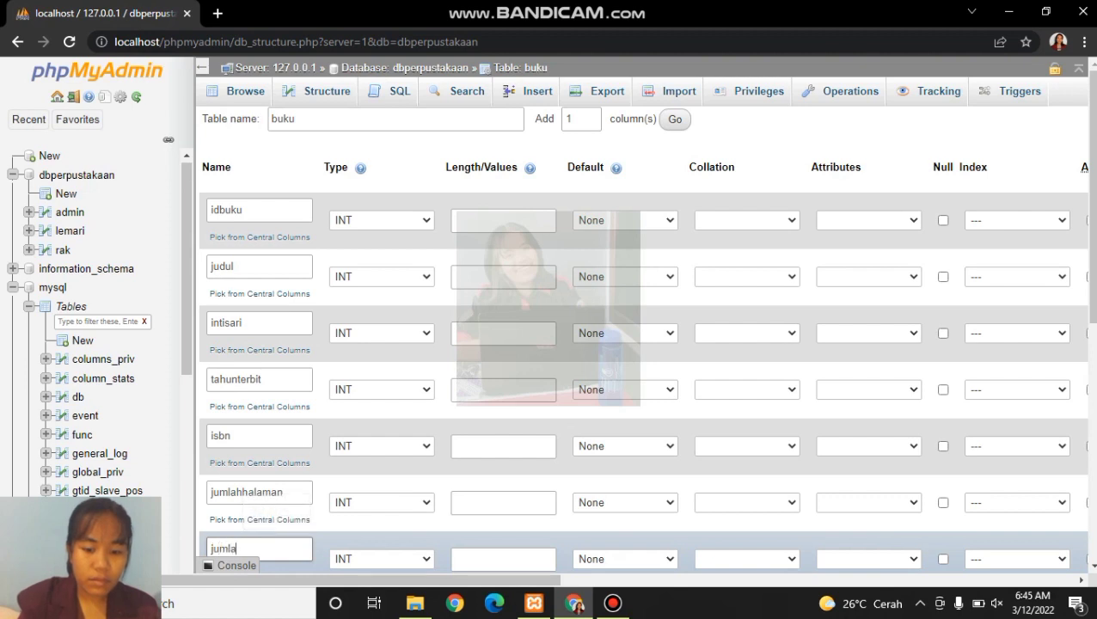
type("hbuku")
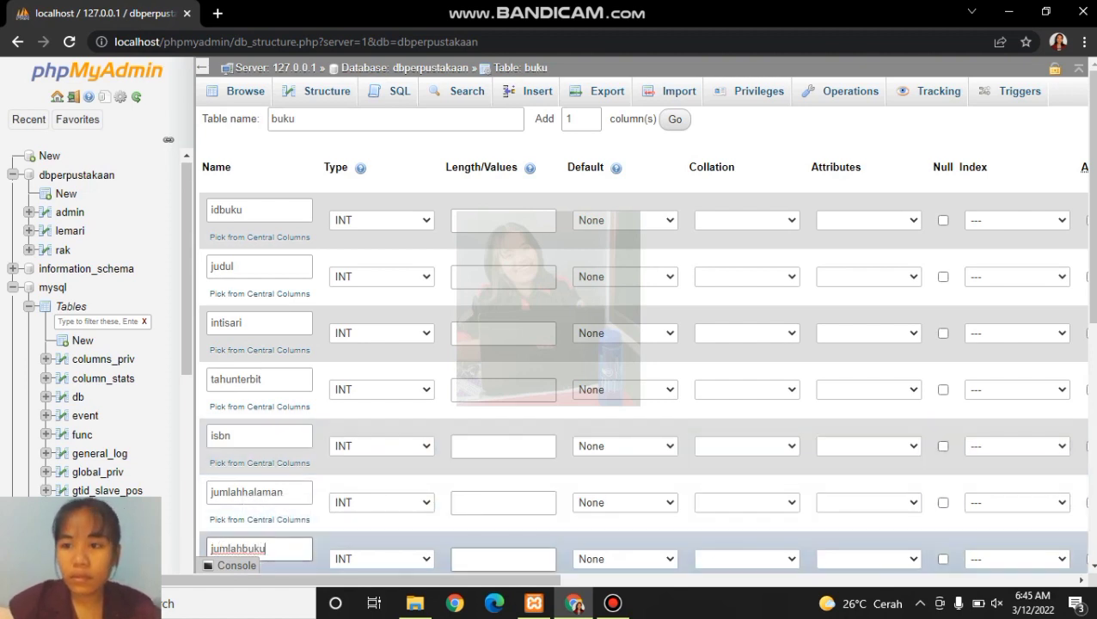
- Name the eighth and ninth columns of the buku table idpenulis and idpenerbit
scroll(645, 344, "down", 1)
scroll(645, 344, "down", 1)
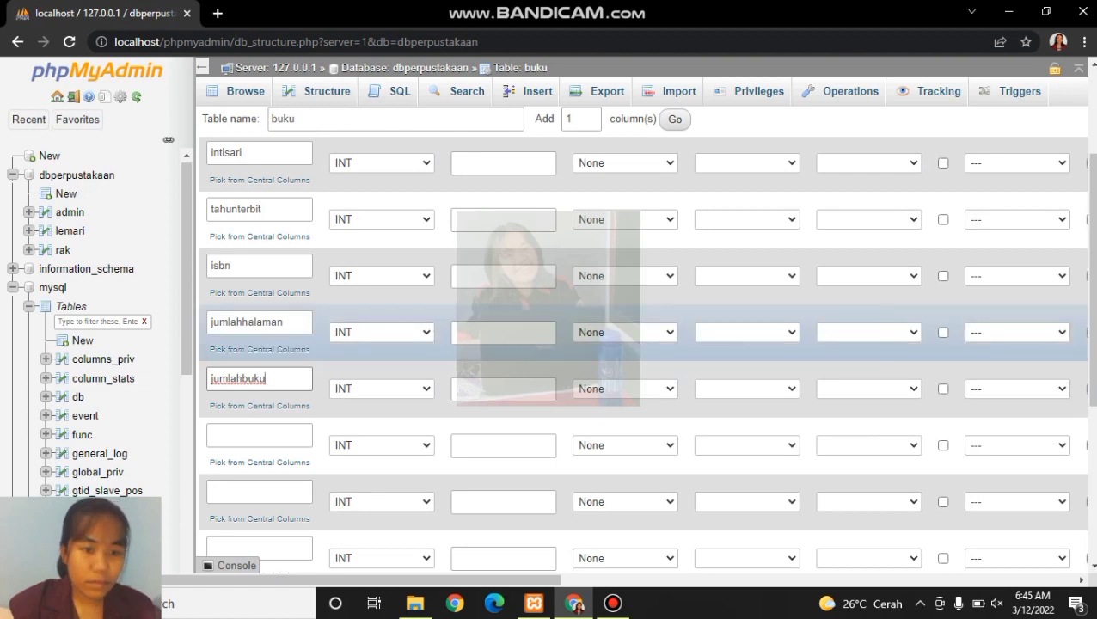
left_click(260, 436)
type("idpen")
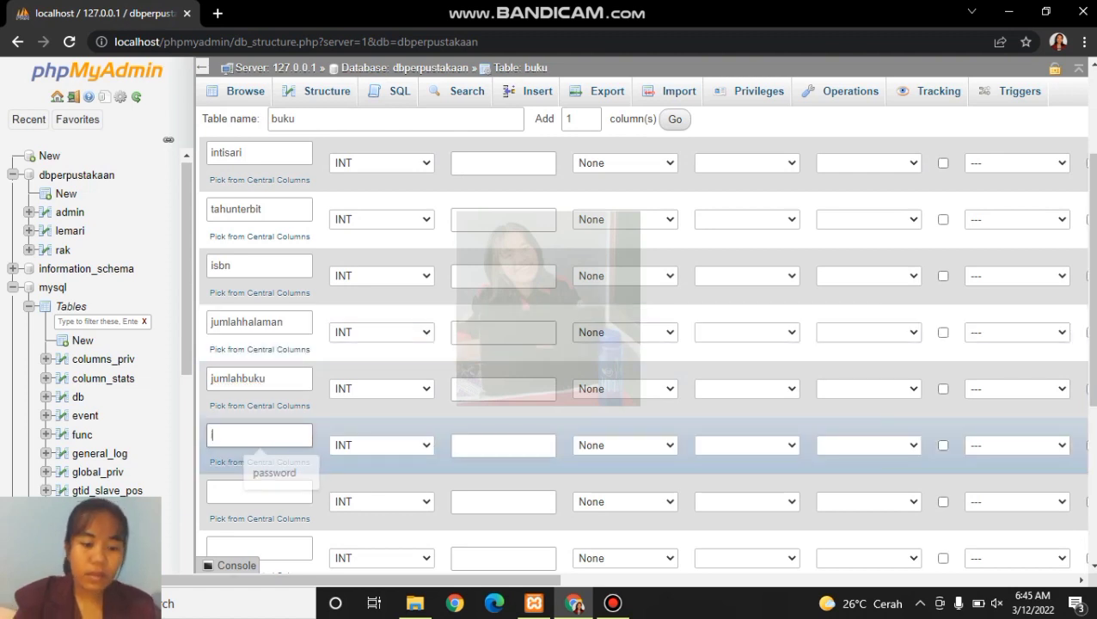
type("ulis")
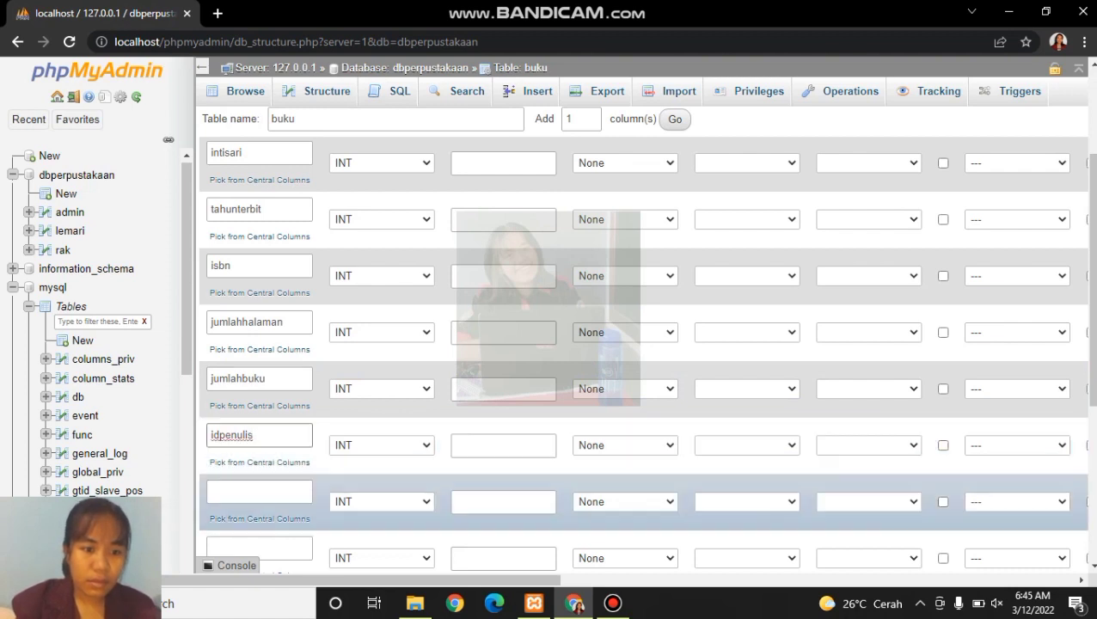
left_click(260, 492)
type("idpenerbit")
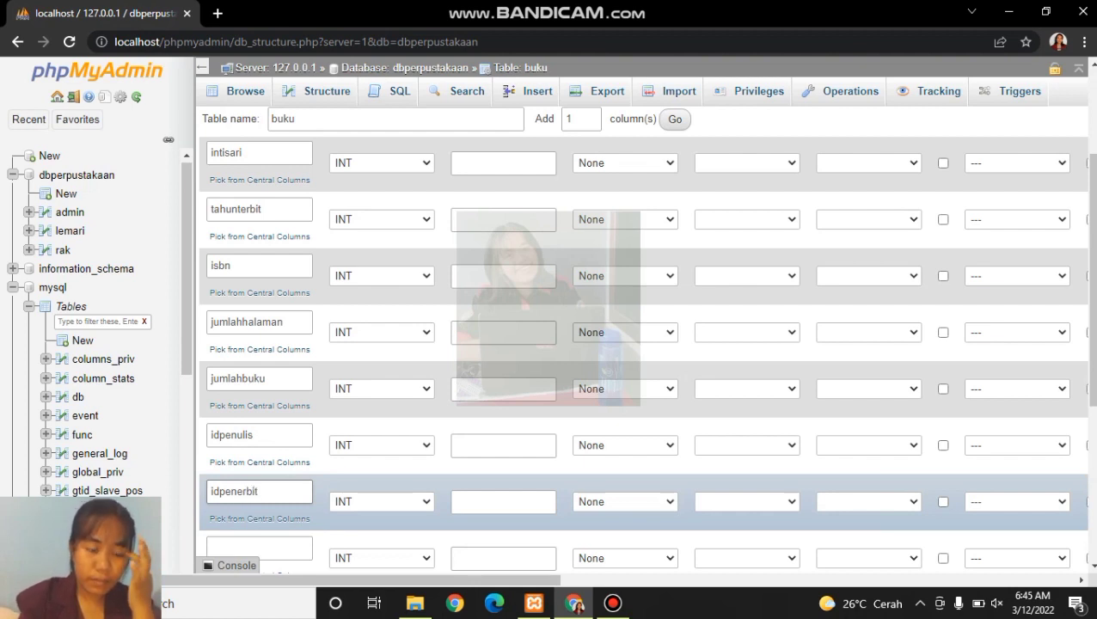
- Name the last two columns of the buku table idjenisbuku and status
left_click(259, 548)
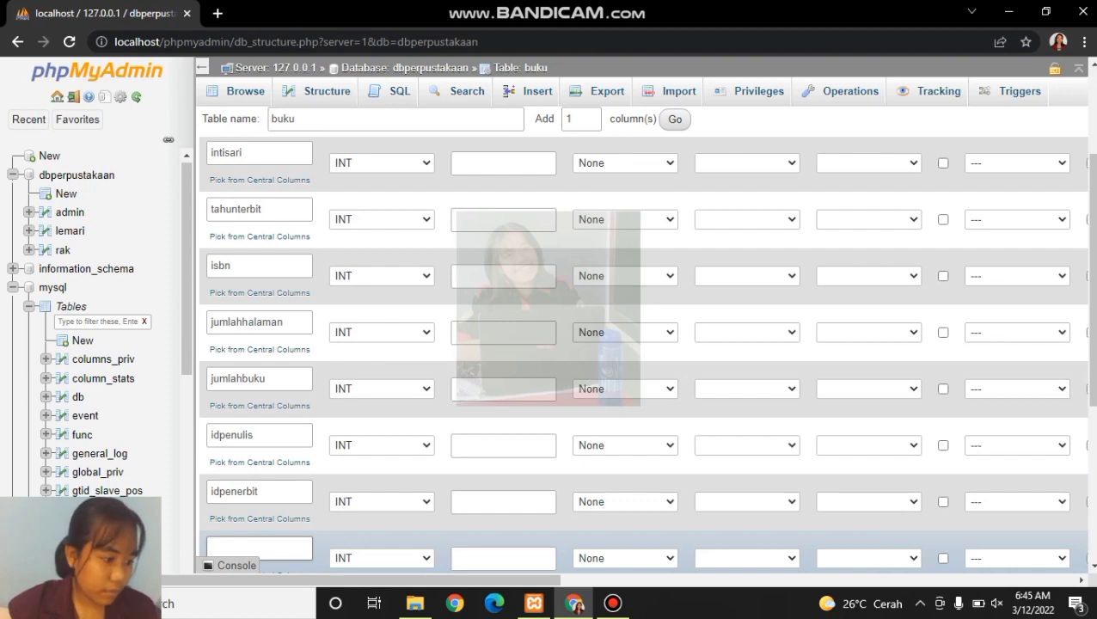
type("id")
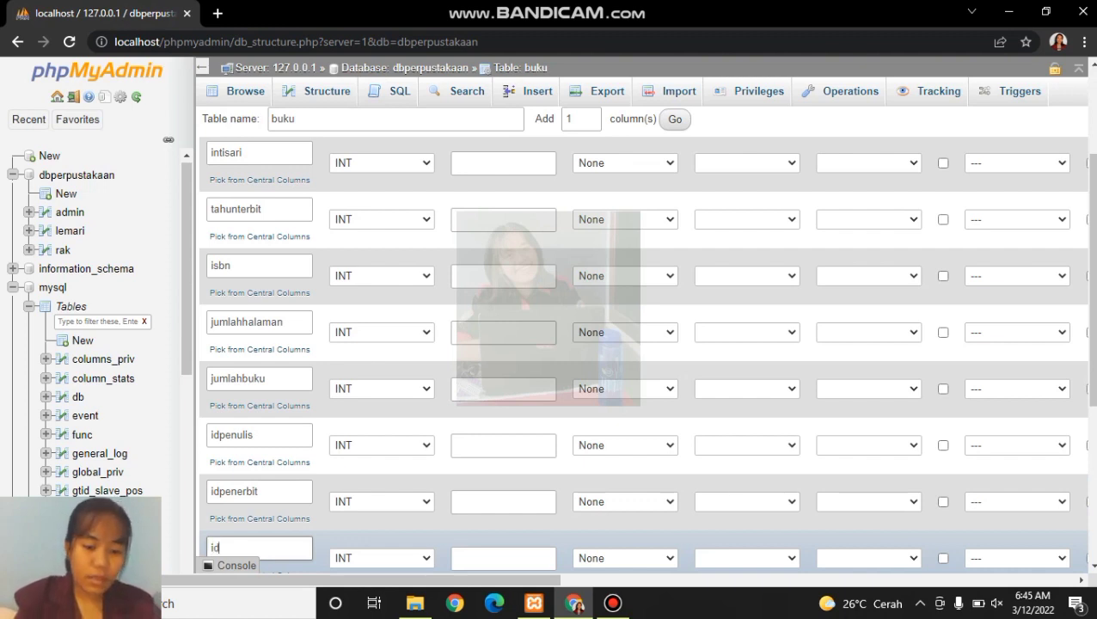
type("jenis")
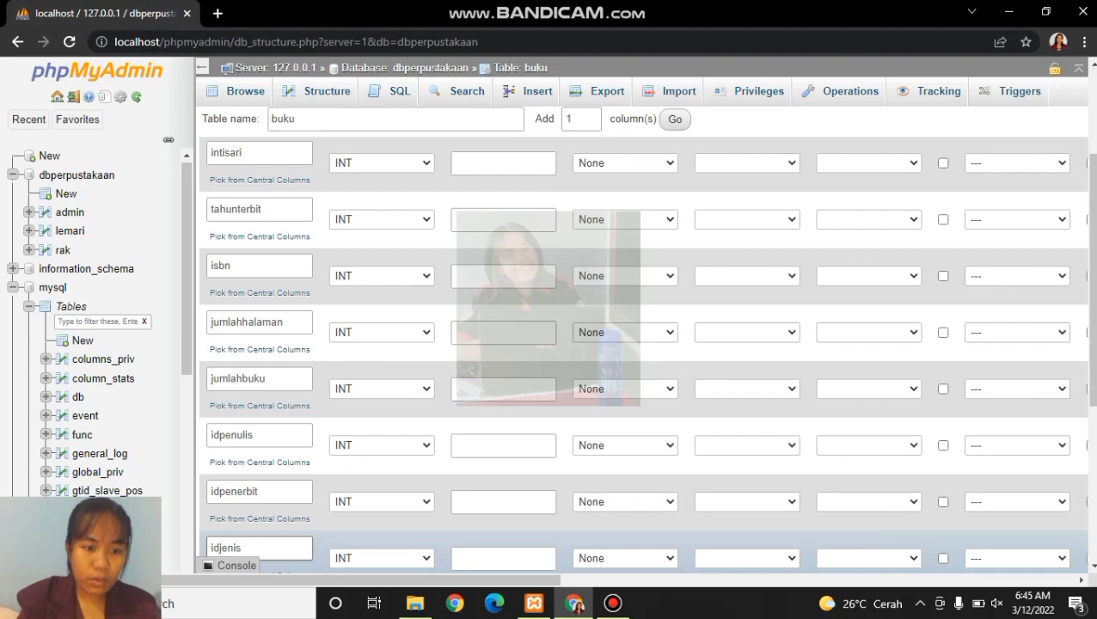
type("buku")
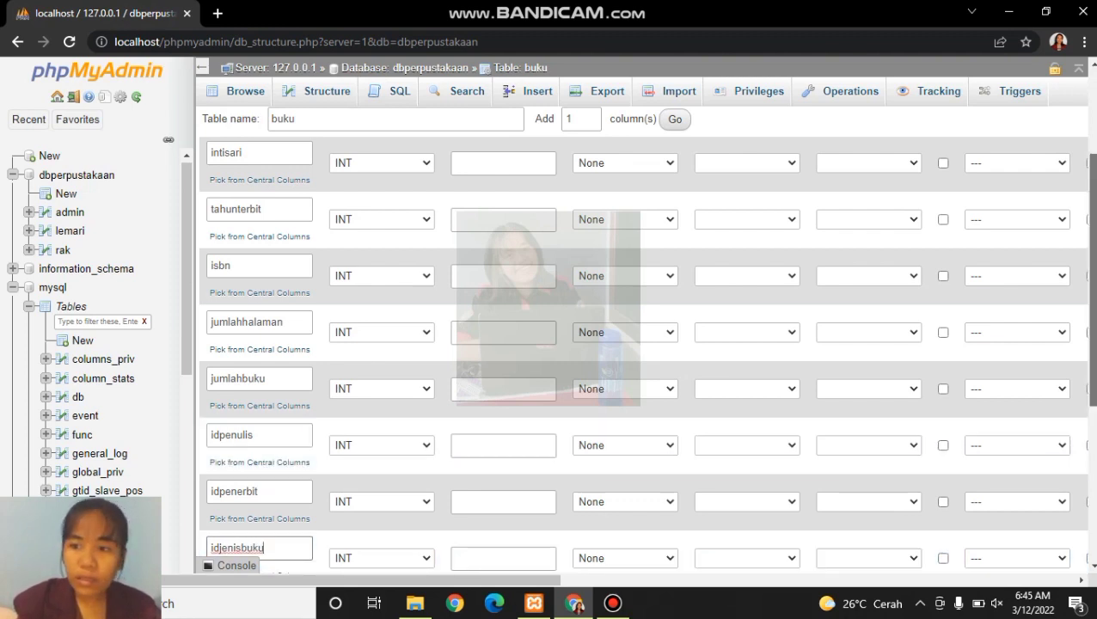
scroll(645, 353, "down", 2)
left_click(259, 479)
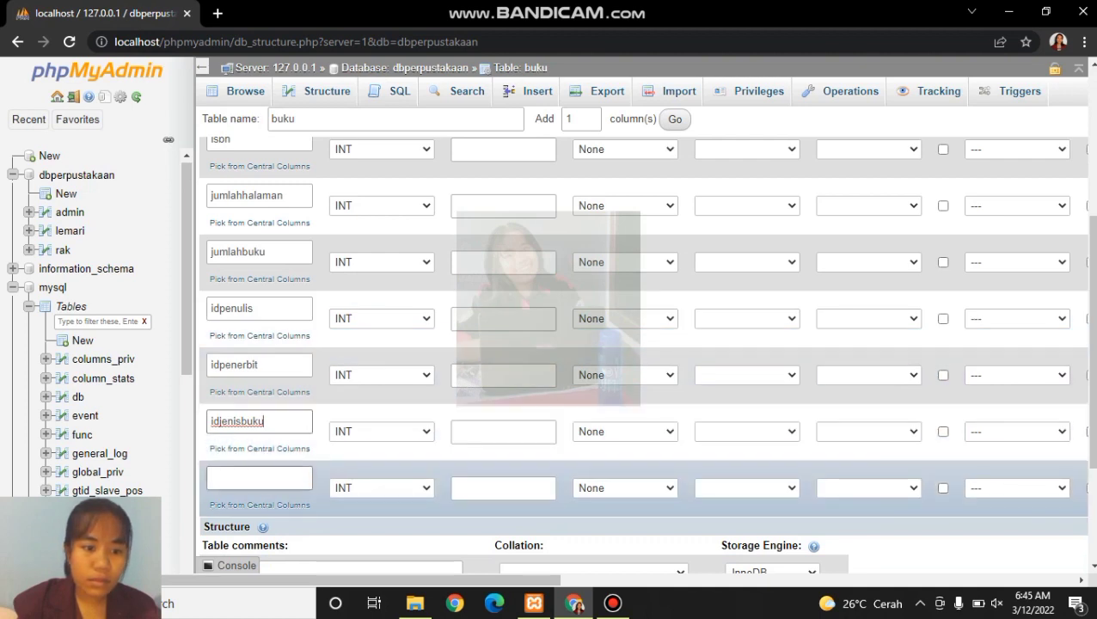
type("status")
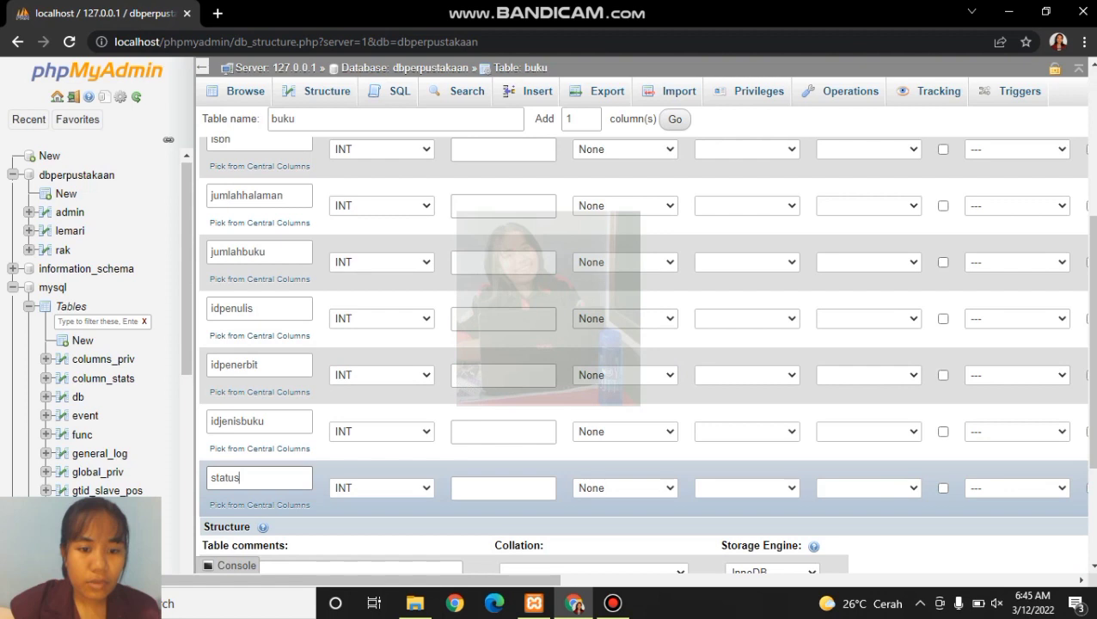
- Set the status column's type to CHAR with a length of 1
left_click(381, 488)
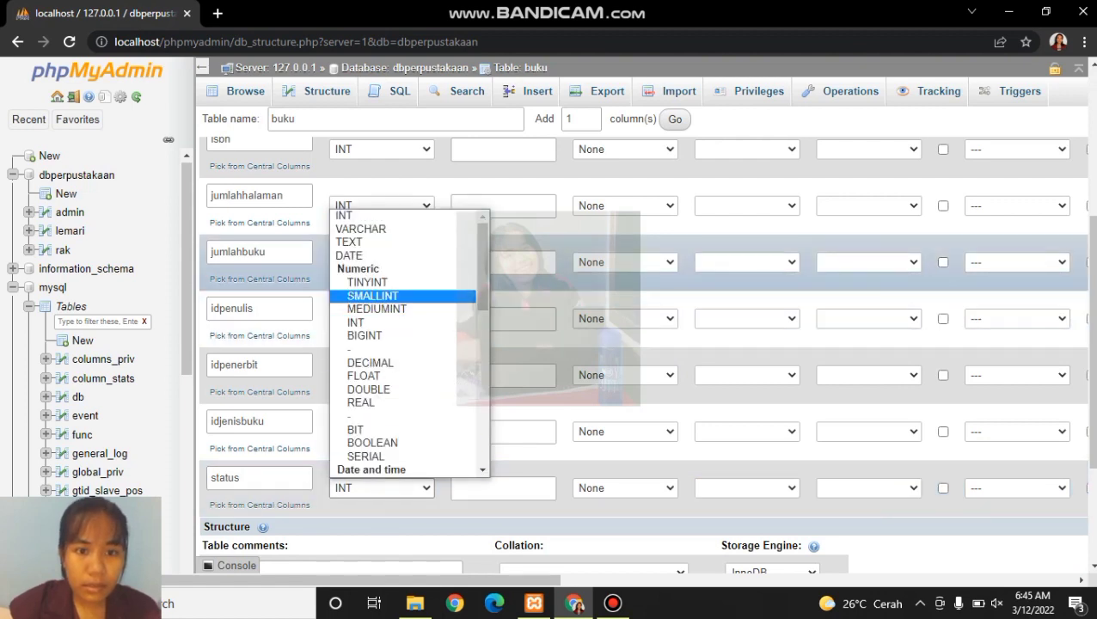
scroll(404, 258, "down", 4)
left_click_drag(482, 316, 483, 328)
left_click(363, 377)
left_click(504, 489)
type("1")
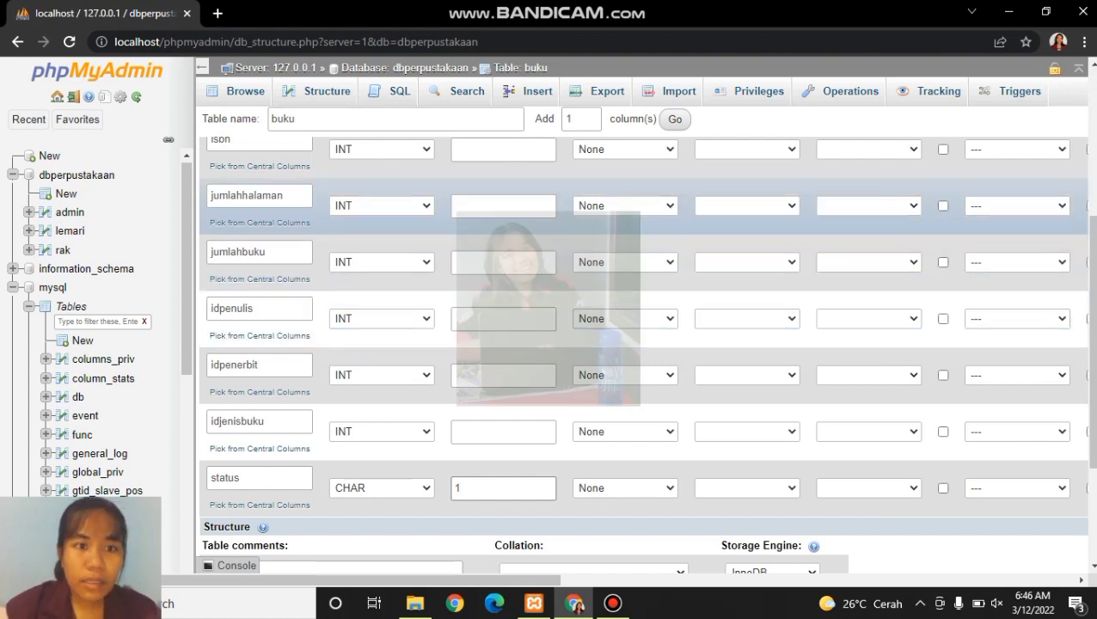
- Set the isbn column's type to TEXT and allow it to be null
scroll(645, 352, "up", 1)
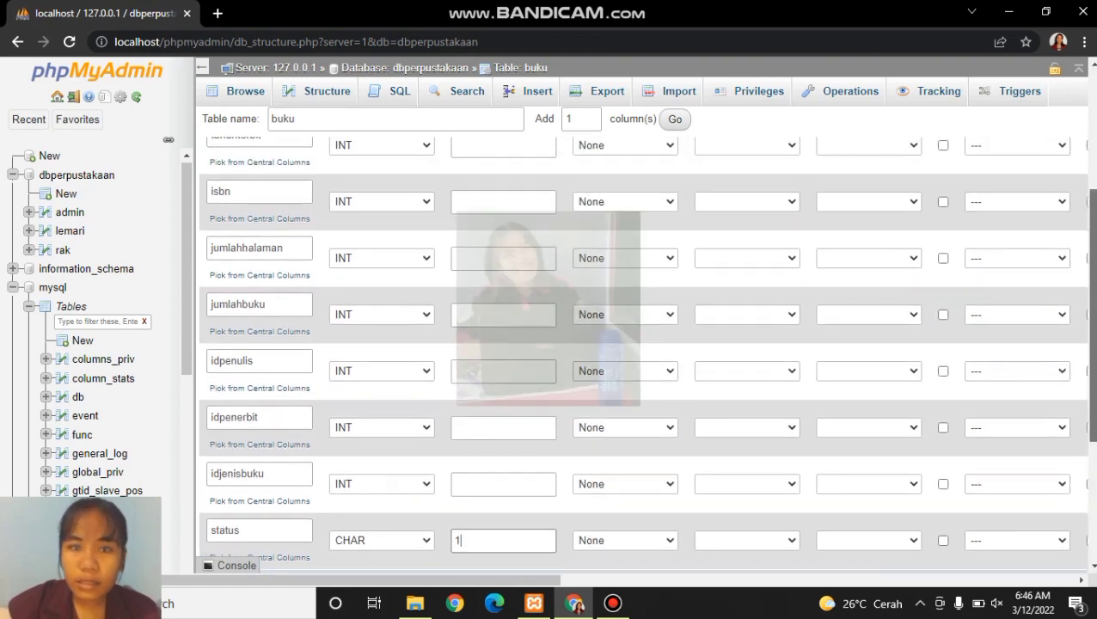
scroll(645, 352, "up", 1)
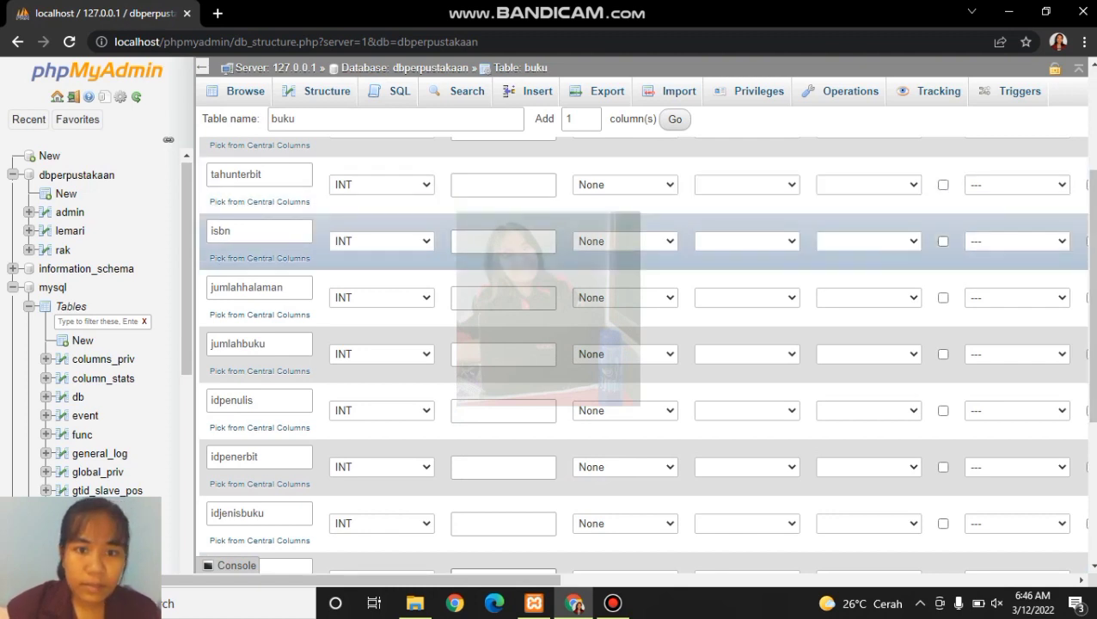
left_click(381, 241)
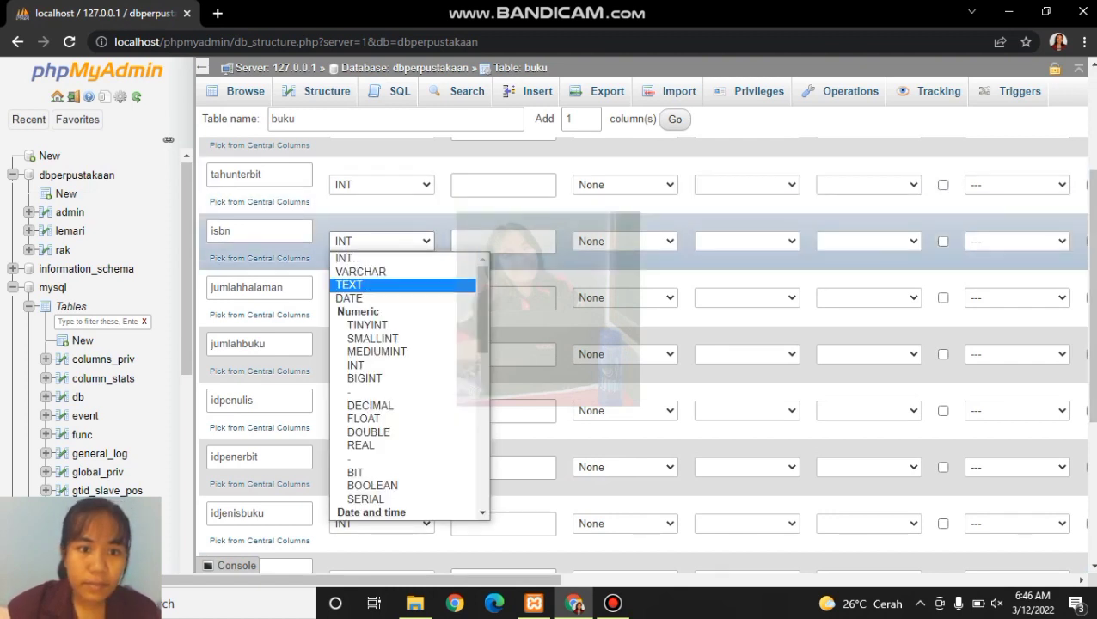
key("Return")
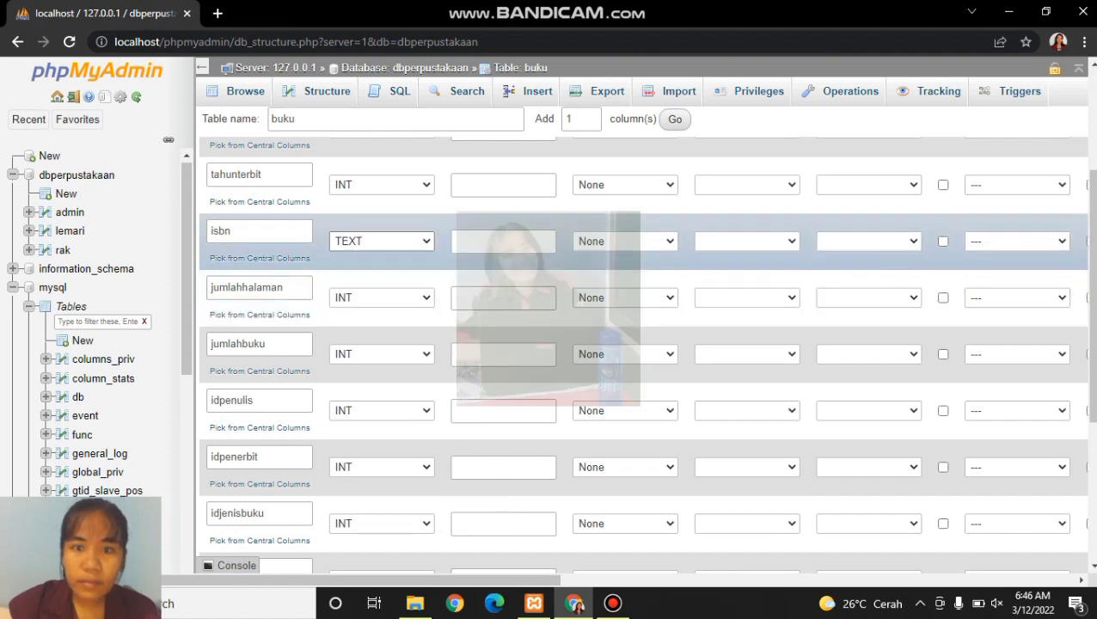
left_click(944, 240)
- Set the tahunterbit column's type to VARCHAR with a length of 4
scroll(944, 241, "up", 2)
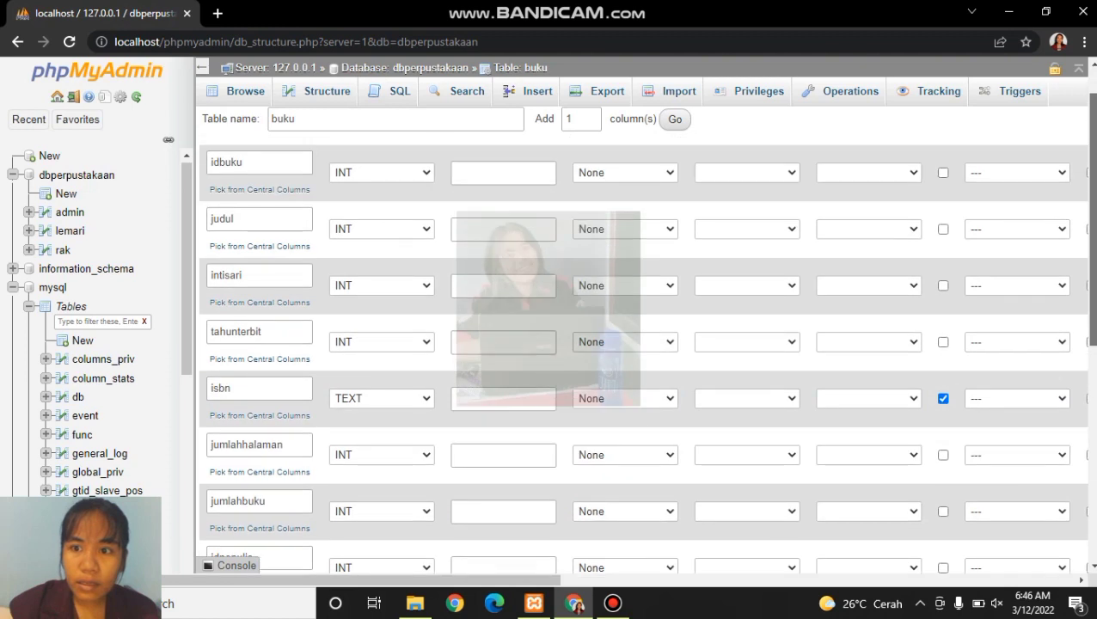
scroll(646, 354, "up", 1)
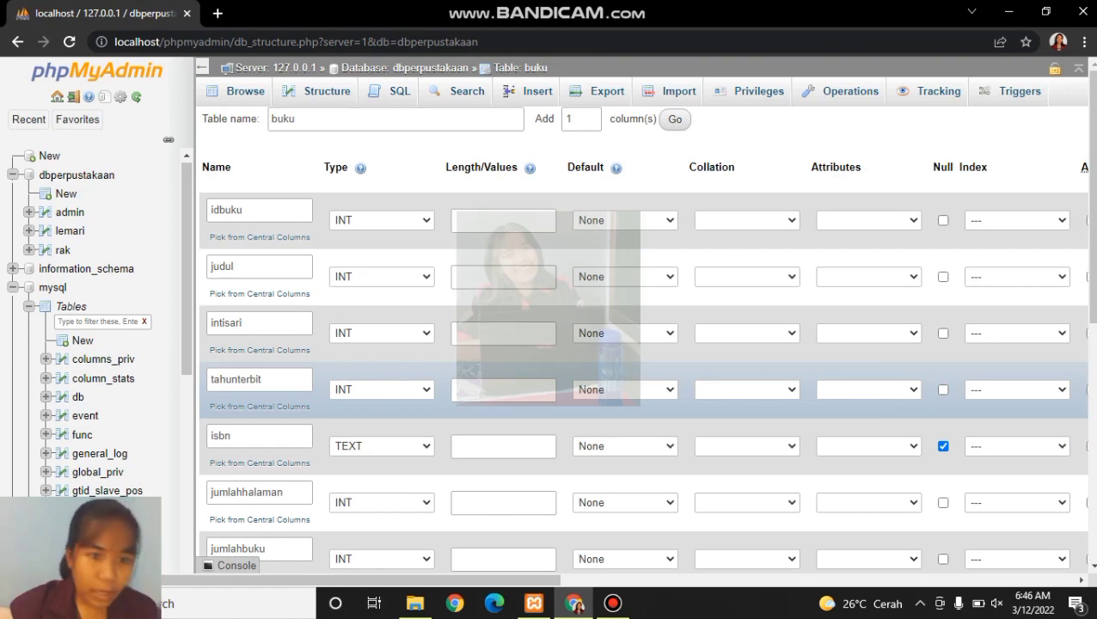
left_click(383, 389)
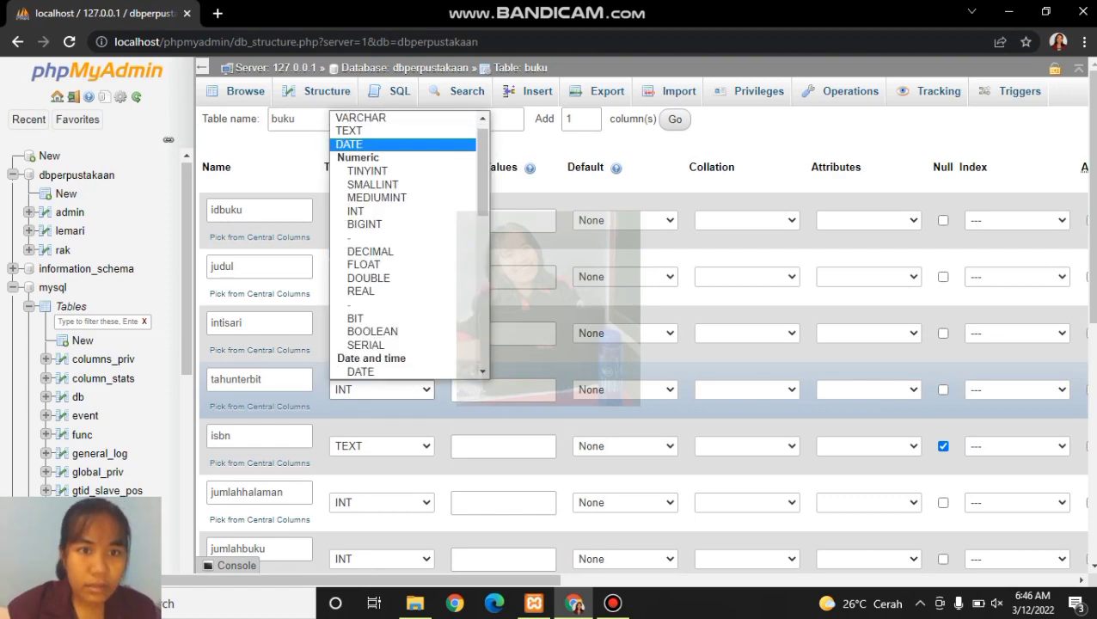
left_click(361, 118)
left_click(504, 391)
type("4")
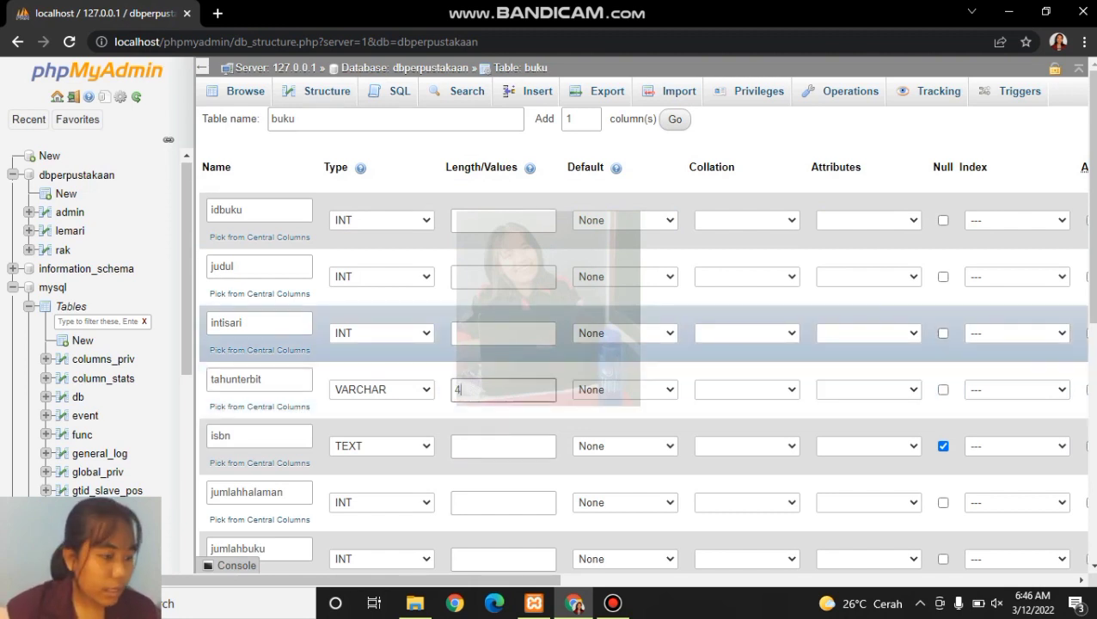
- Set the type of the intisari and judul columns to TEXT
left_click(381, 333)
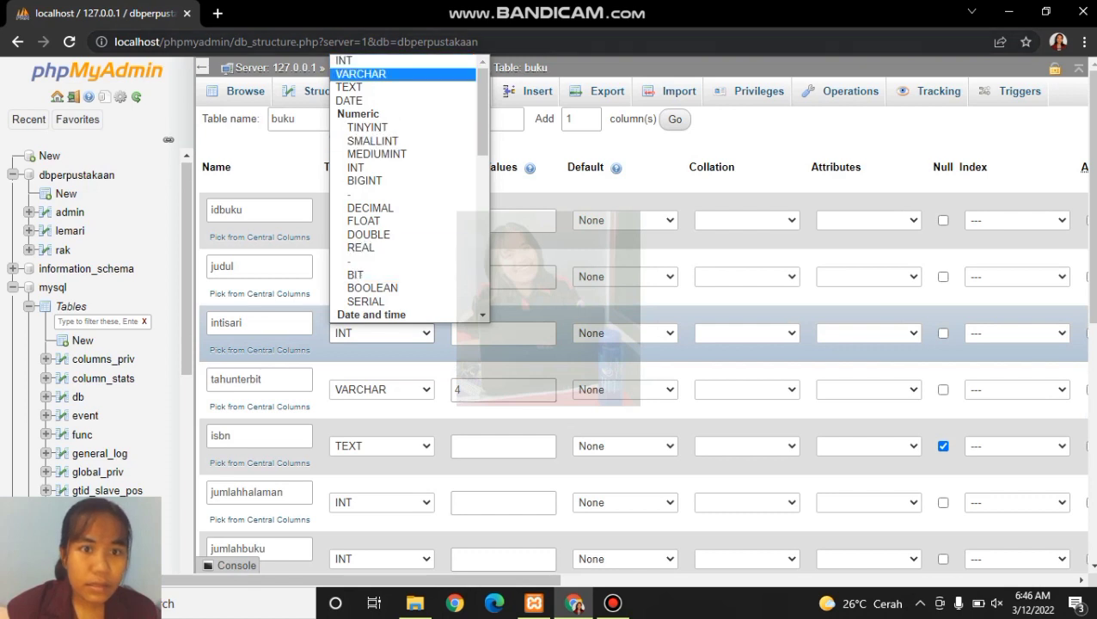
left_click(387, 87)
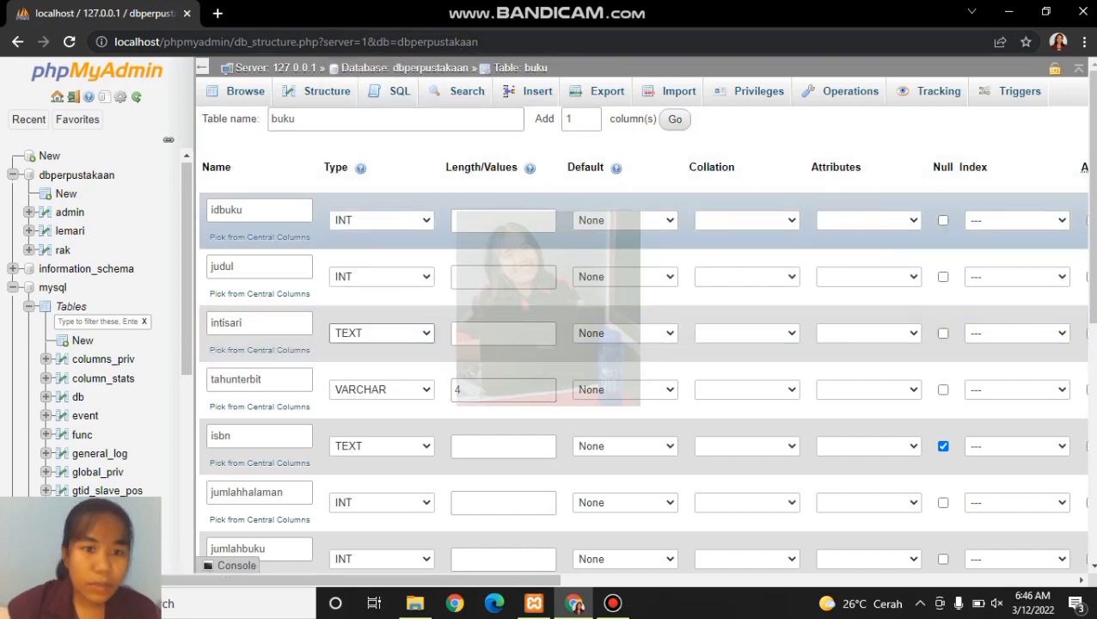
left_click(382, 276)
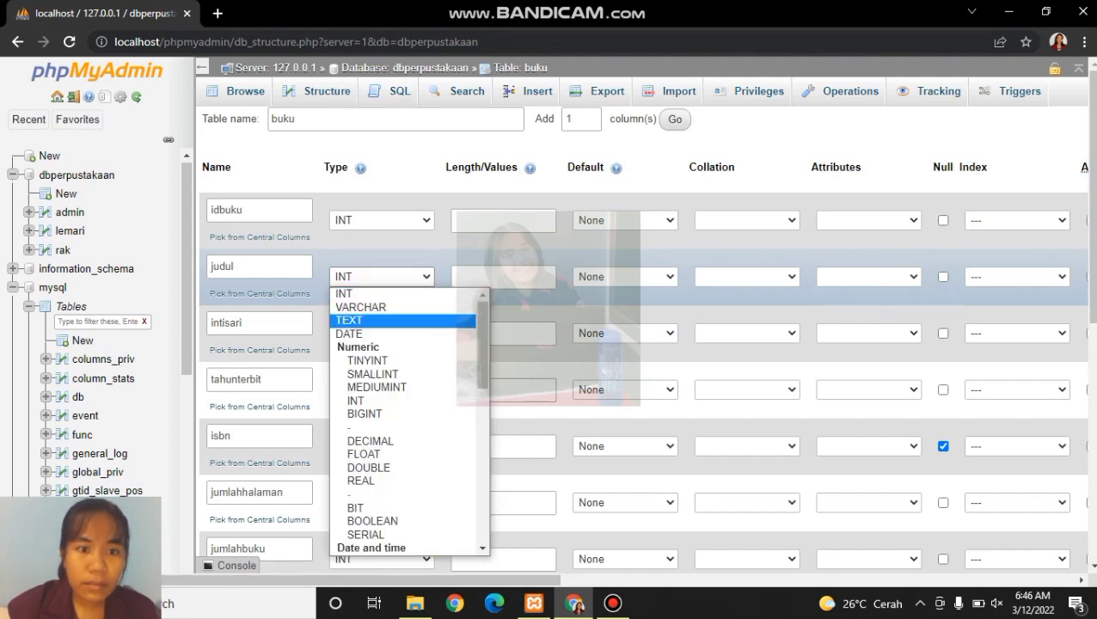
left_click(361, 320)
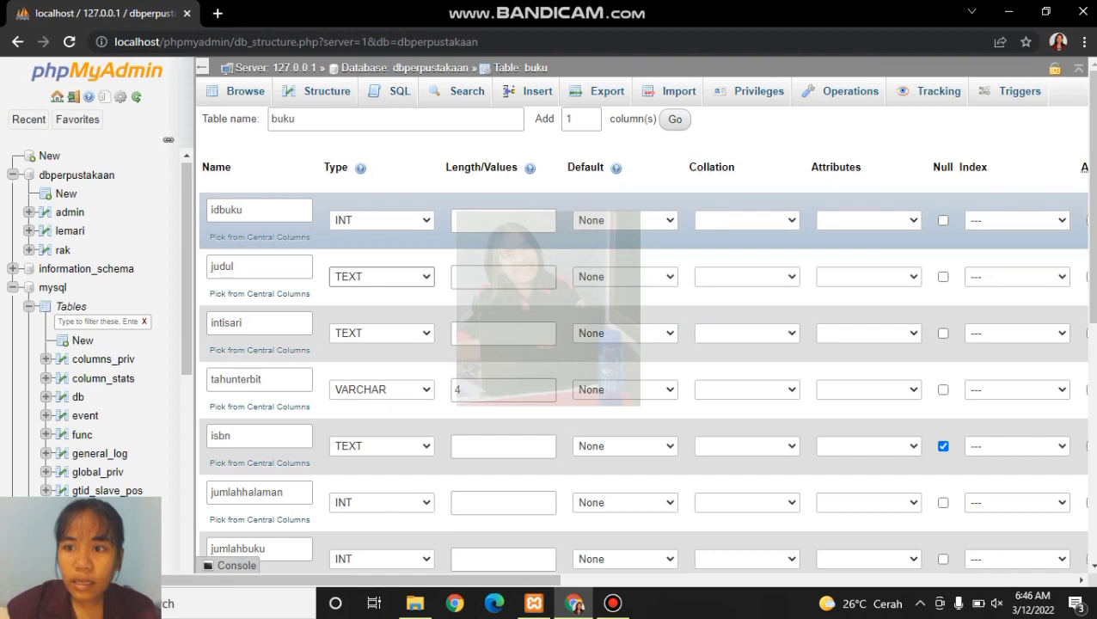
- Make idbuku the auto-incrementing primary key of the buku table and save the table
left_click_drag(430, 580, 471, 581)
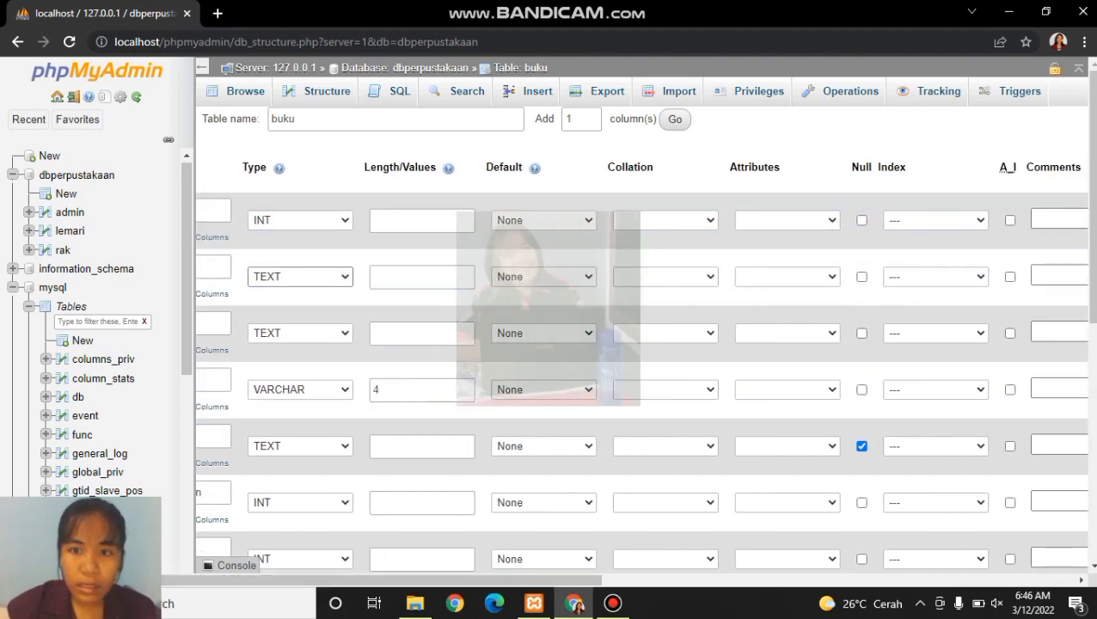
left_click(787, 221)
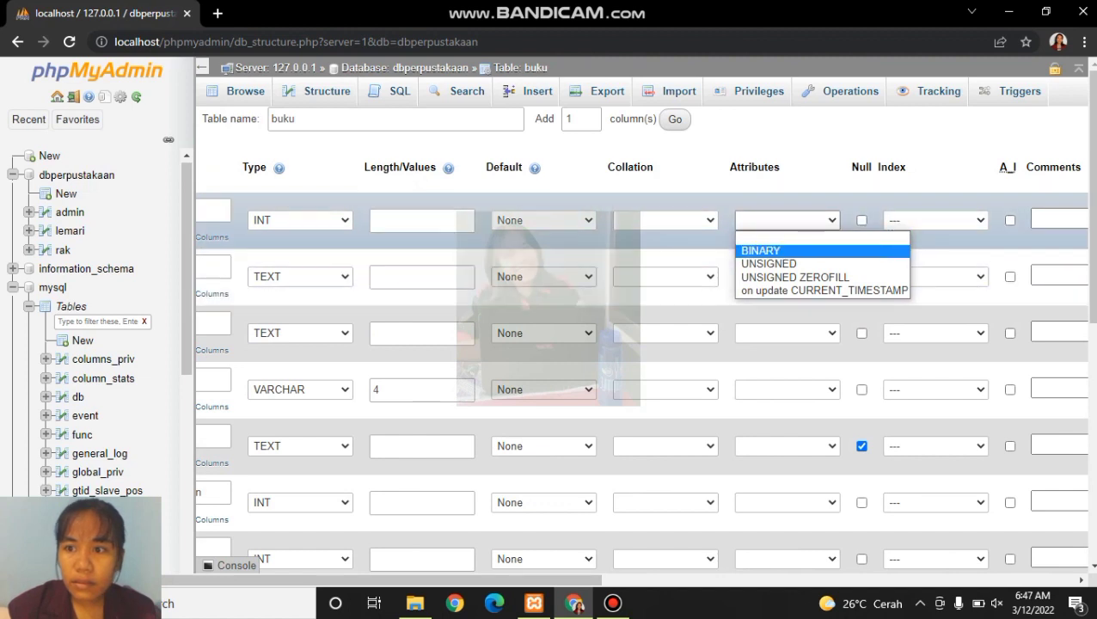
left_click(936, 220)
left_click(913, 251)
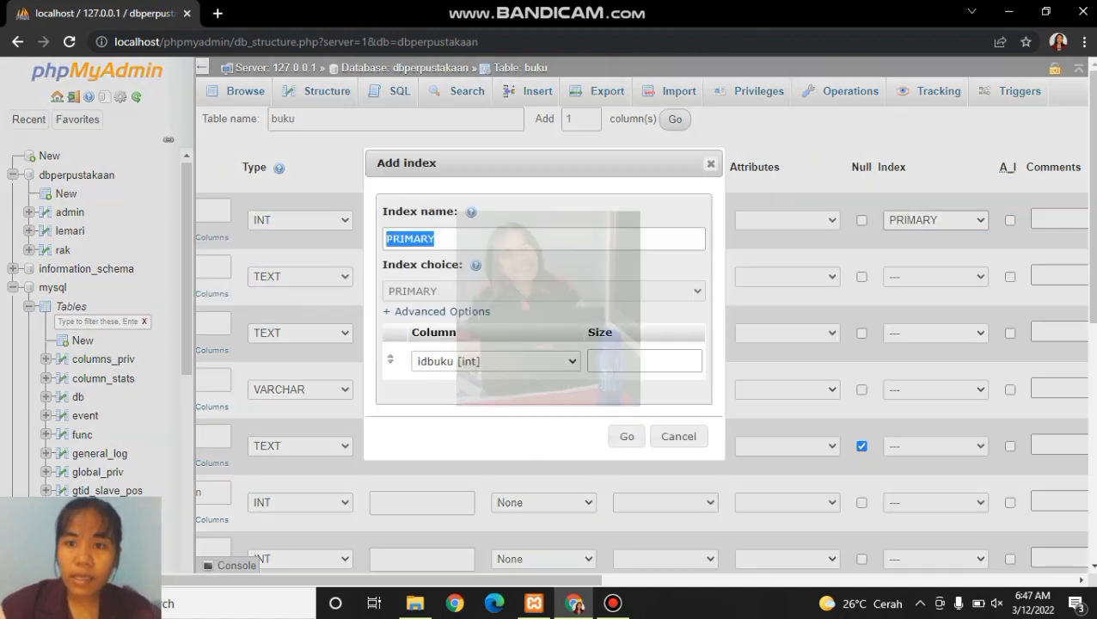
left_click(627, 436)
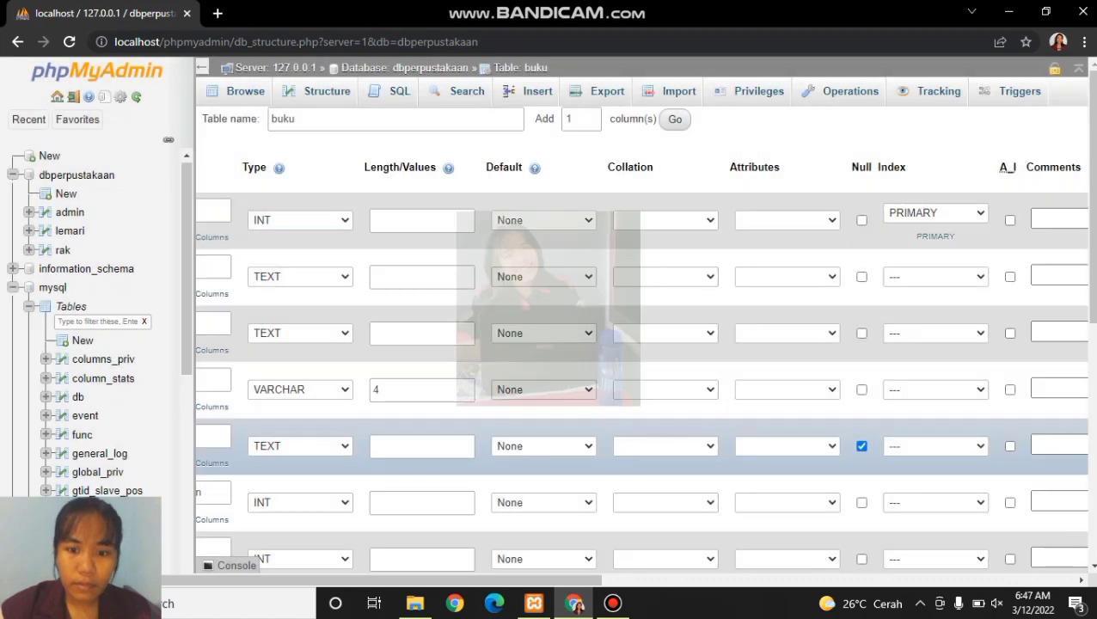
left_click(1011, 220)
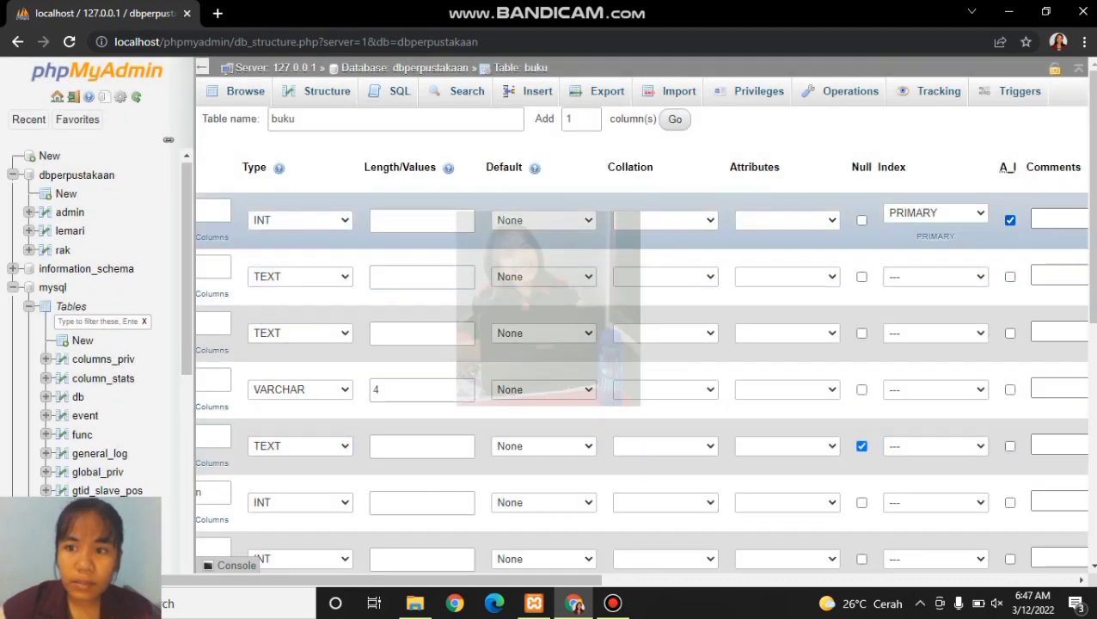
scroll(1011, 220, "down", 5)
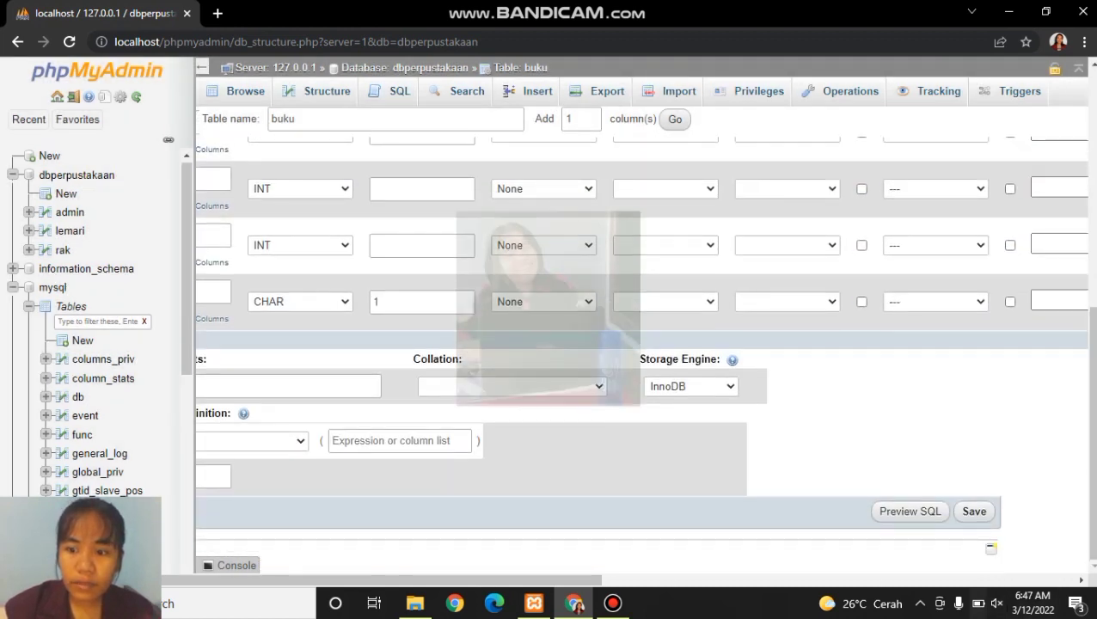
left_click(974, 511)
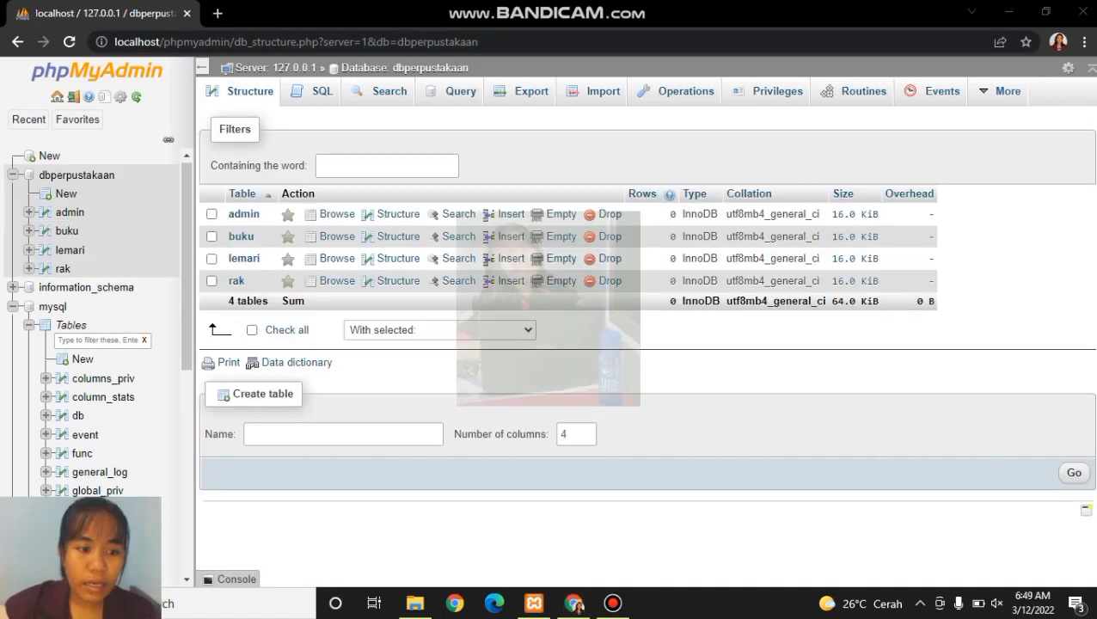
- Start a new four-column table in dbperpustakaan and name it penulis
left_click(343, 435)
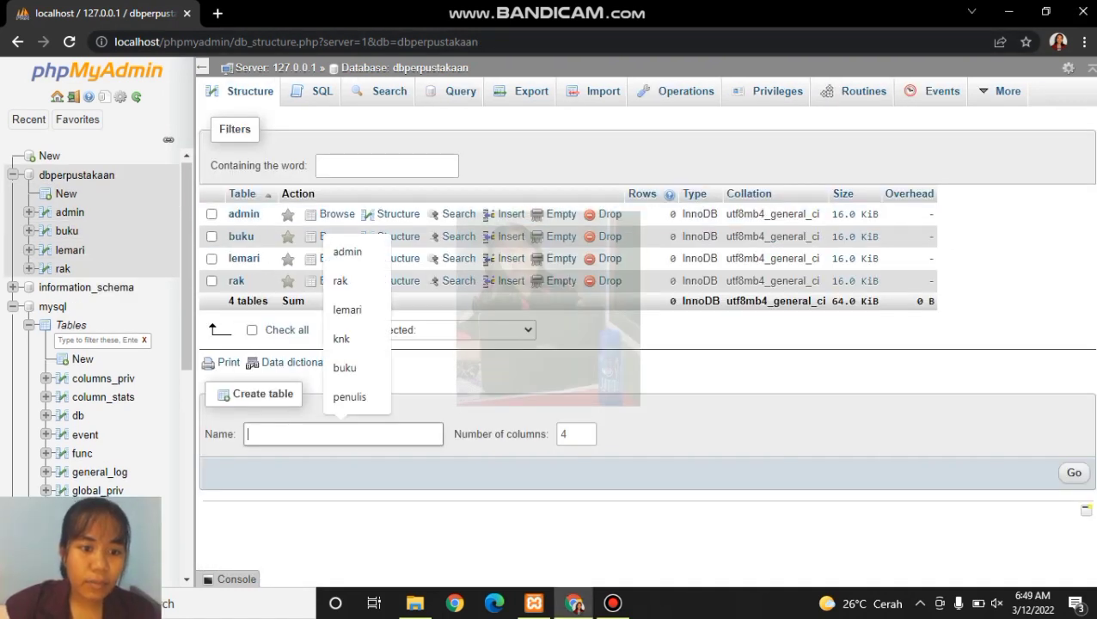
type("per")
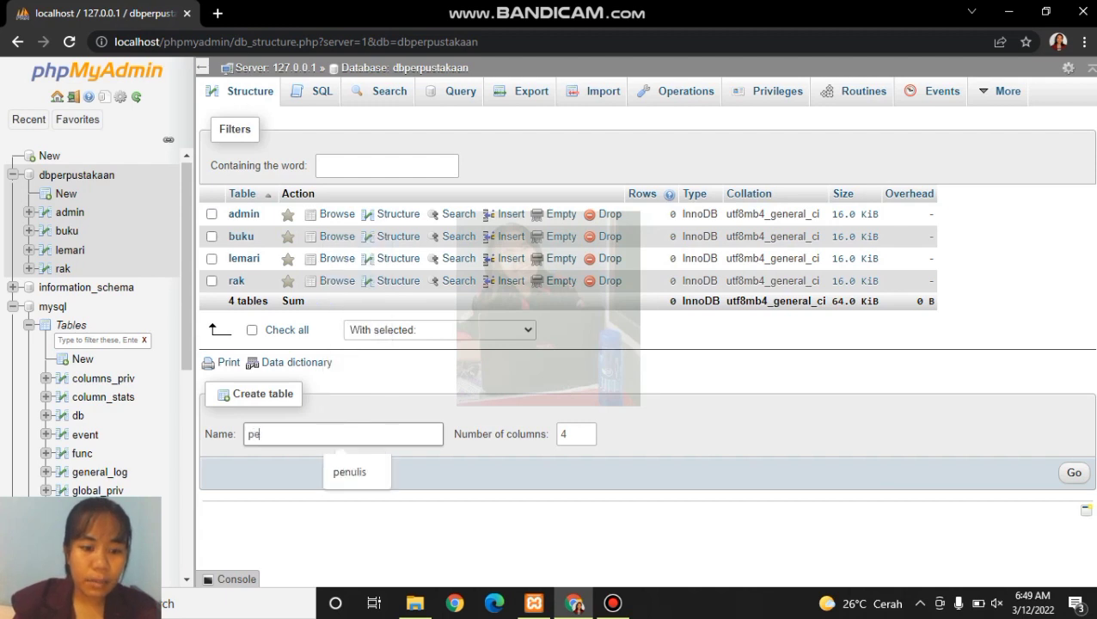
key("Return")
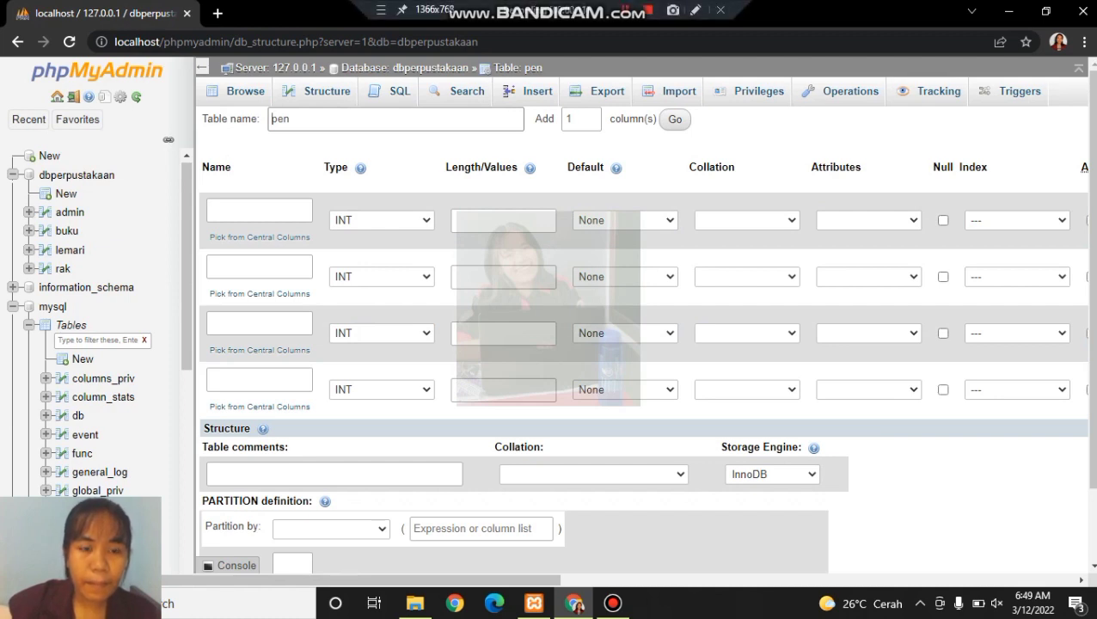
left_click(365, 120)
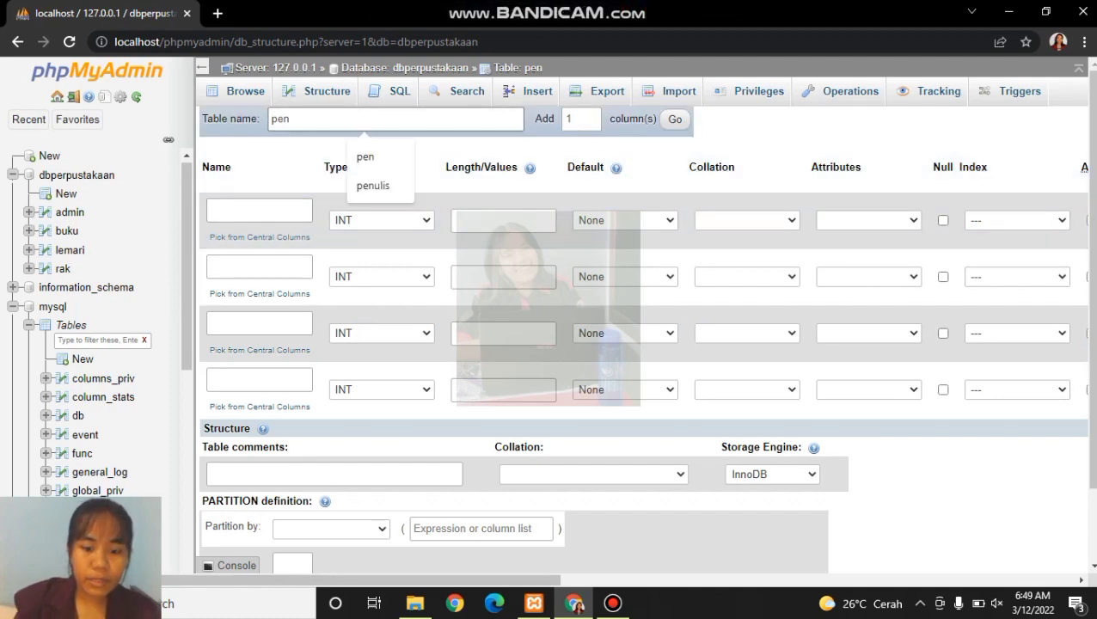
type("ulis")
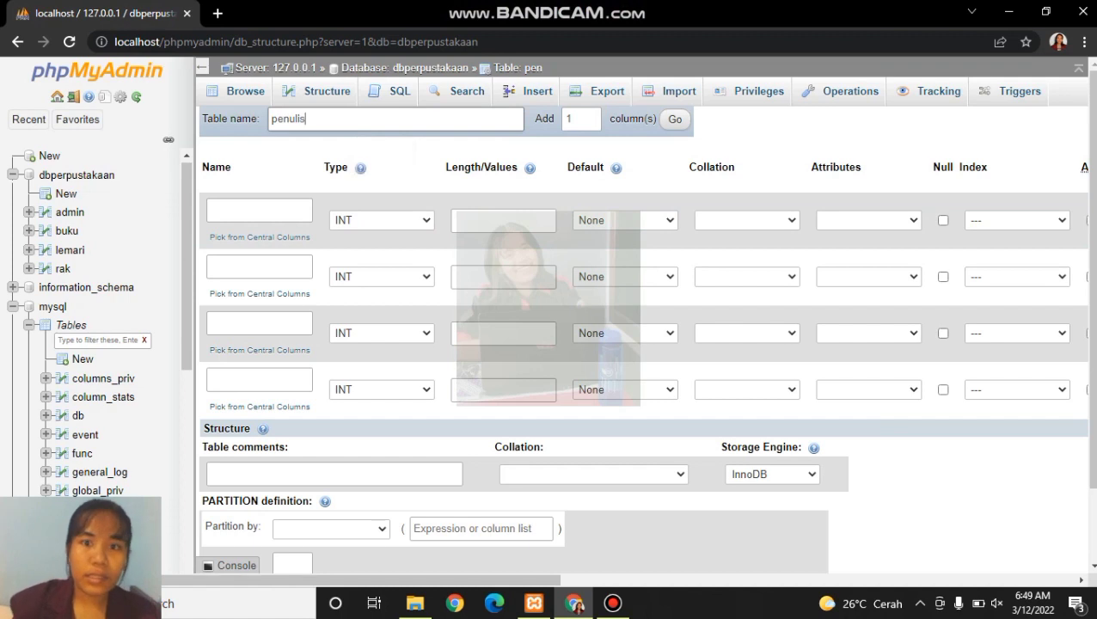
- Name the first column idpenulis and make it the auto-incrementing primary key
left_click(260, 211)
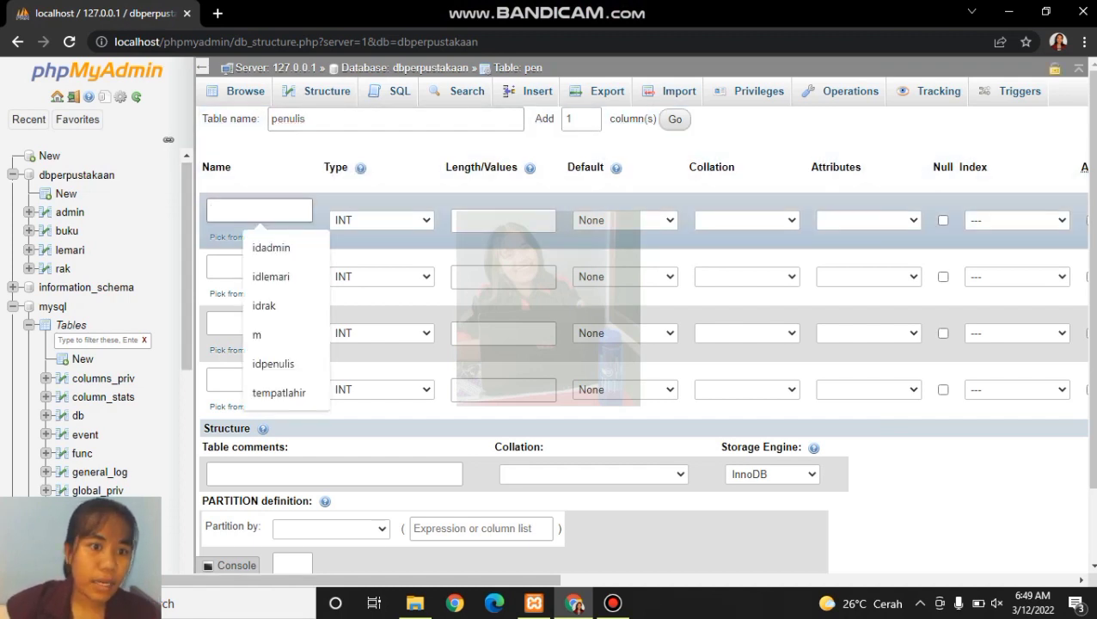
left_click(274, 364)
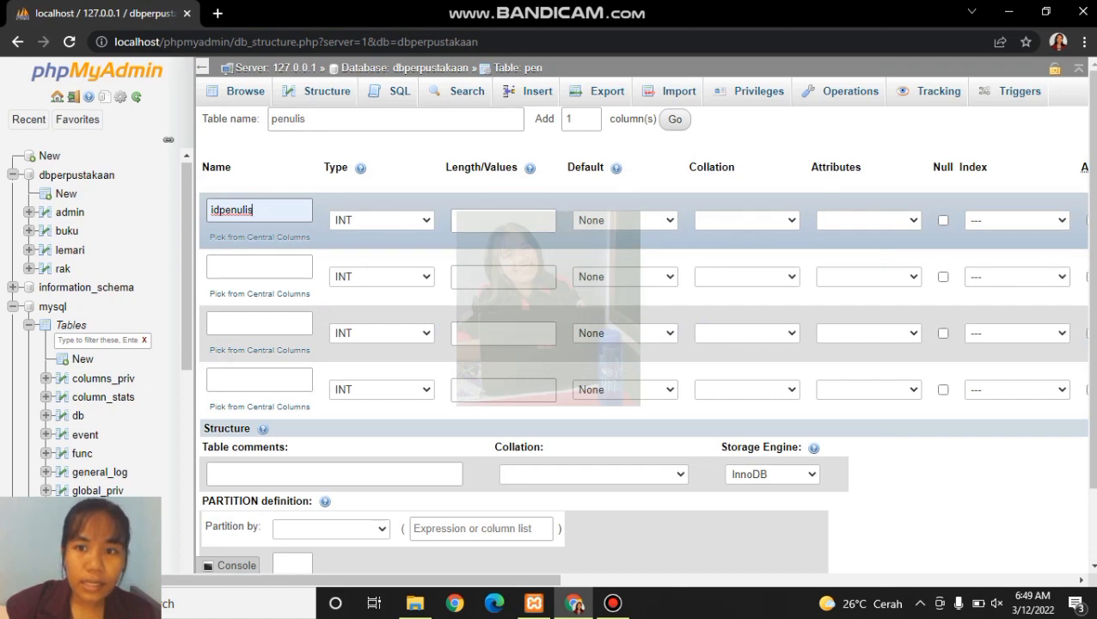
left_click(1017, 220)
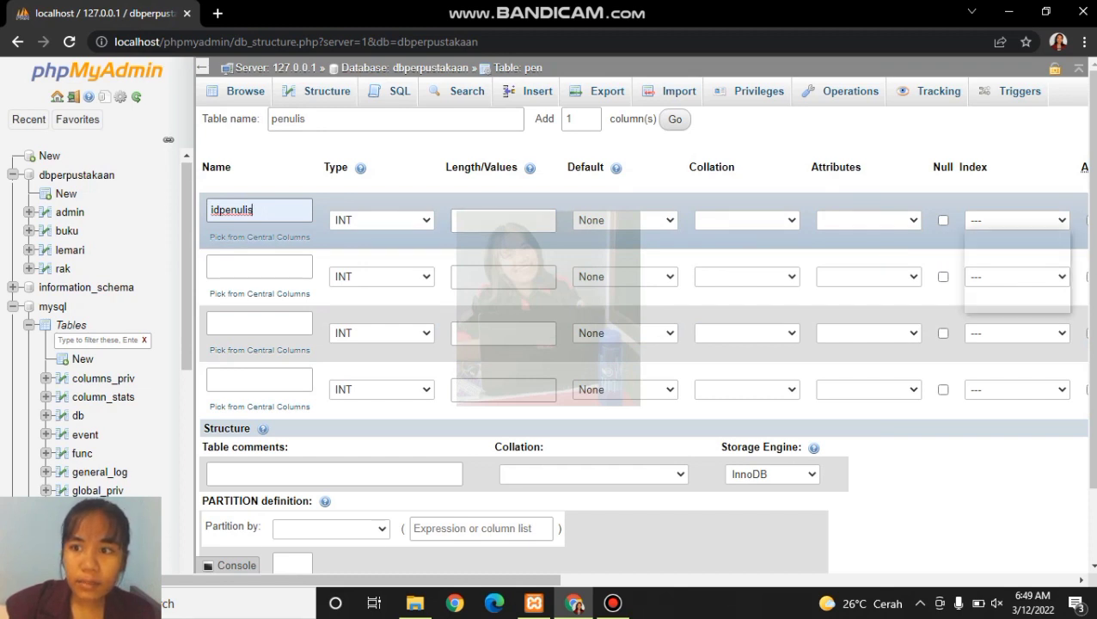
left_click(994, 247)
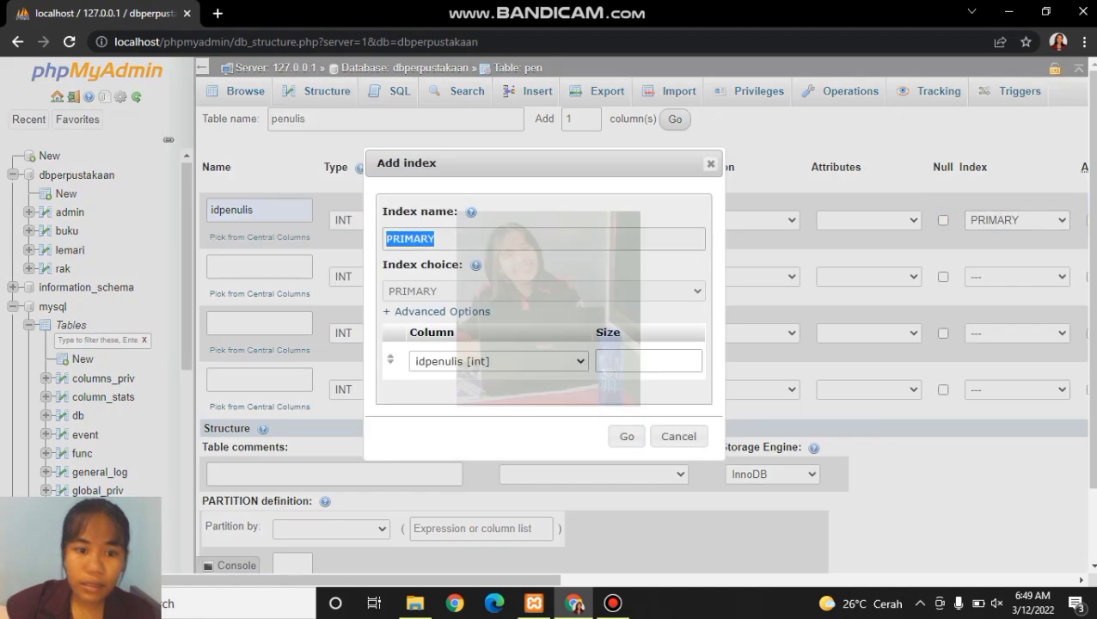
left_click(627, 436)
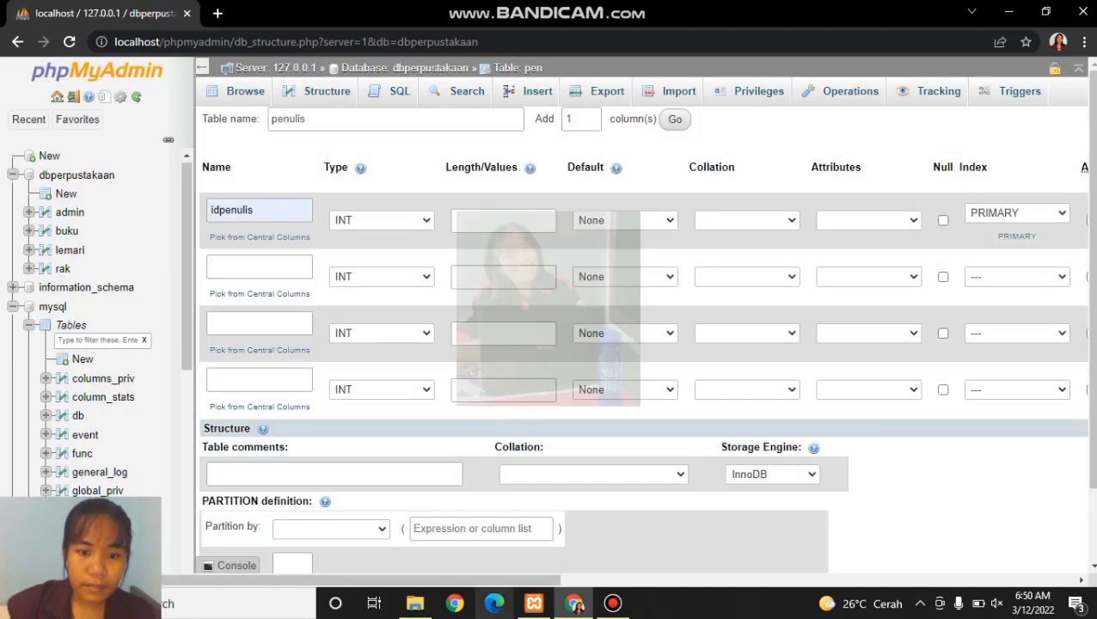
scroll(641, 361, "right", 5)
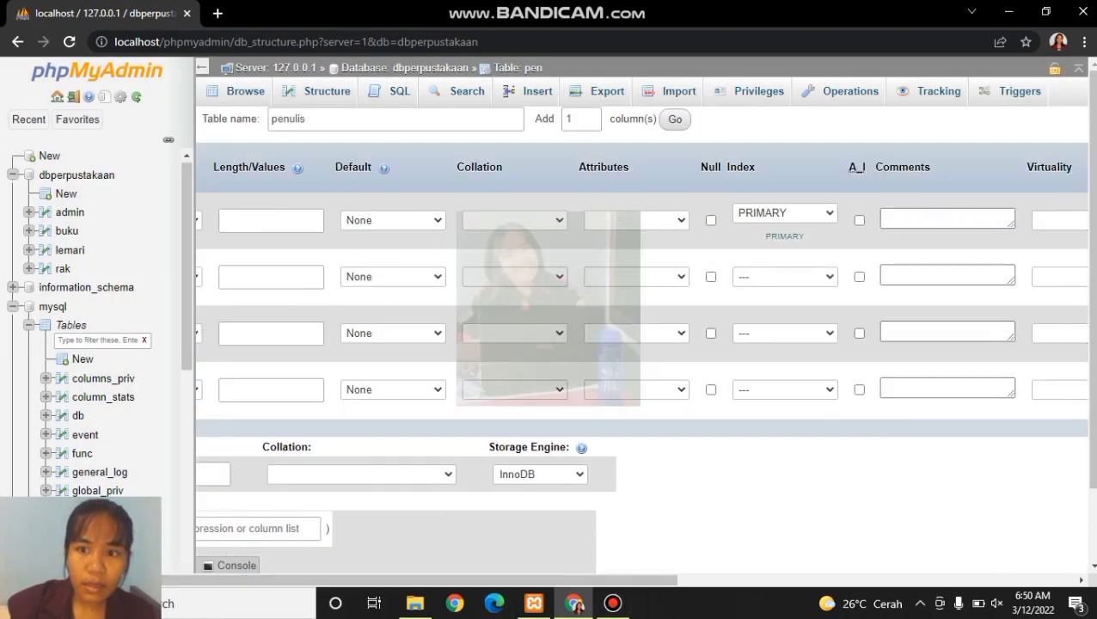
left_click(859, 220)
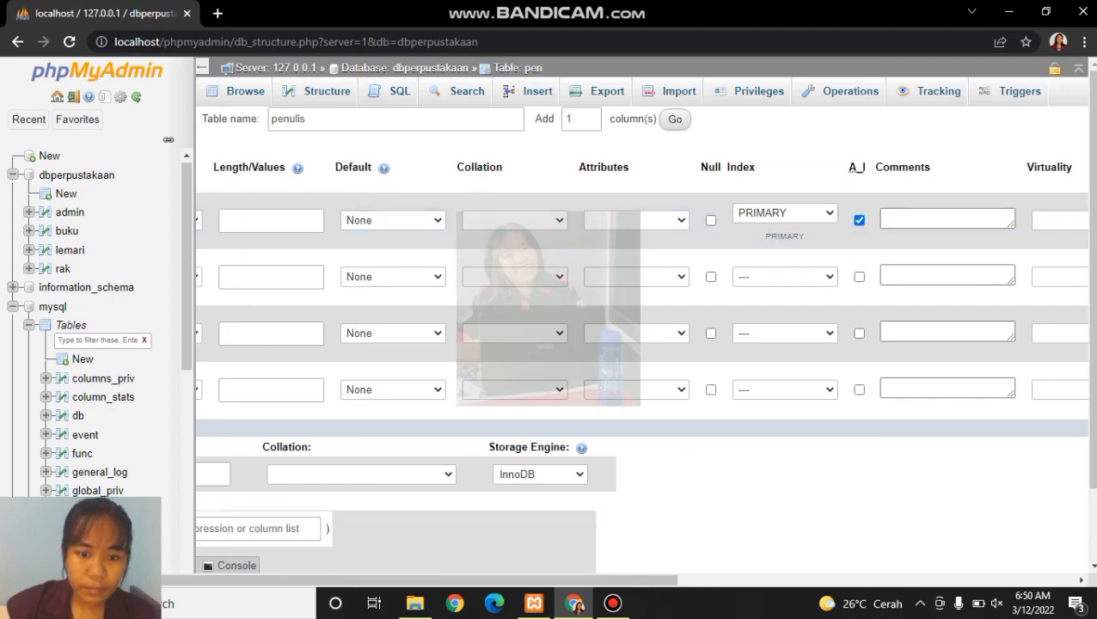
- Name the second column nama and set its type to TEXT
scroll(641, 362, "left", 5)
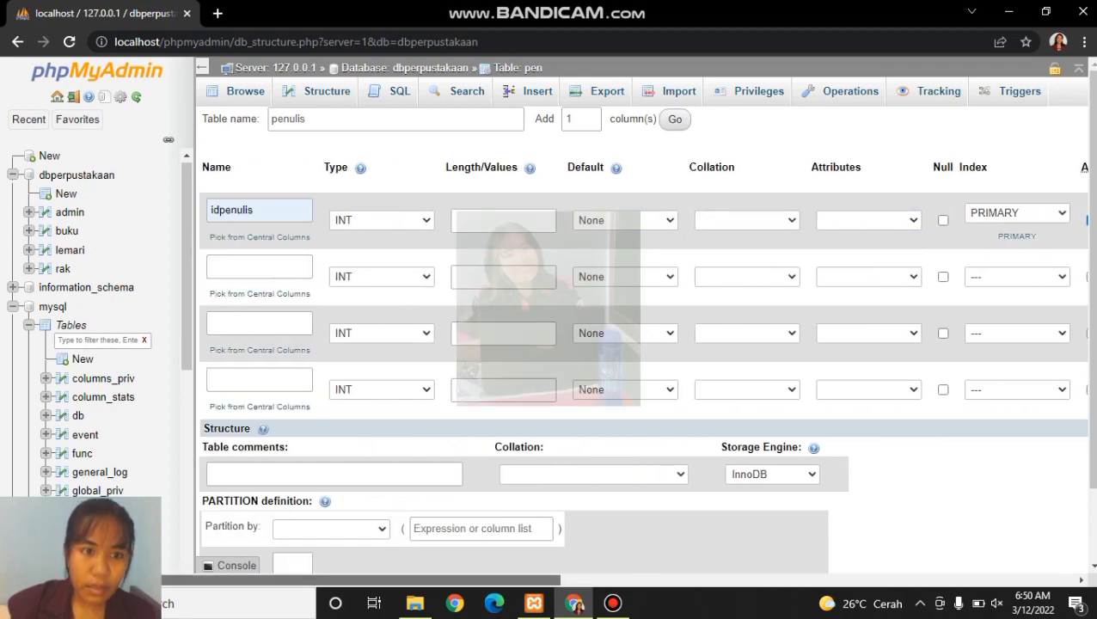
left_click(260, 268)
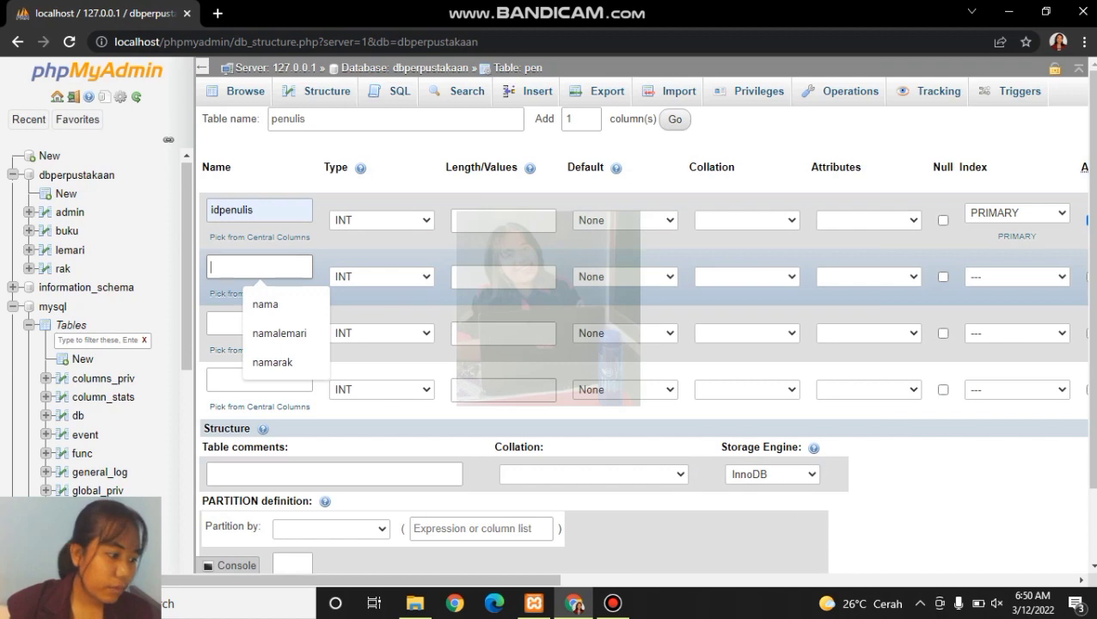
type("nama")
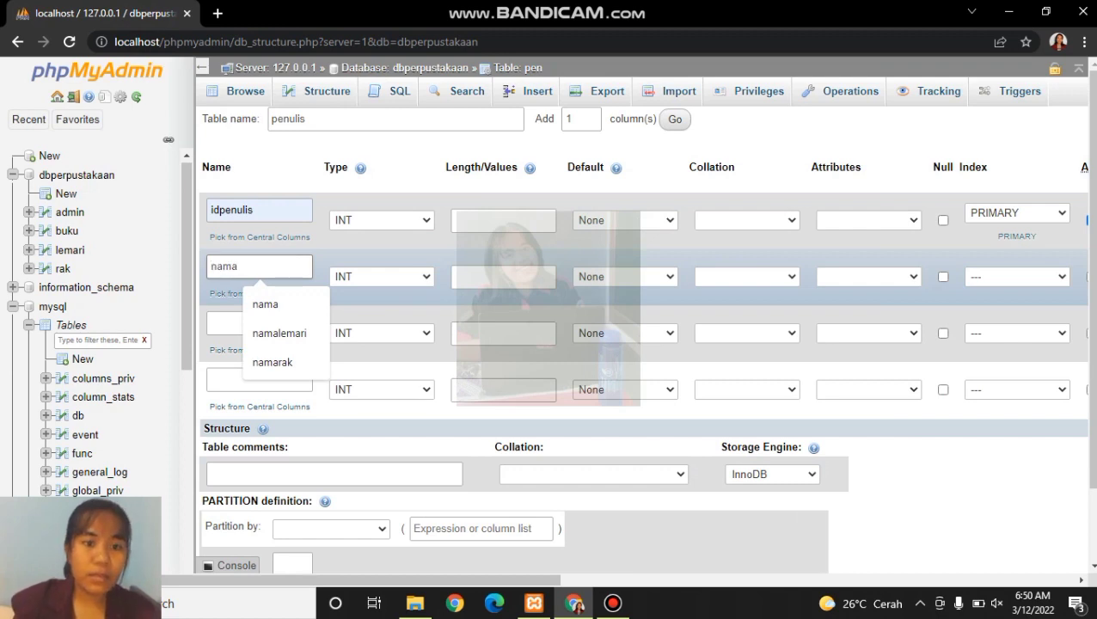
left_click(381, 276)
left_click(349, 319)
- Name the third column tempatlahir and set its type to TEXT
left_click(258, 324)
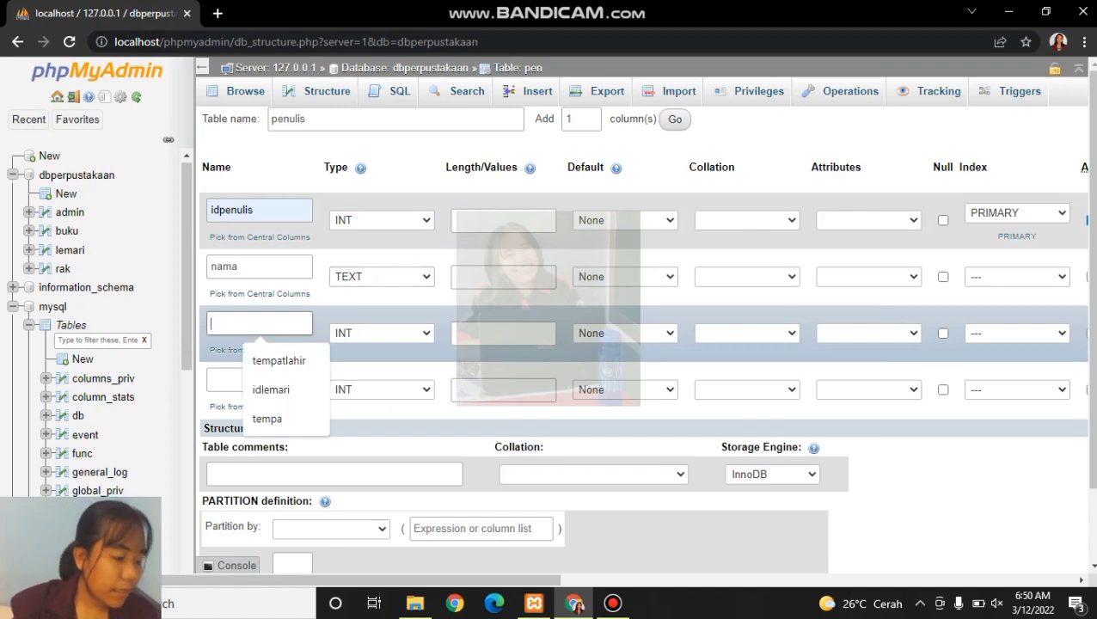
left_click(279, 361)
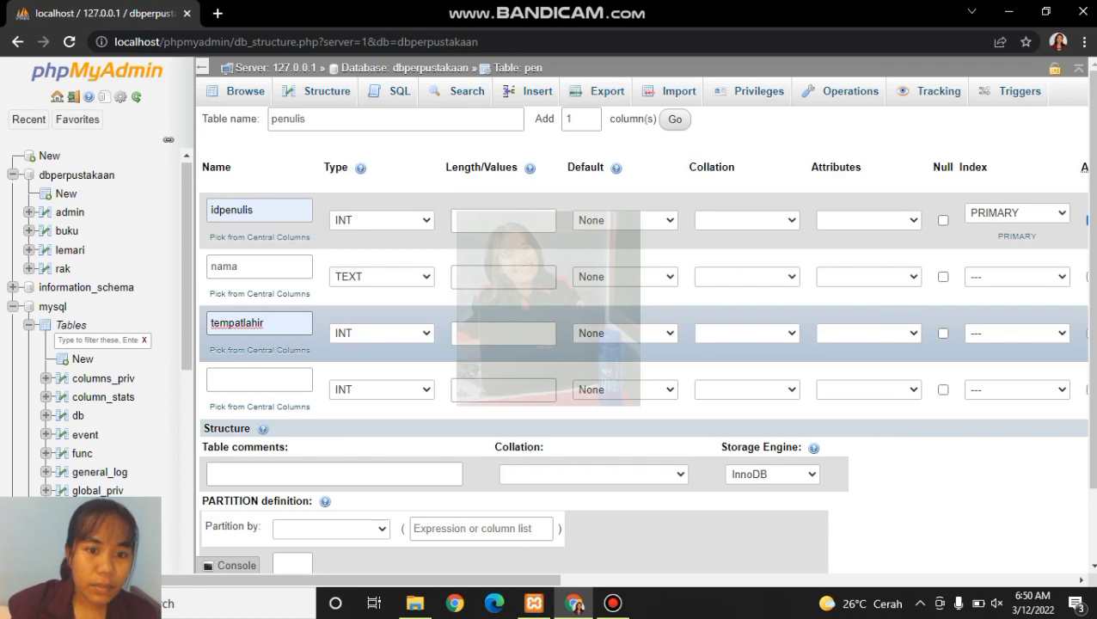
left_click(381, 333)
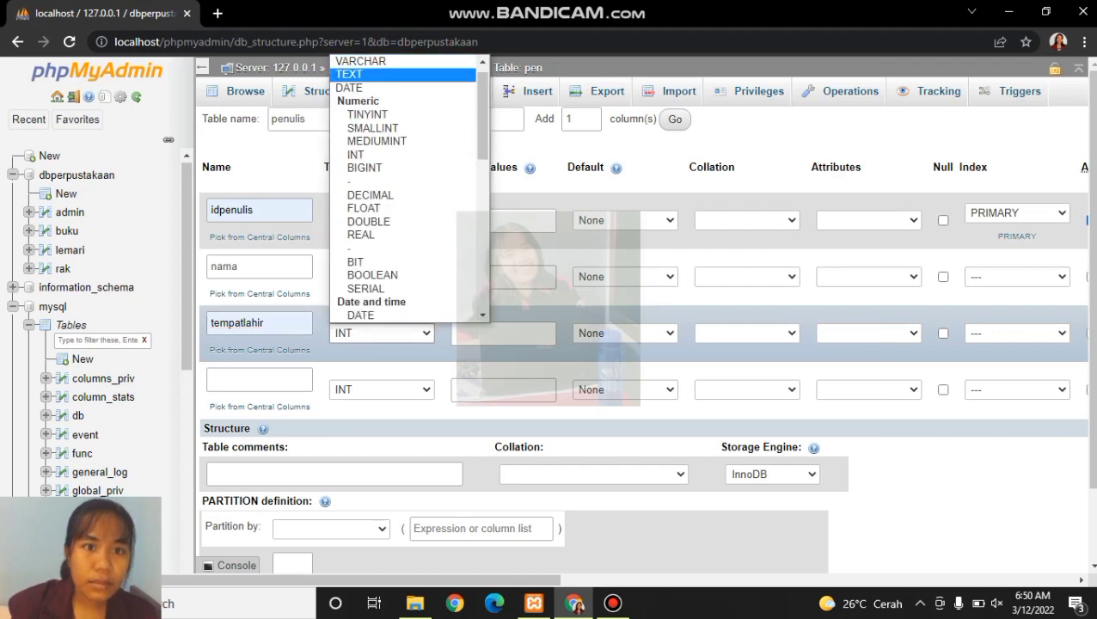
left_click(361, 74)
- Name the fourth column tanggallahir and set its type to DATE
left_click(259, 381)
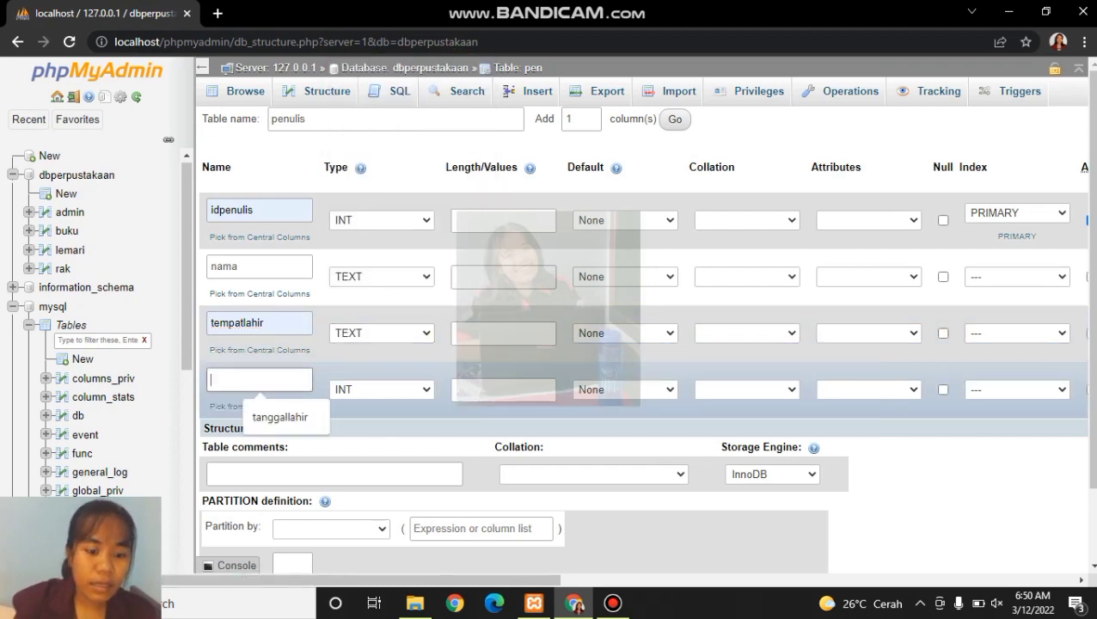
type("tanggallahir")
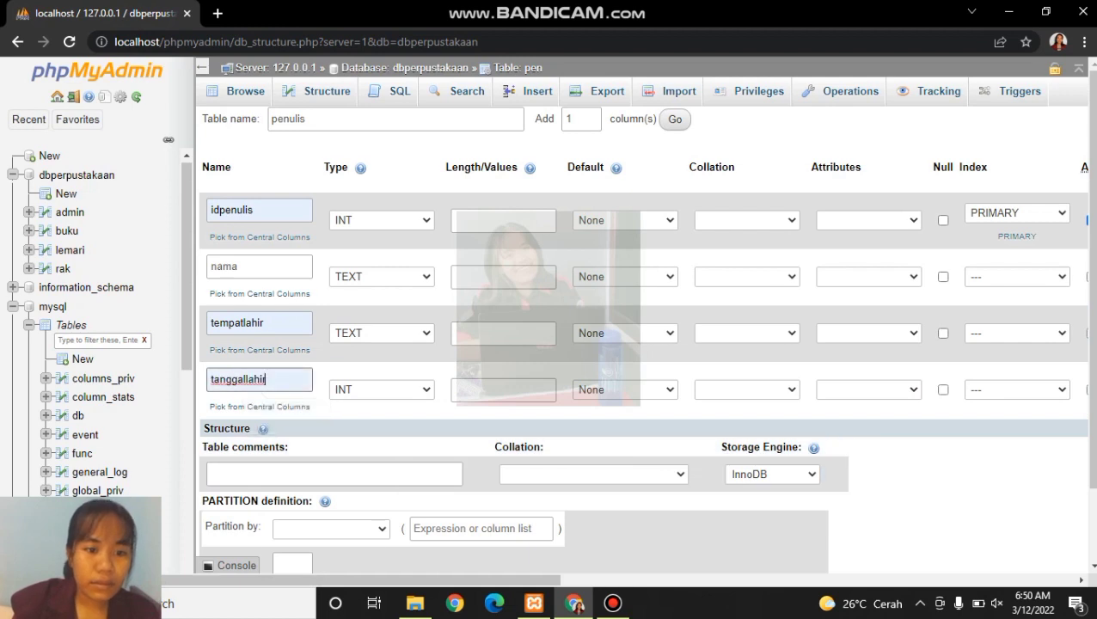
left_click(382, 390)
key("d")
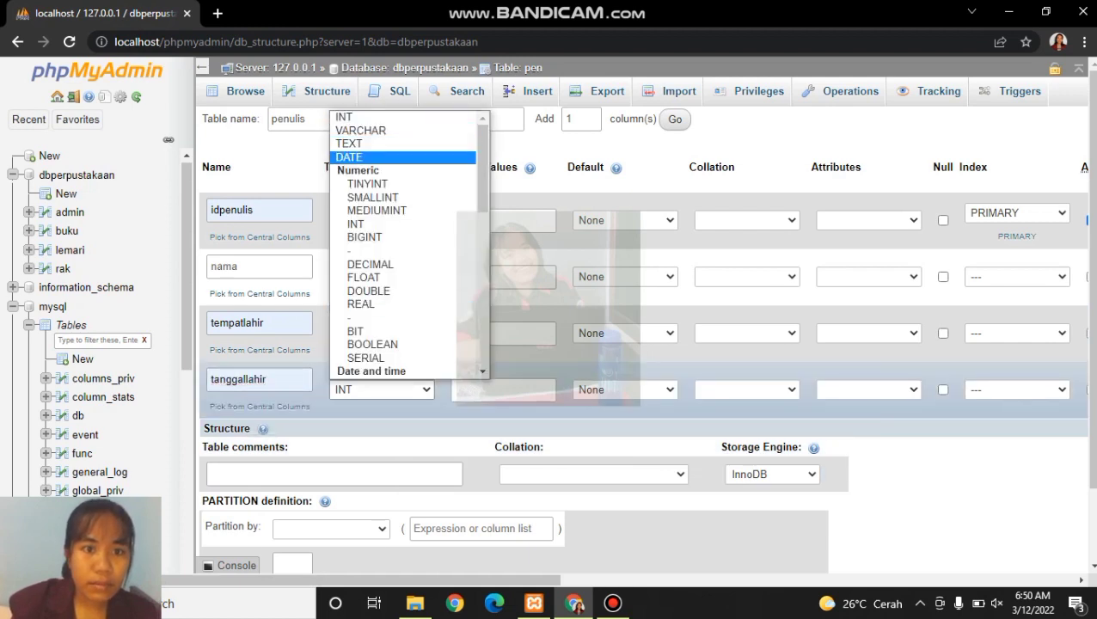
key("Return")
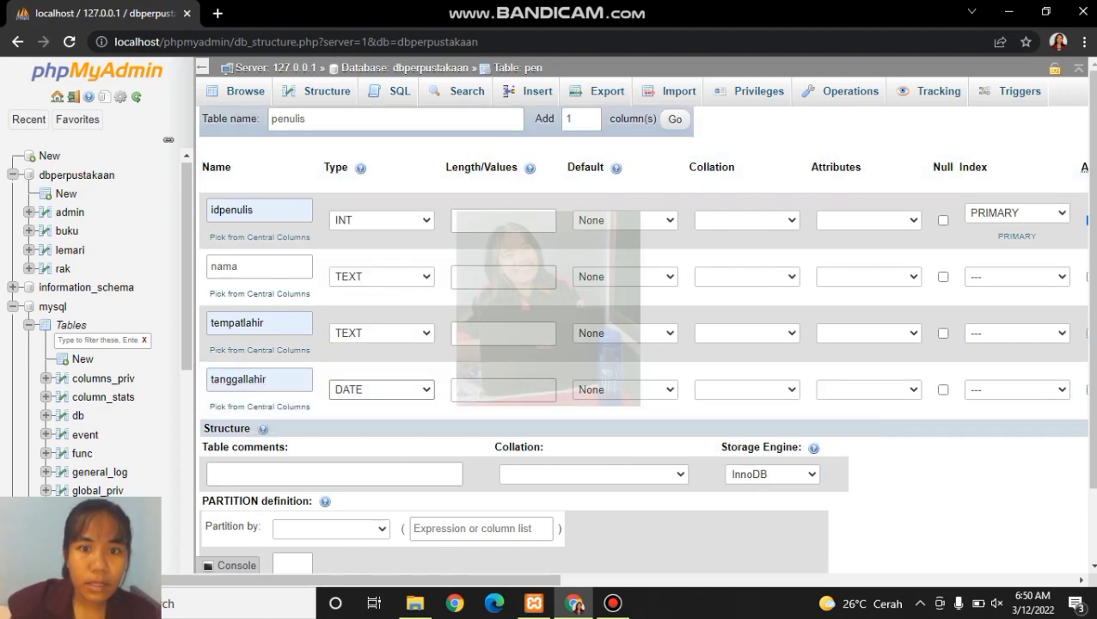
- Add a fifth column to the penulis table, named alamat with type TEXT
left_click(675, 119)
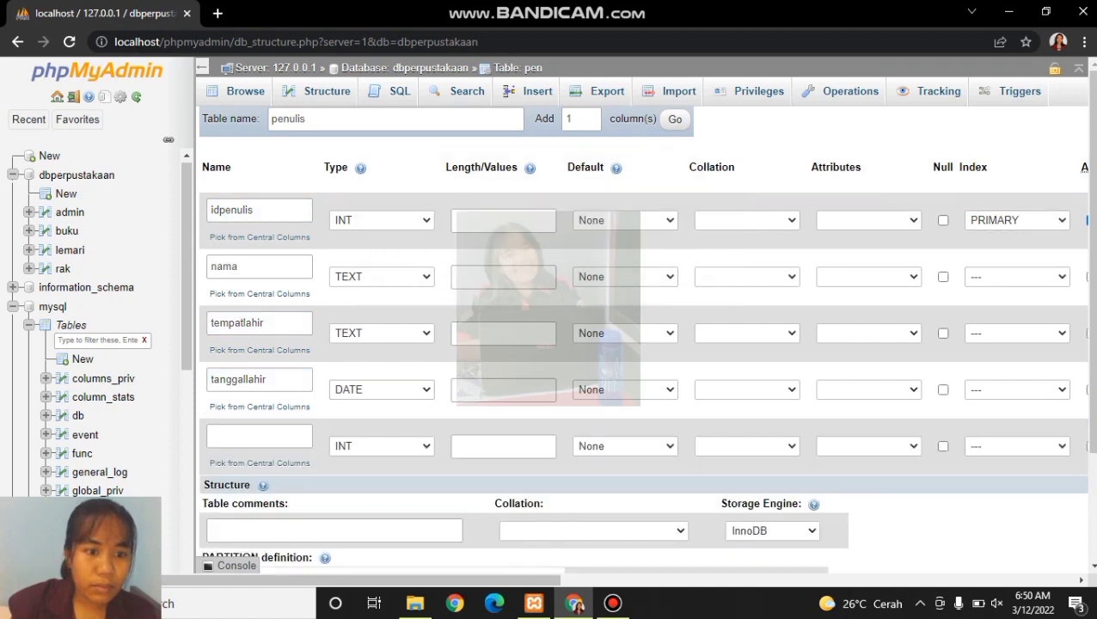
left_click(260, 437)
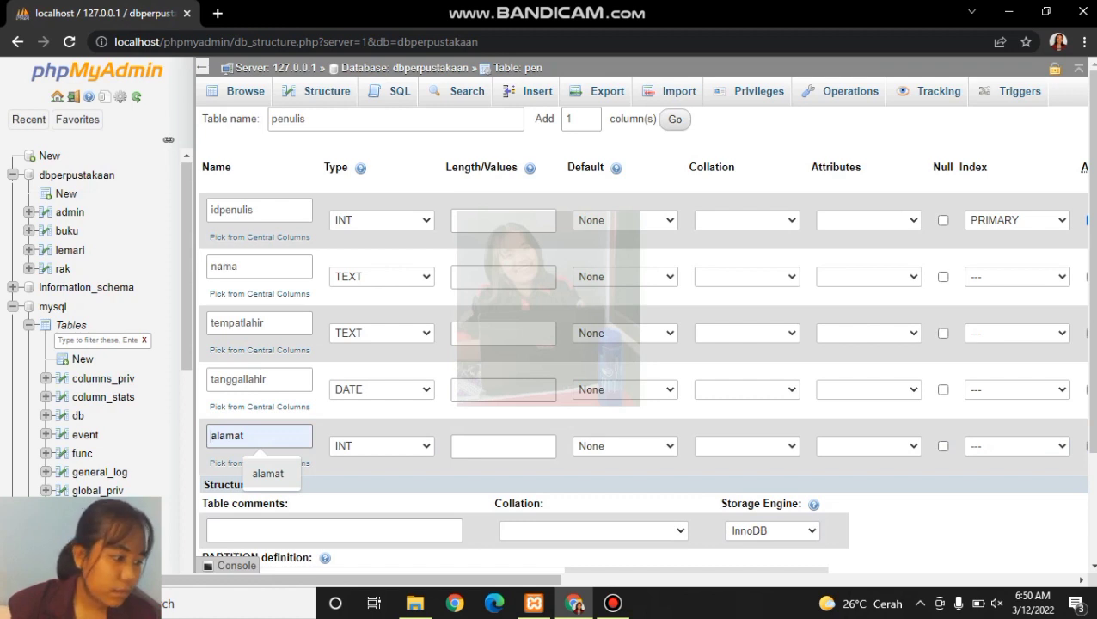
left_click(269, 472)
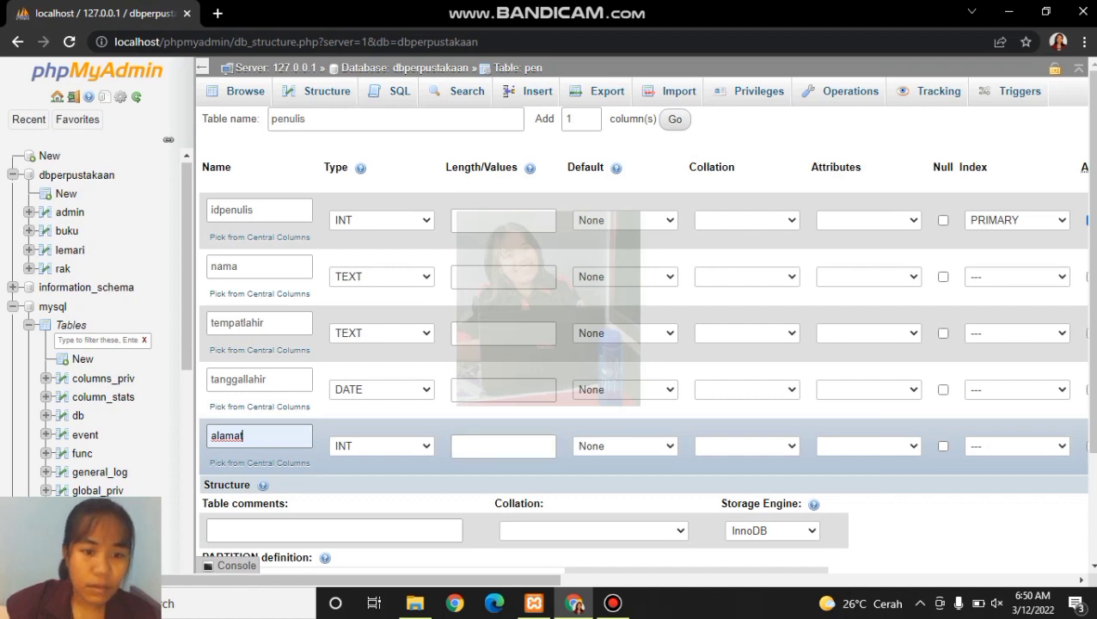
left_click(381, 446)
left_click(378, 199)
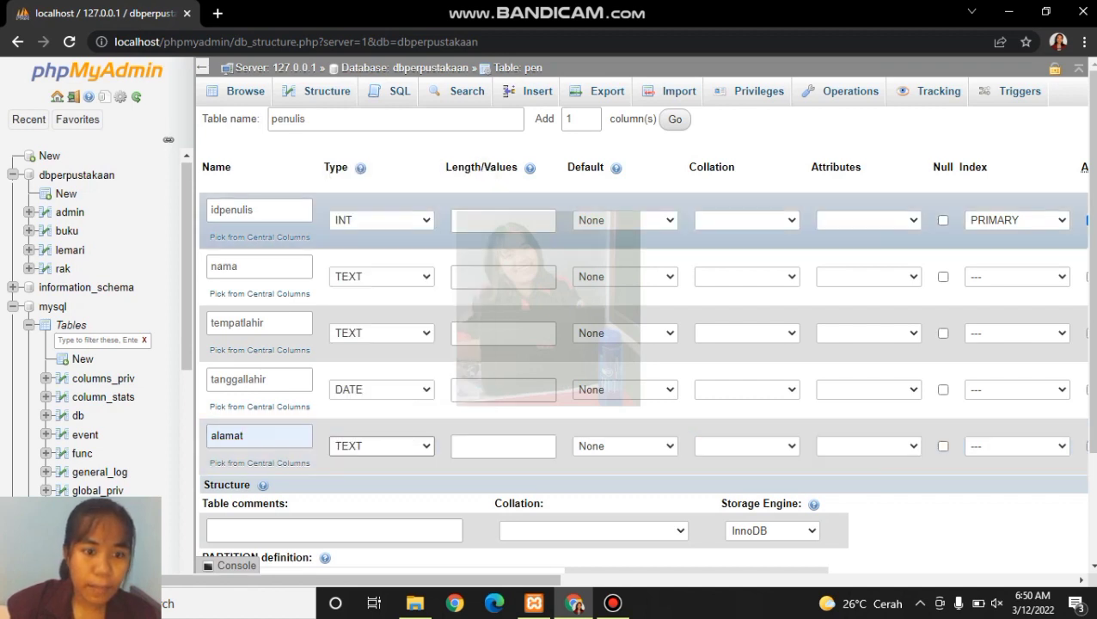
- Add a sixth column to the penulis table, named email with type TEXT
left_click(675, 118)
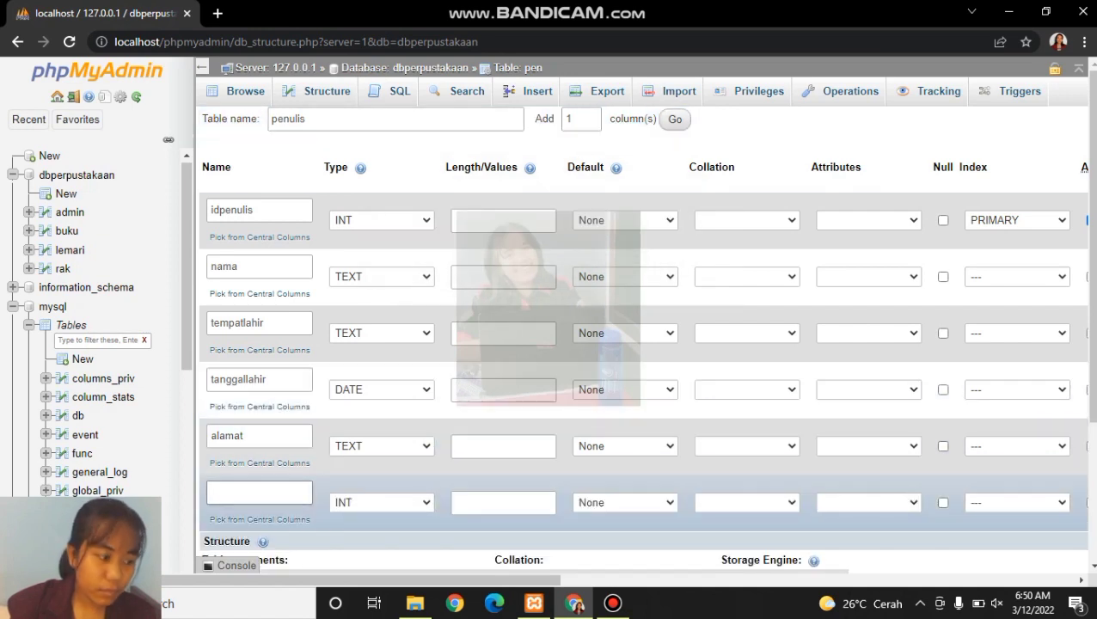
left_click(260, 493)
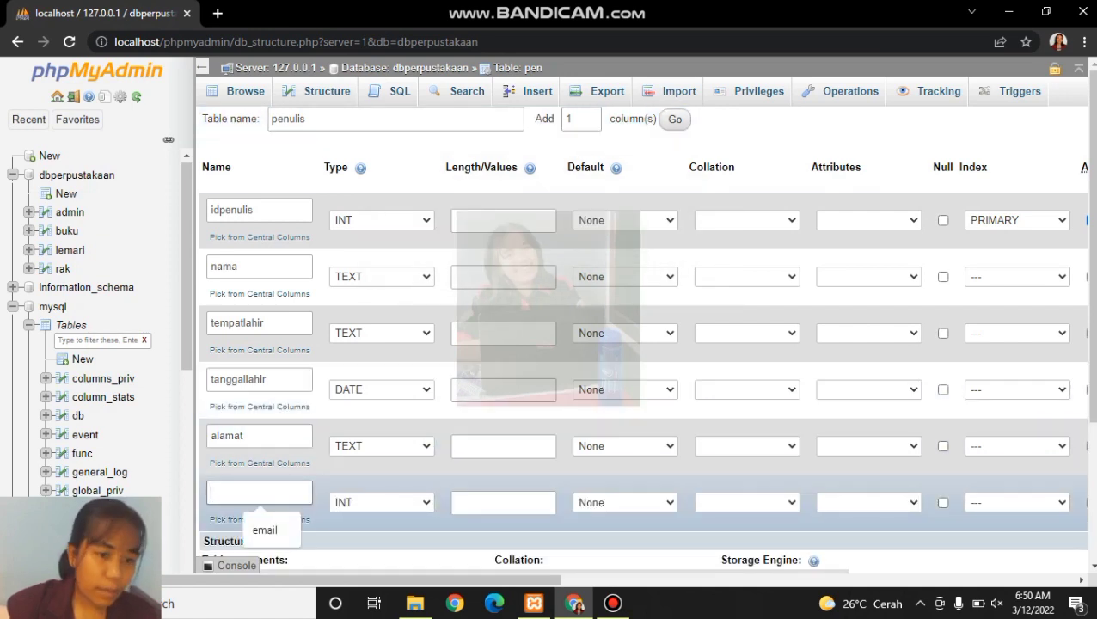
left_click(265, 528)
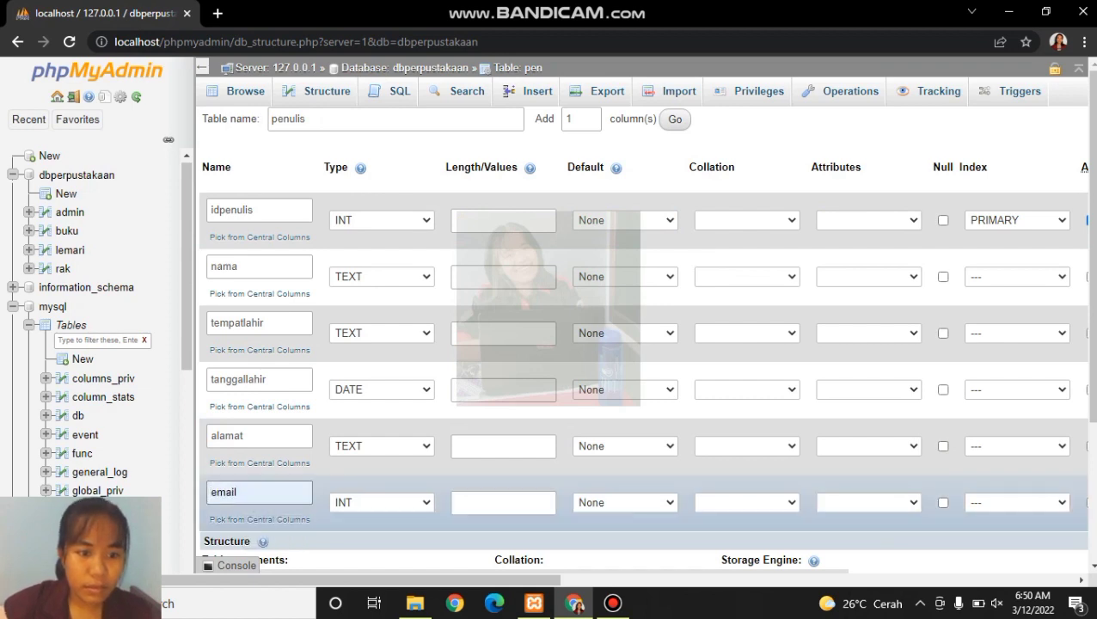
left_click(381, 503)
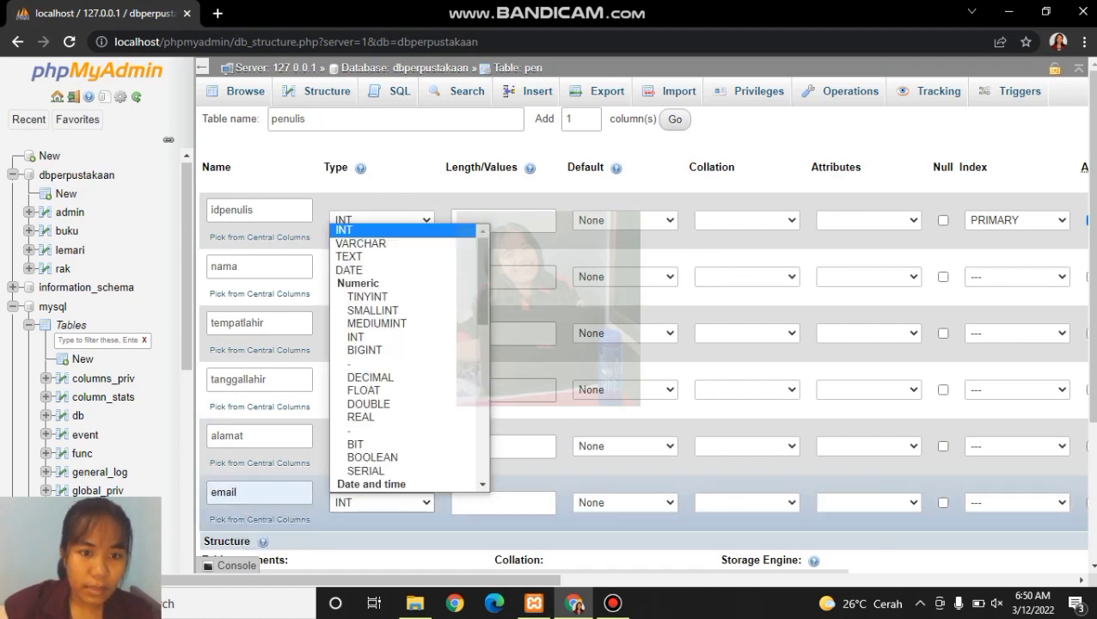
left_click(349, 256)
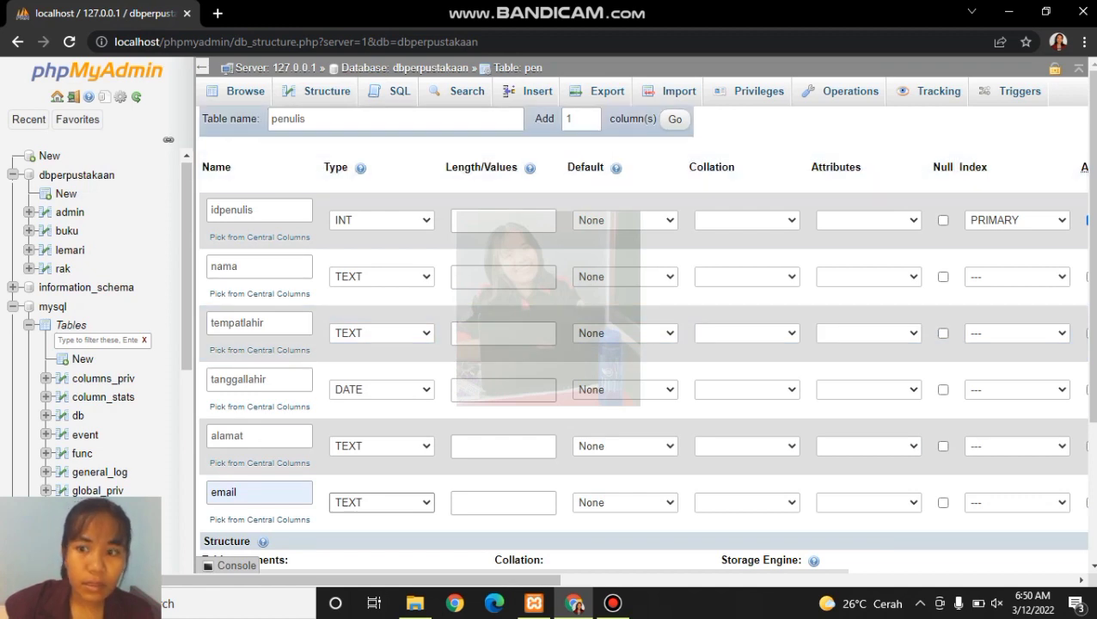
- Add a seventh column to the penulis table, named telepon with type TEXT
left_click(675, 120)
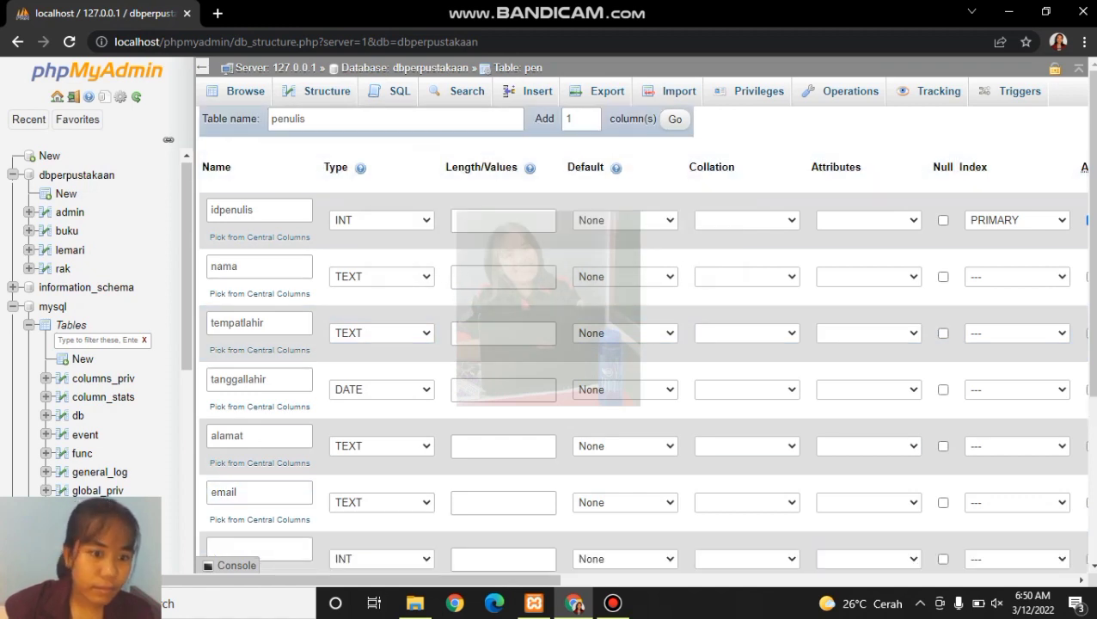
left_click_drag(1093, 275, 1093, 312)
left_click(260, 491)
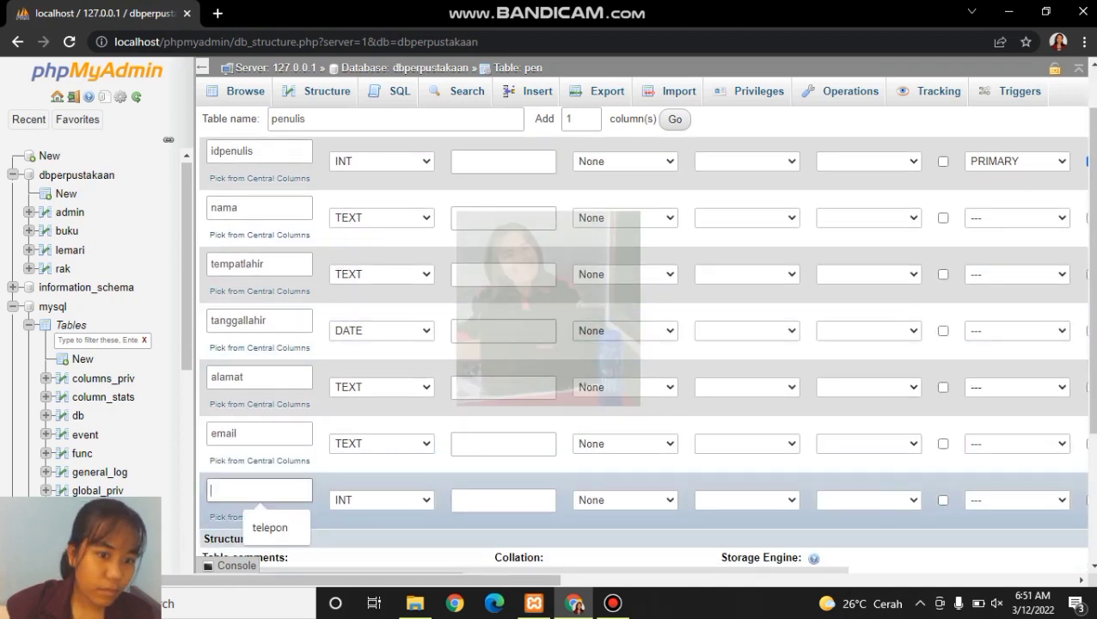
left_click(269, 528)
left_click(381, 499)
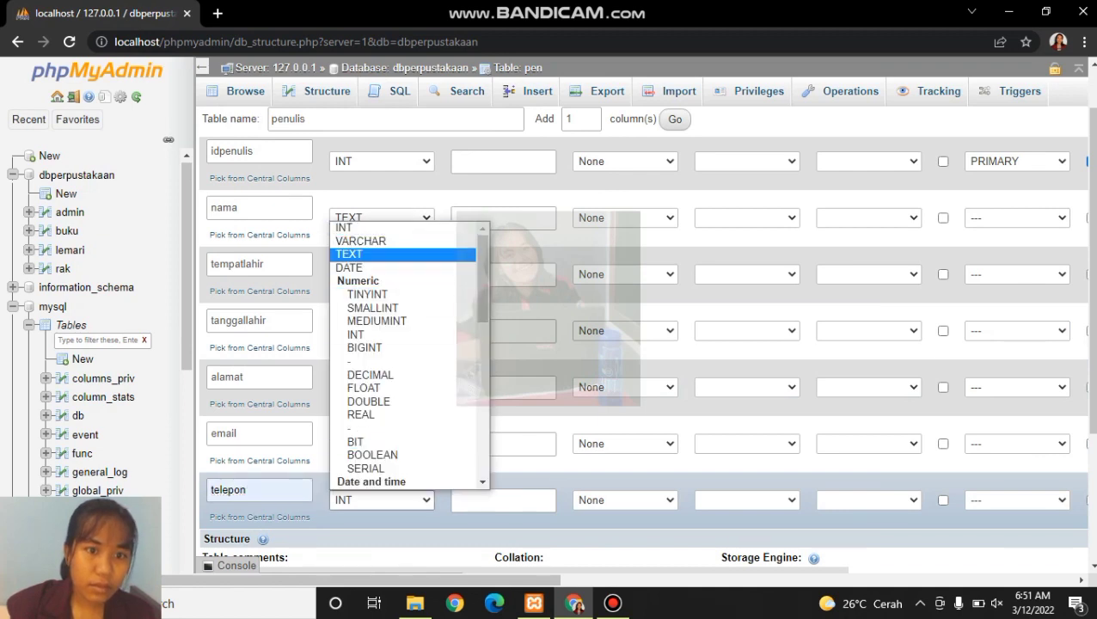
left_click(349, 254)
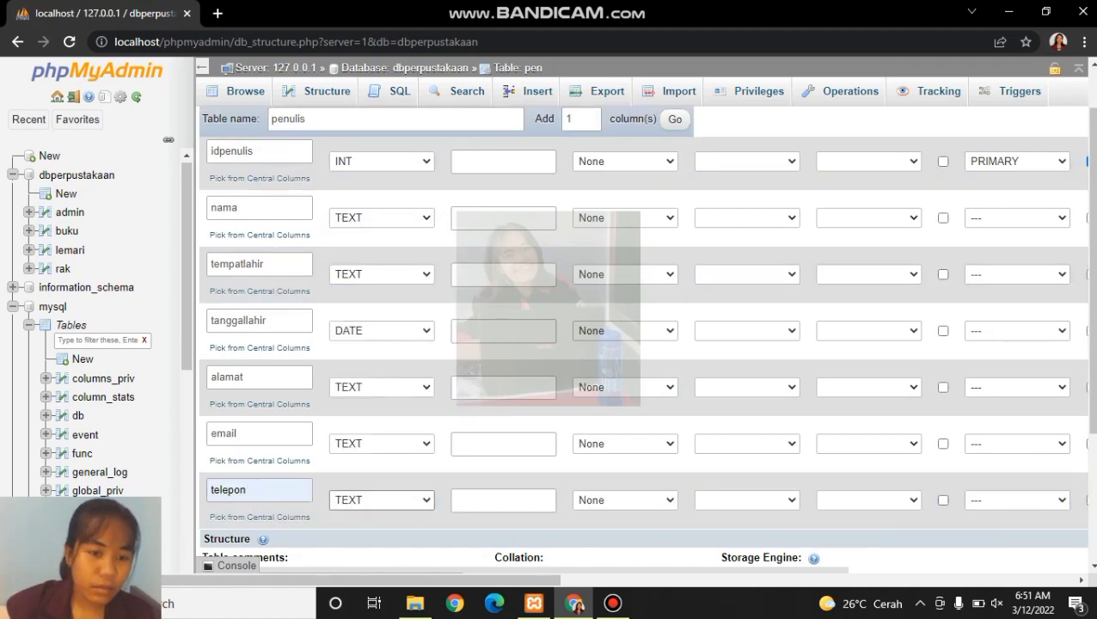
- Add an eighth column to the penulis table, named status with type CHAR and length 1
left_click(675, 119)
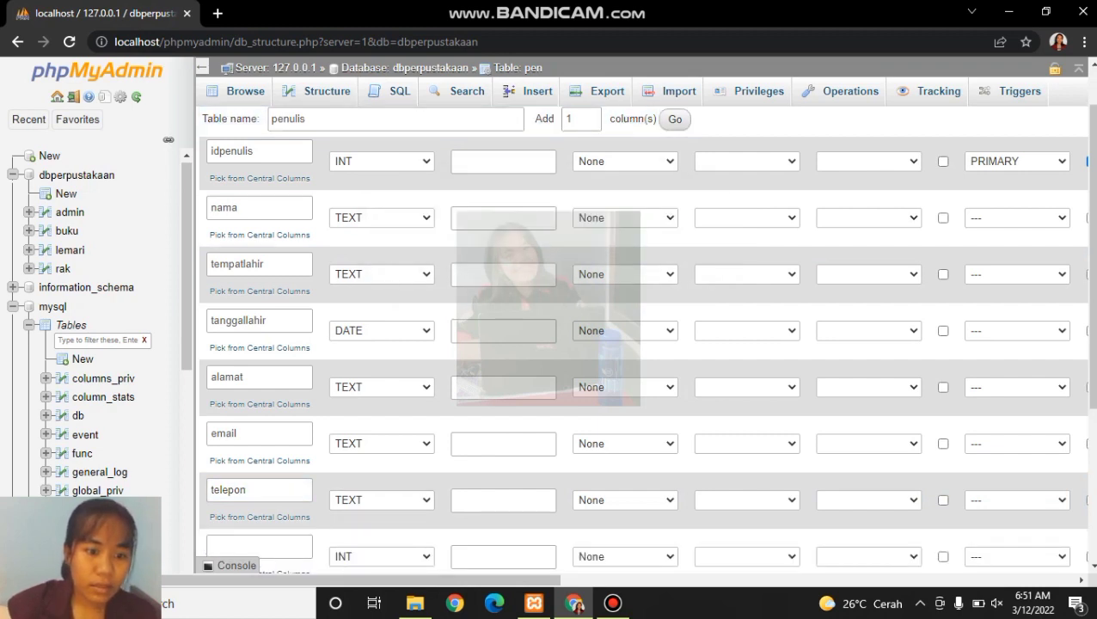
left_click(260, 547)
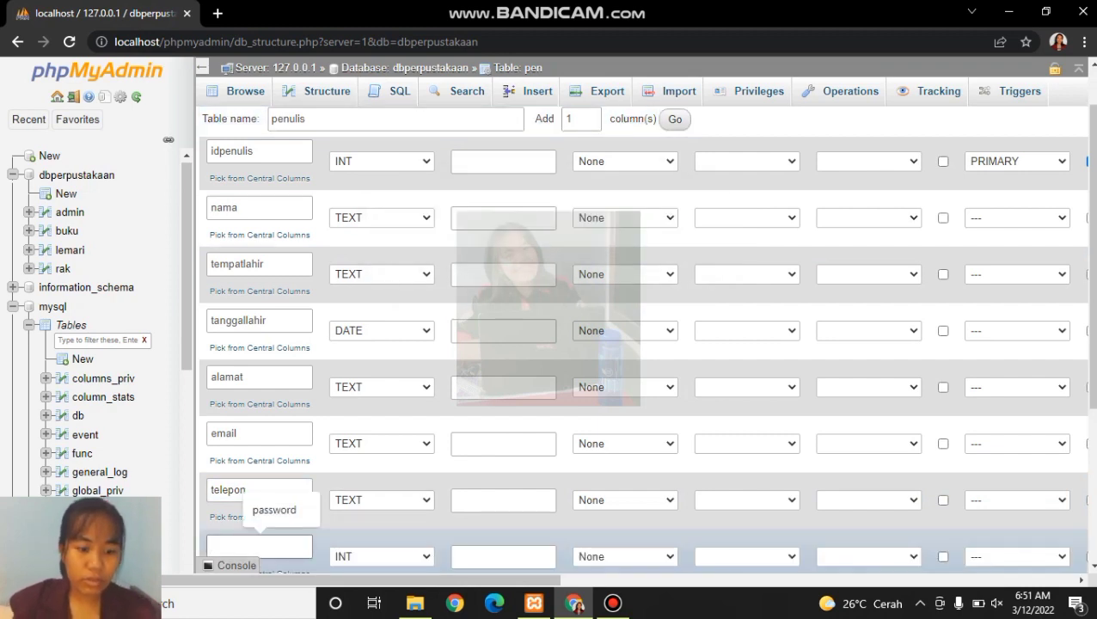
type("sa")
key("BackSpace")
type("t")
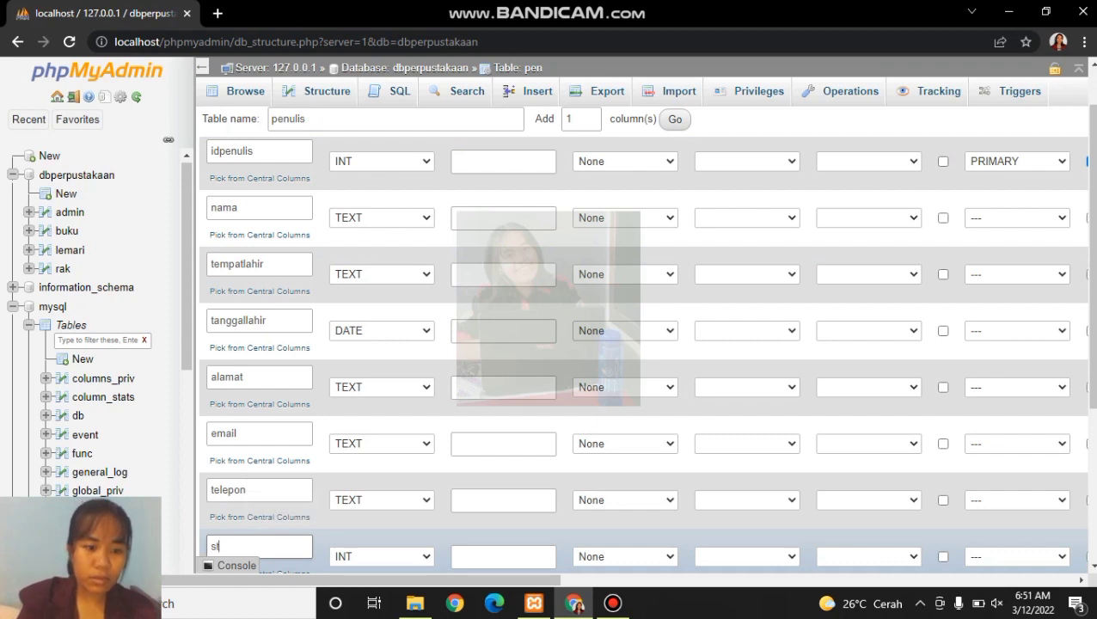
type("atus")
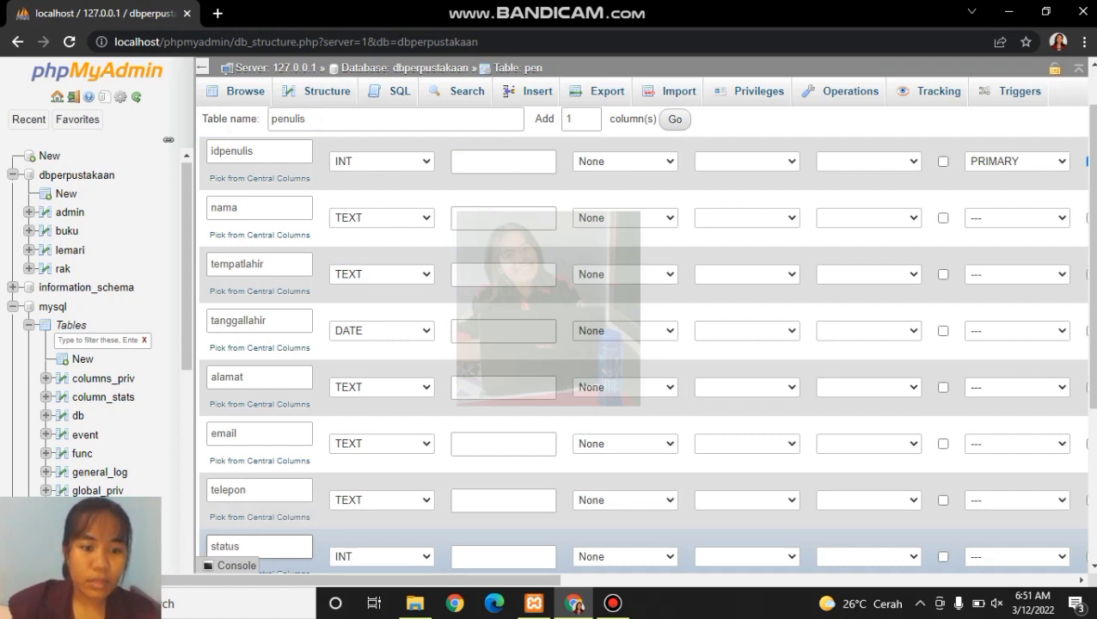
left_click(381, 557)
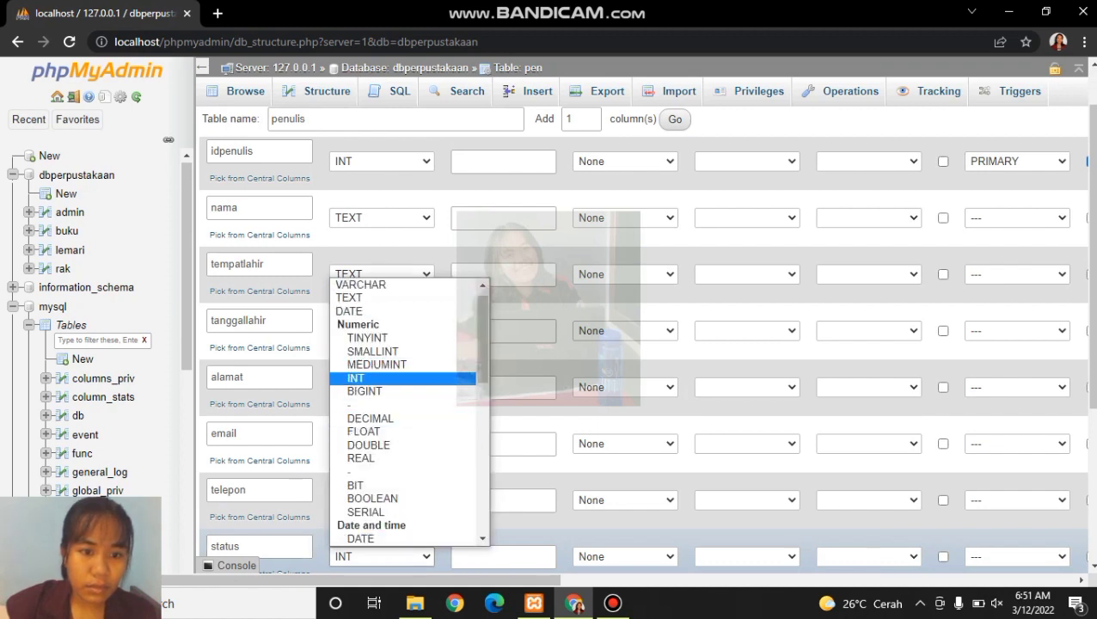
scroll(361, 458, "down", 3)
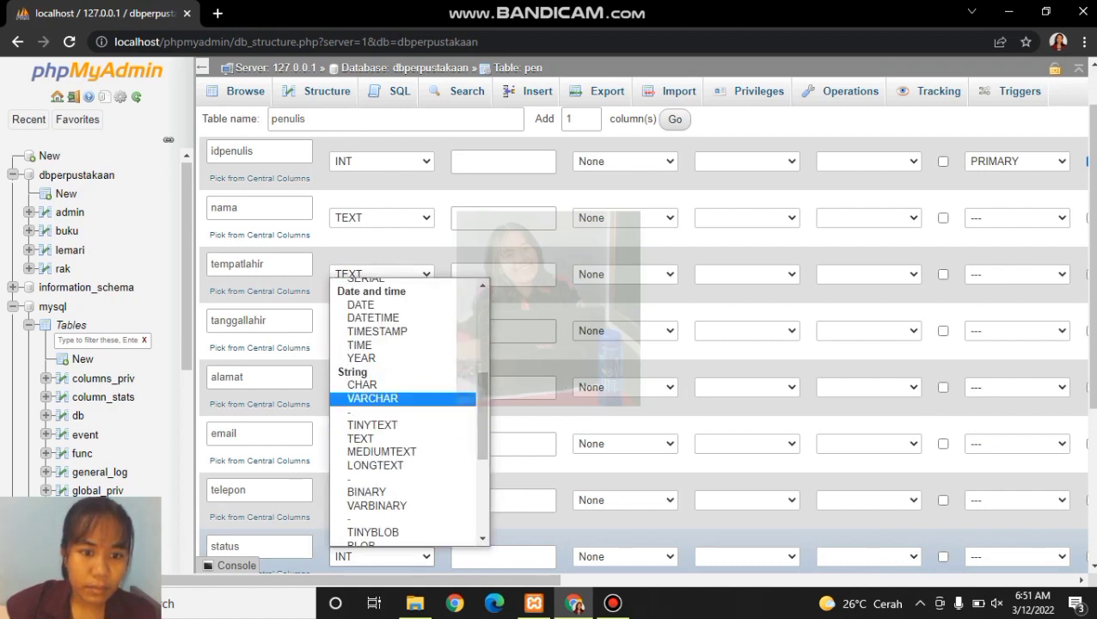
left_click(362, 382)
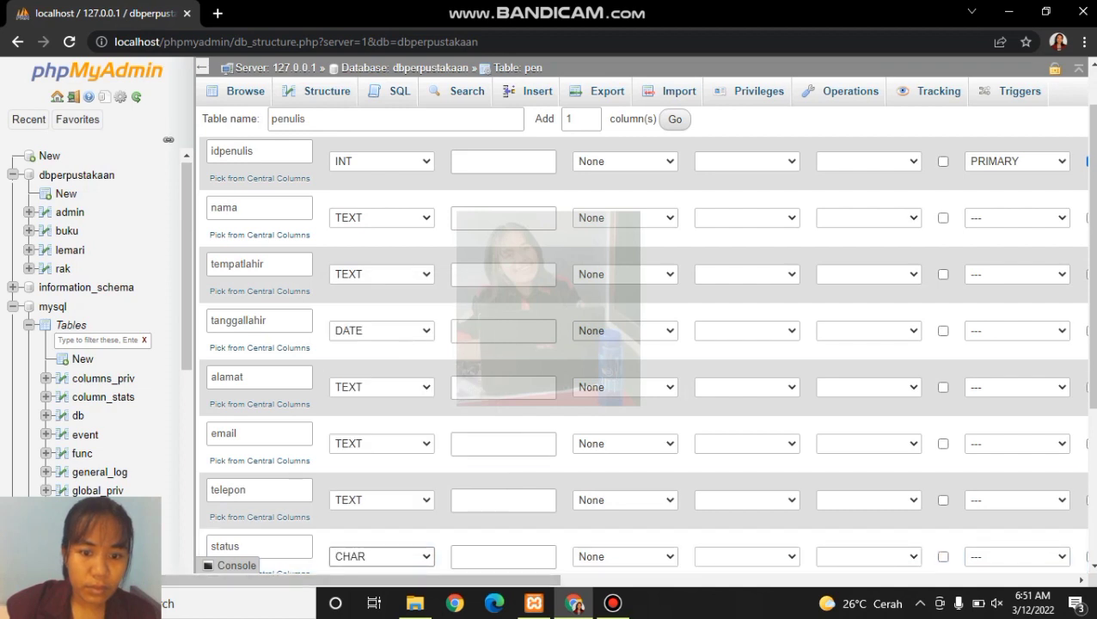
left_click(503, 557)
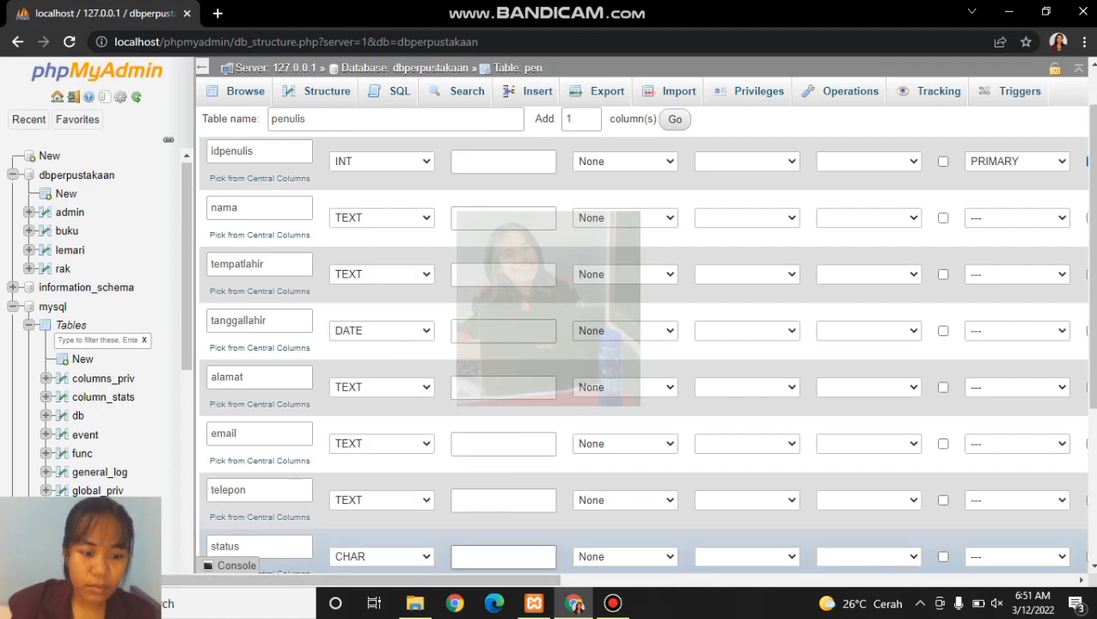
type("1")
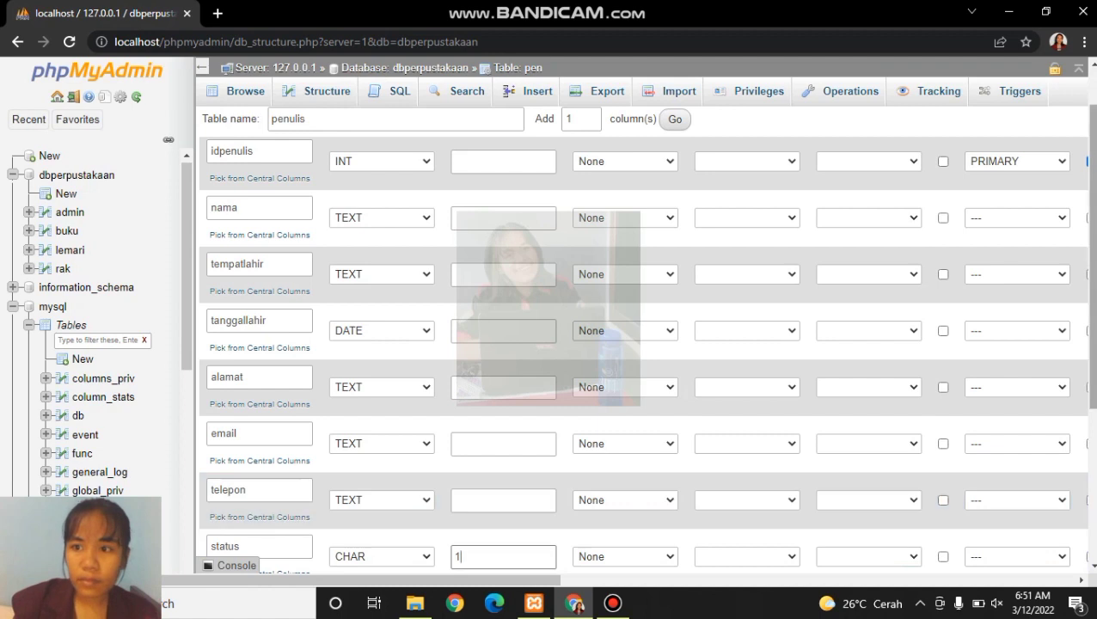
- Save the penulis table definition
scroll(645, 344, "down", 2)
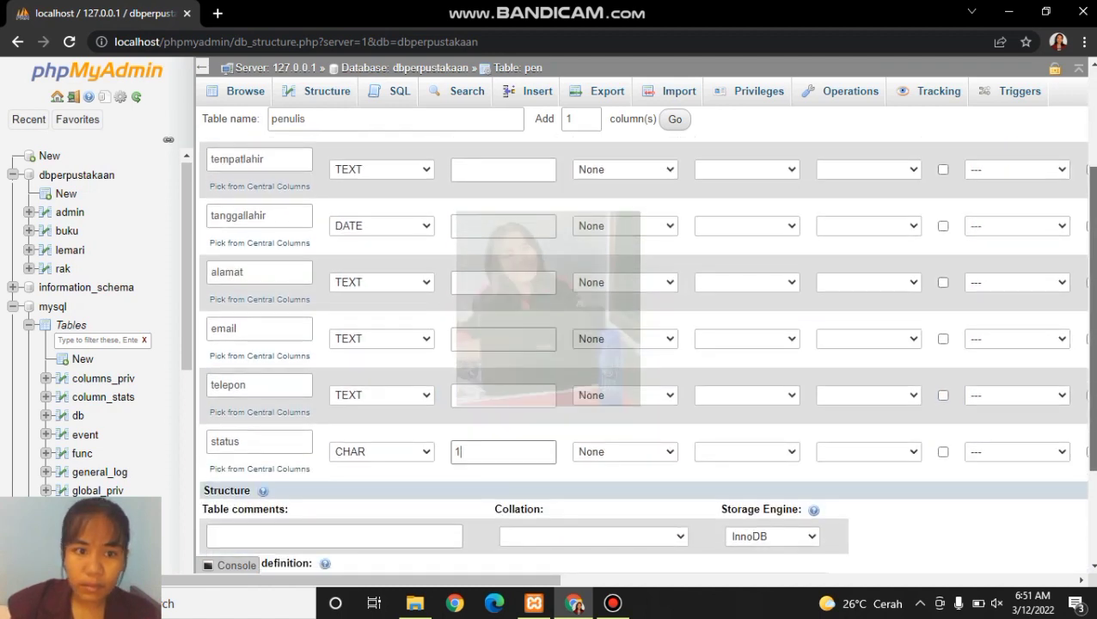
scroll(645, 344, "down", 3)
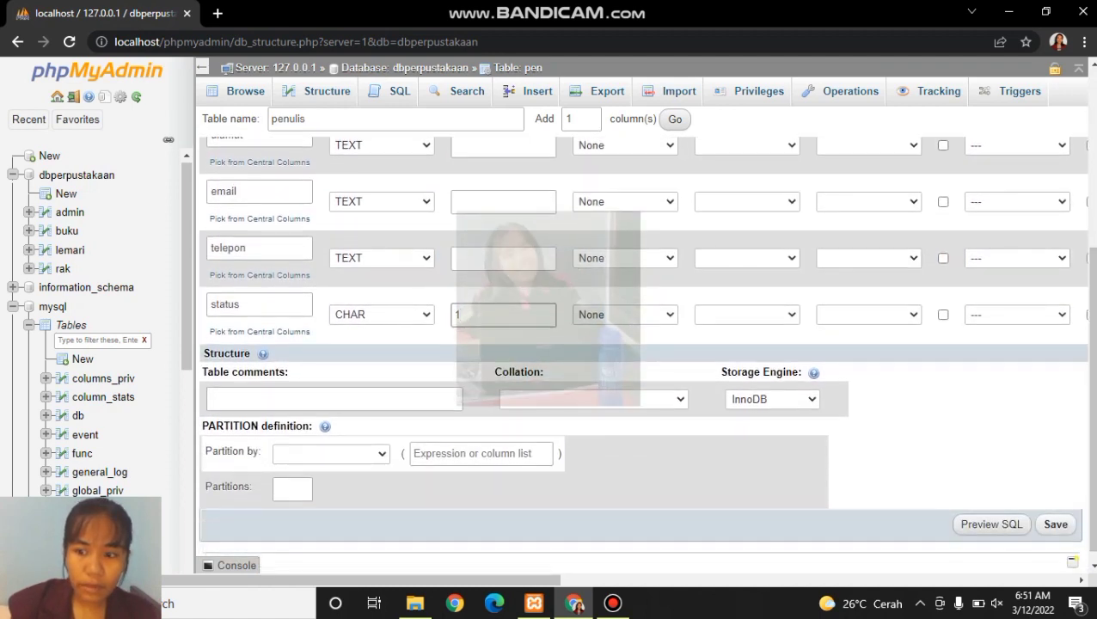
left_click(1056, 524)
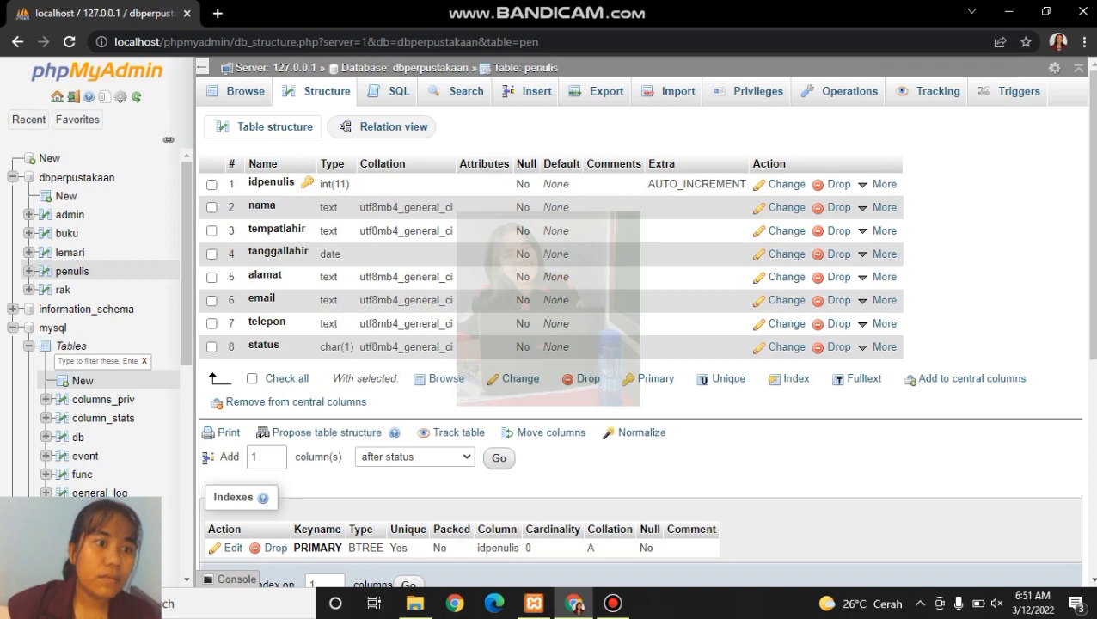
- Start a new table named penerbit with 7 columns in the dbperpustakaan database
left_click(77, 177)
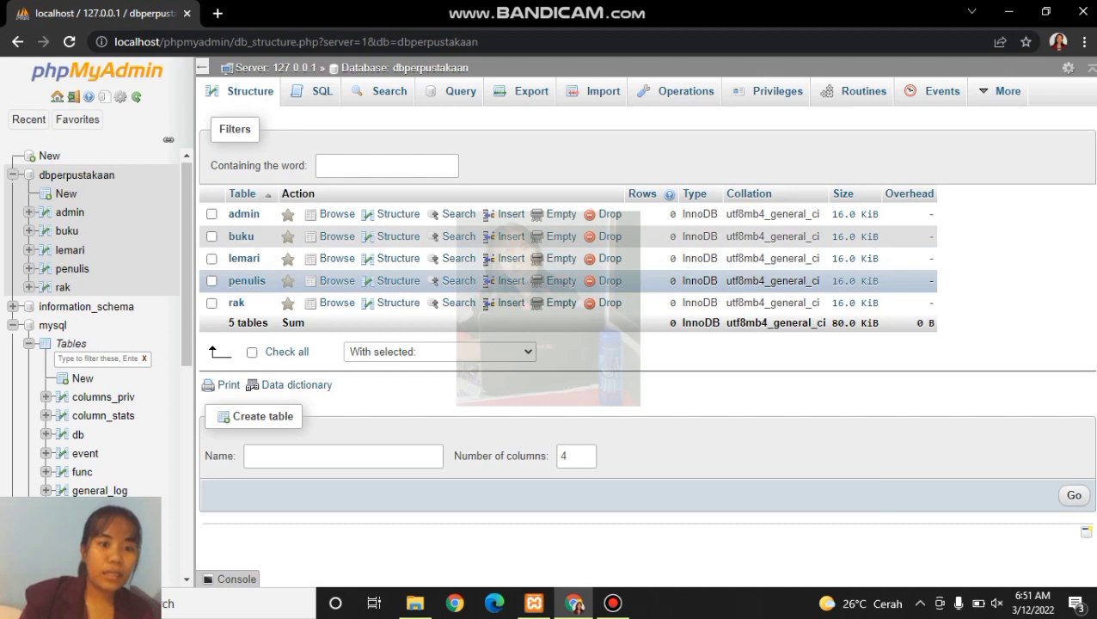
left_click(314, 457)
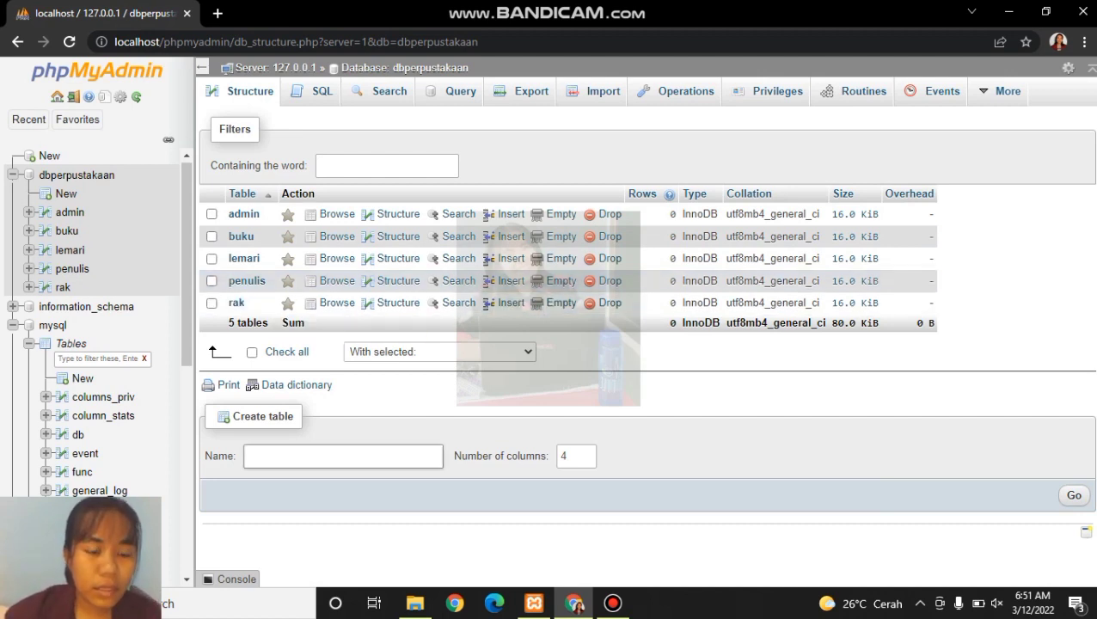
left_click(341, 457)
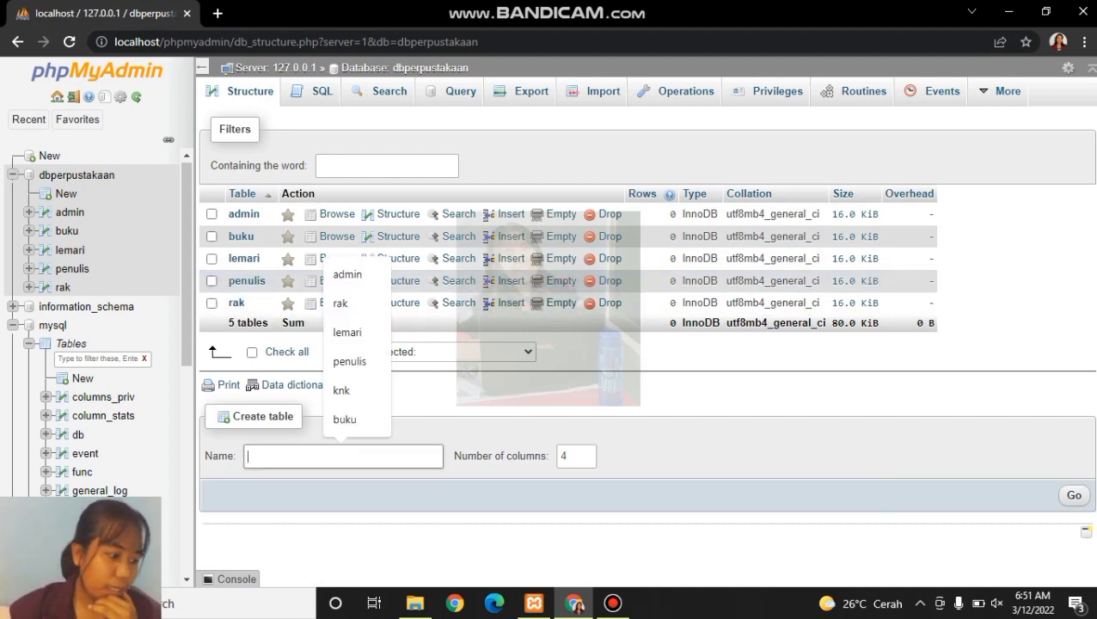
type("pen")
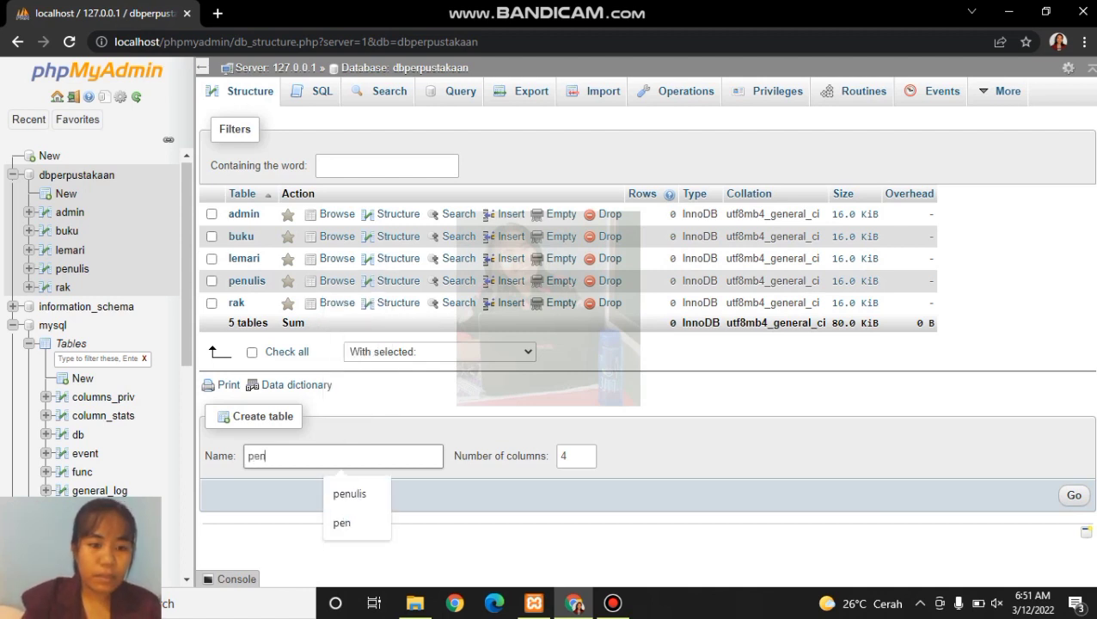
type("erbit")
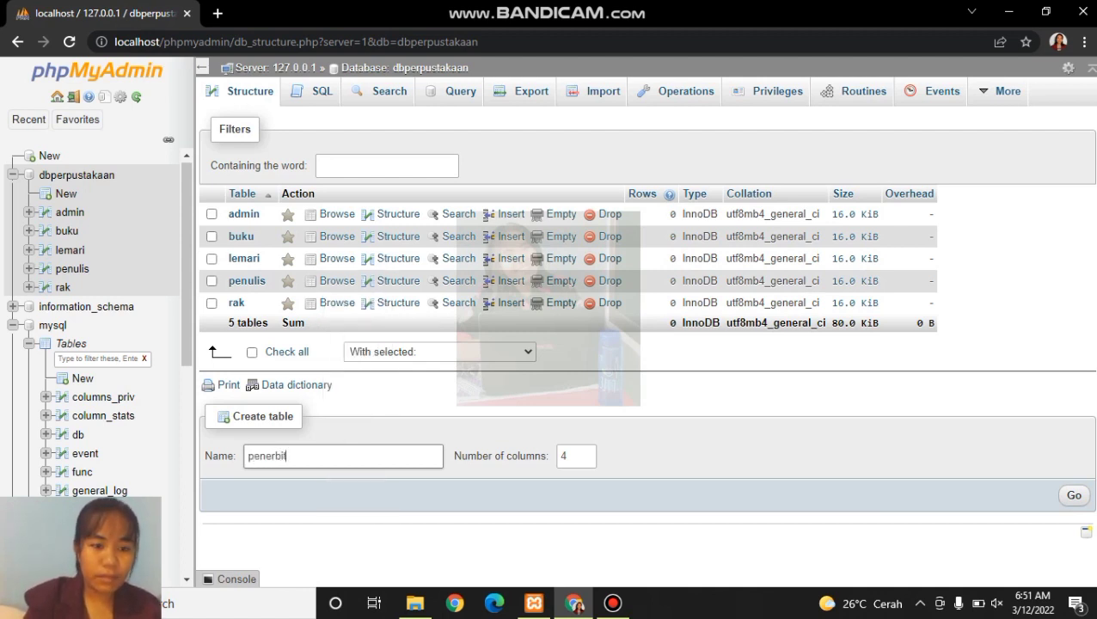
left_click(577, 456)
key("BackSpace")
type("6")
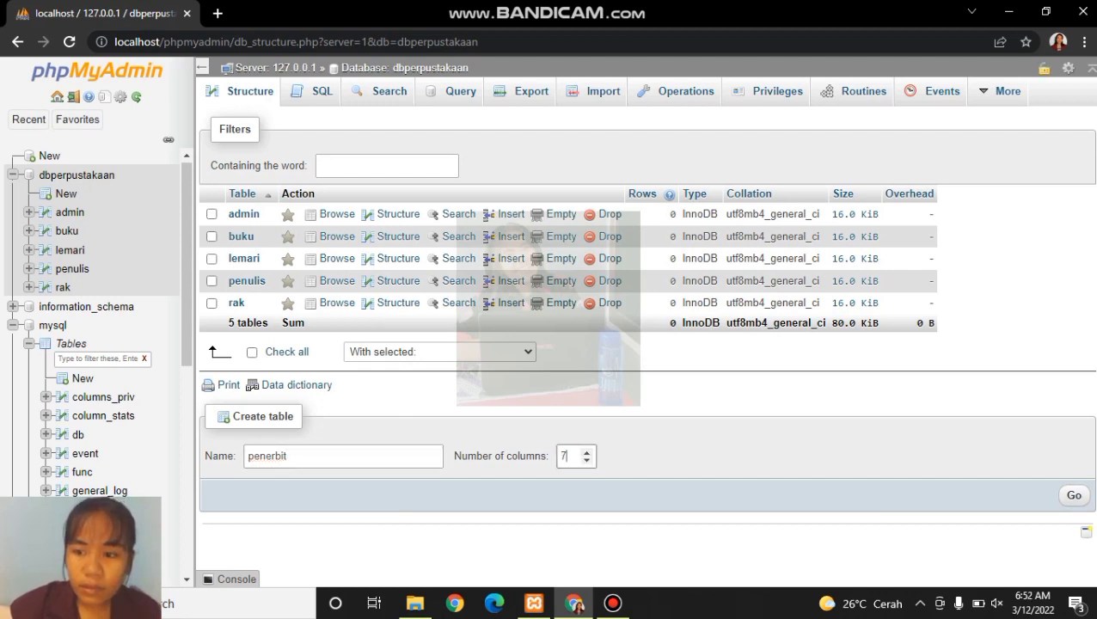
key("Return")
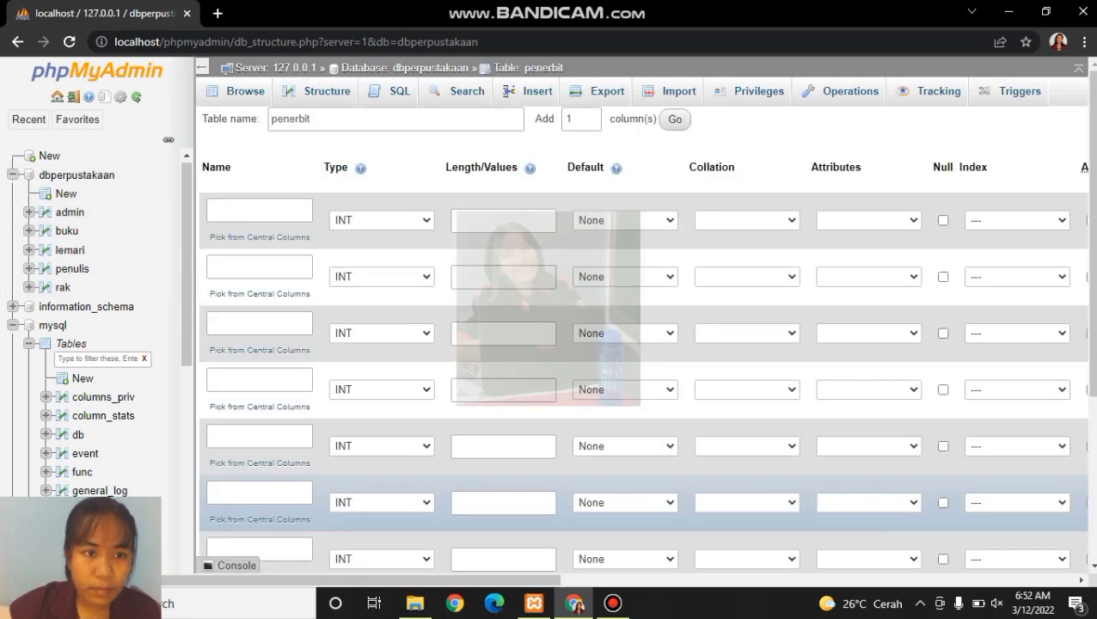
- Name the first column idpenerbit and make it the PRIMARY key with auto-increment enabled
left_click(260, 211)
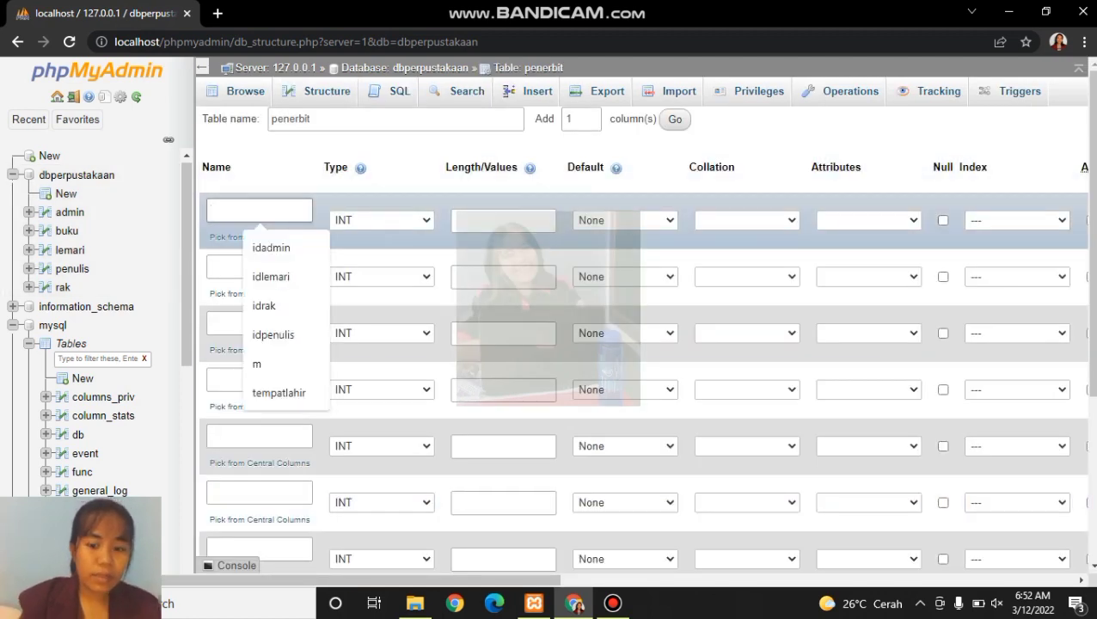
type("idpene")
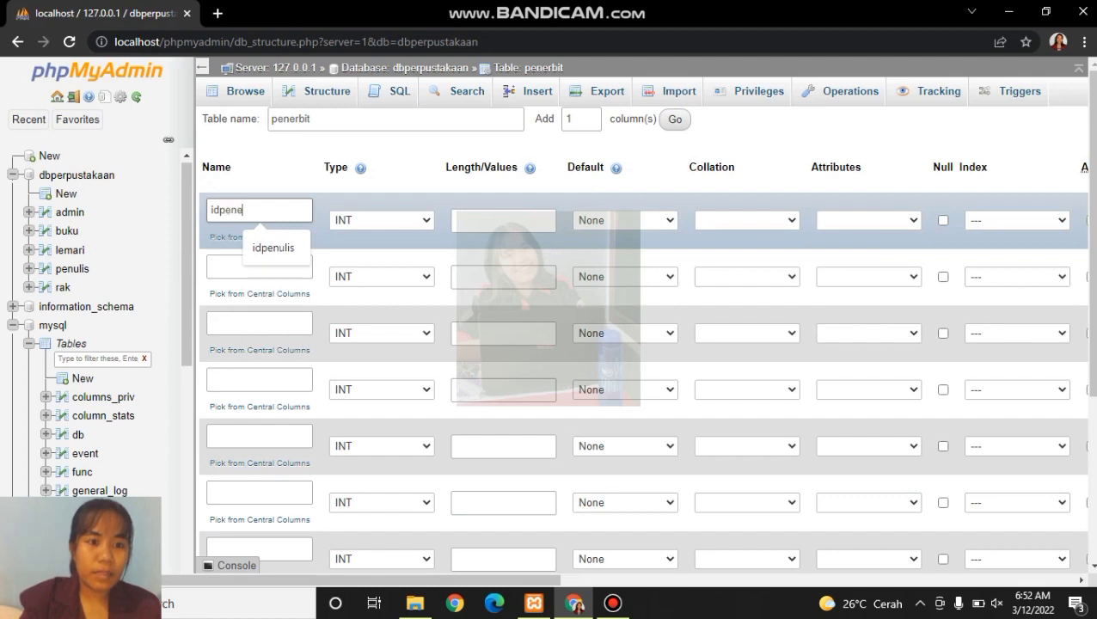
type("rbit")
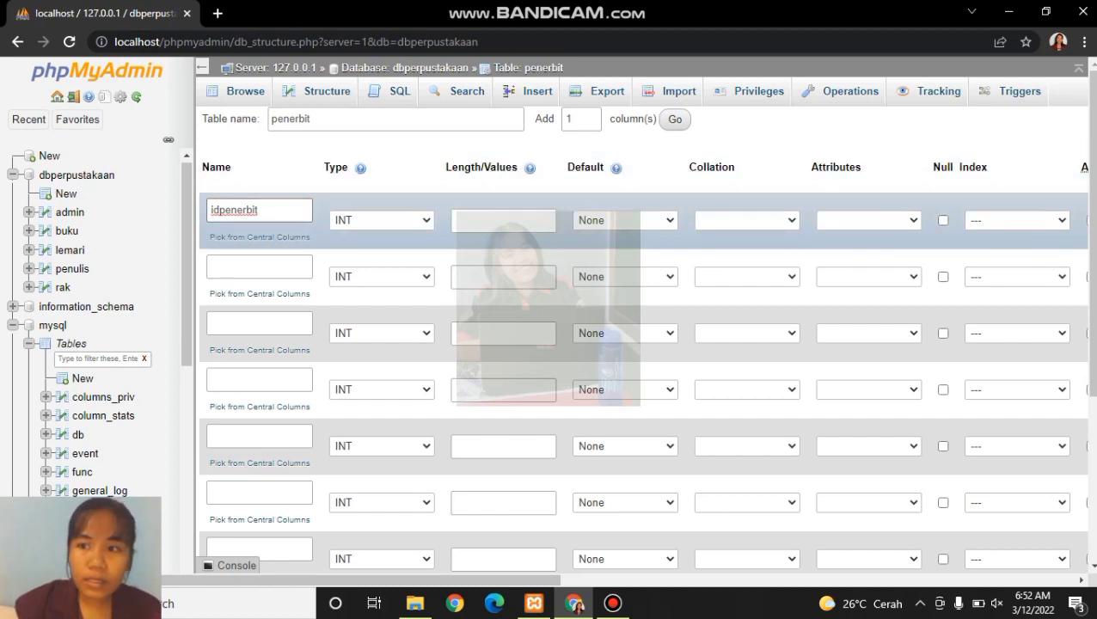
left_click(1016, 220)
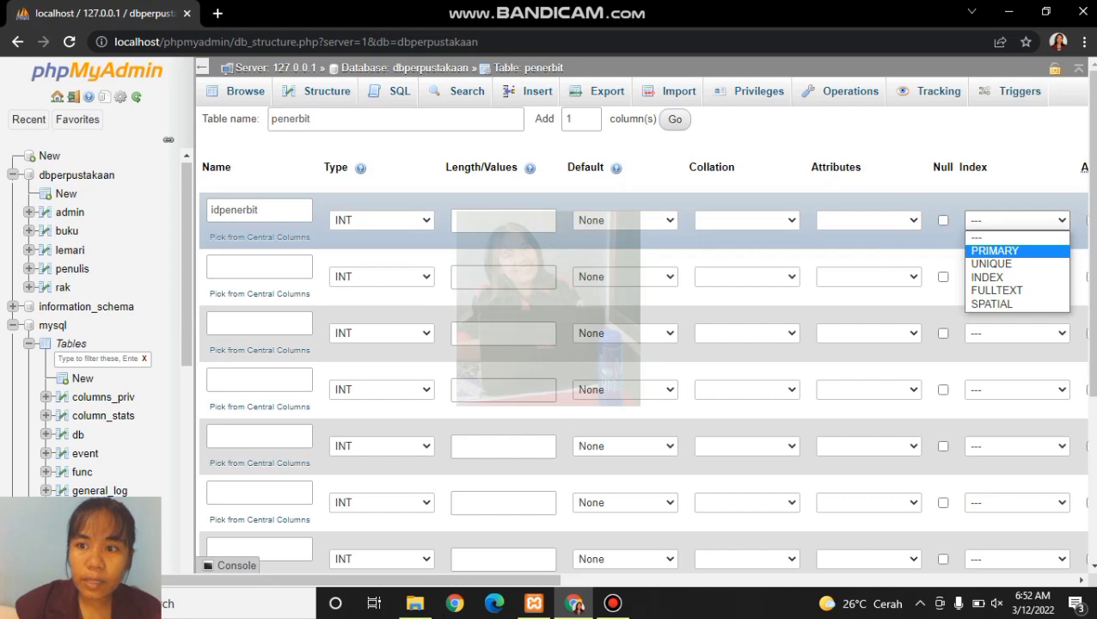
left_click(996, 247)
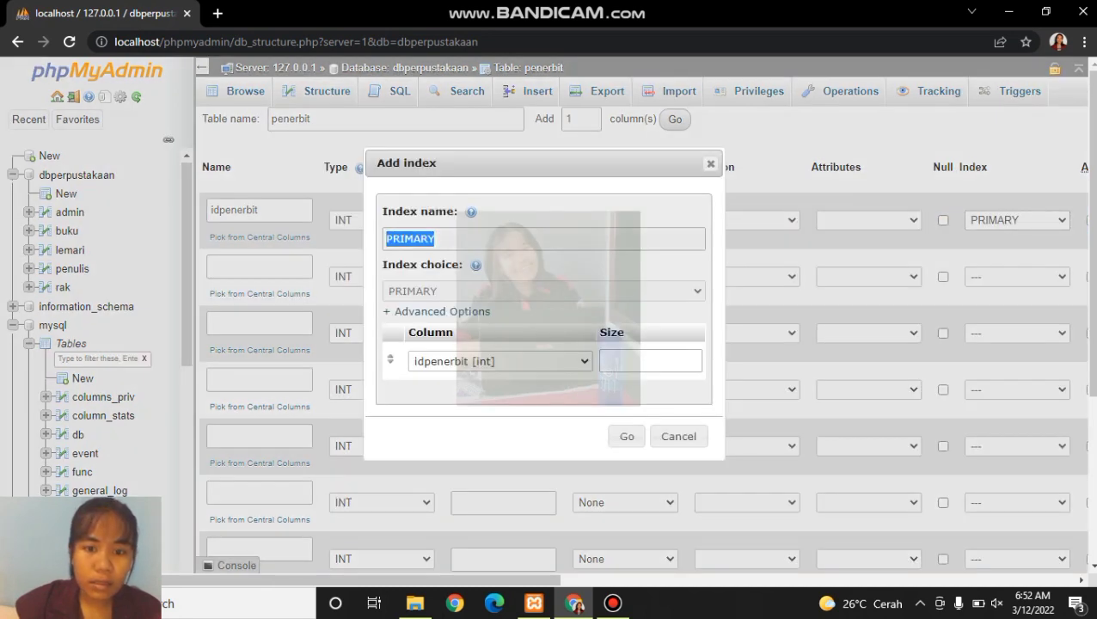
left_click(627, 436)
left_click_drag(491, 580, 557, 580)
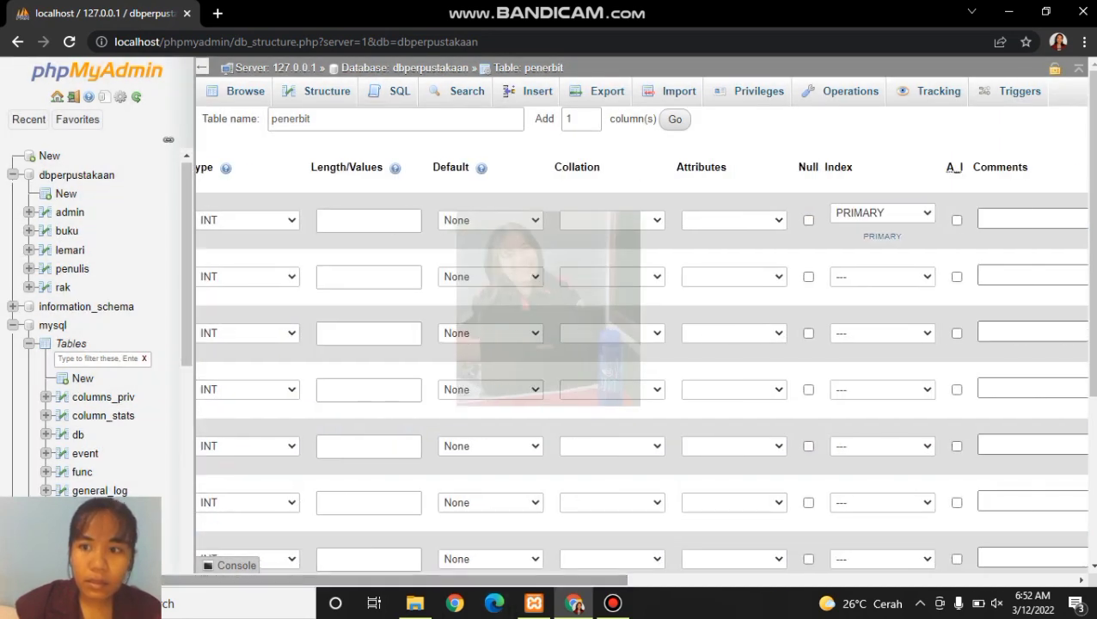
left_click(958, 221)
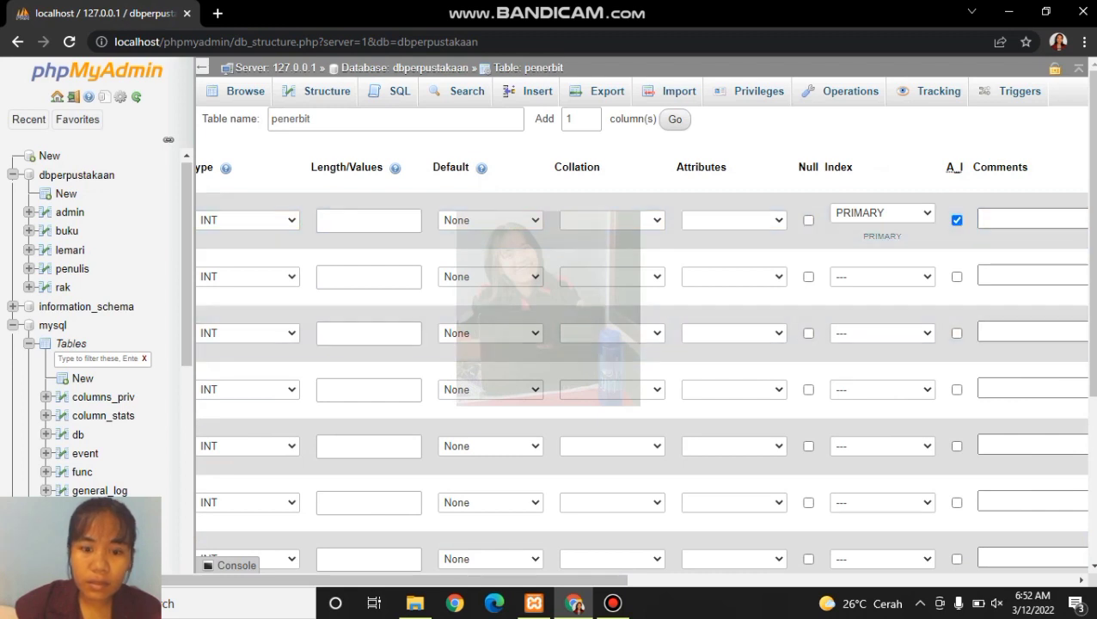
- Name the second column of the penerbit table nama and set its type to TEXT
left_click_drag(557, 580, 490, 580)
left_click(260, 268)
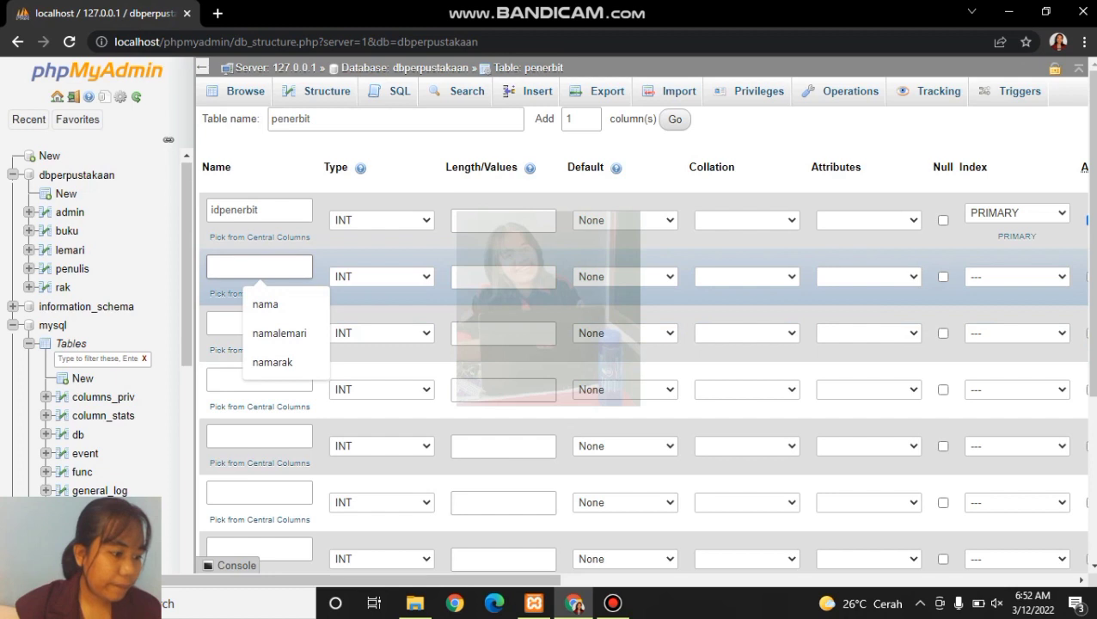
type("nama")
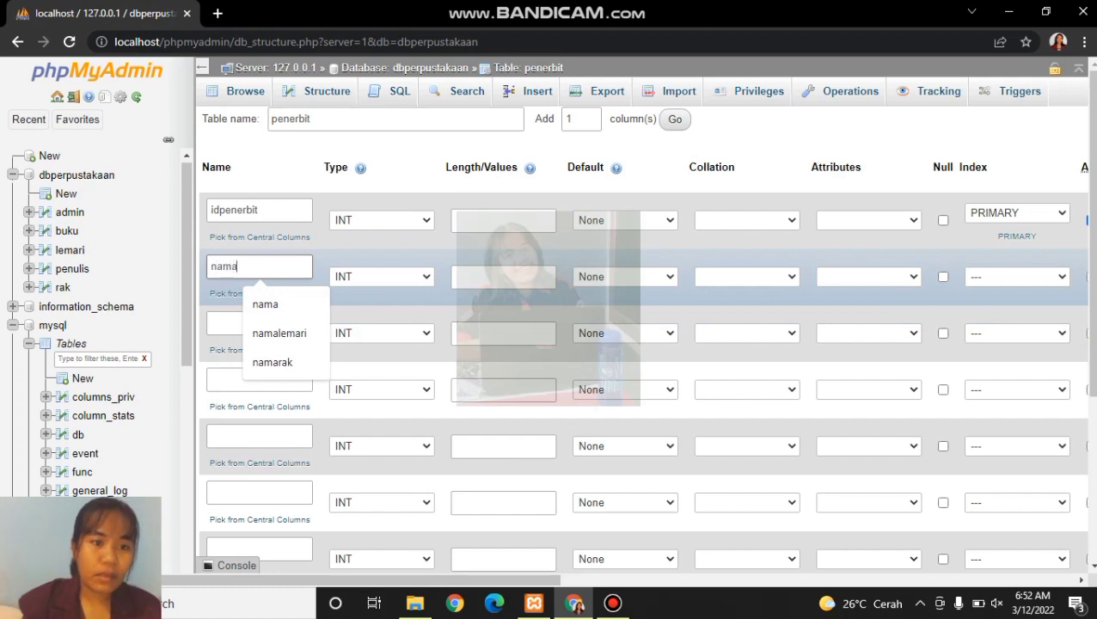
left_click(381, 276)
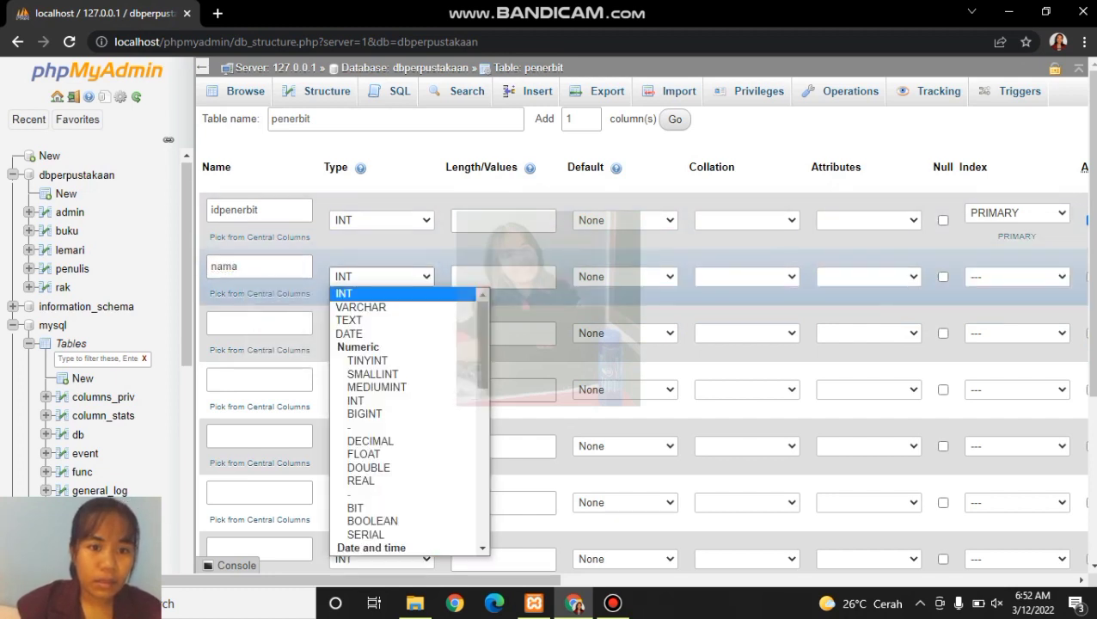
left_click(361, 320)
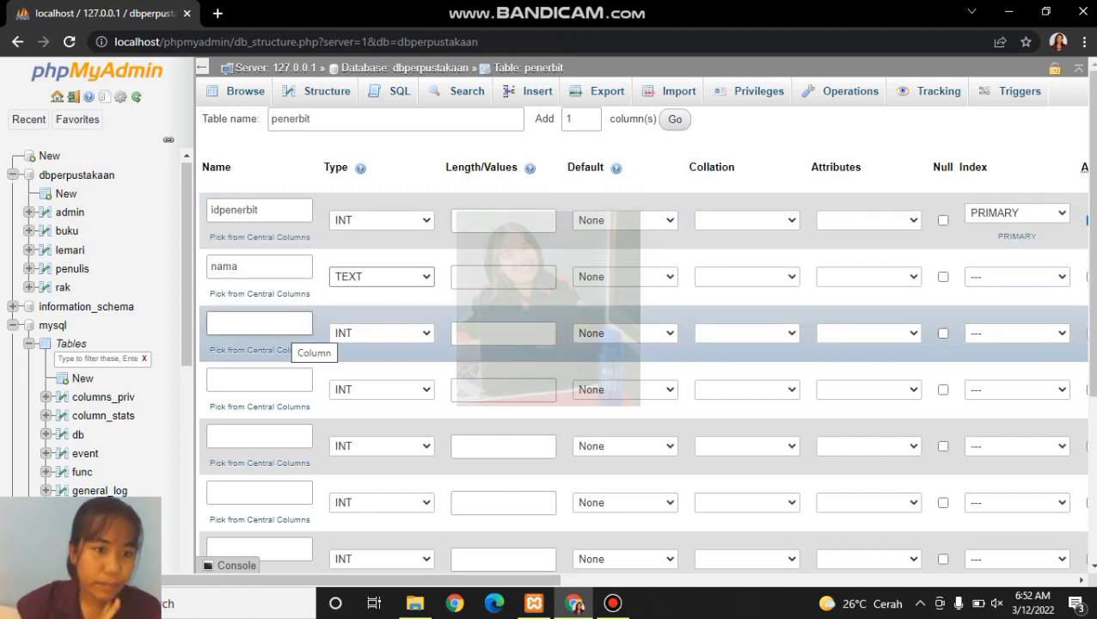
- Define the third and fourth penerbit columns as alamat and kota, both with type TEXT
left_click(284, 329)
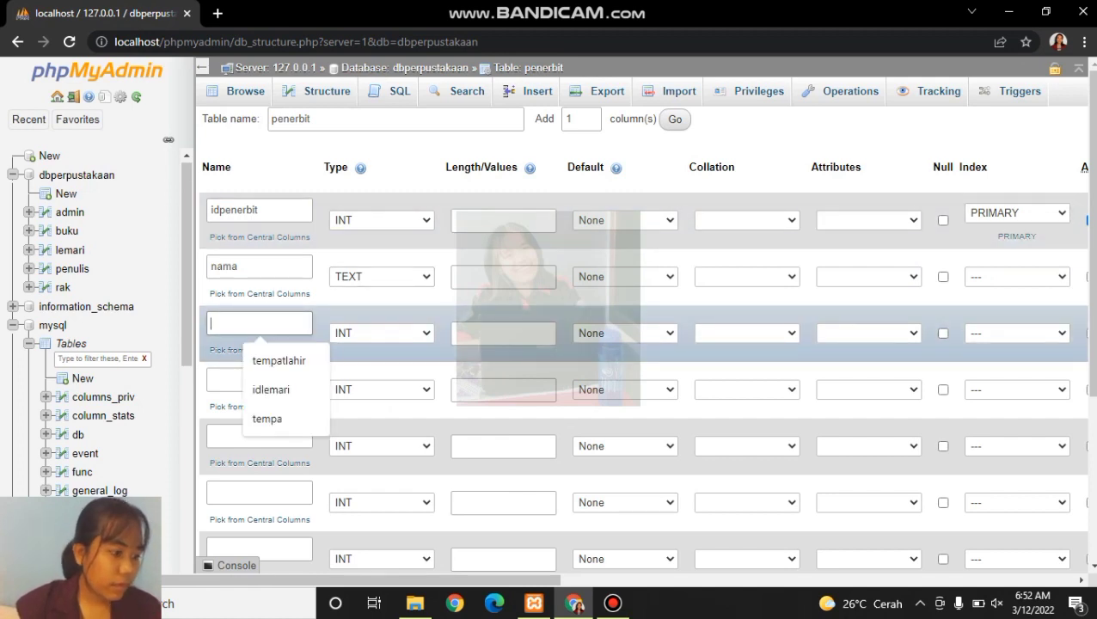
type("alamat")
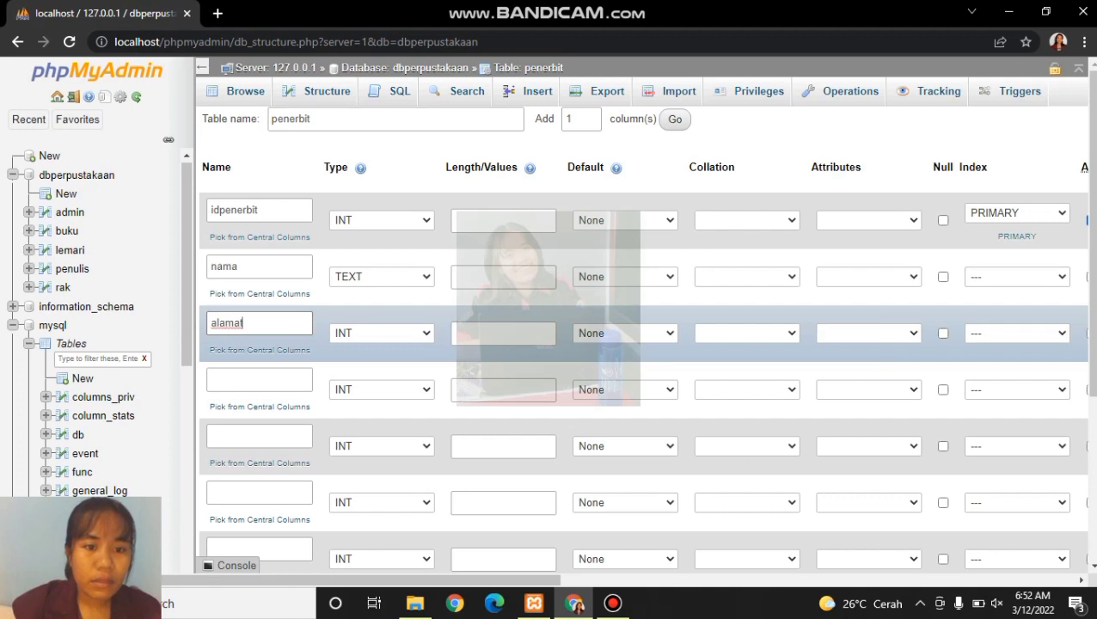
left_click(382, 334)
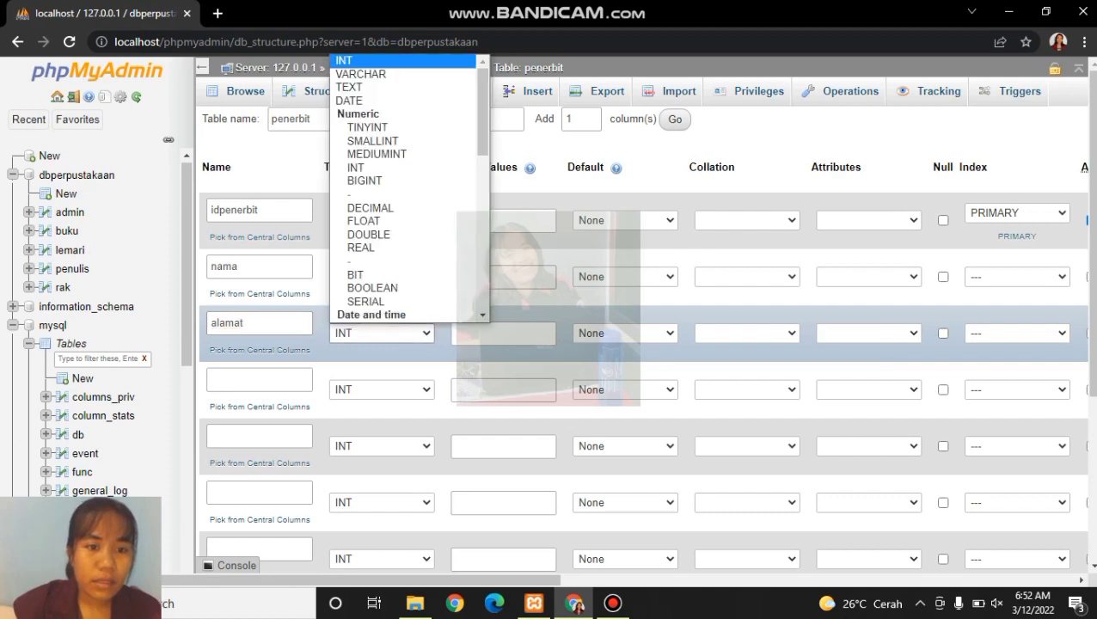
left_click(375, 88)
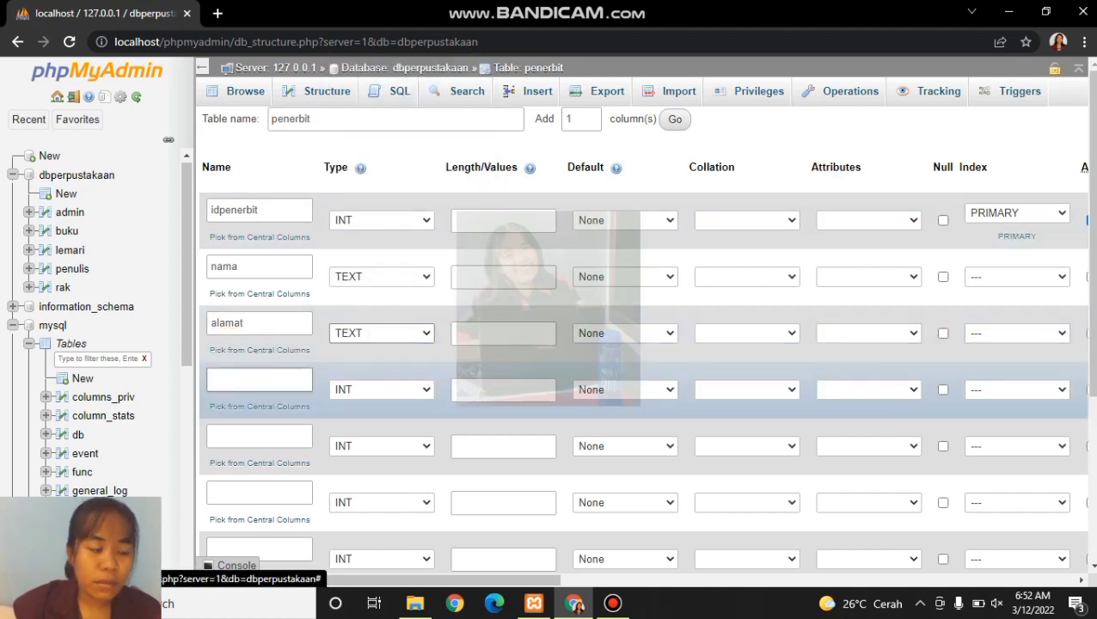
left_click(260, 384)
type("kota")
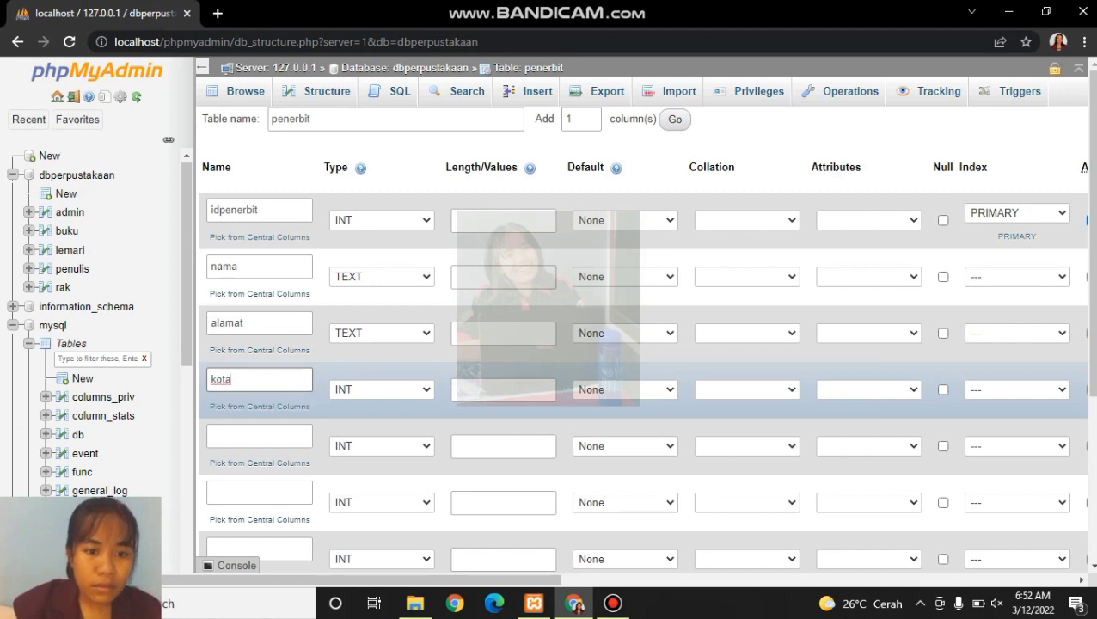
left_click(382, 389)
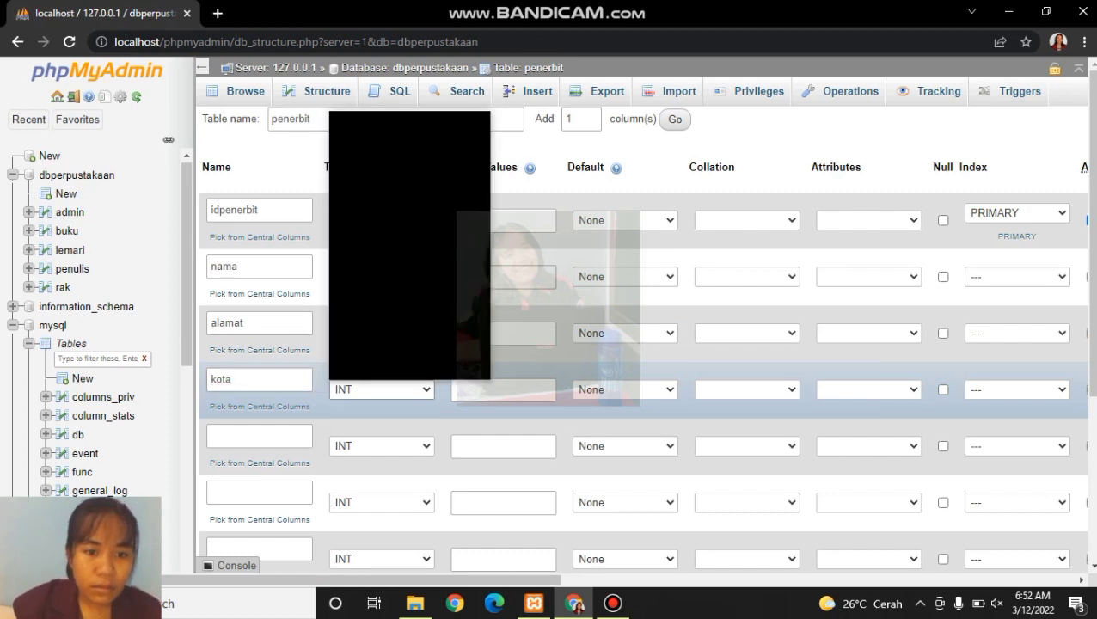
left_click(349, 143)
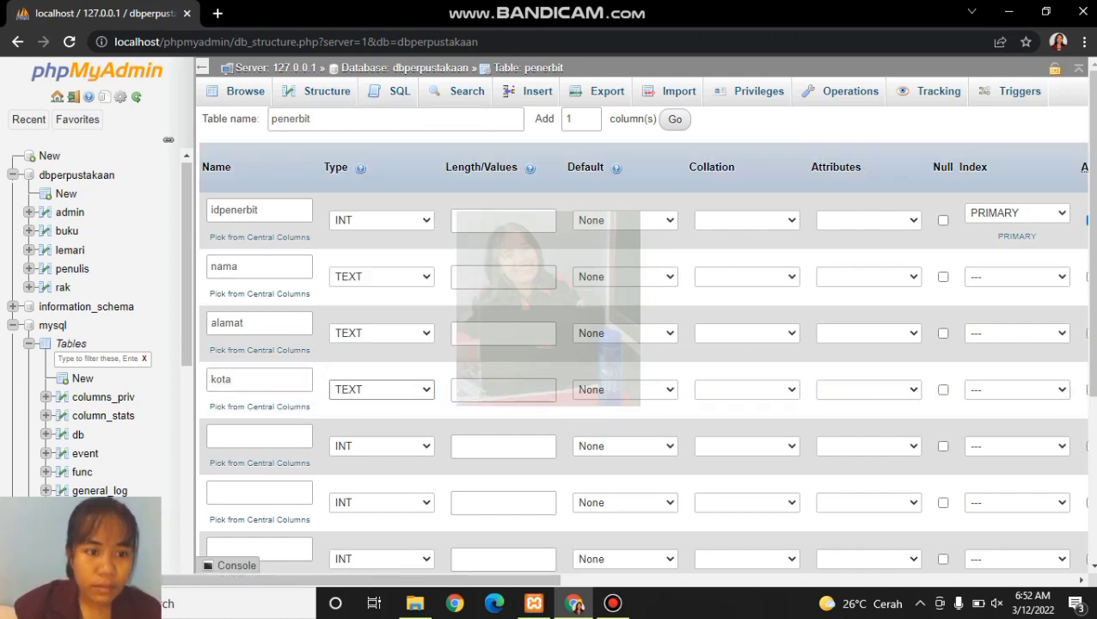
- Define the fifth and sixth penerbit columns as email and telepon, both with type TEXT
left_click(260, 436)
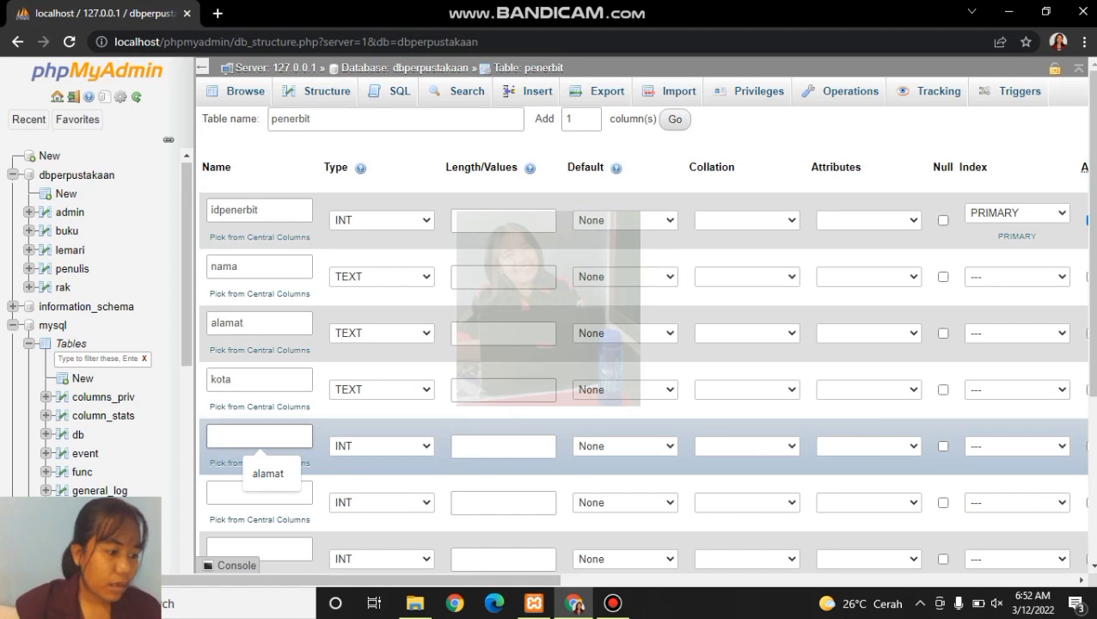
type("email")
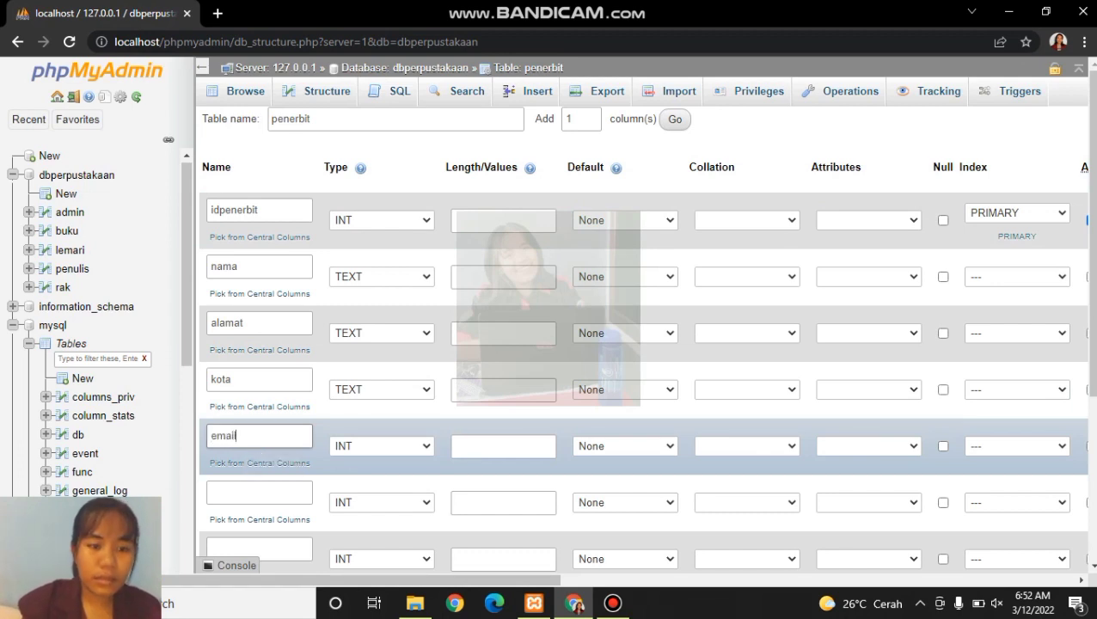
left_click(382, 445)
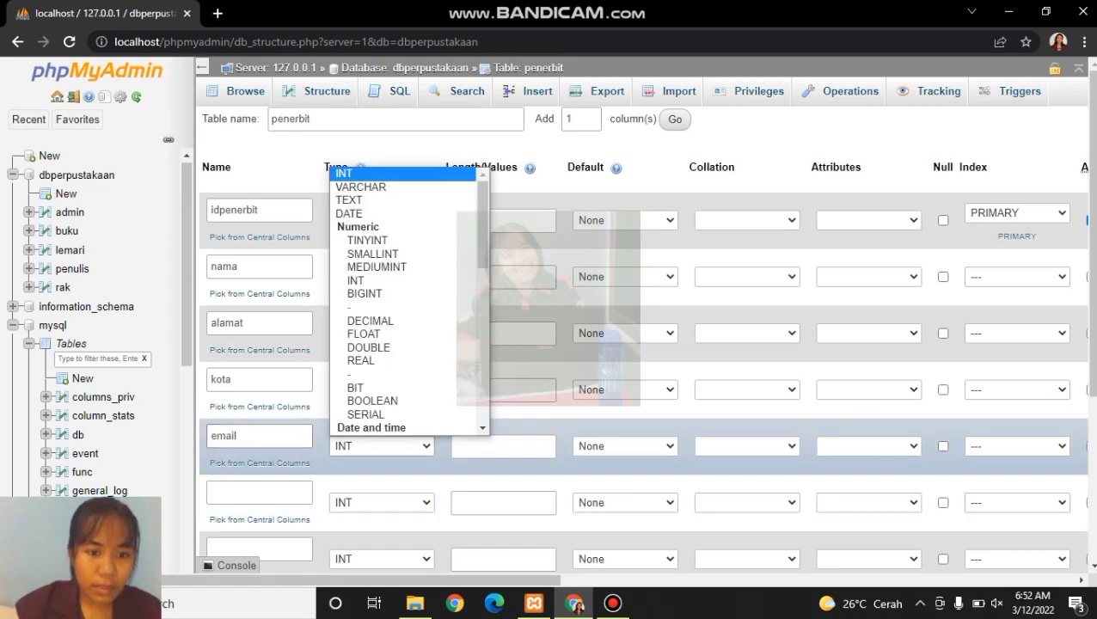
left_click(350, 200)
left_click(260, 492)
type("telepon")
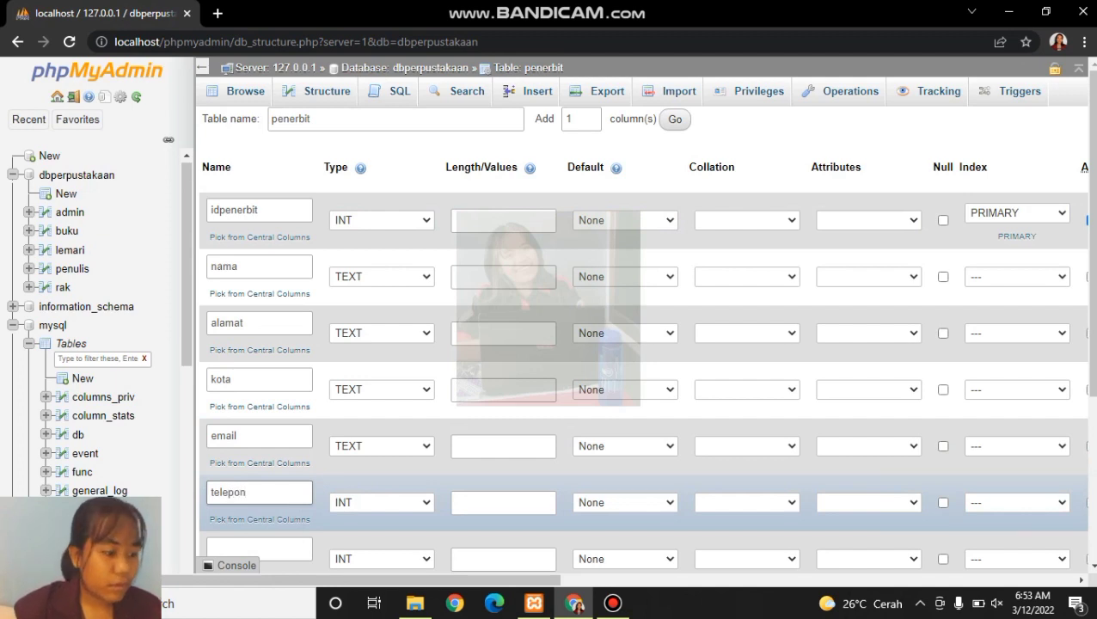
left_click(382, 503)
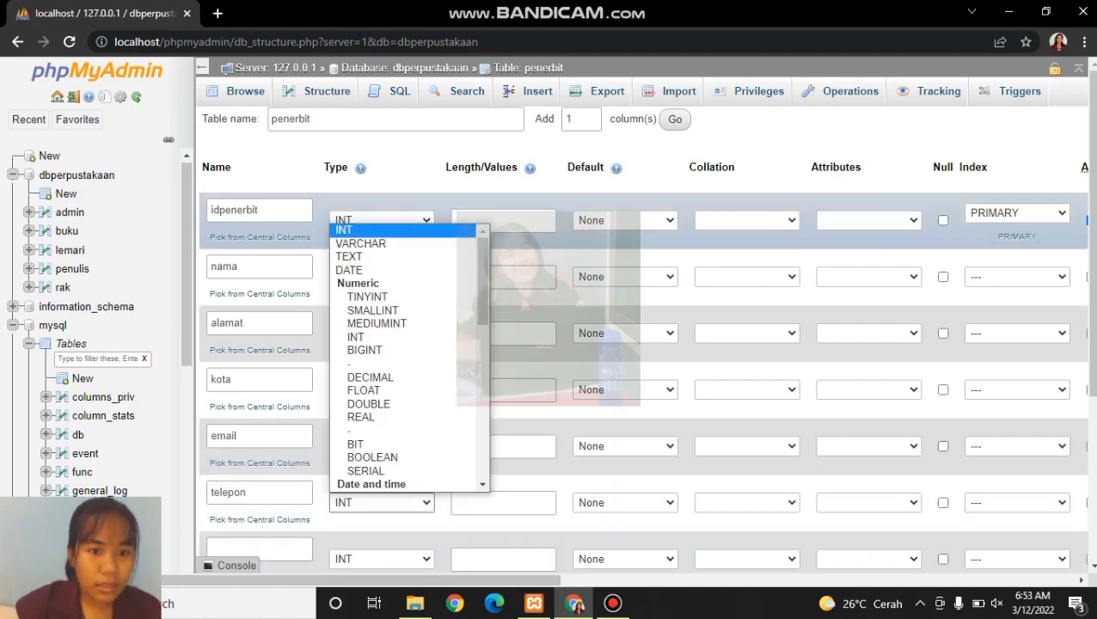
left_click(349, 256)
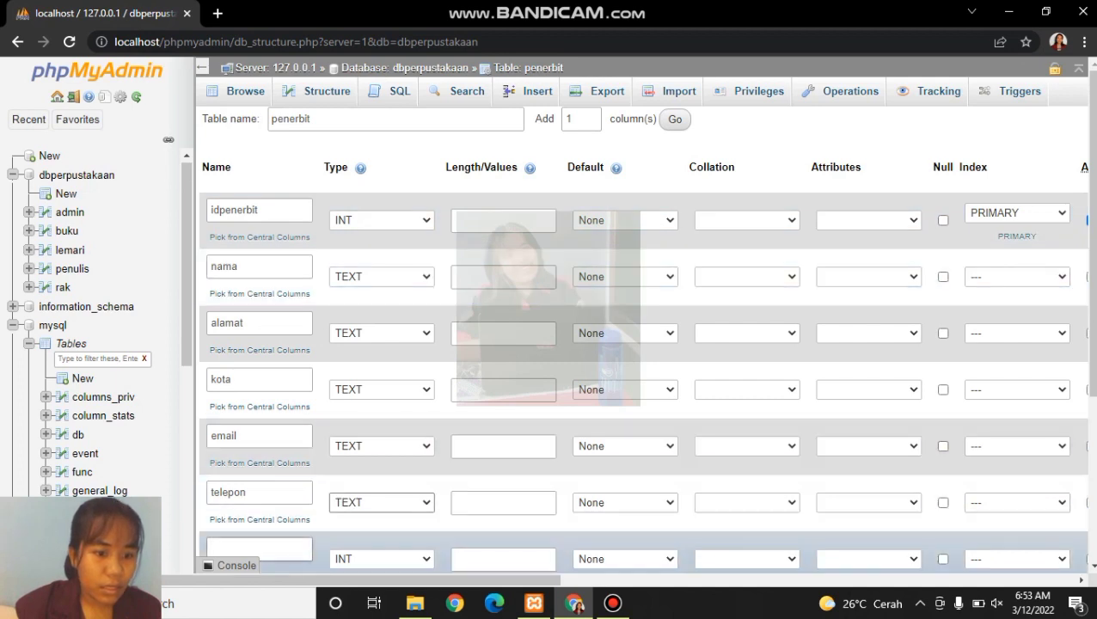
- Name the seventh penerbit column status and give it type CHAR with length 1
left_click(254, 547)
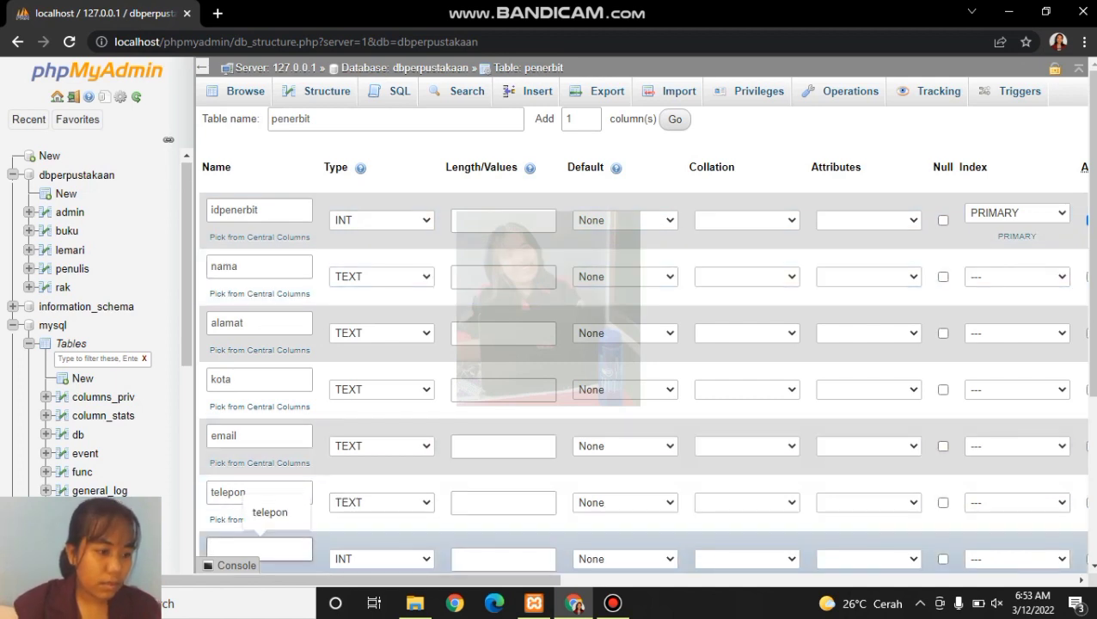
type("status")
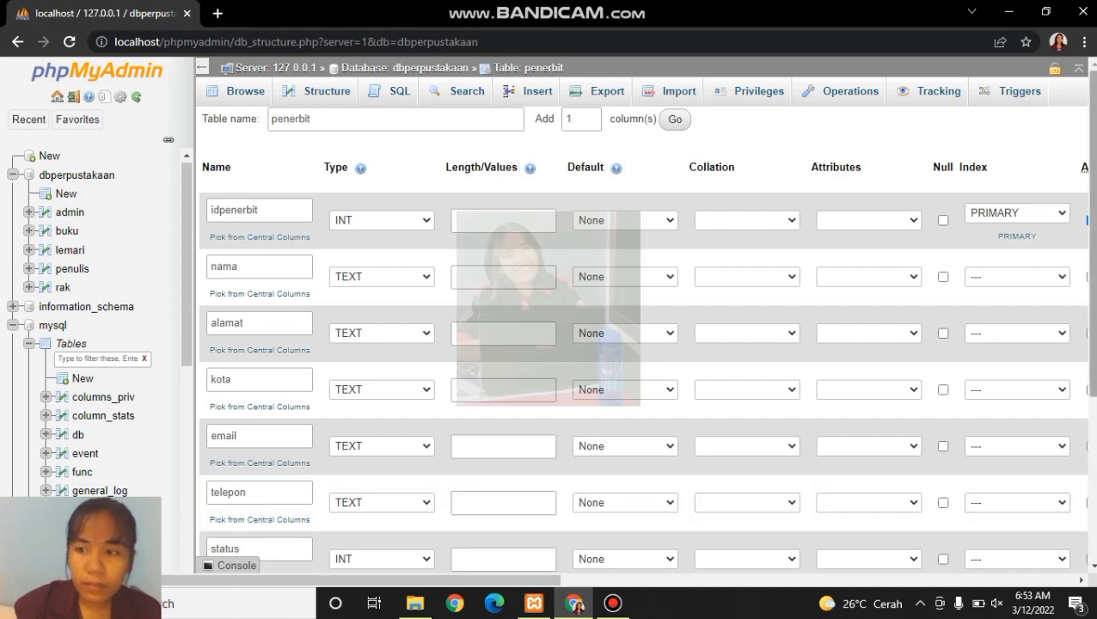
scroll(602, 516, "down", 1)
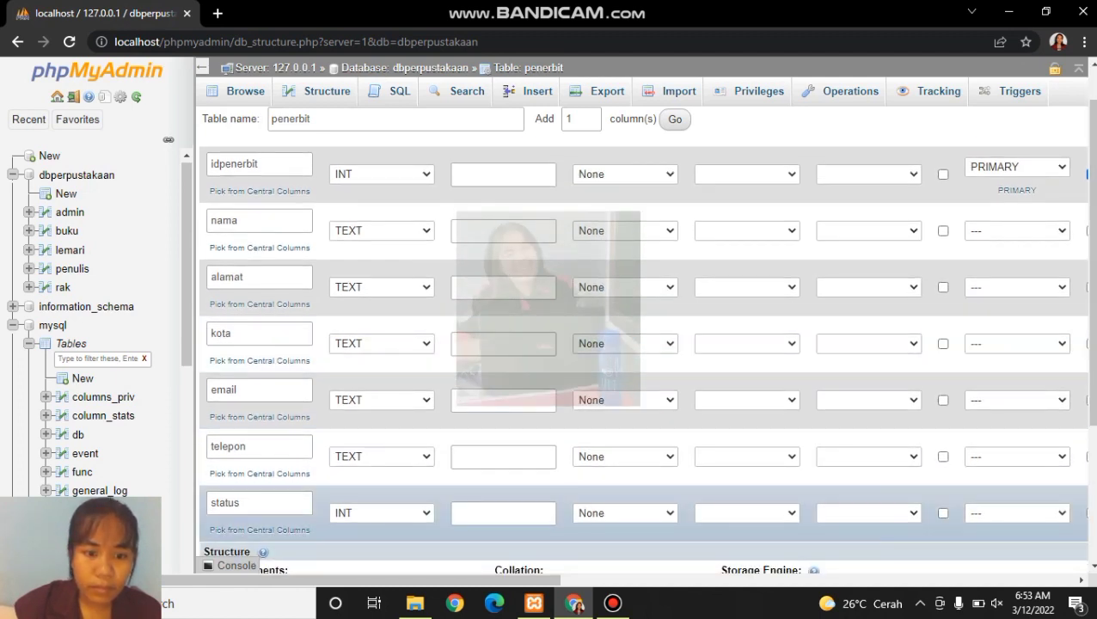
left_click(381, 230)
scroll(370, 307, "down", 4)
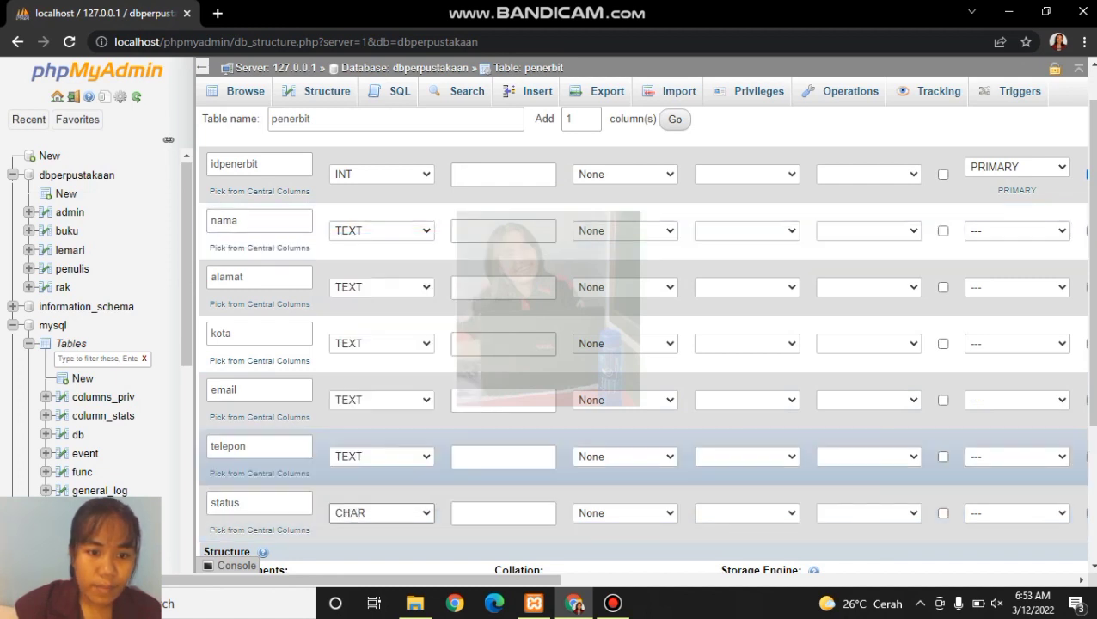
left_click(362, 432)
left_click(503, 514)
type("1")
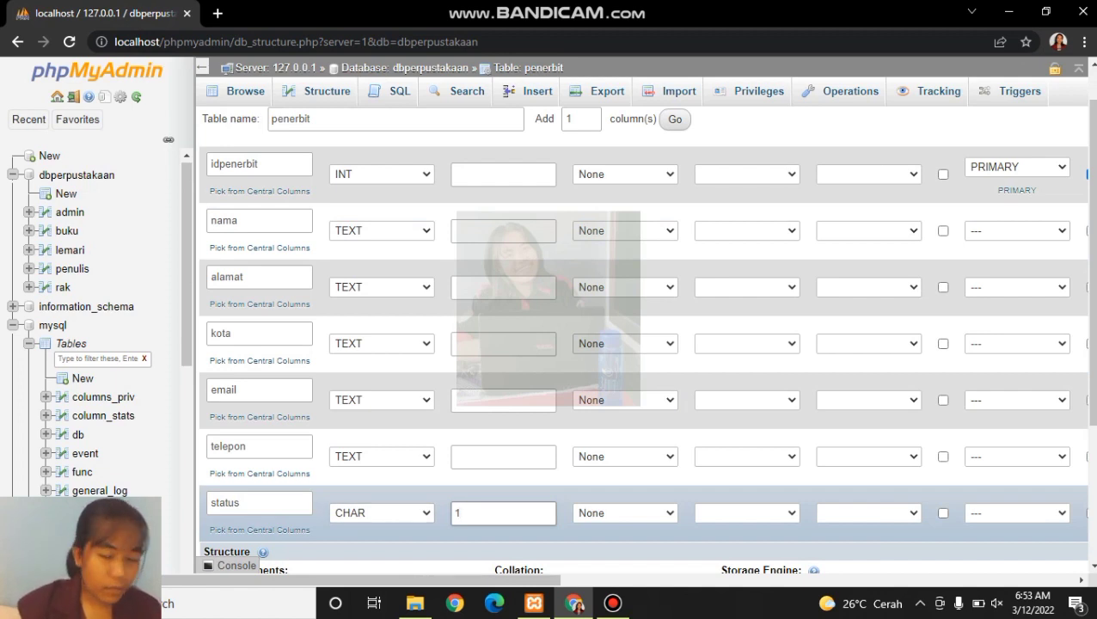
- Save the penerbit table definition
scroll(645, 335, "down", 2)
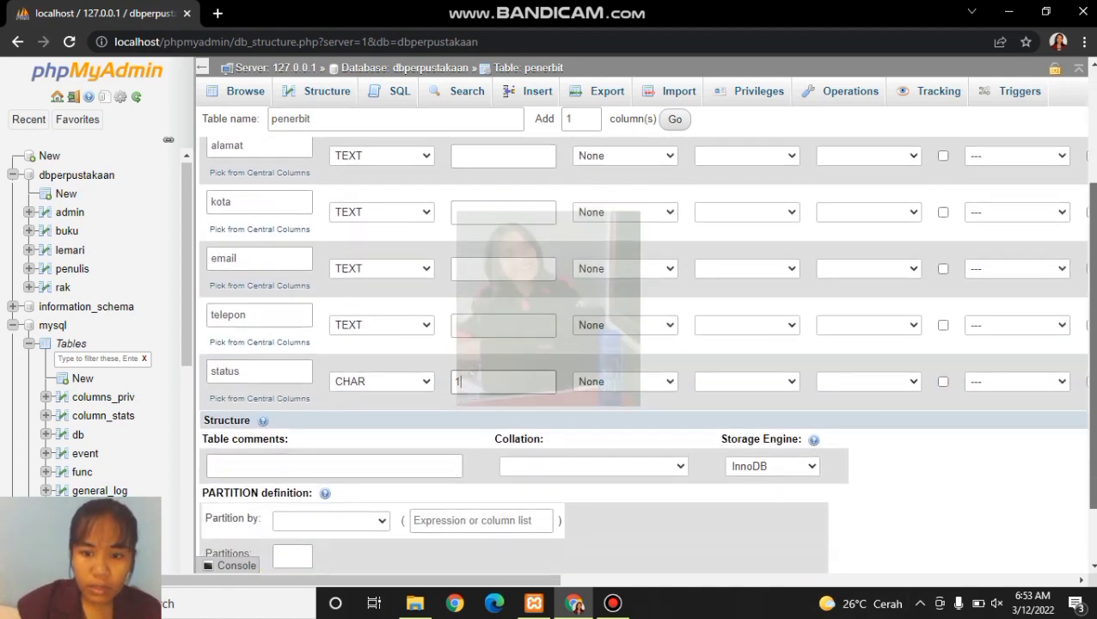
scroll(645, 335, "down", 2)
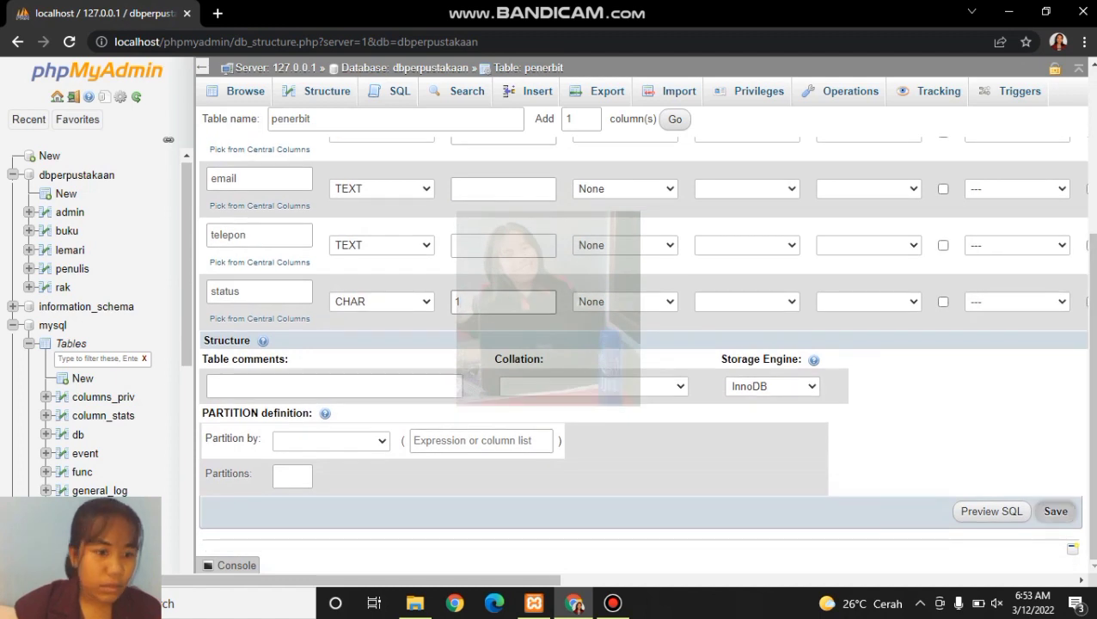
left_click(1056, 511)
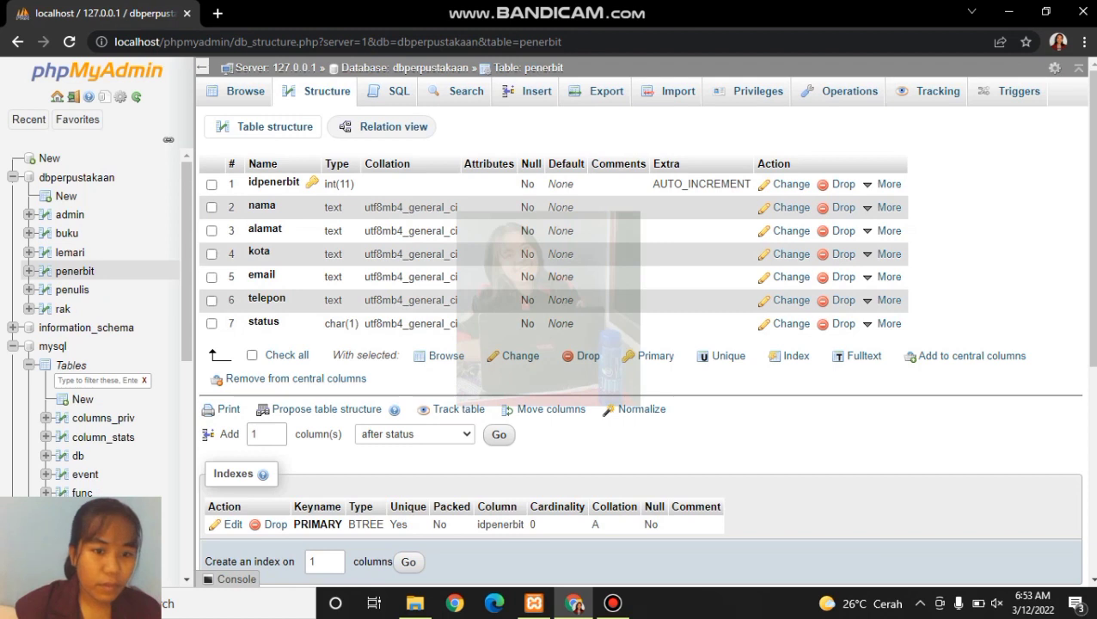
- Start a new table named jenis with 2 columns in the dbperpustakaan database
left_click(76, 178)
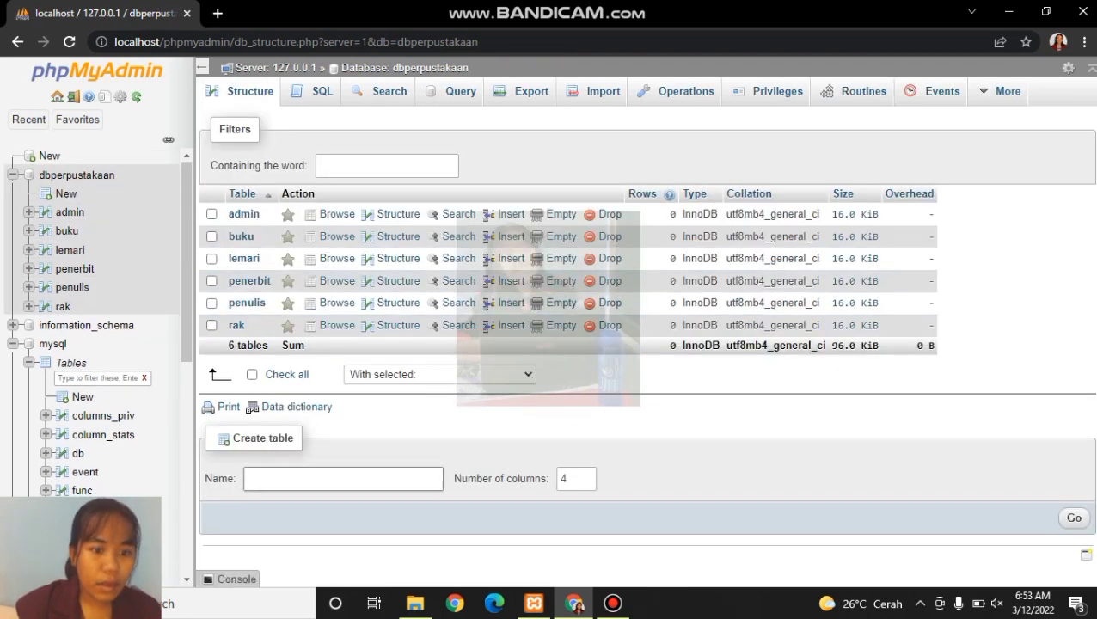
left_click(343, 479)
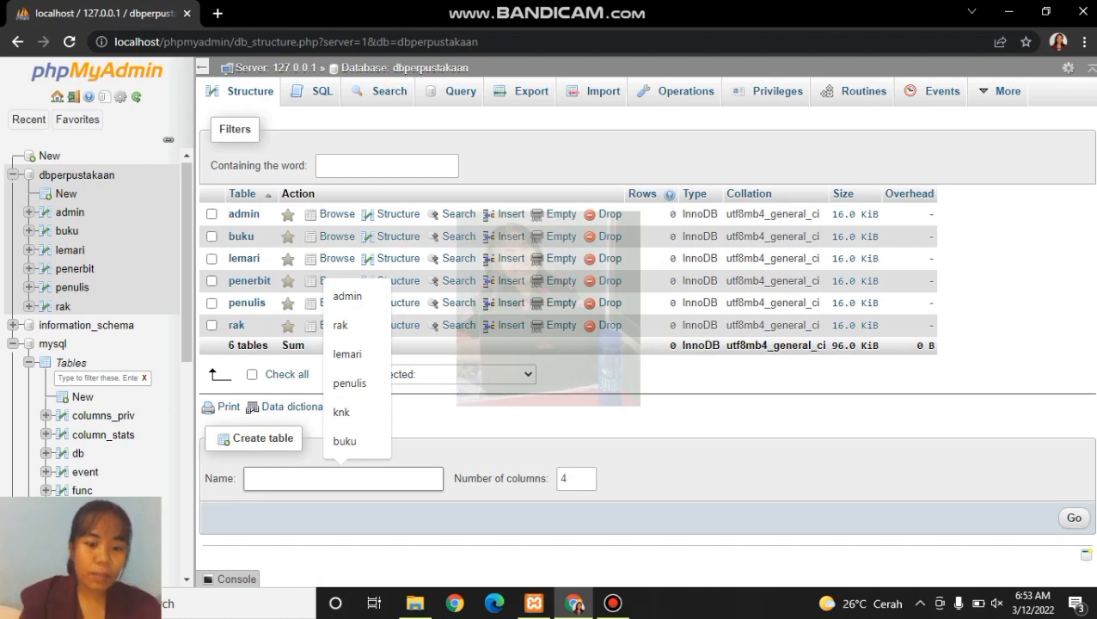
type("jenis")
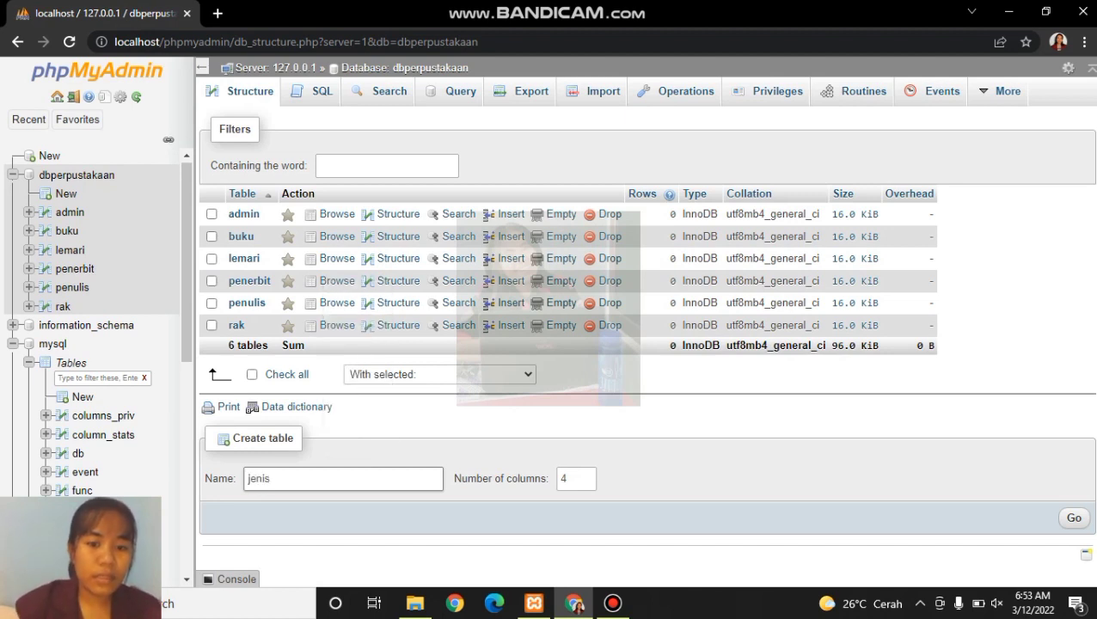
key("Tab")
type("3")
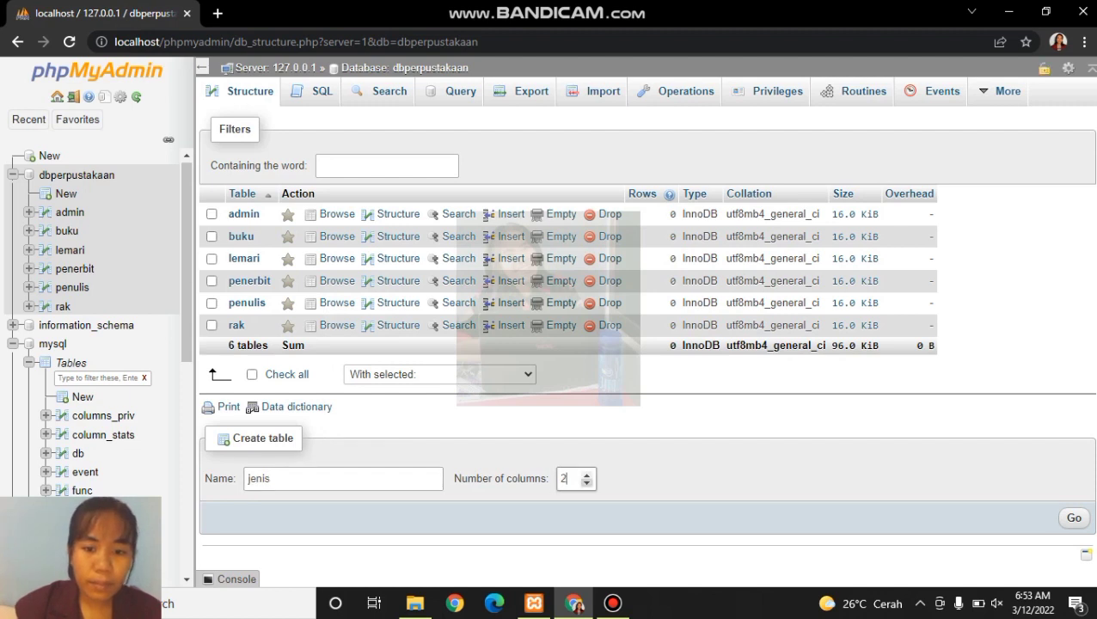
key("Return")
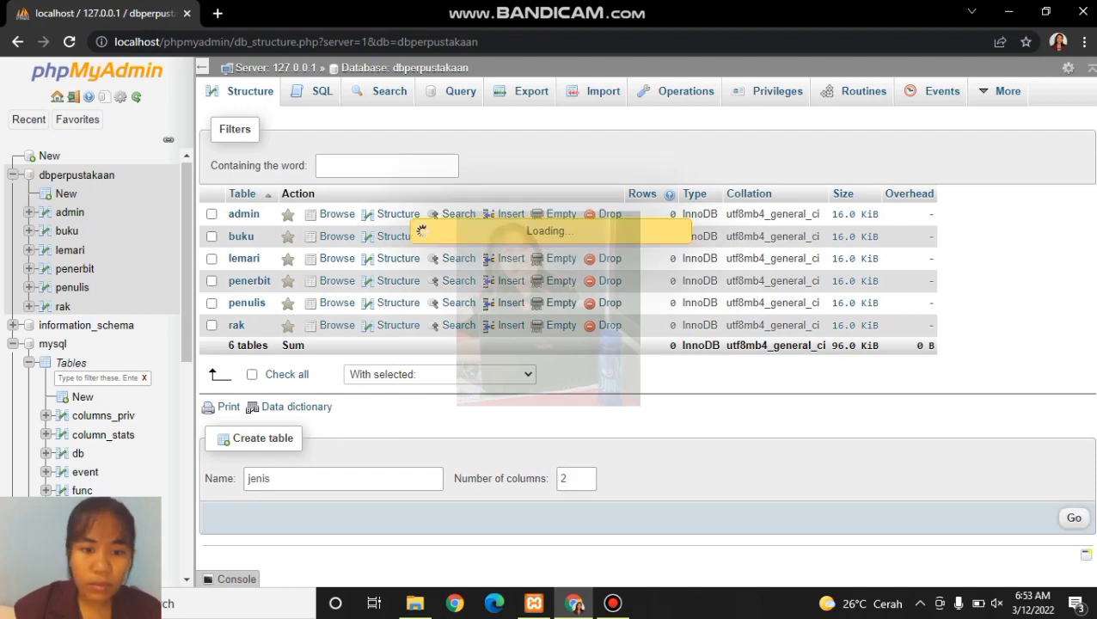
- Name the two columns of the jenis table idjenisbuku and nama
left_click(259, 211)
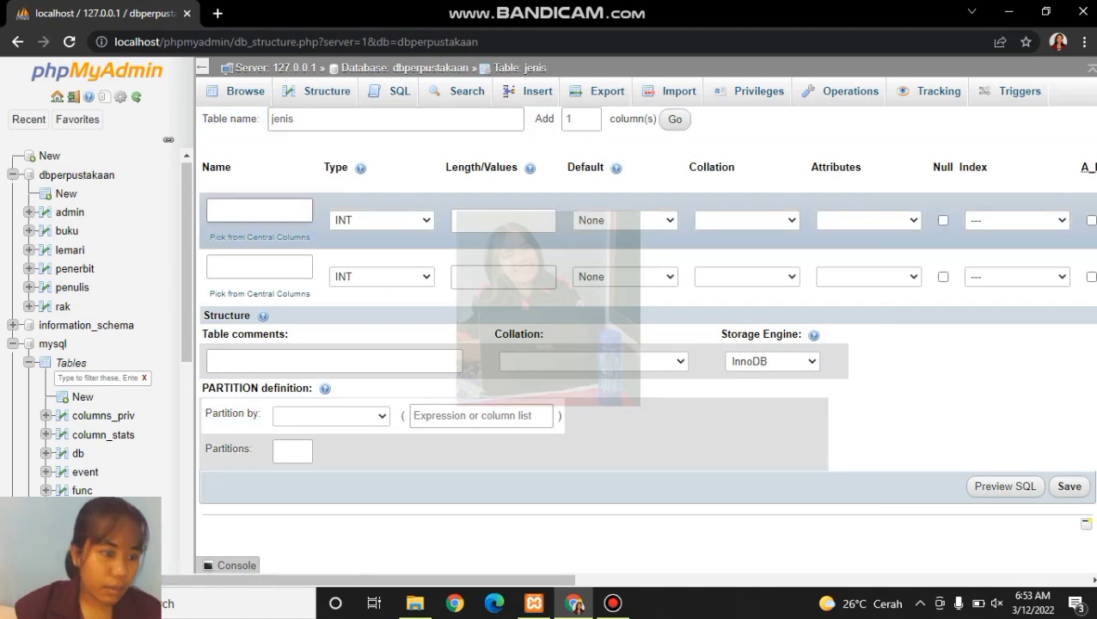
type("idjenis")
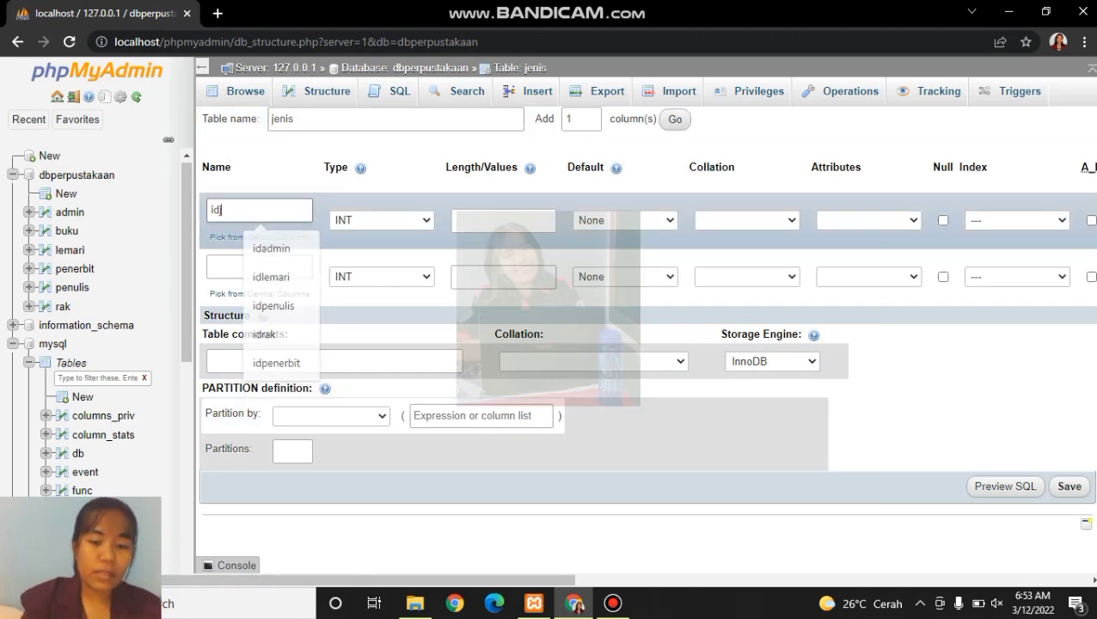
type("buku")
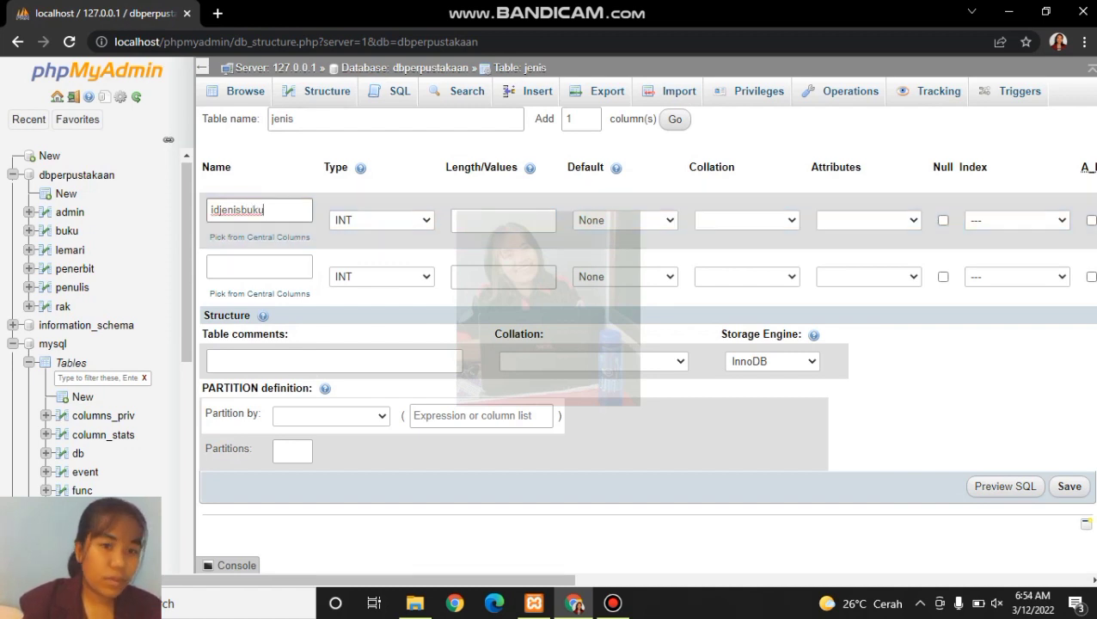
left_click(260, 267)
type("nama")
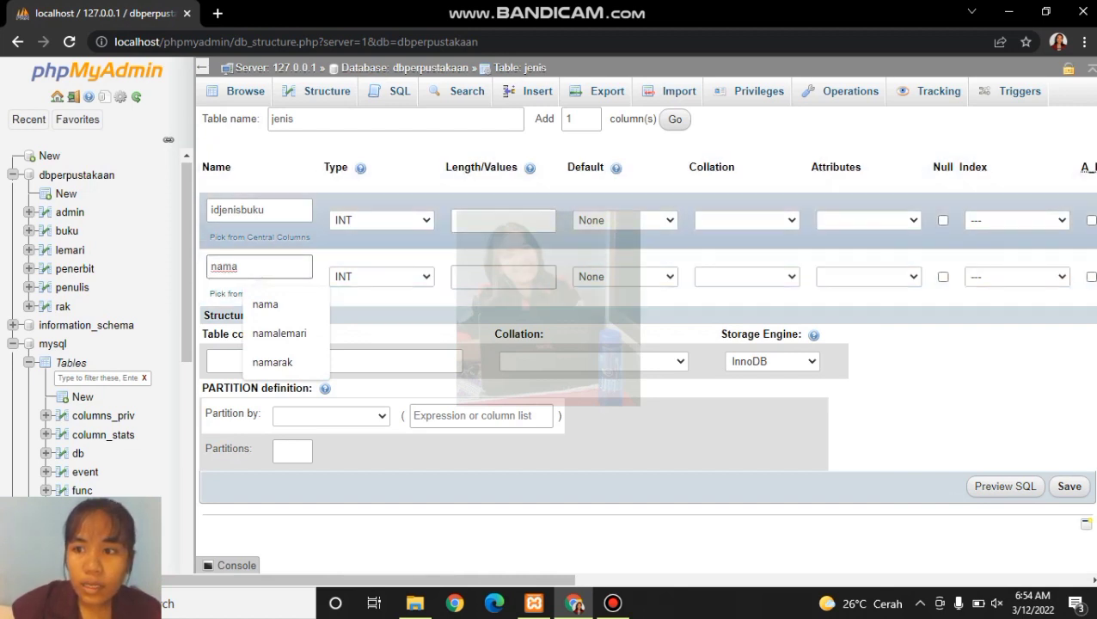
- Make idjenisbuku the primary key of the jenis table and turn on auto increment for it
left_click(1018, 220)
left_click(1015, 247)
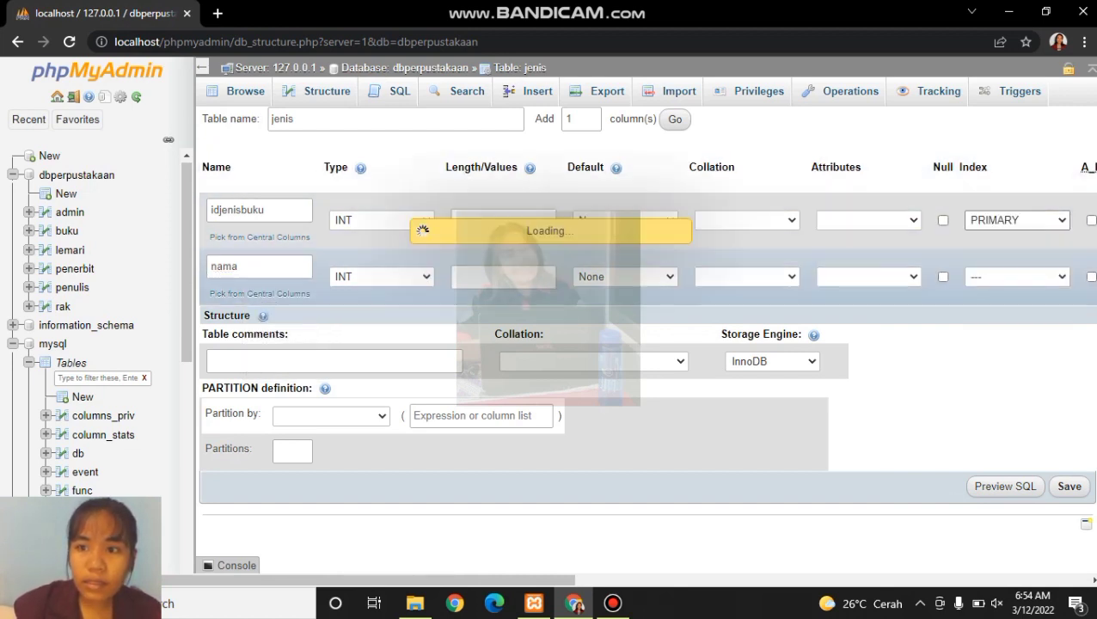
left_click(634, 437)
left_click_drag(516, 580, 632, 581)
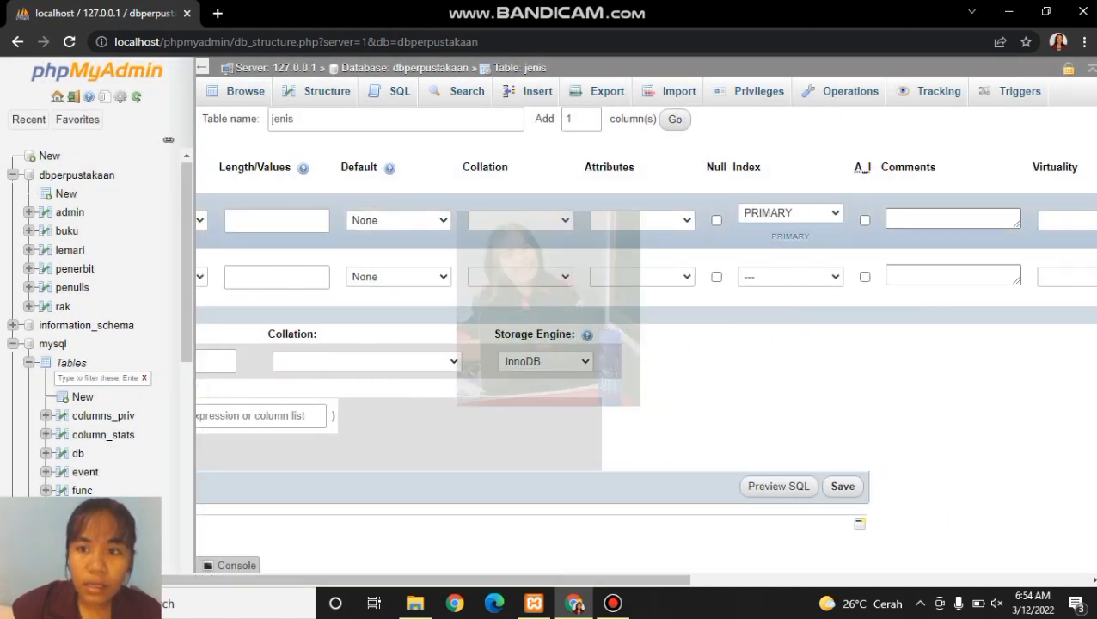
left_click(866, 220)
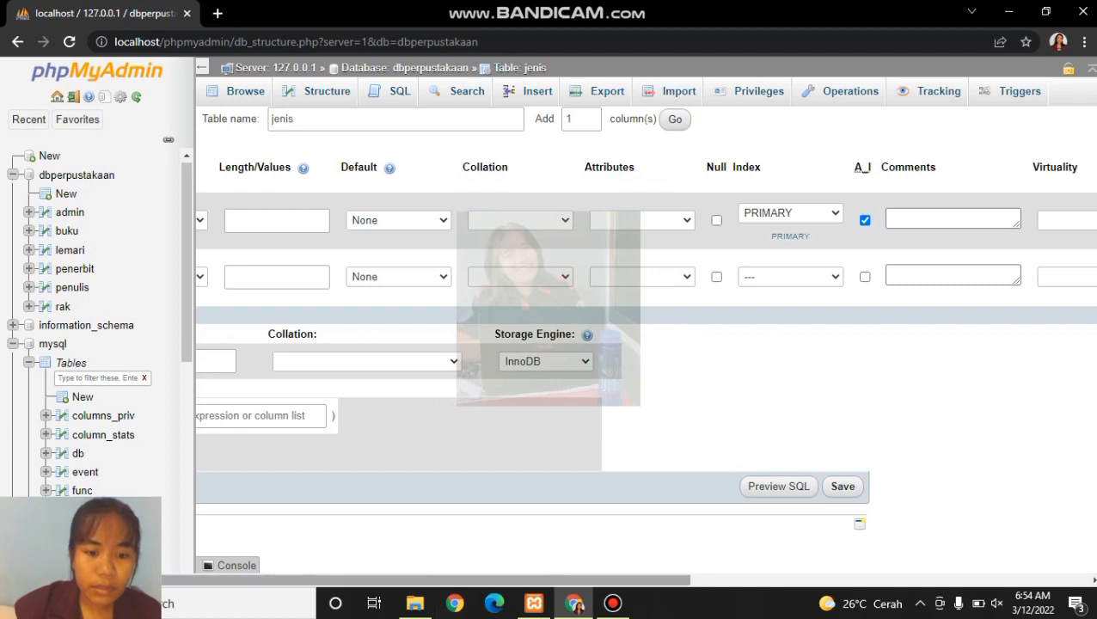
- Set the nama column's type to TEXT and save the jenis table
left_click_drag(632, 581, 516, 580)
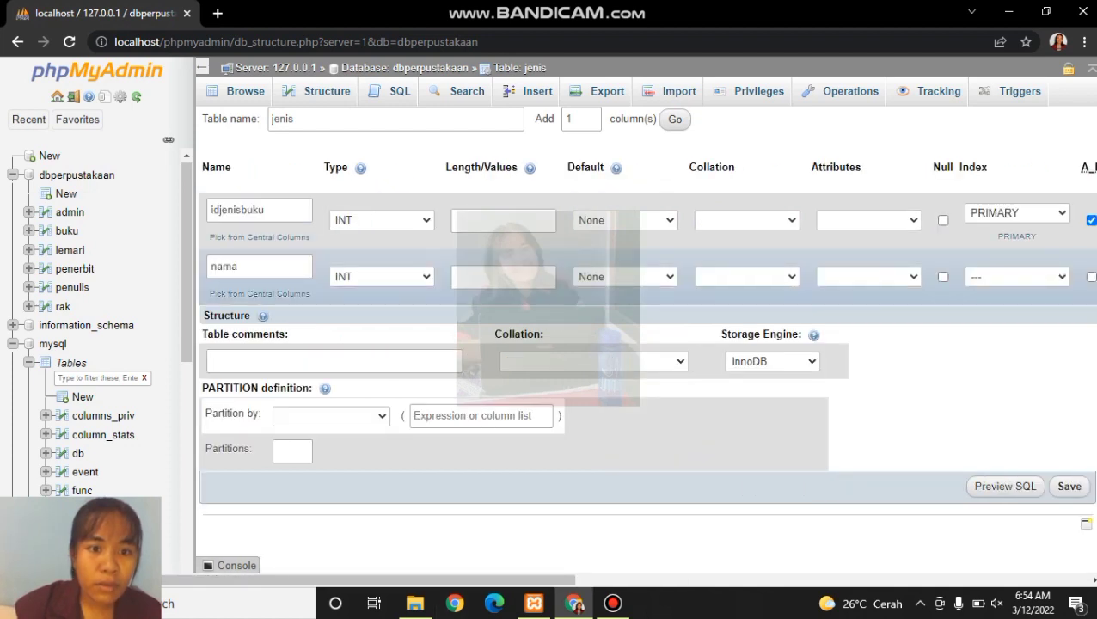
left_click(381, 276)
key("Down")
key("Down")
key("Return")
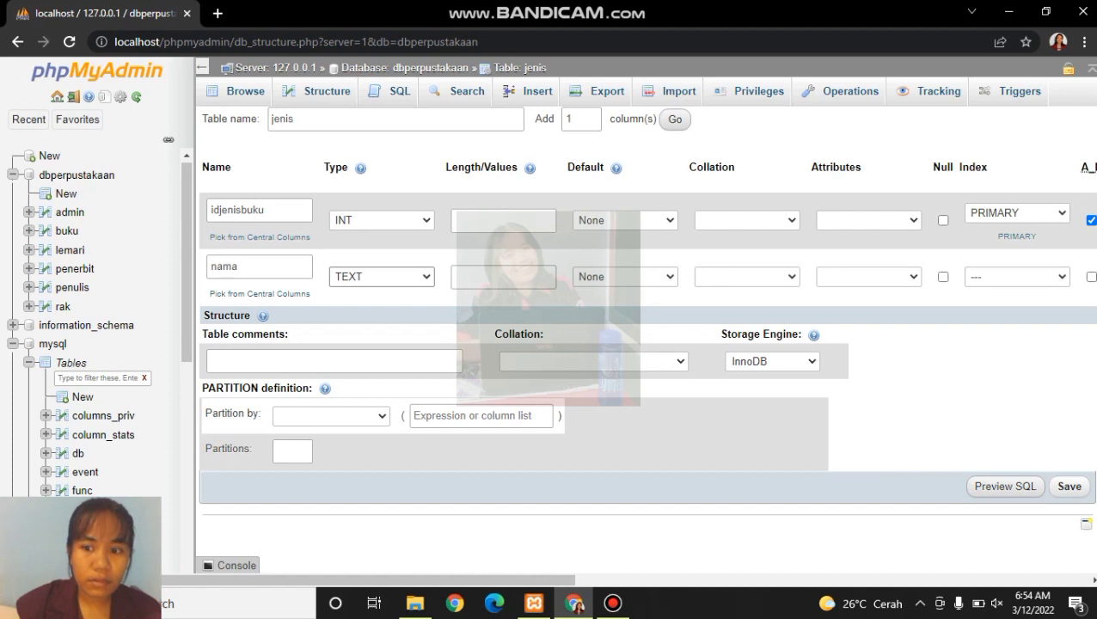
left_click(1069, 487)
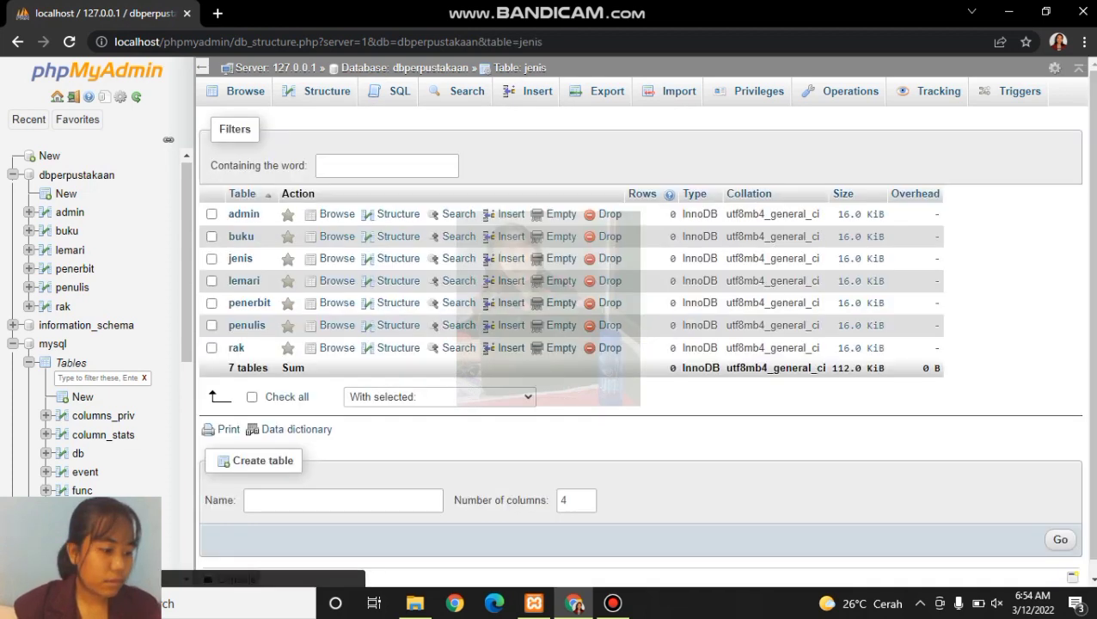
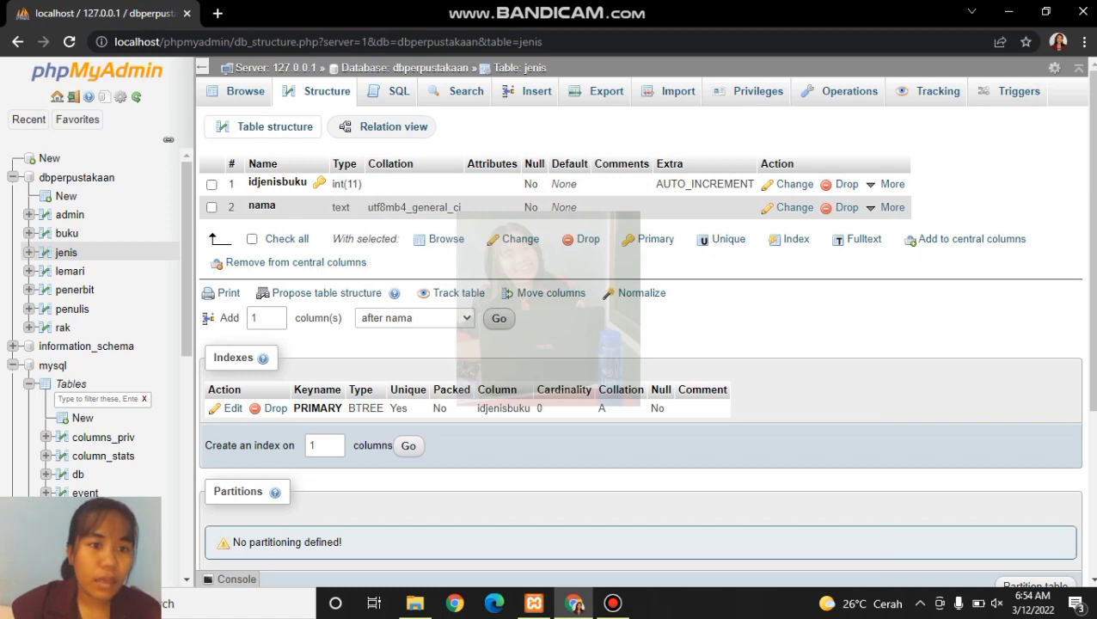
- Start a new table named profil with 8 columns in the dbperpustakaan database
left_click(77, 177)
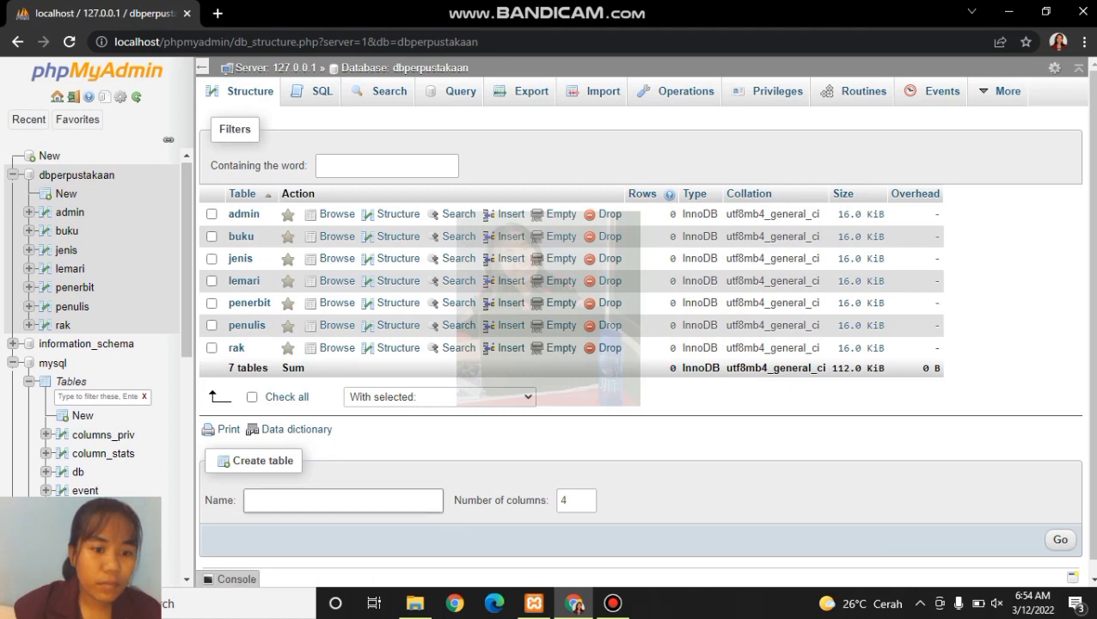
left_click(344, 501)
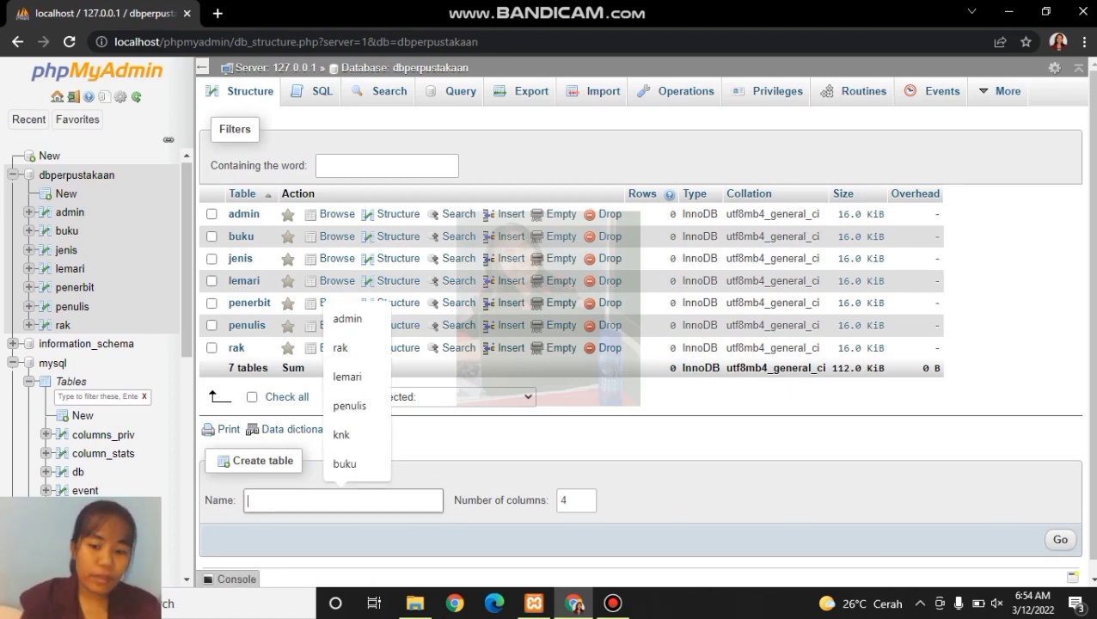
type("profil")
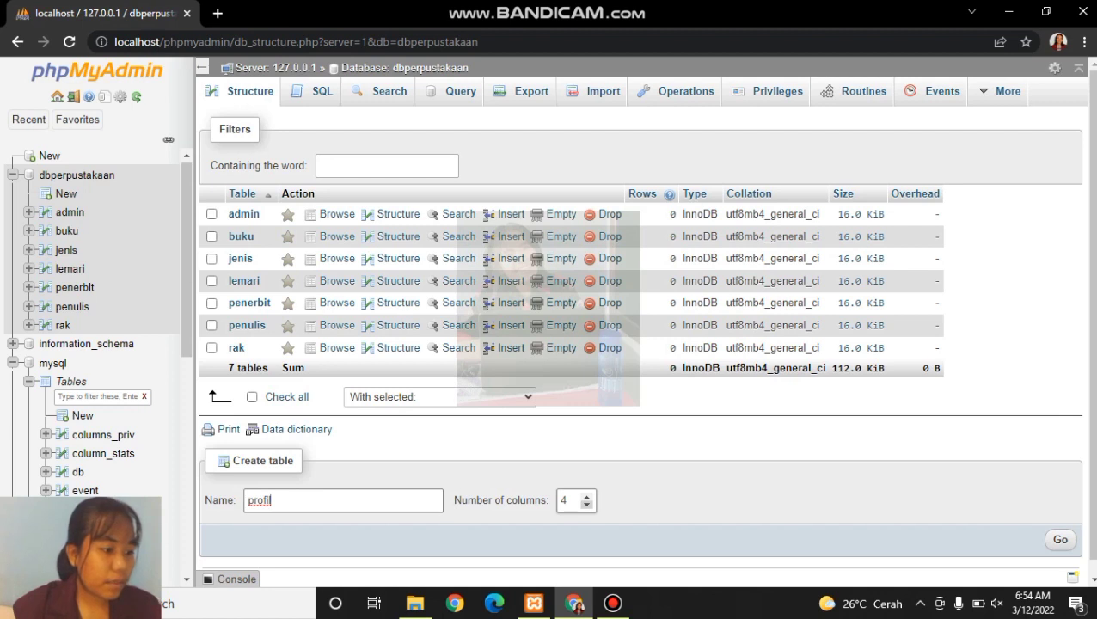
key("Tab")
type("7")
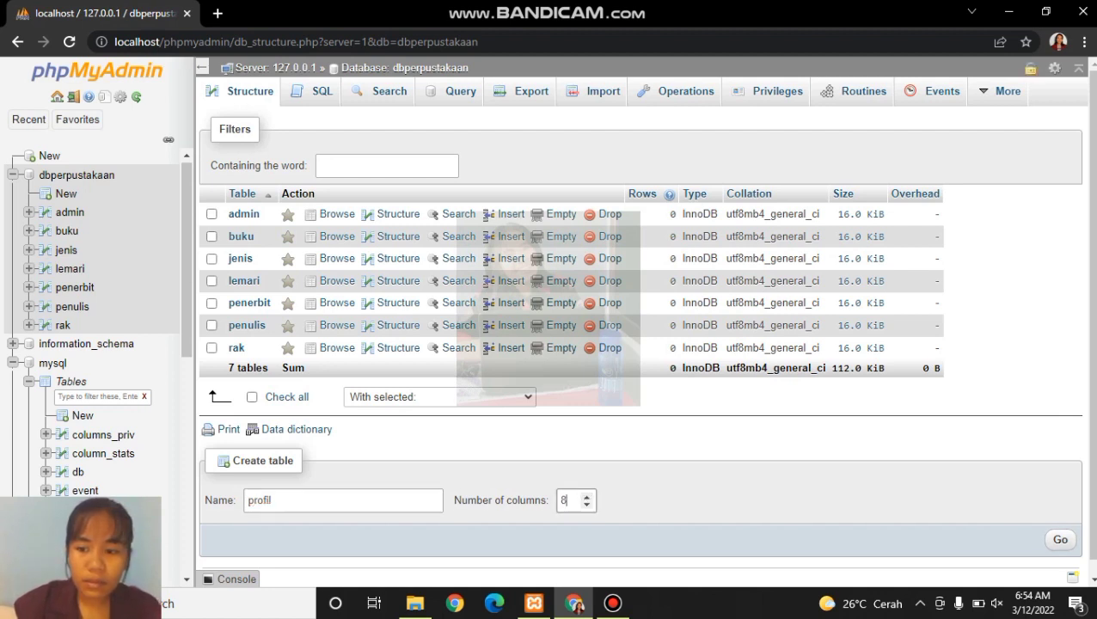
key("Return")
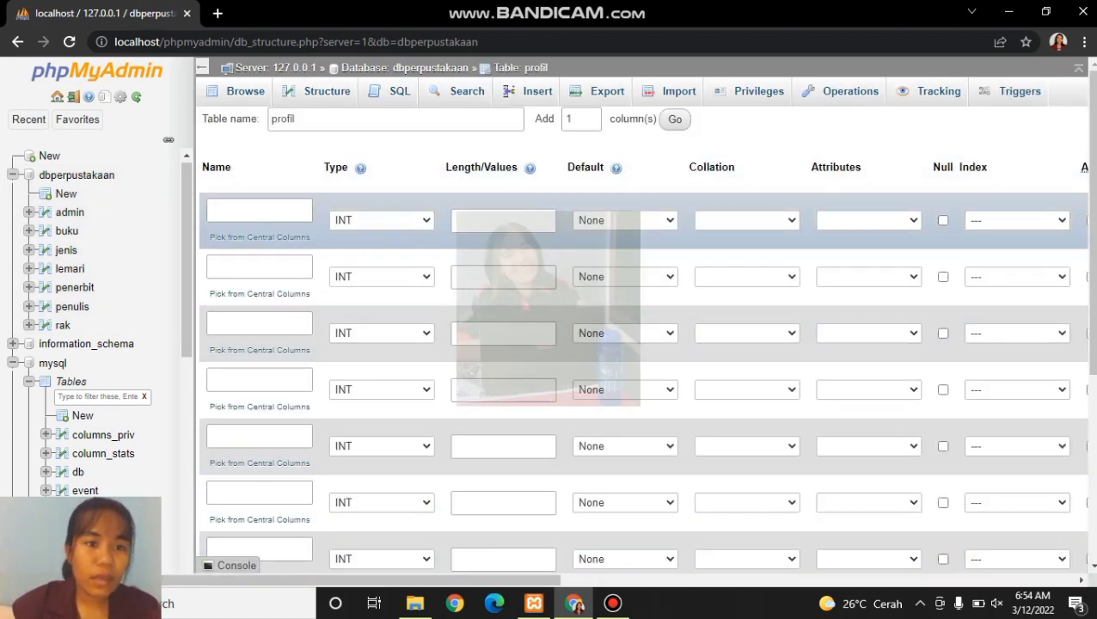
- Name the first profil column idprofil and make it the primary key with auto increment
left_click(258, 211)
type("idprofil")
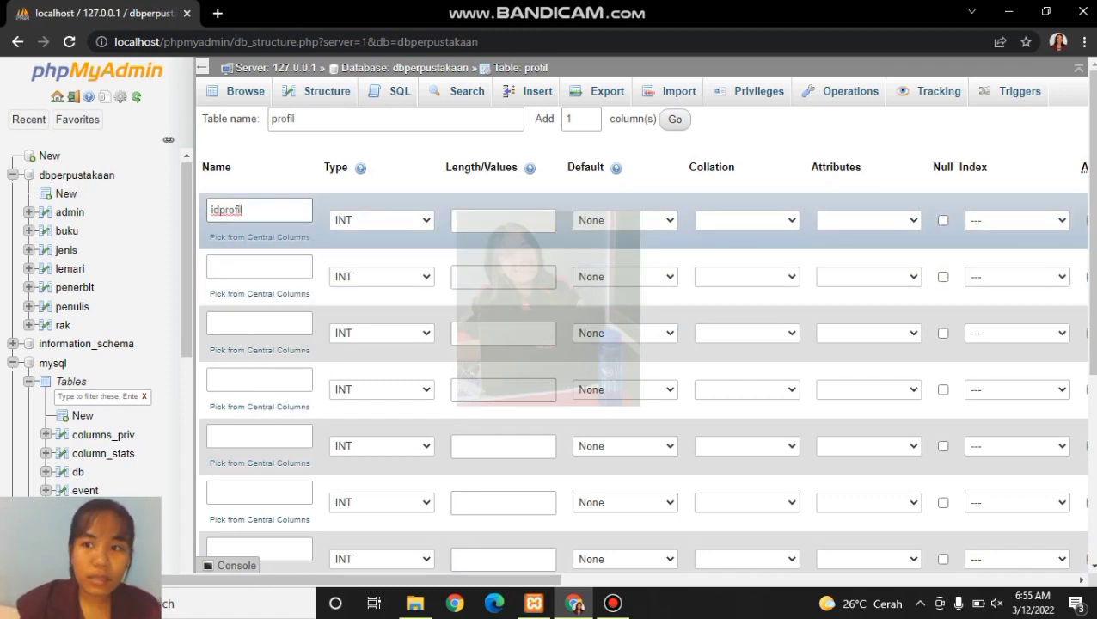
left_click(1016, 221)
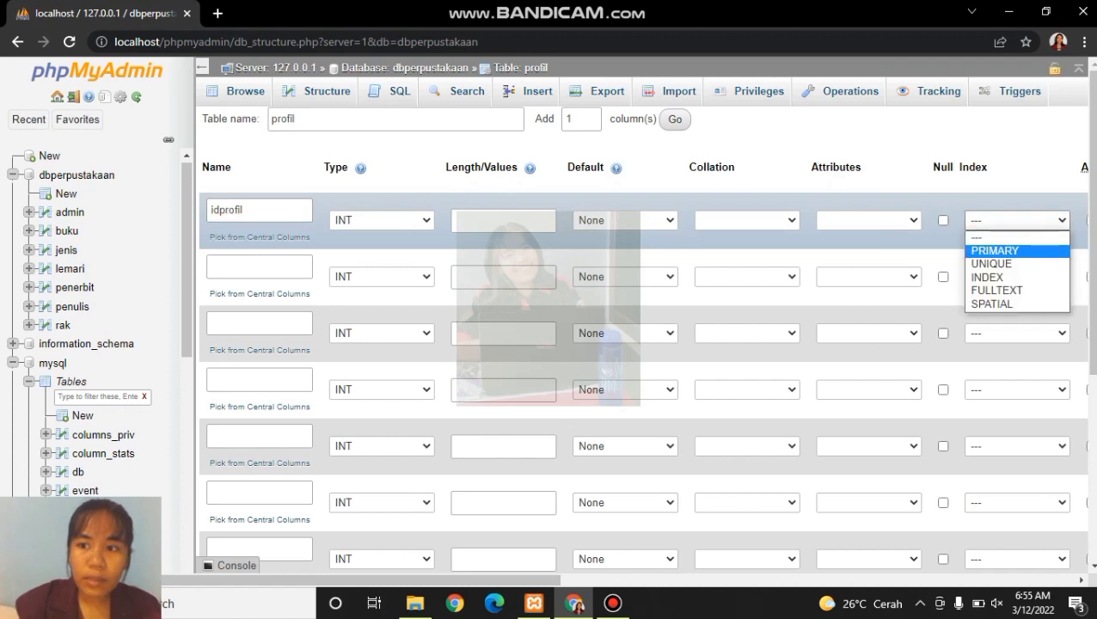
left_click(998, 247)
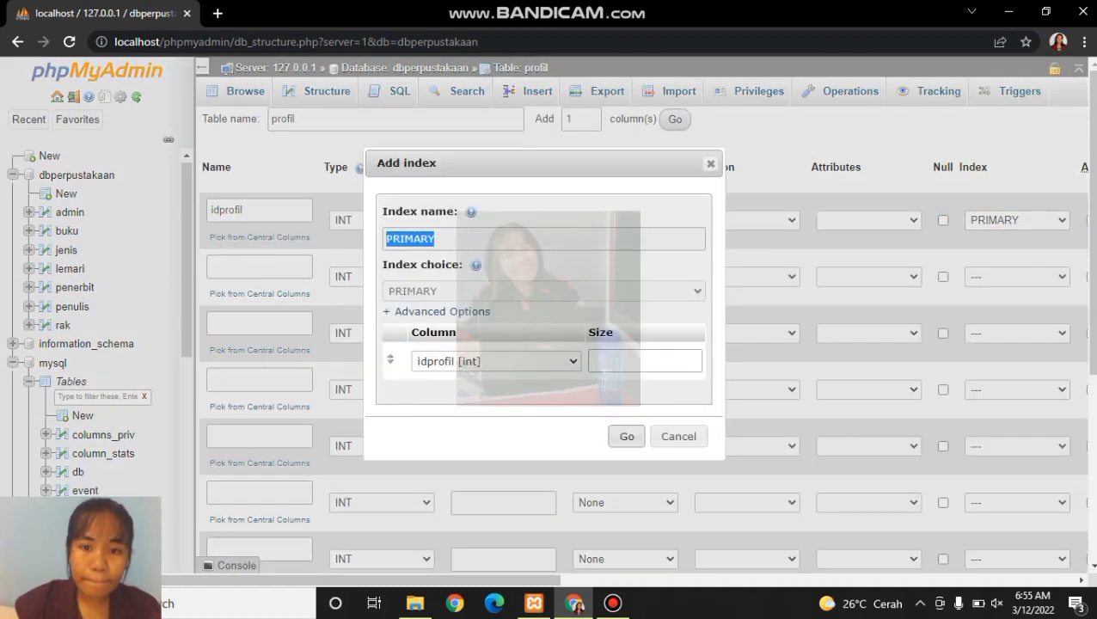
left_click(627, 436)
left_click_drag(516, 581, 702, 581)
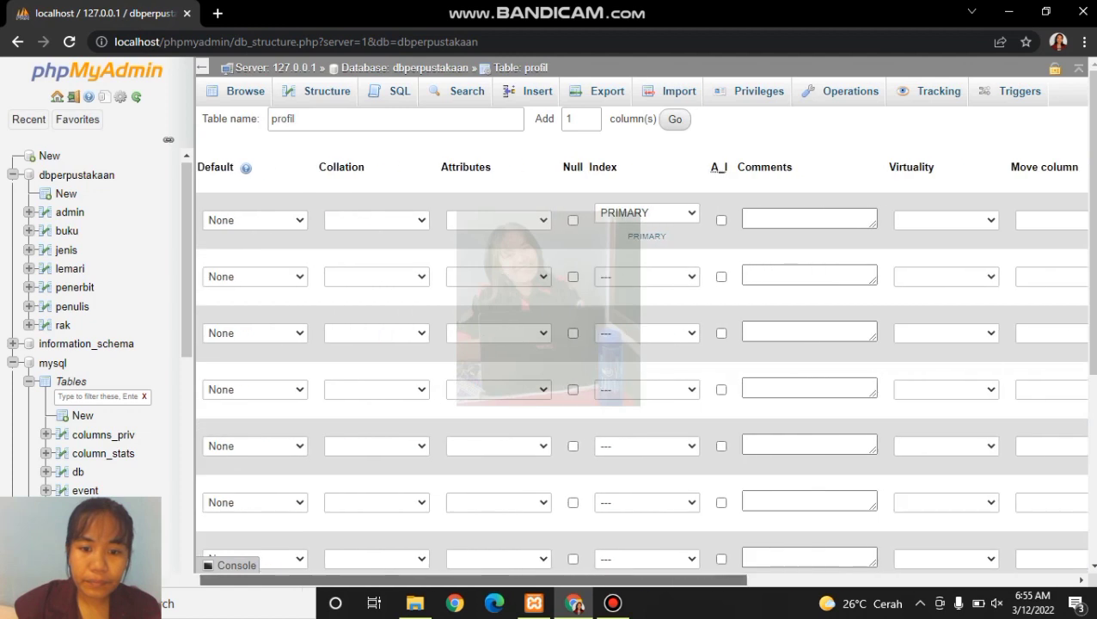
left_click(721, 221)
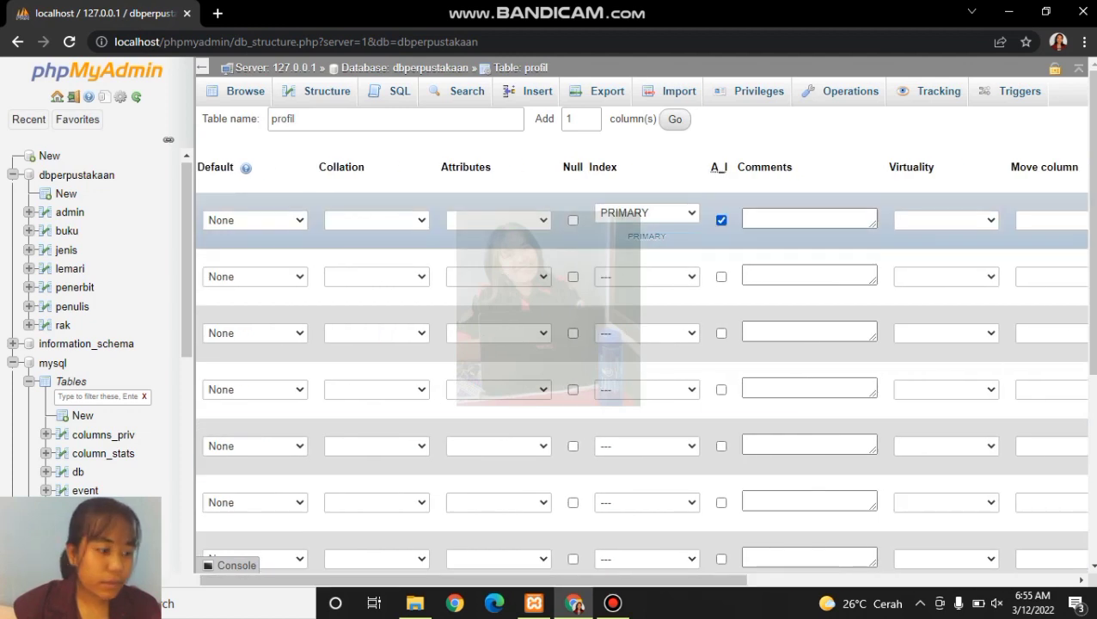
- Name the second and third profil columns namaperpustakaan and alamat
left_click_drag(692, 580, 506, 581)
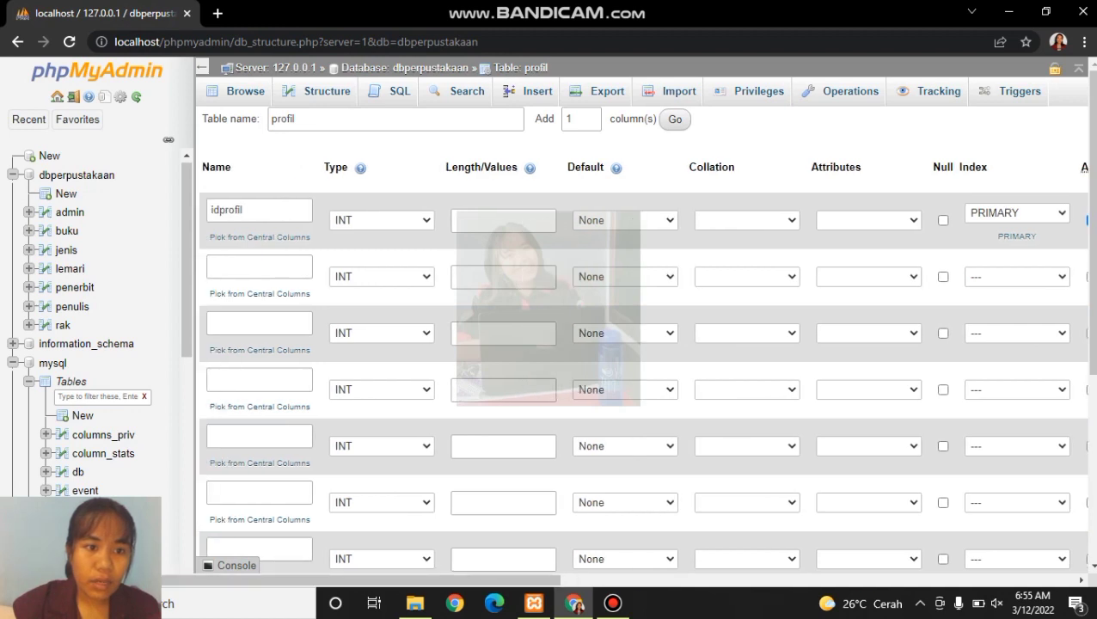
left_click(260, 268)
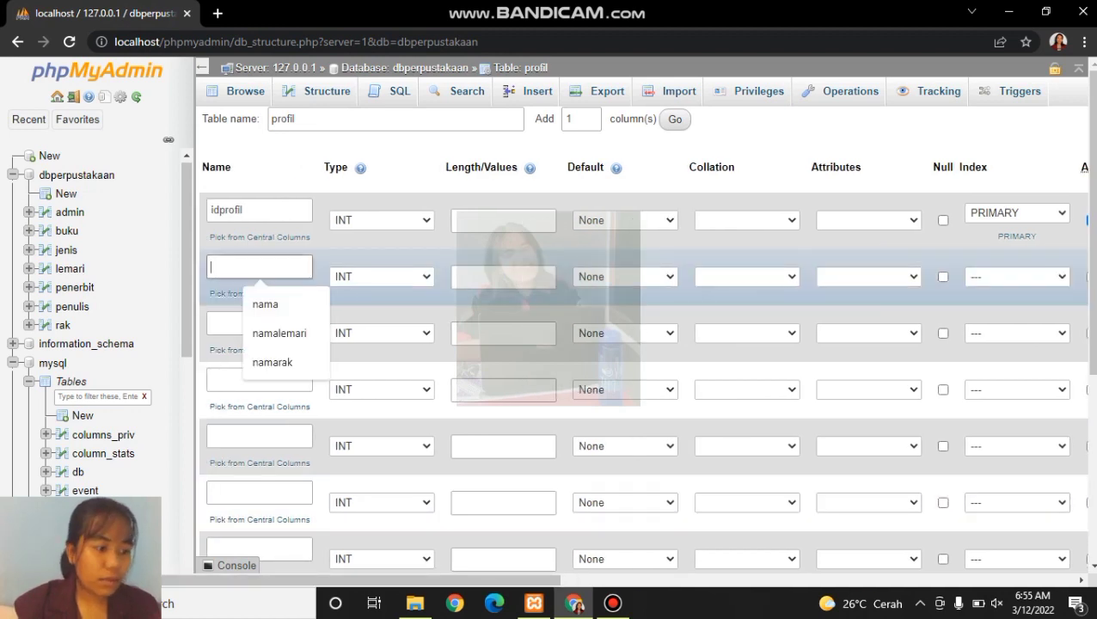
type("nama")
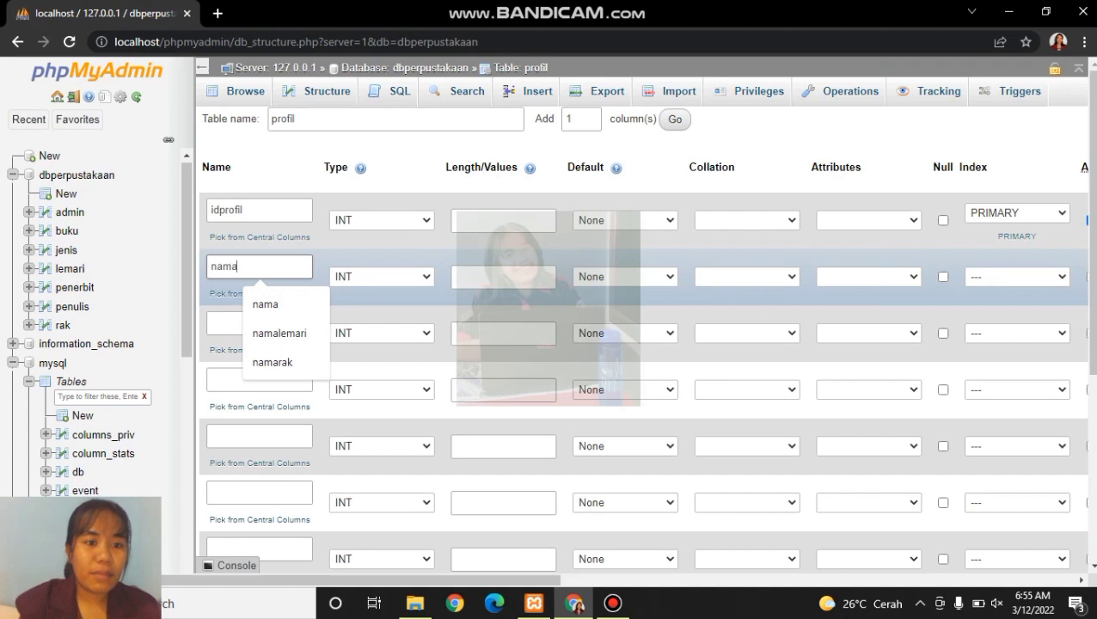
type("per")
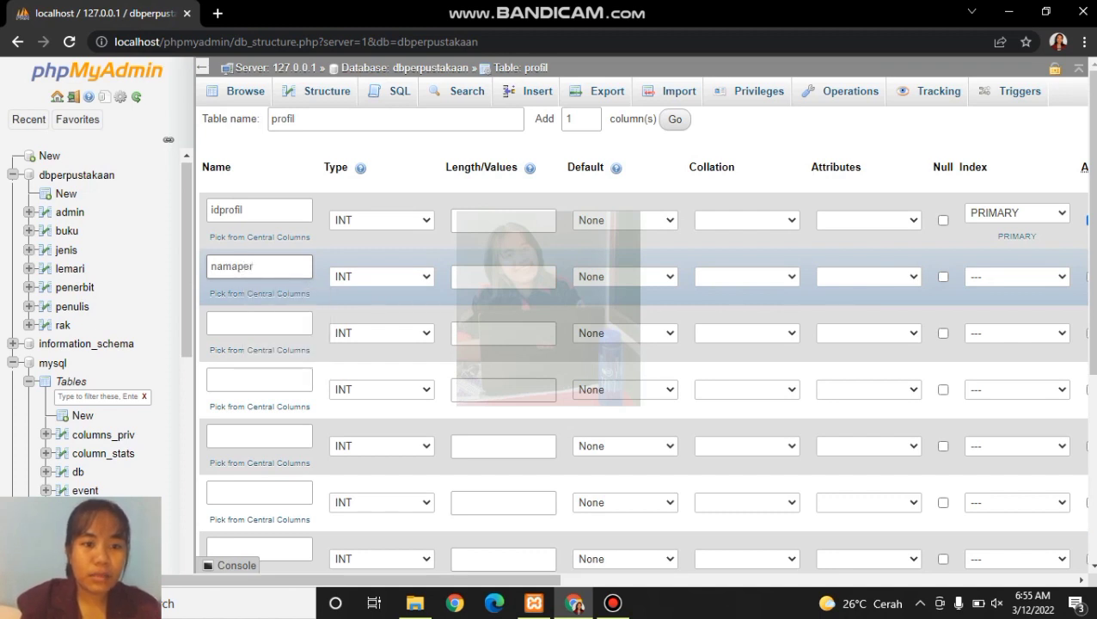
type("pustakaan")
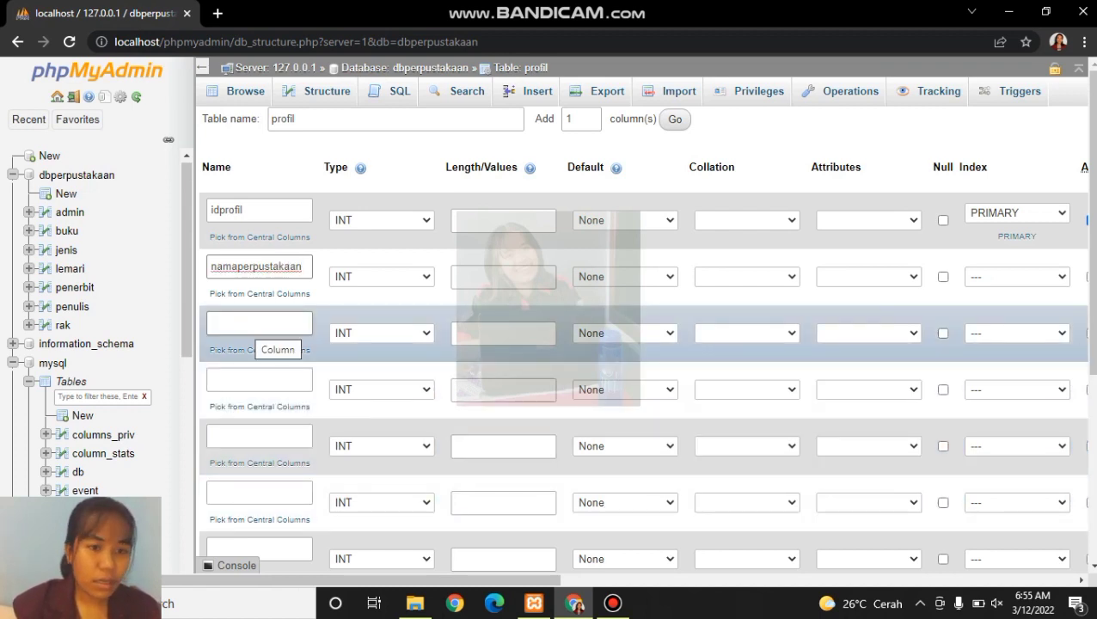
left_click(256, 325)
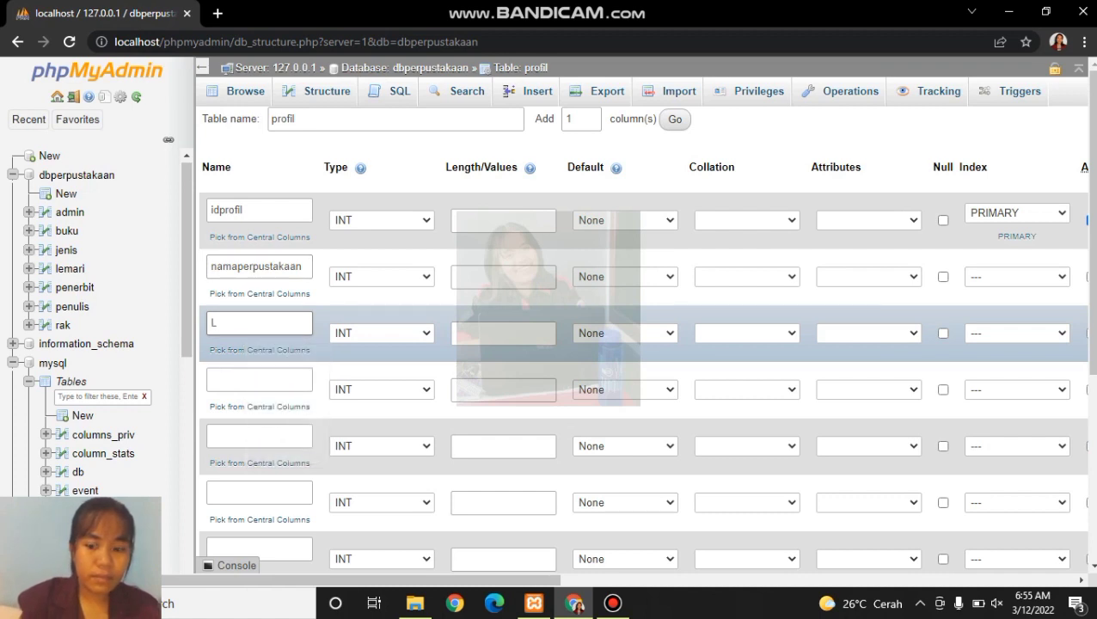
type("alamat")
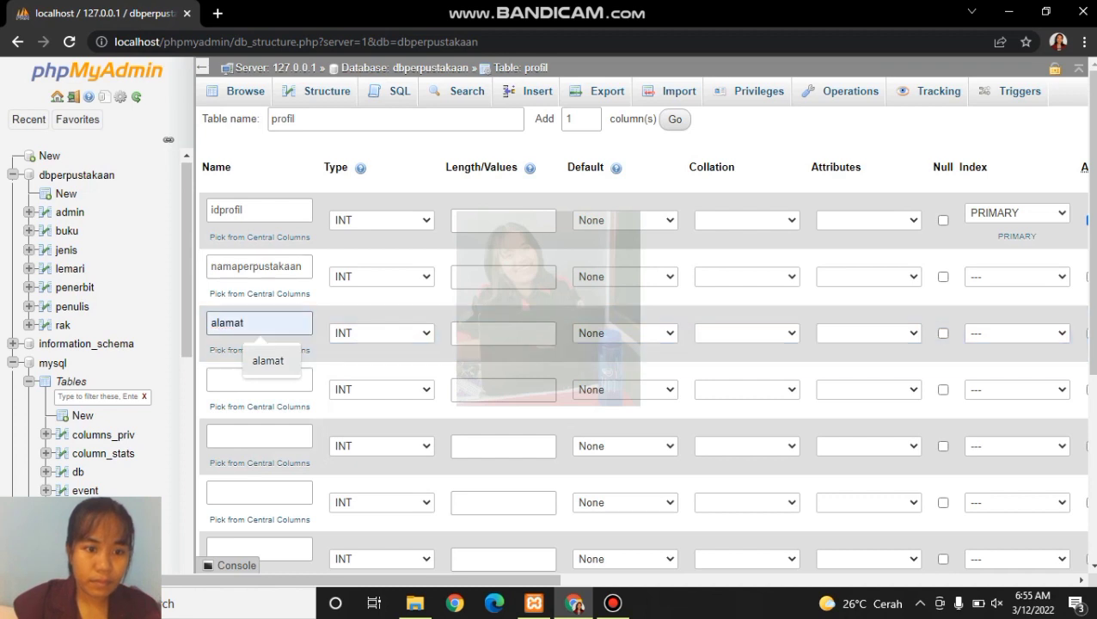
left_click(271, 361)
- Name the fourth, fifth and sixth profil columns email, telepon and url
left_click(263, 380)
type("email")
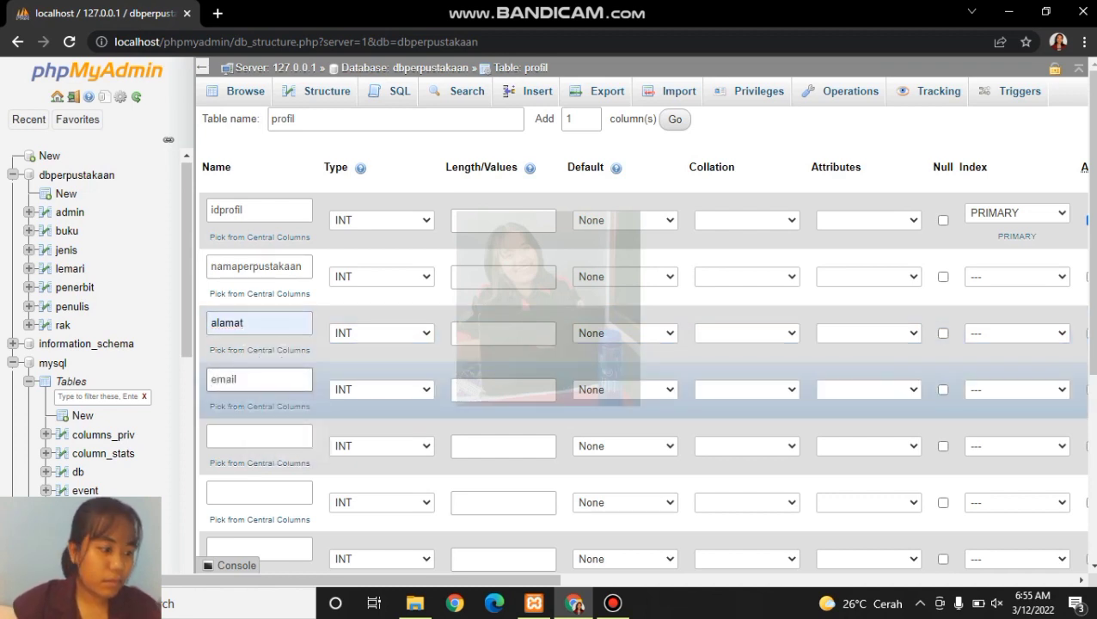
left_click(259, 437)
type("telepon")
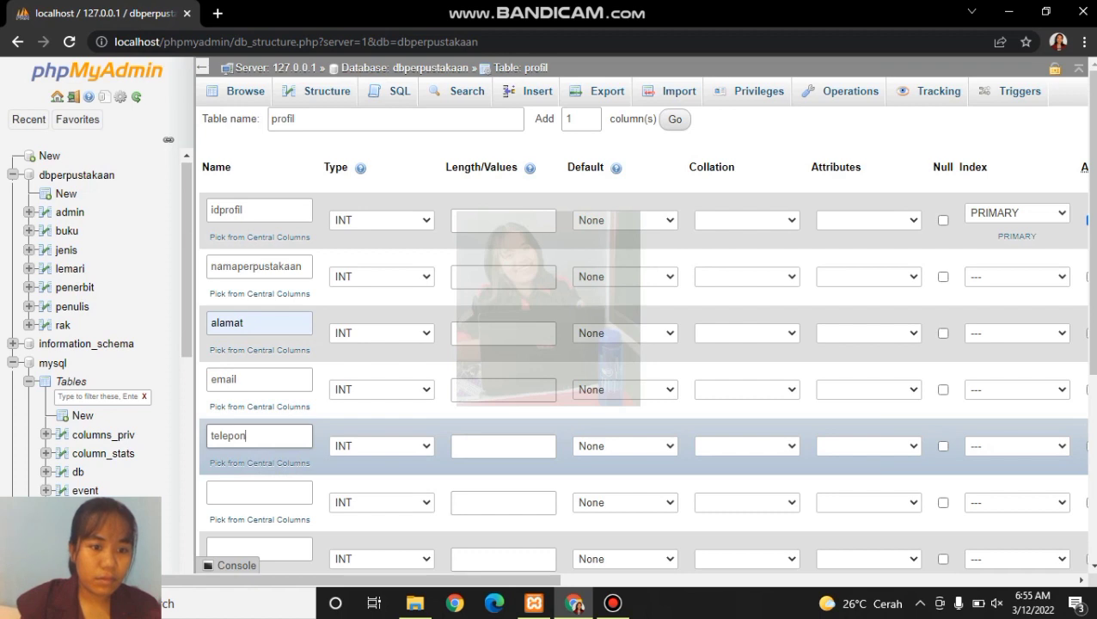
left_click(260, 493)
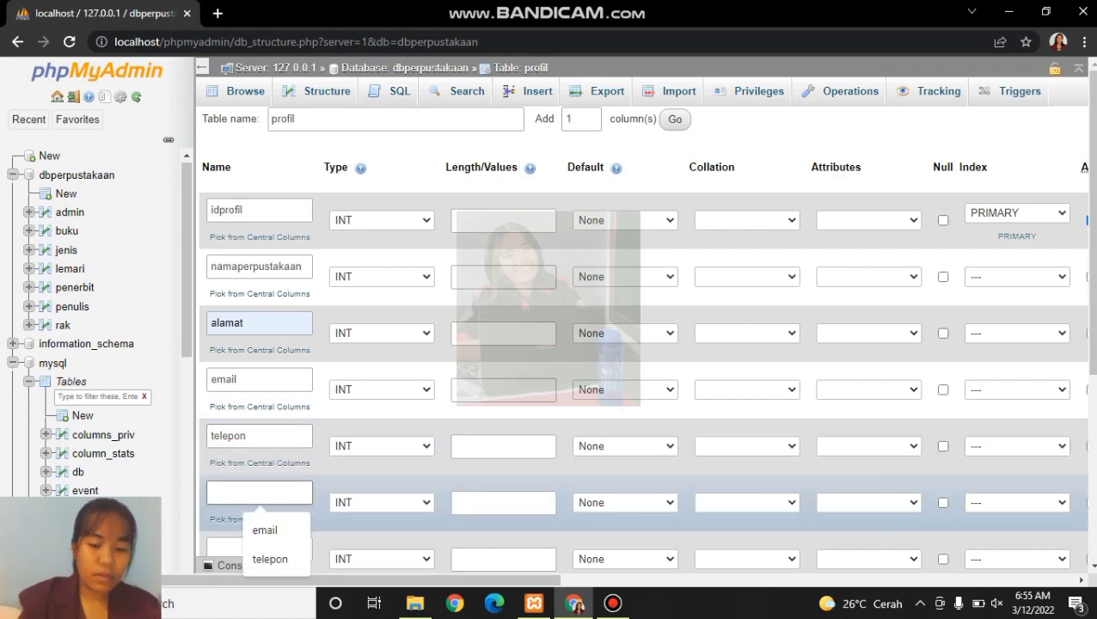
type("url")
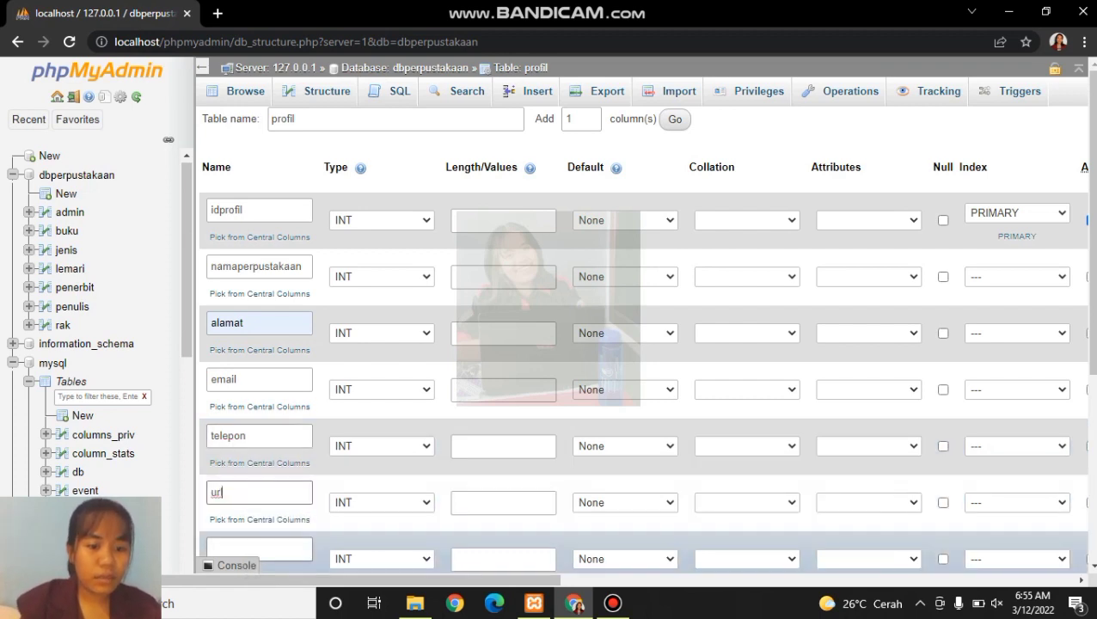
- Name the seventh and eighth profil columns deskripsi and kepalaperpustakaan
left_click(259, 550)
type("desk")
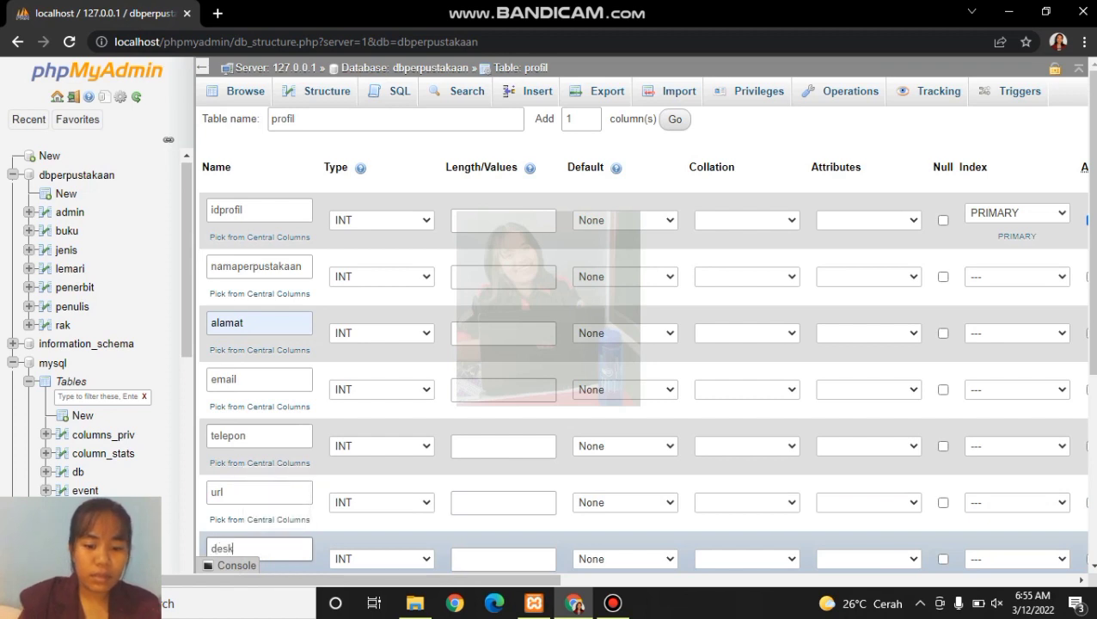
type("ripsi")
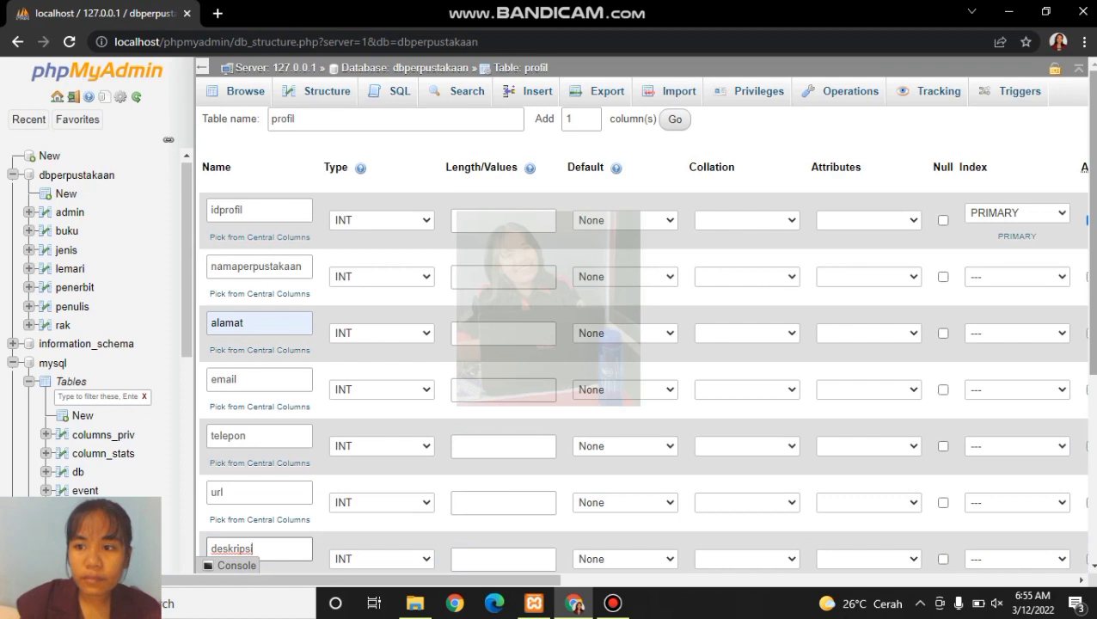
scroll(645, 344, "down", 1)
left_click(260, 542)
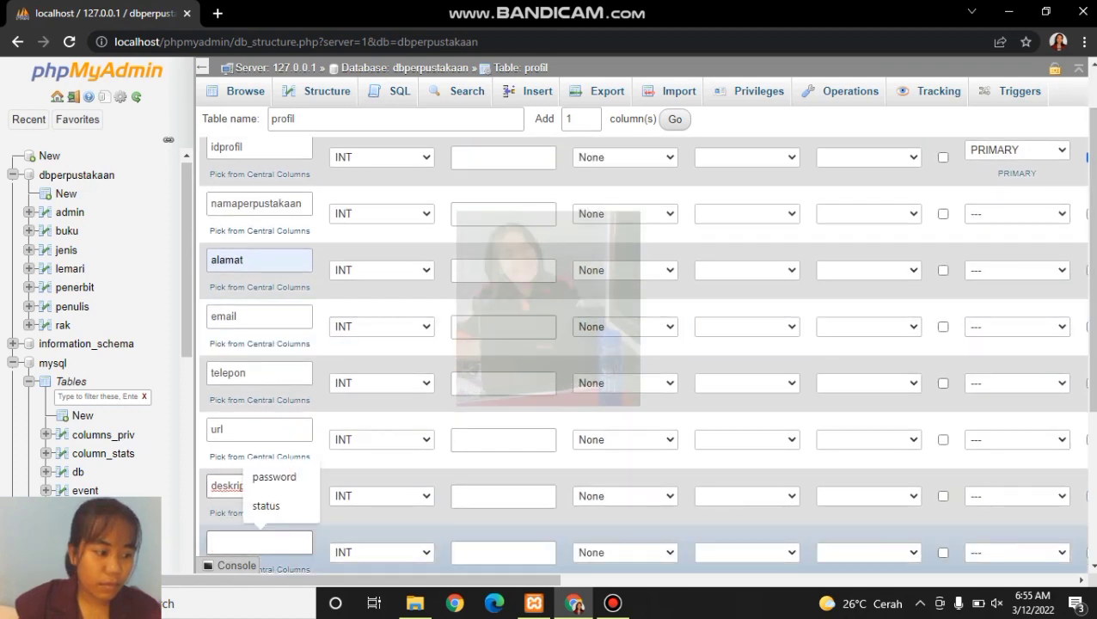
type("kepal")
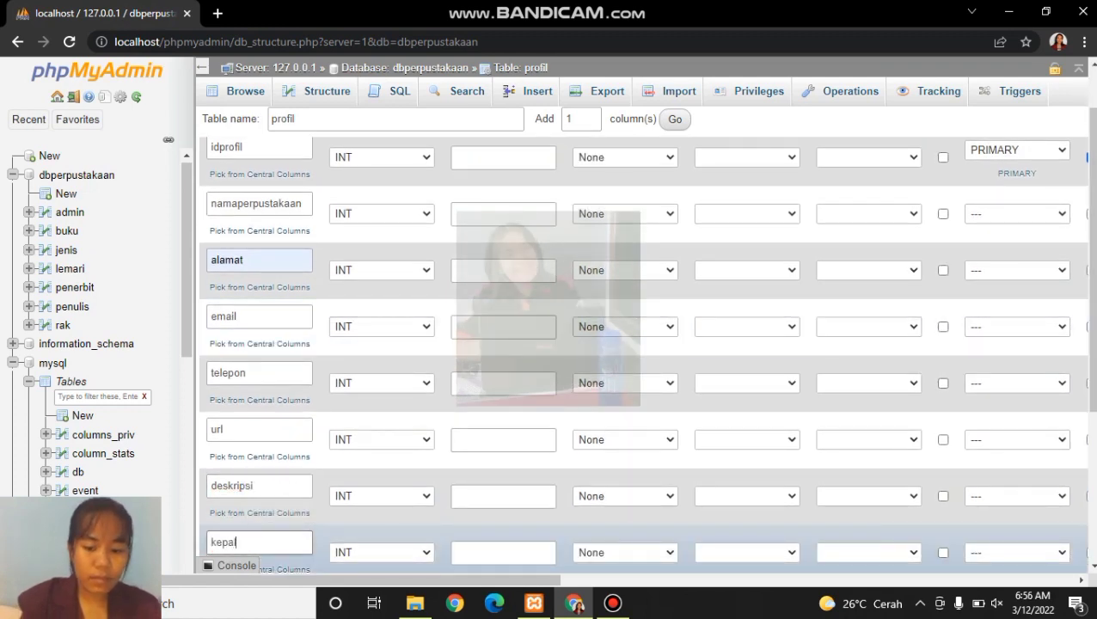
type("aperpustakaa")
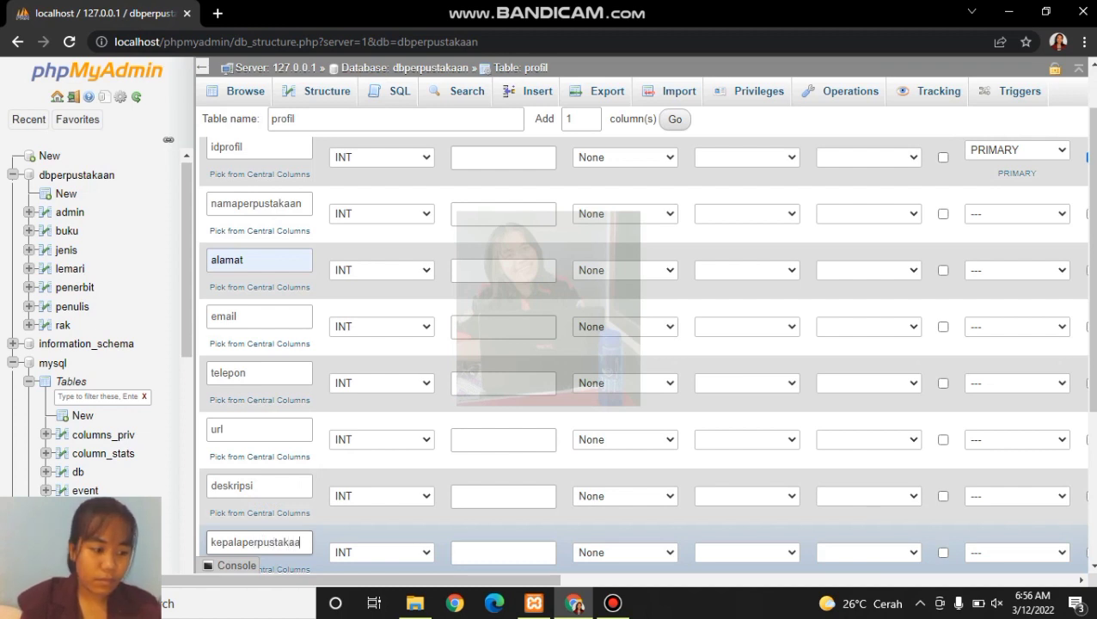
type("n")
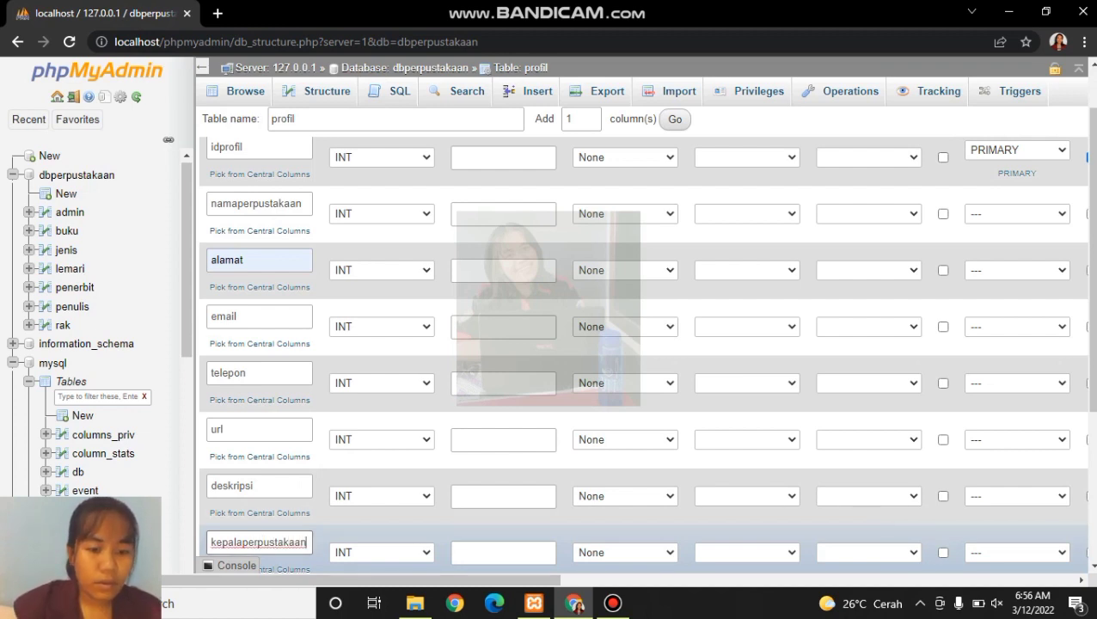
- Set the type of the kepalaperpustakaan, deskripsi and url columns to TEXT
left_click(382, 553)
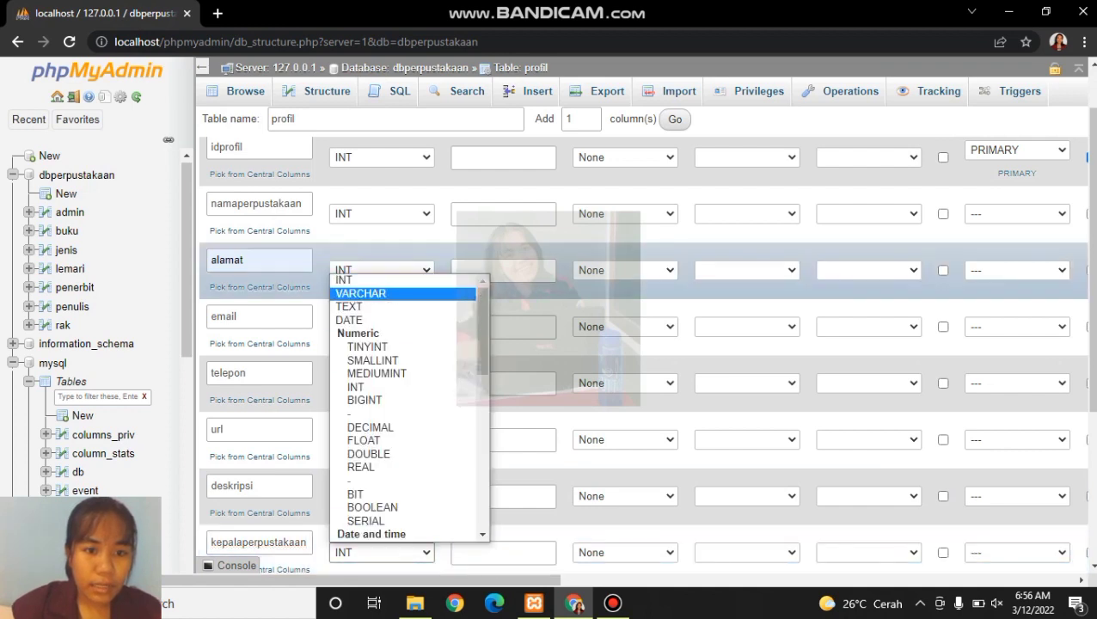
left_click(351, 307)
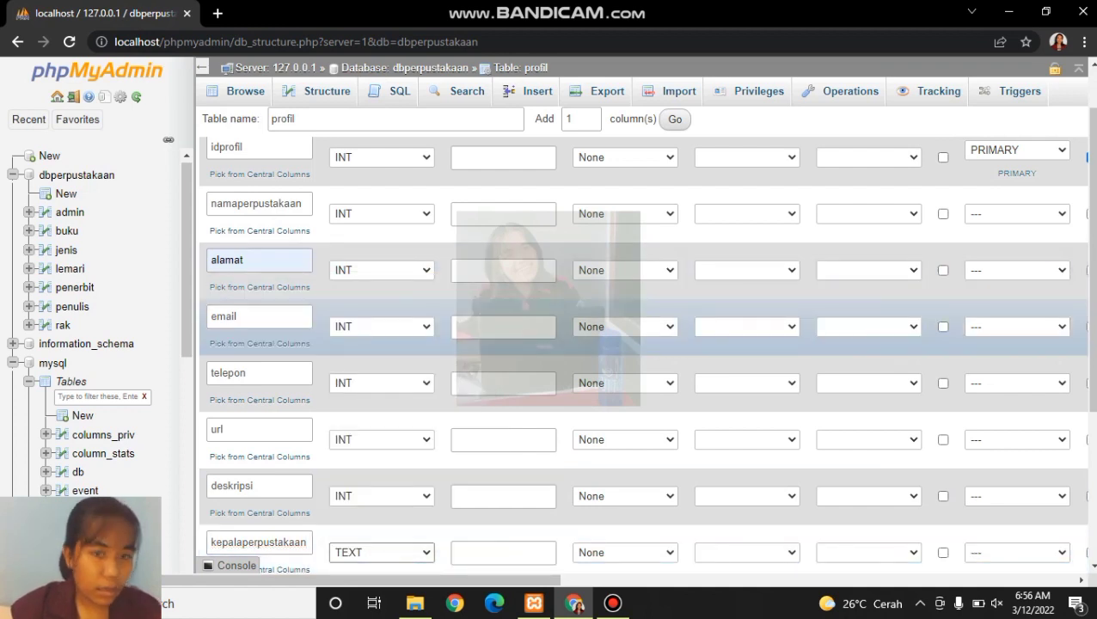
left_click(381, 496)
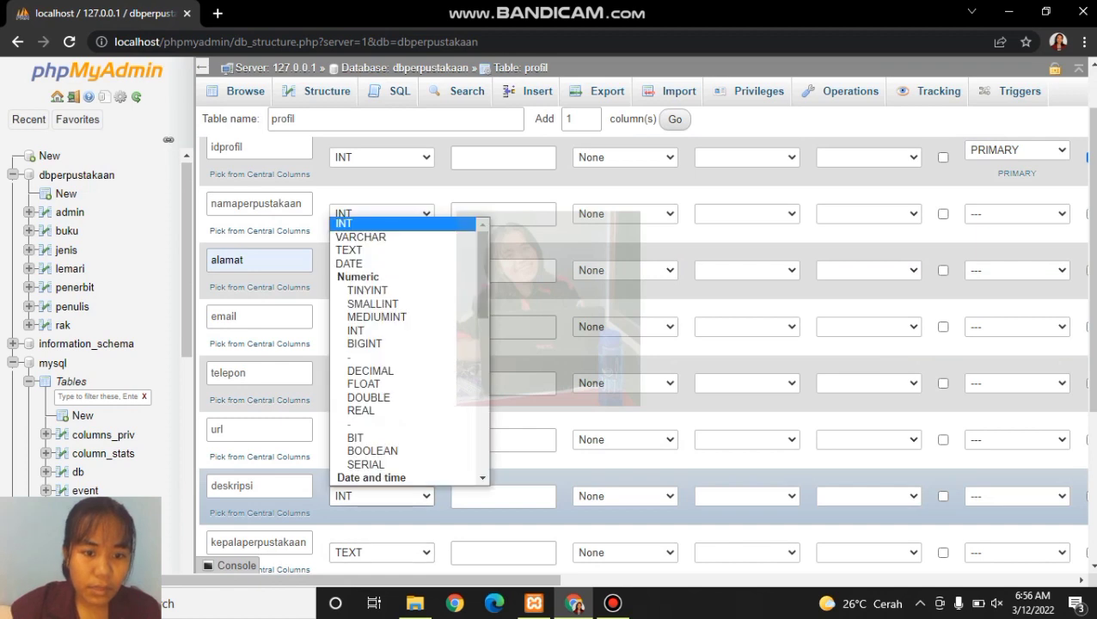
left_click(361, 249)
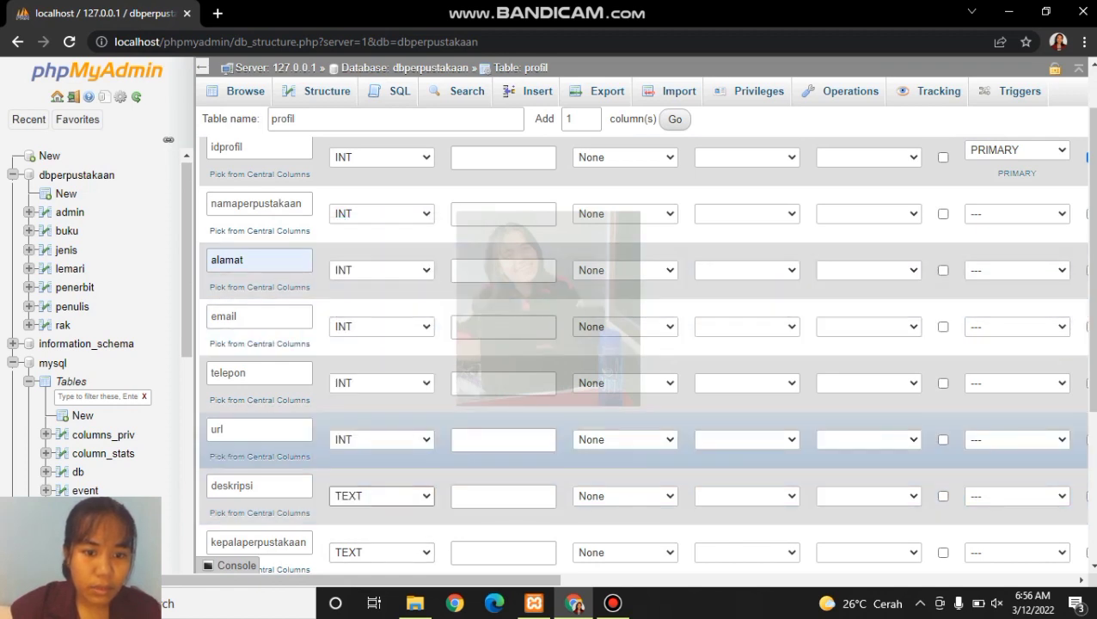
left_click(382, 439)
left_click(365, 195)
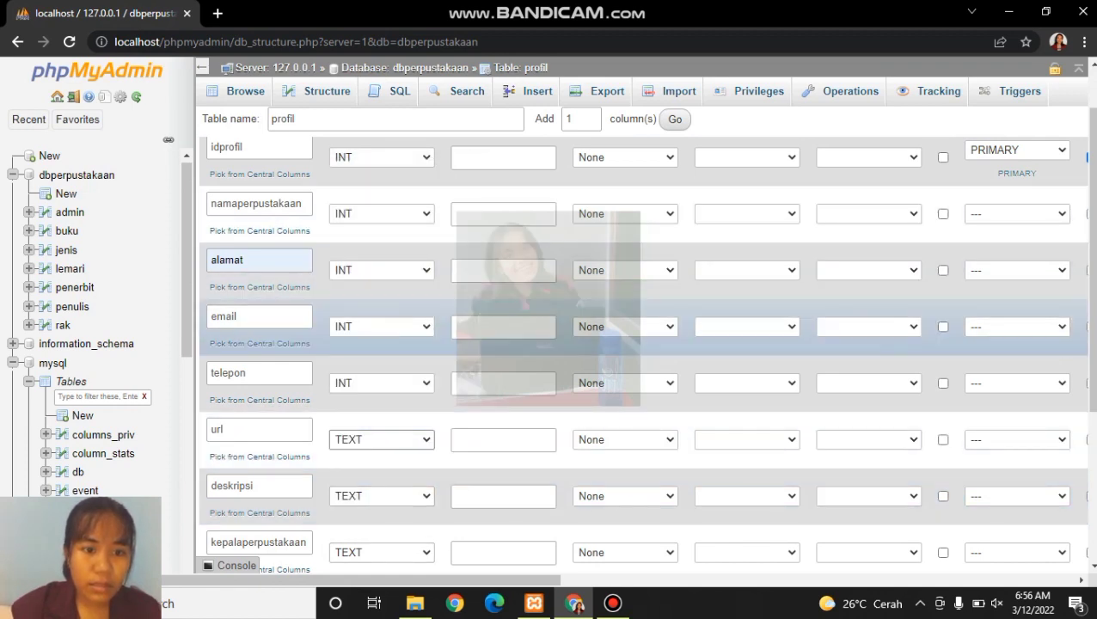
- Set the type of the telepon, email, alamat and namaperpustakaan columns to TEXT
left_click(382, 383)
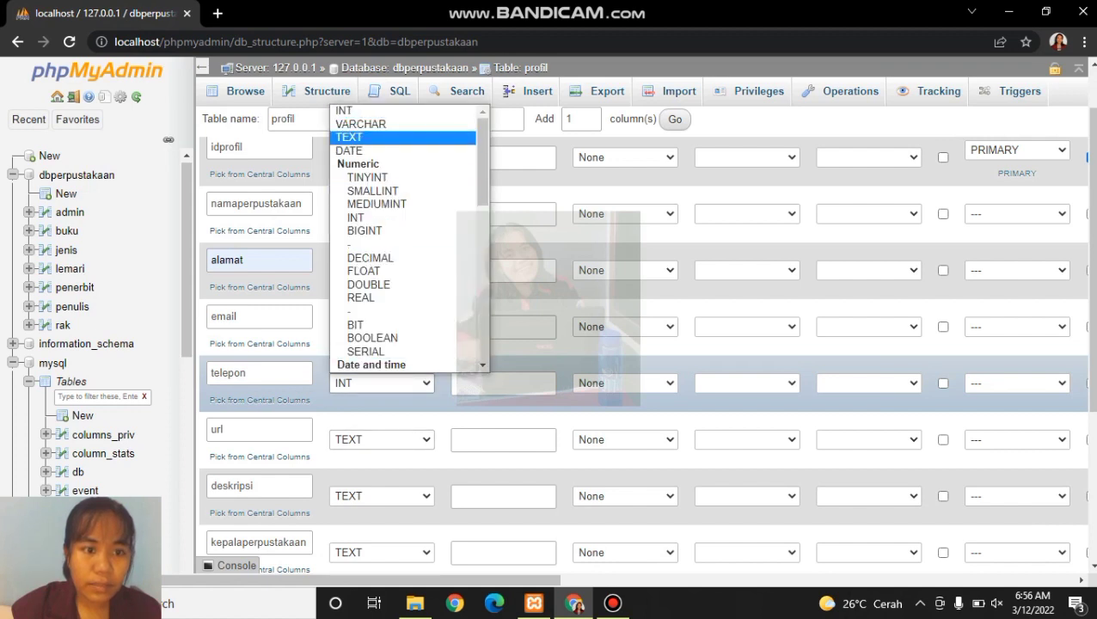
left_click(361, 137)
left_click(382, 327)
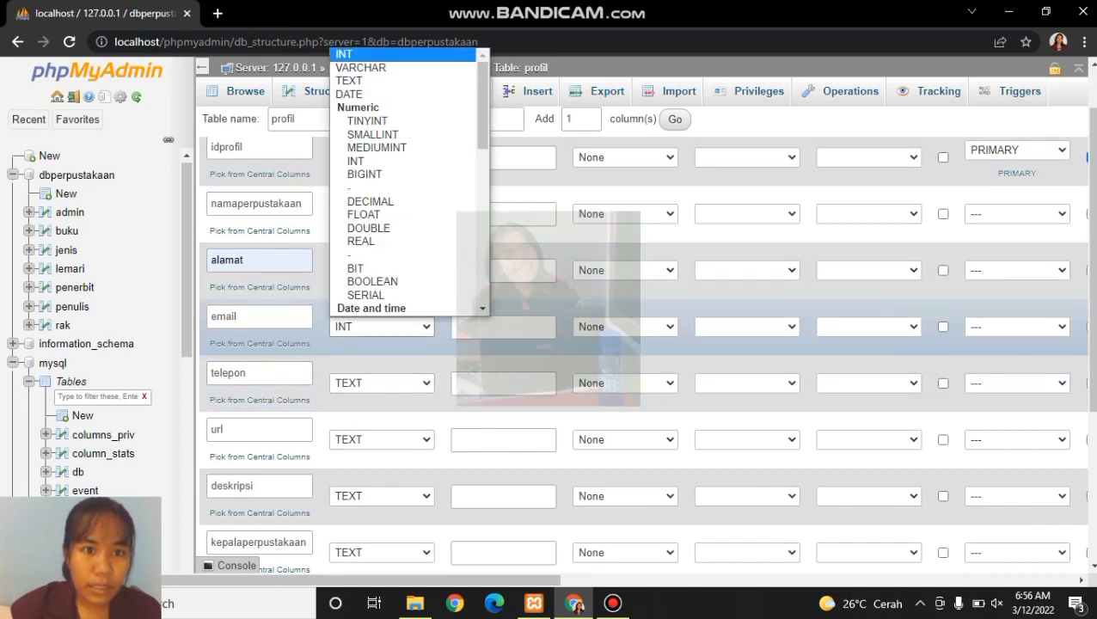
left_click(353, 80)
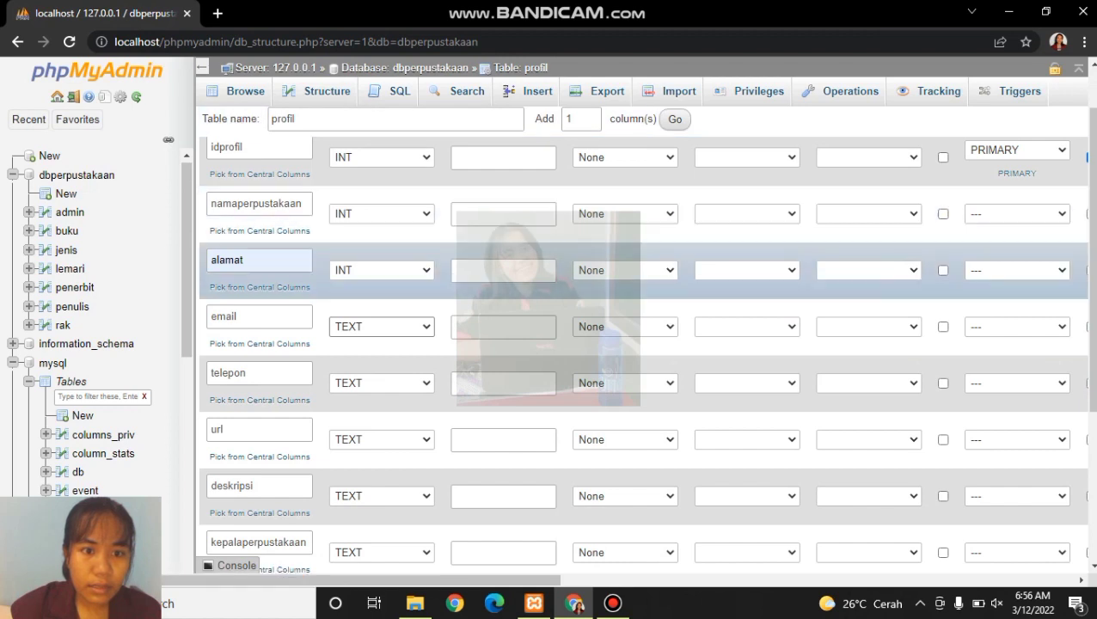
left_click(382, 270)
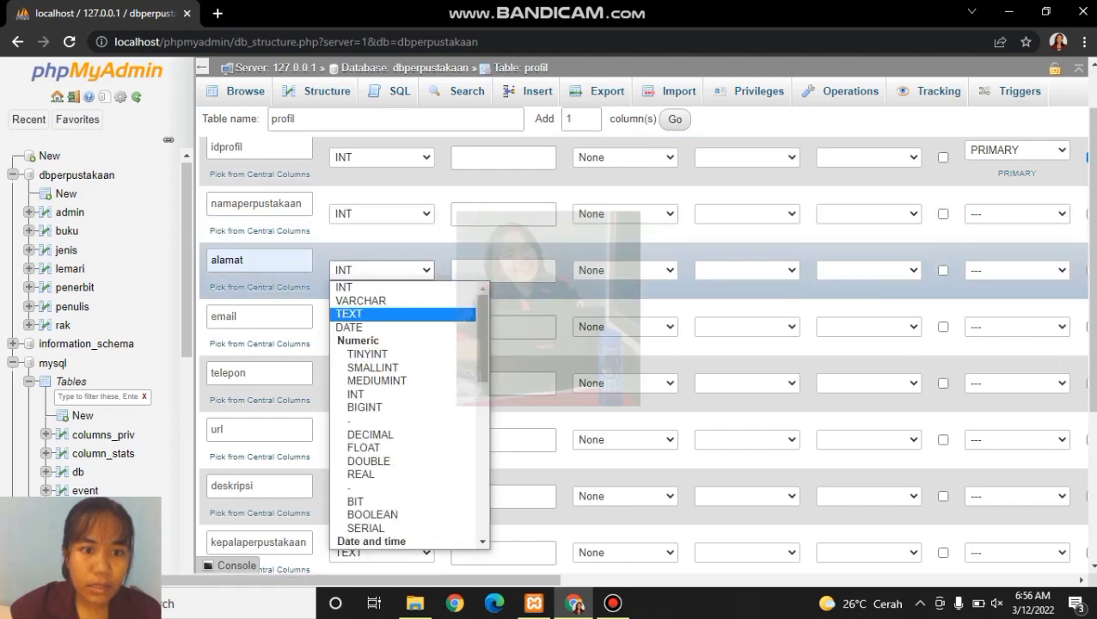
left_click(361, 314)
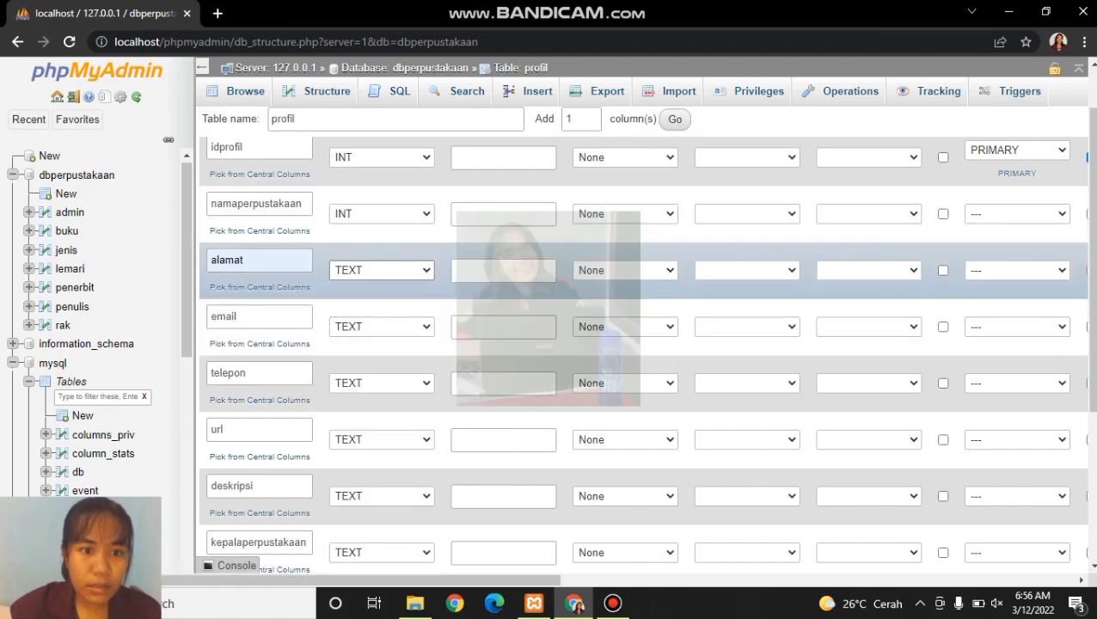
left_click(382, 214)
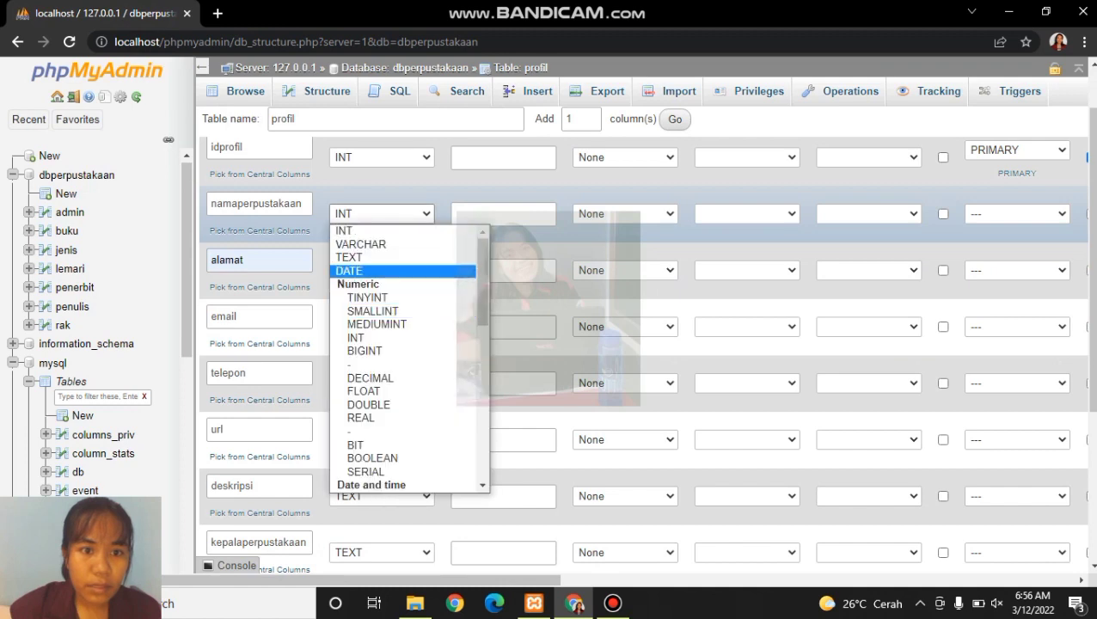
left_click(361, 257)
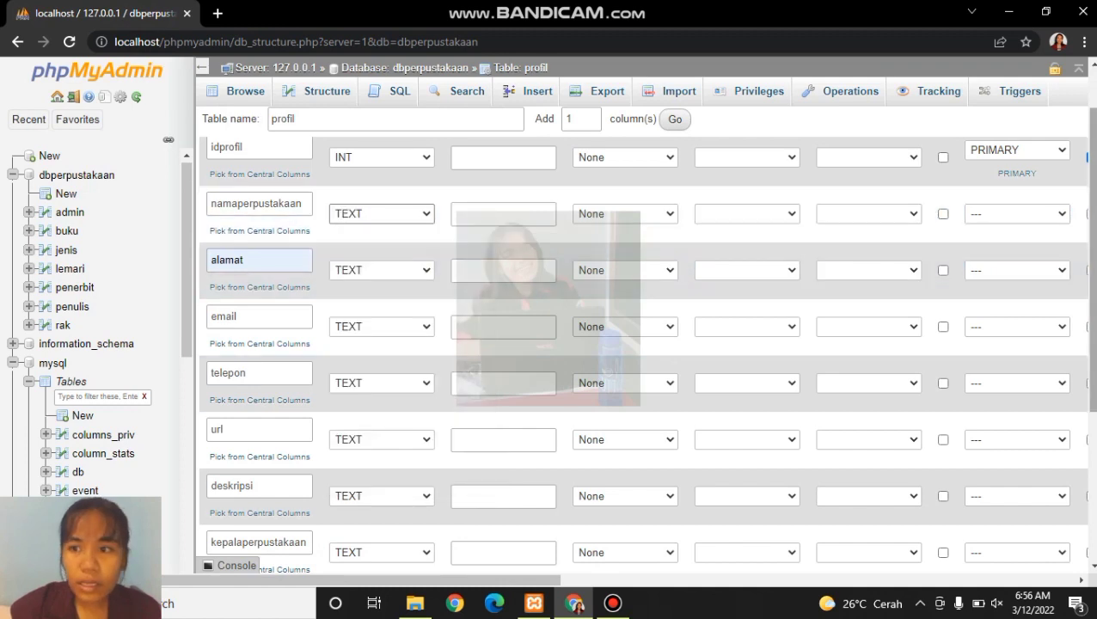
- Save the profil table definition
scroll(645, 353, "down", 2)
scroll(645, 353, "down", 2)
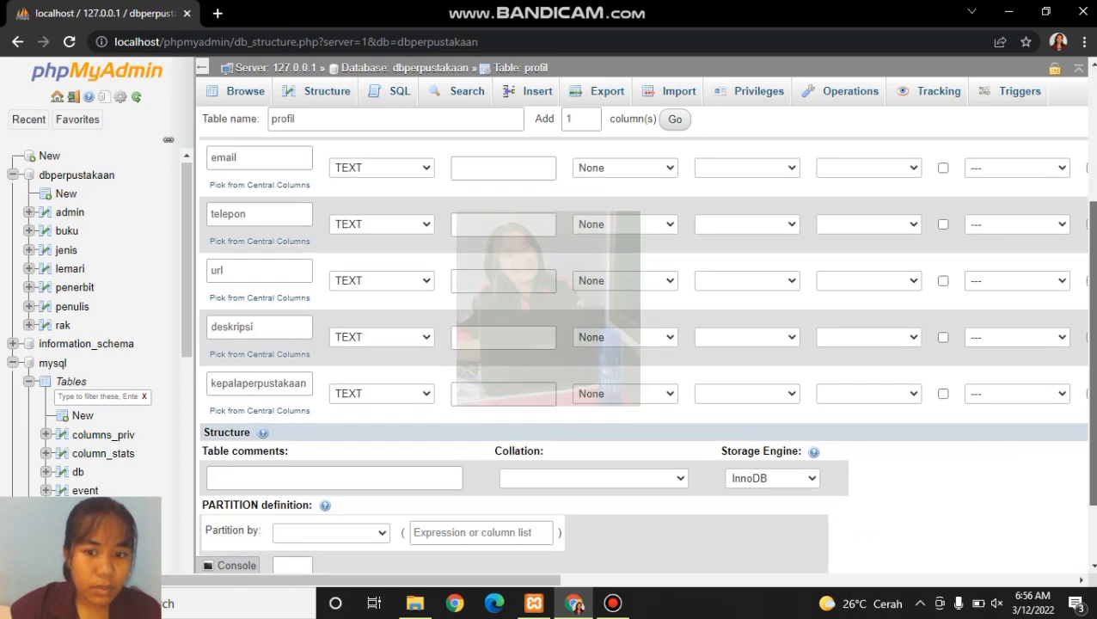
left_click(1056, 511)
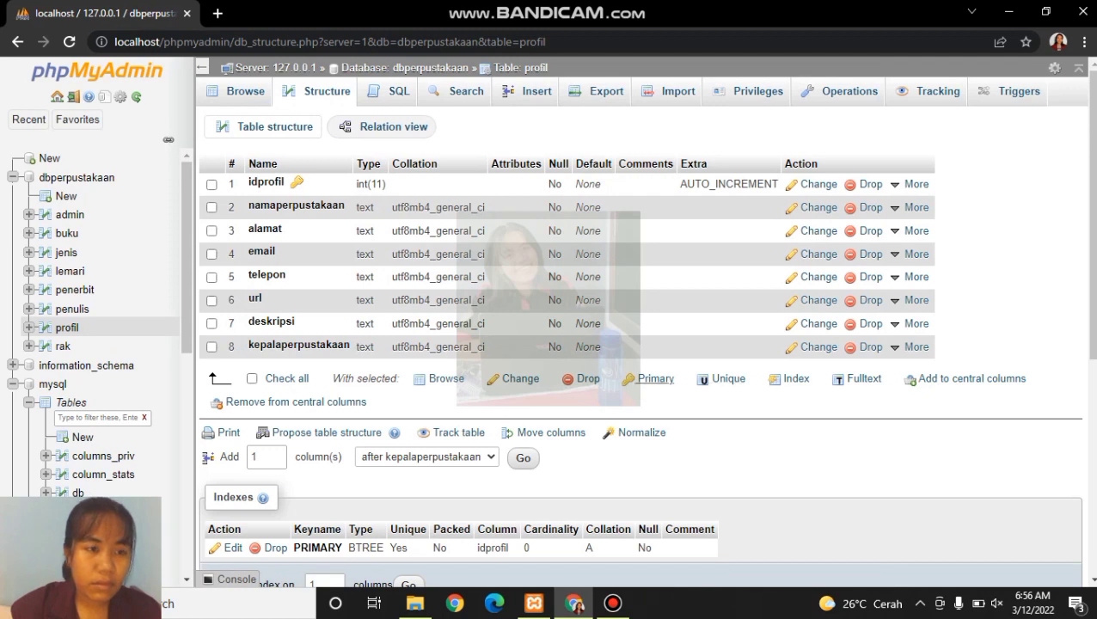
- Start a new table named detail with 4 columns in the dbperpustakaan database
left_click(76, 177)
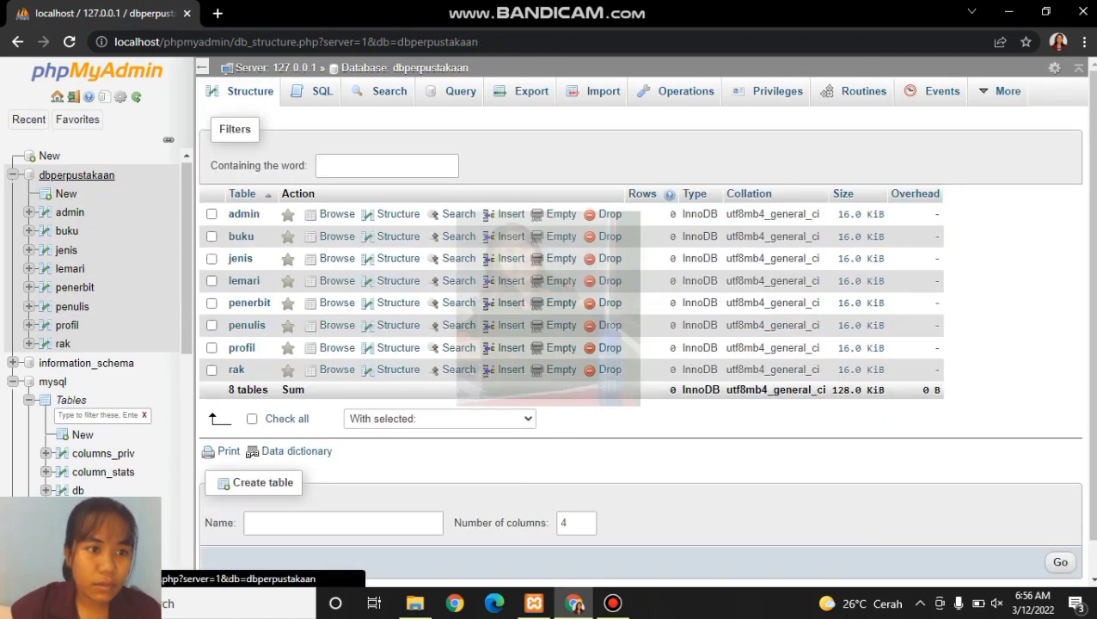
left_click(344, 522)
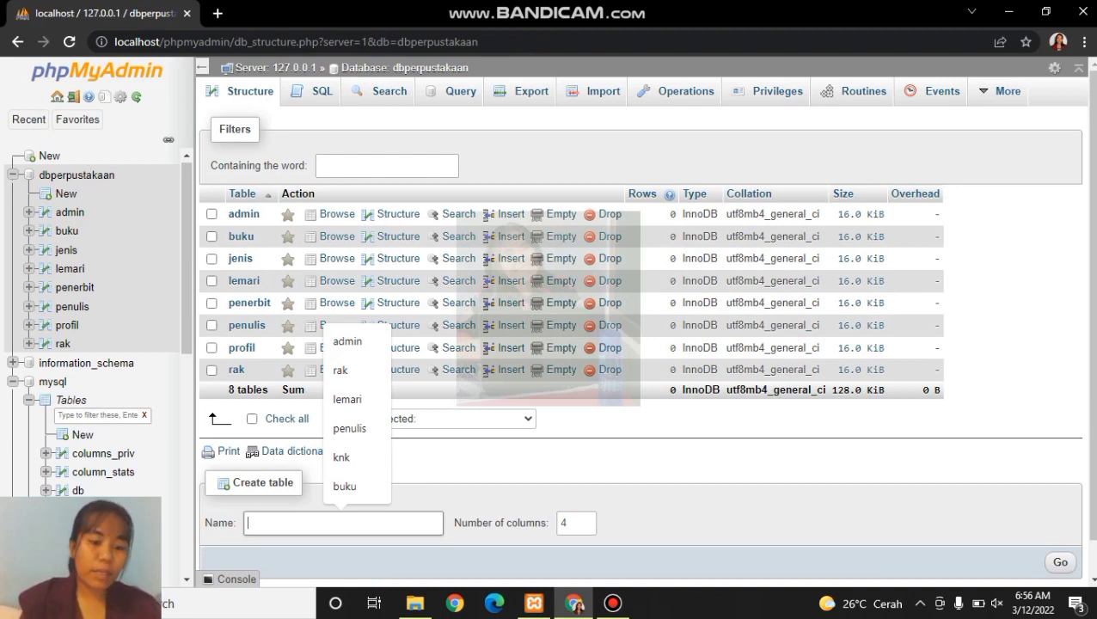
type("detail")
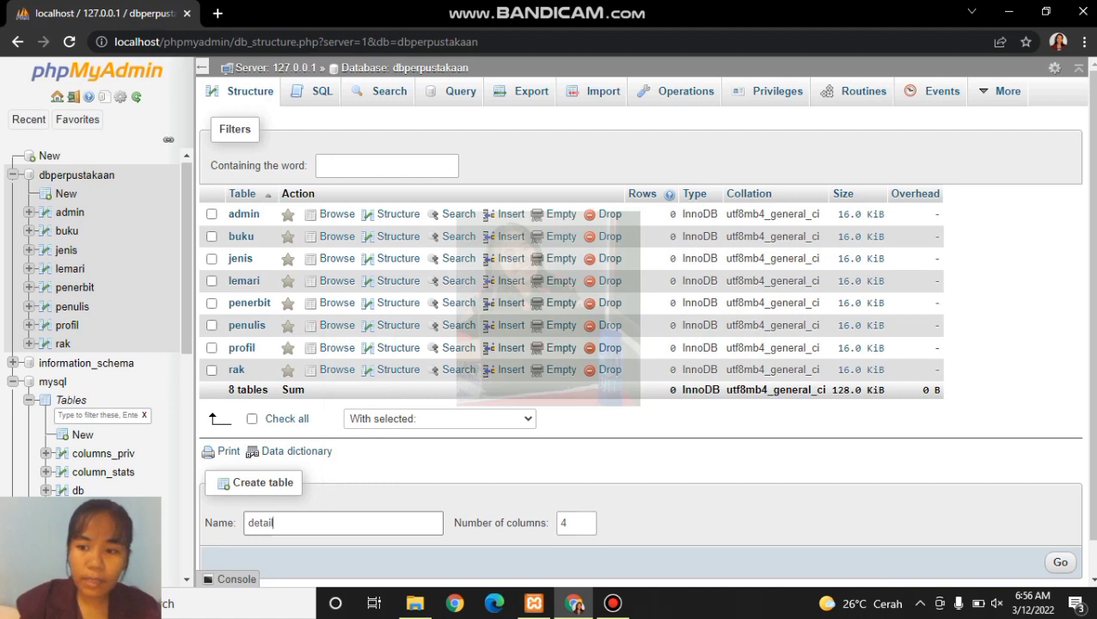
key("Return")
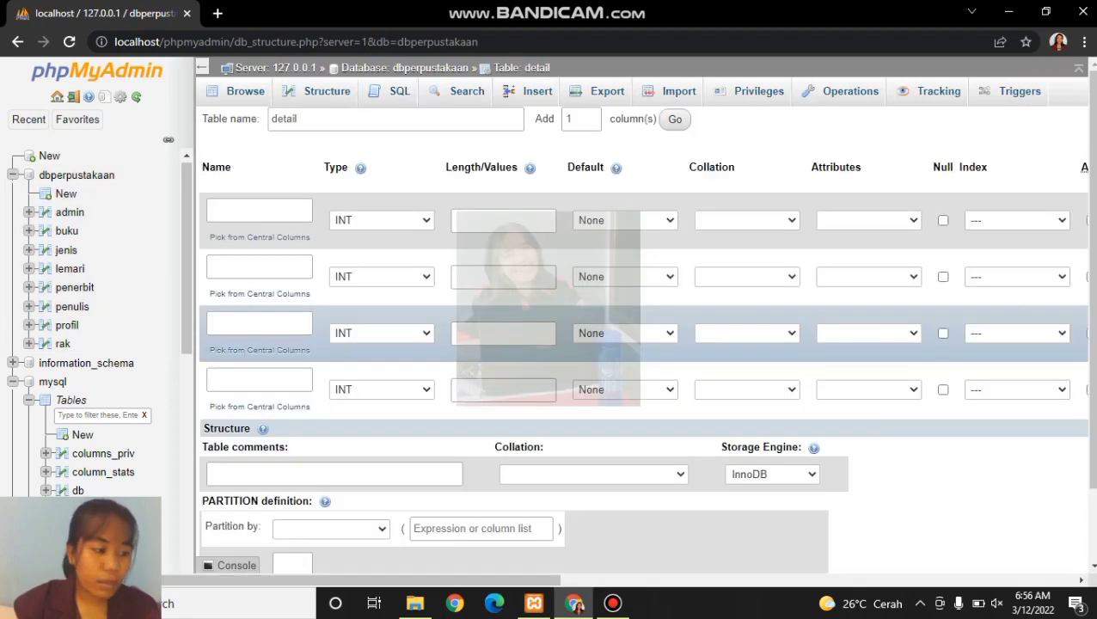
- Name the first and second detail columns iddetail and idpinjam
left_click(259, 211)
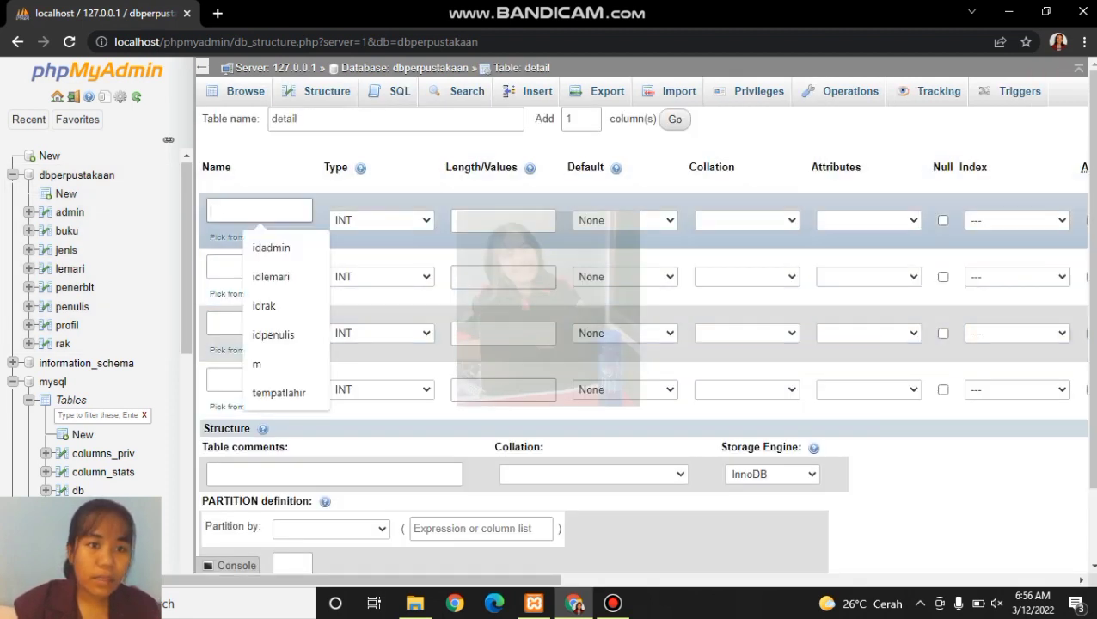
type("iddetail")
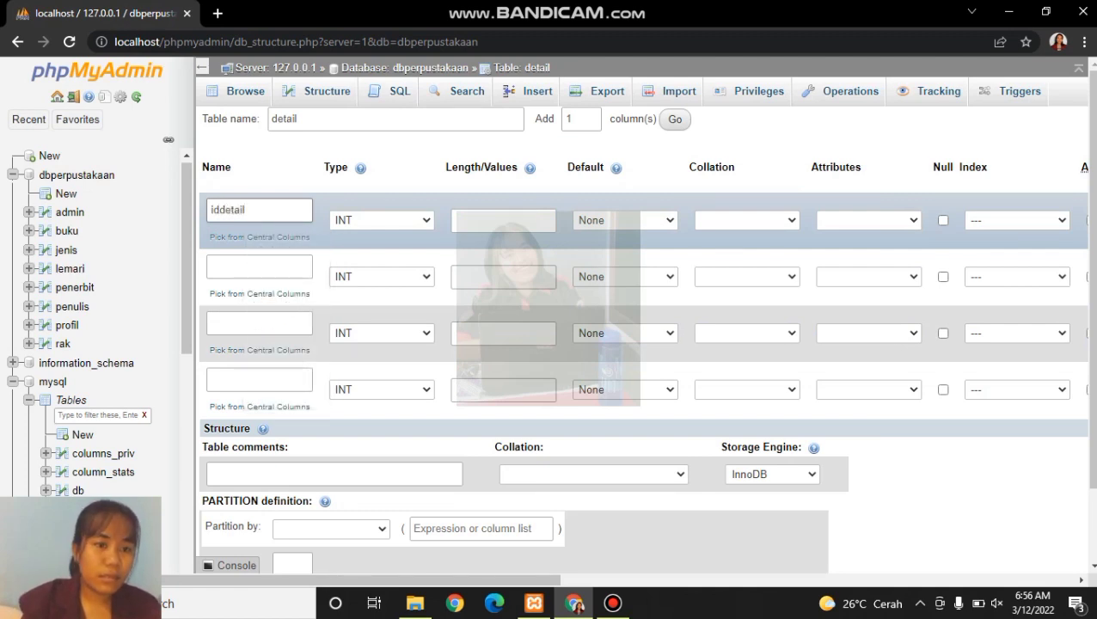
left_click(260, 268)
type("idpinja")
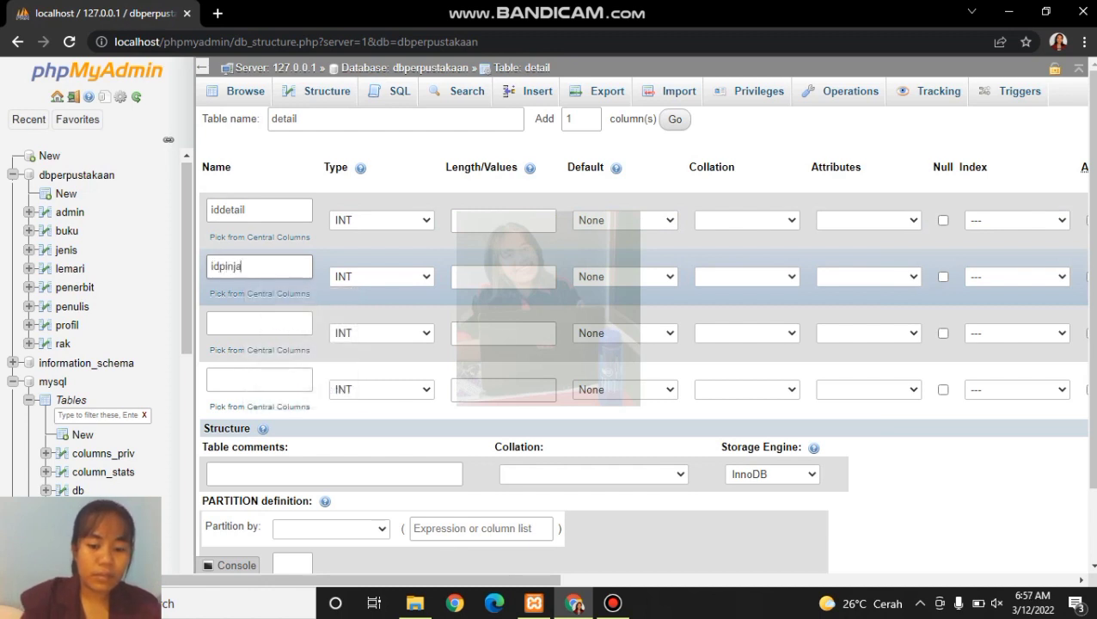
type("m")
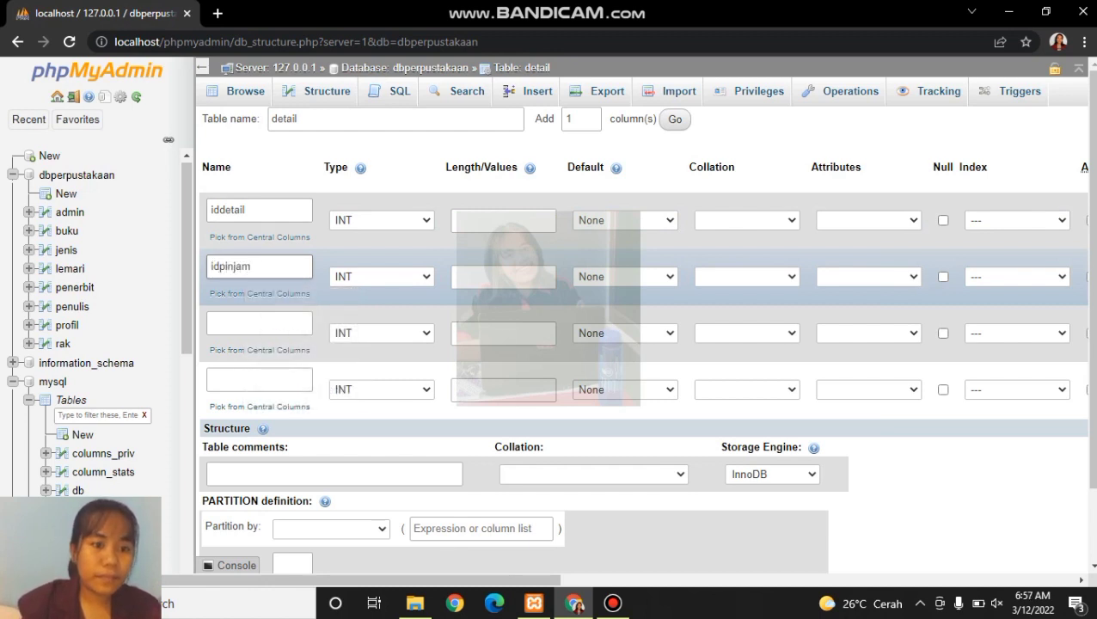
- Name the third and fourth detail columns idbuku and jumlah
left_click(260, 324)
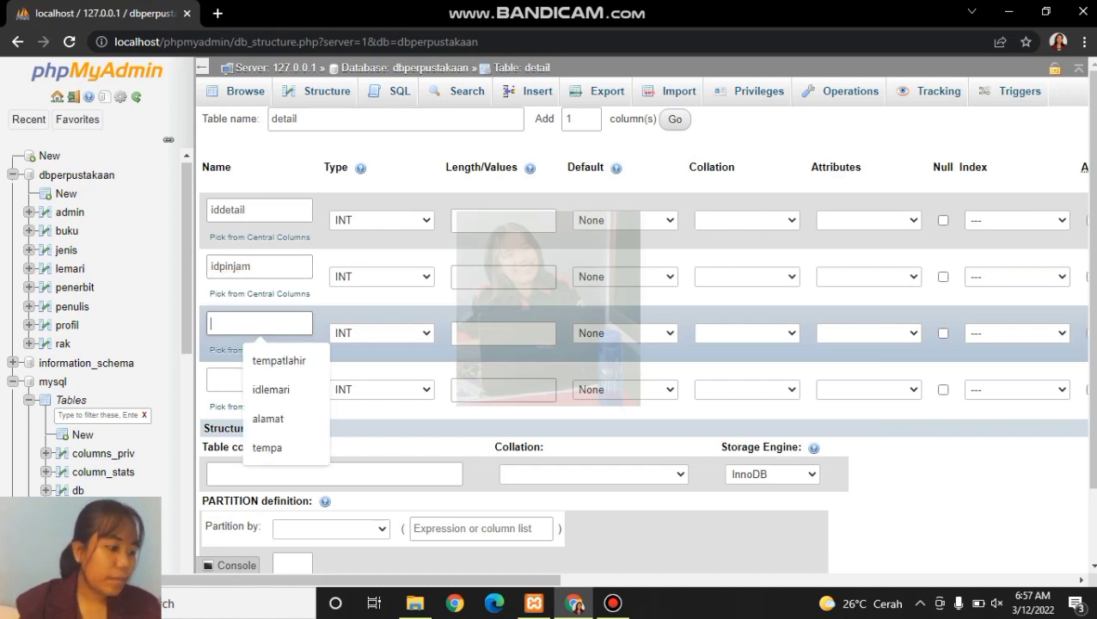
type("id")
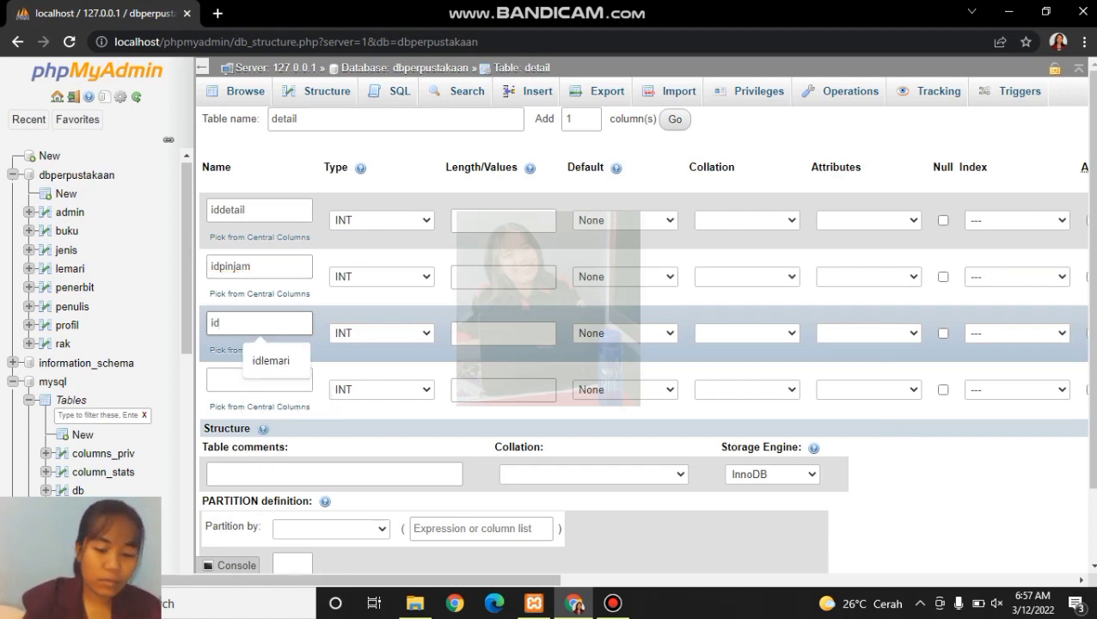
type("buku")
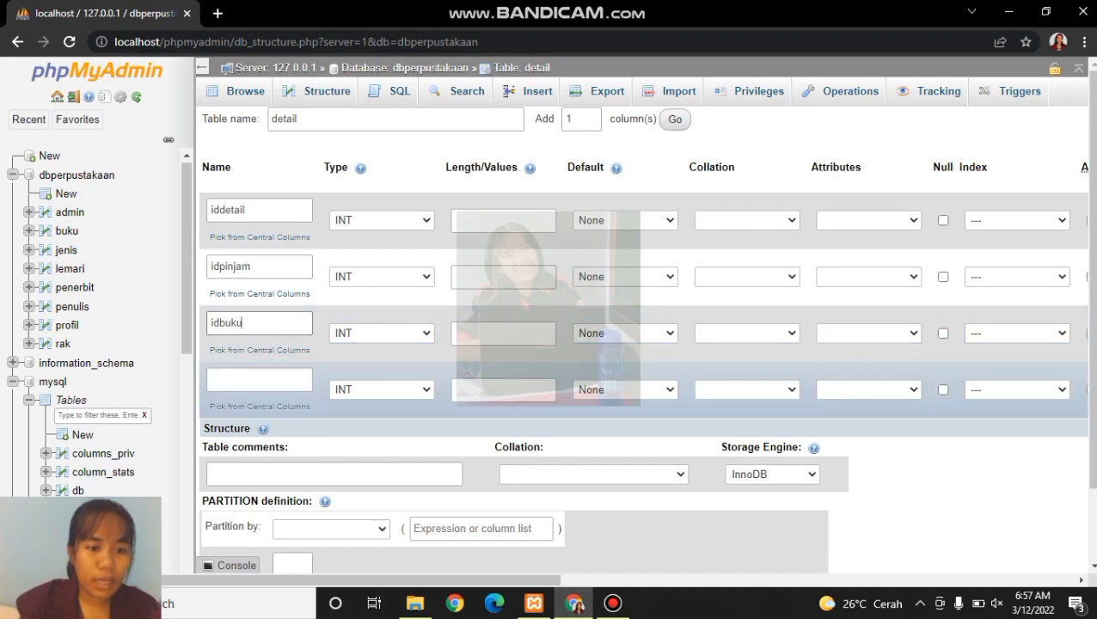
left_click(259, 380)
type("jumlah")
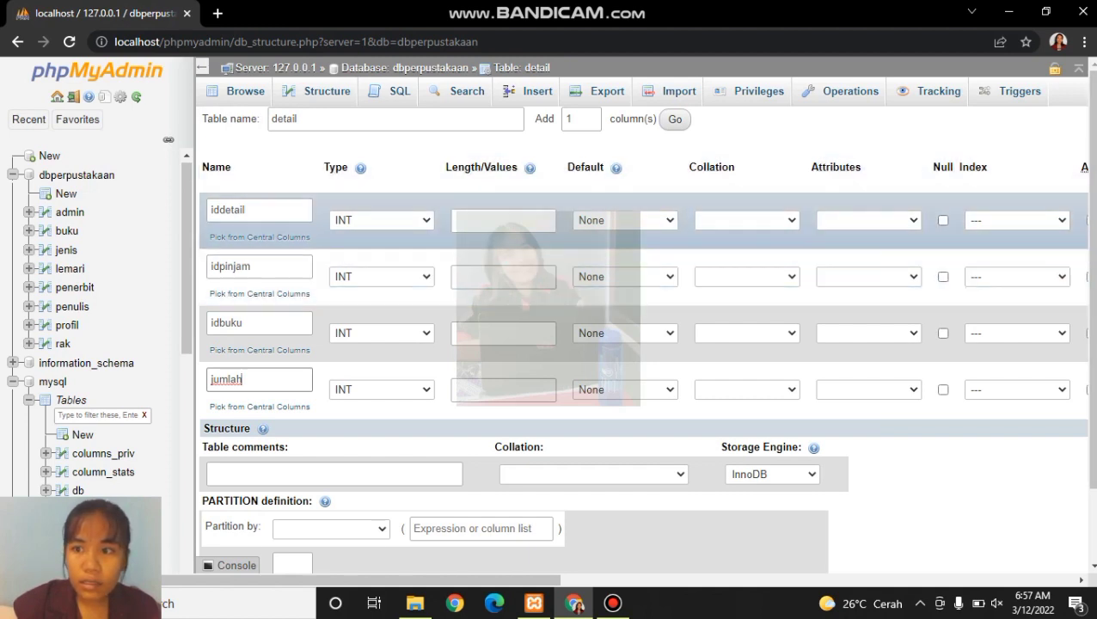
- Make iddetail the primary key with auto increment and save the detail table
left_click(1018, 220)
left_click(992, 248)
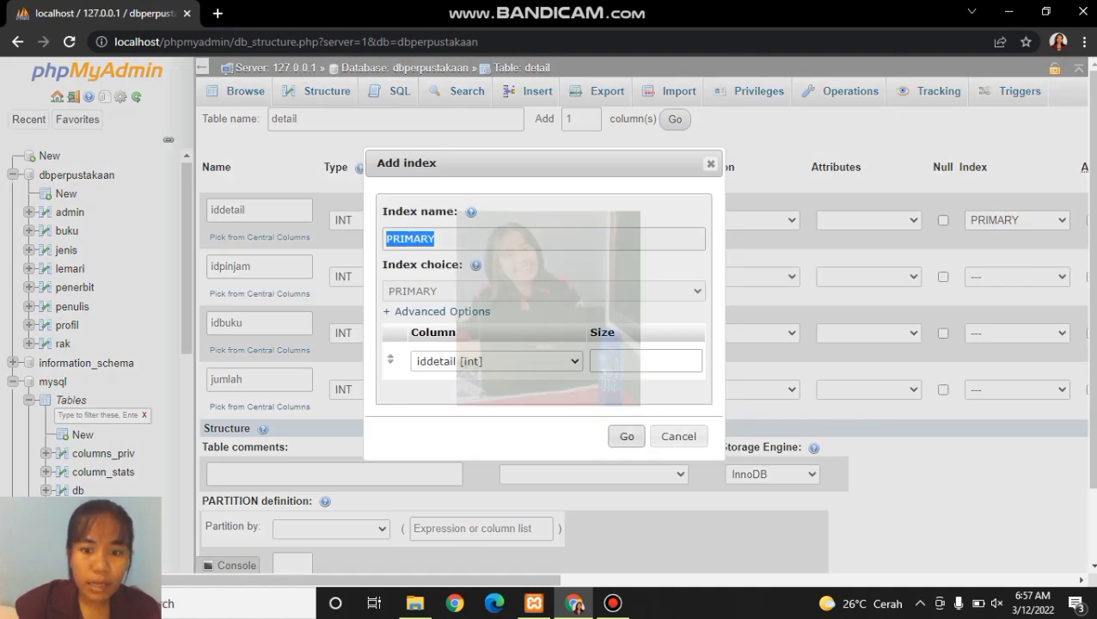
left_click(627, 436)
mouse_move(516, 580)
left_mouse_down()
mouse_move(601, 581)
mouse_move(516, 581)
left_mouse_up()
left_click(918, 220)
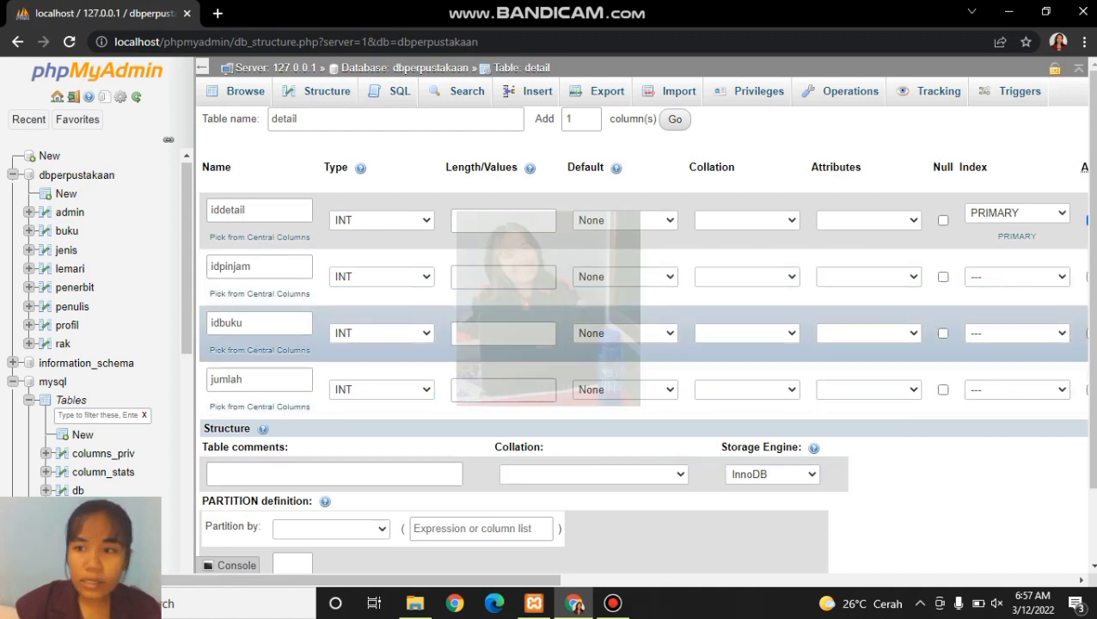
scroll(550, 327, "down", 2)
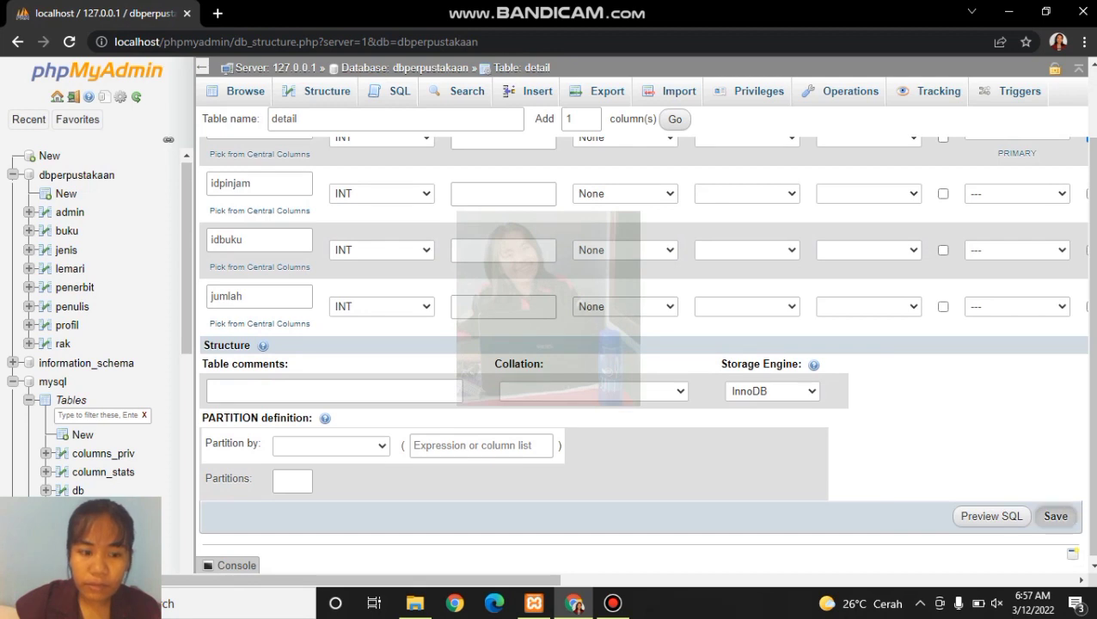
left_click(1056, 516)
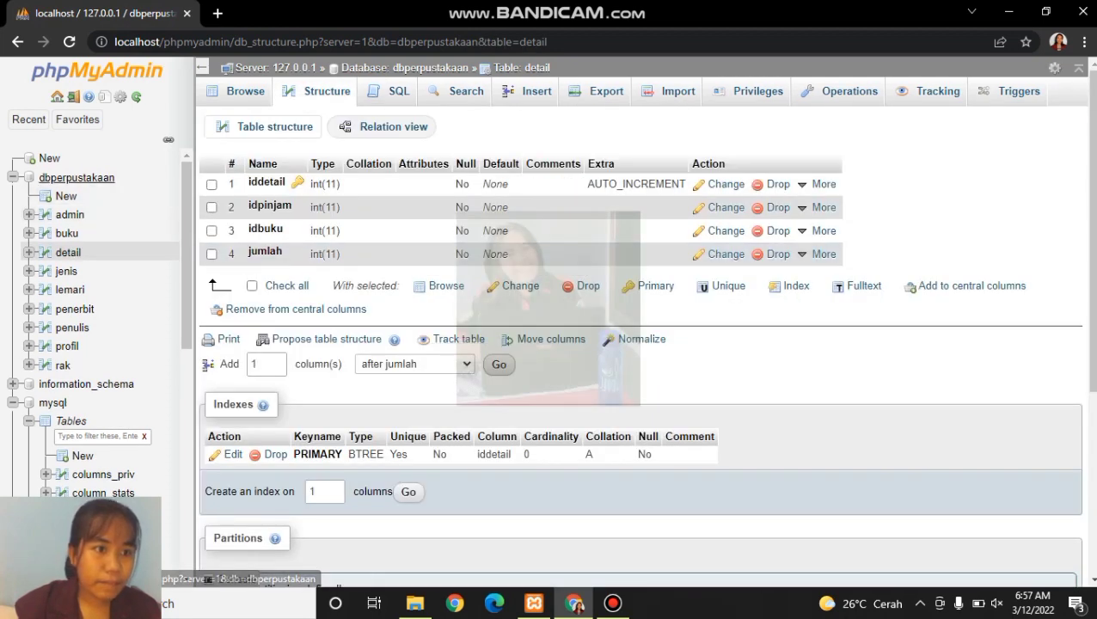
- Start a new table named pinjam with 7 columns in the dbperpustakaan database
left_click(77, 177)
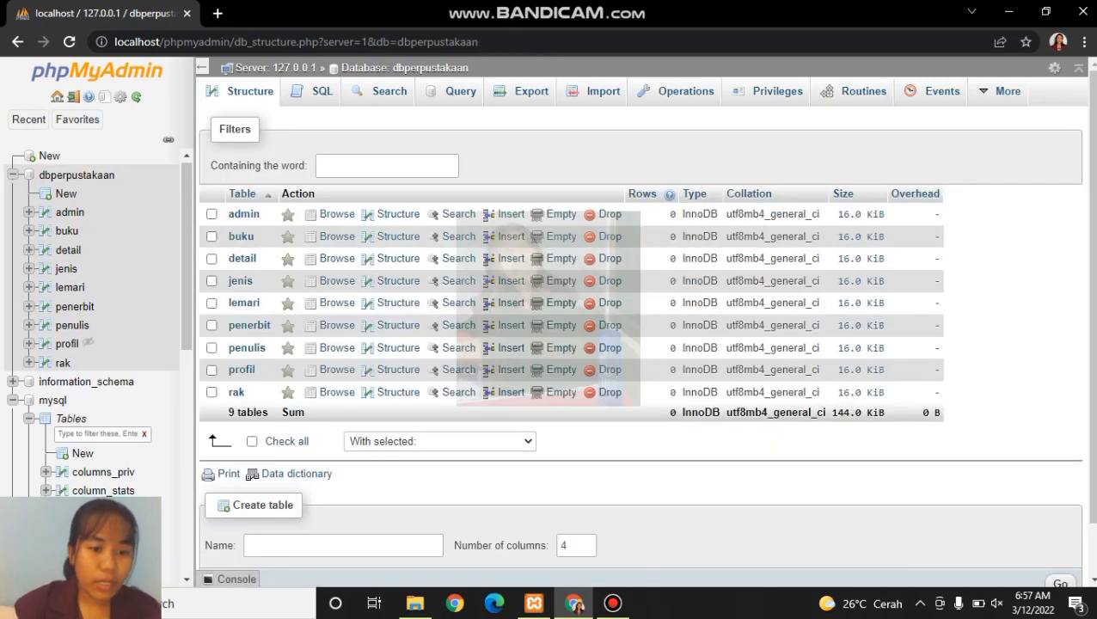
left_click(343, 545)
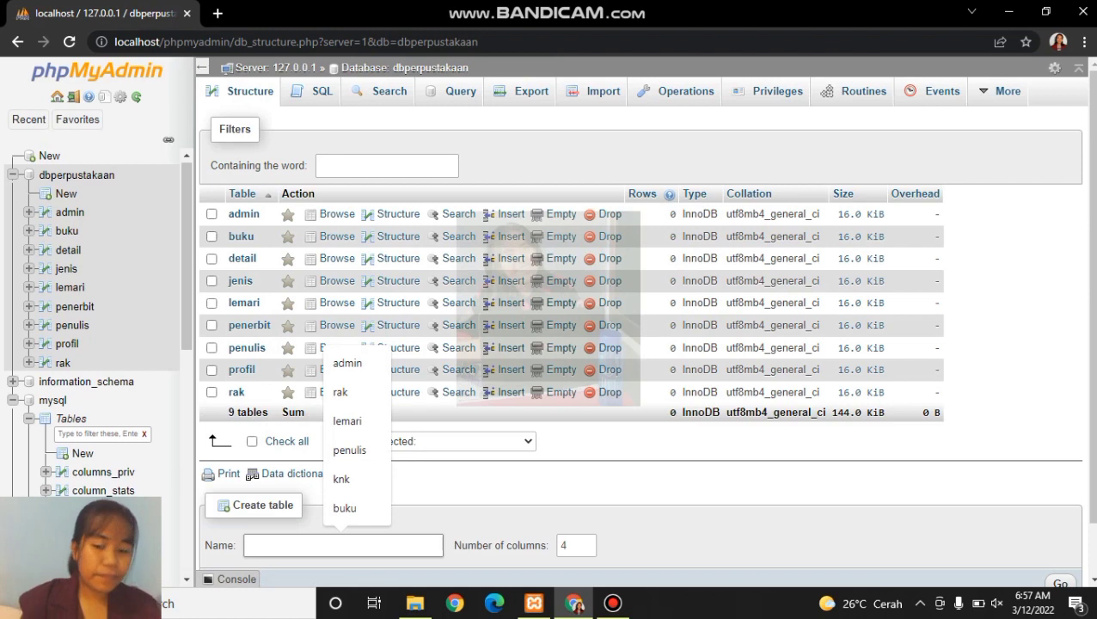
type("pinjam")
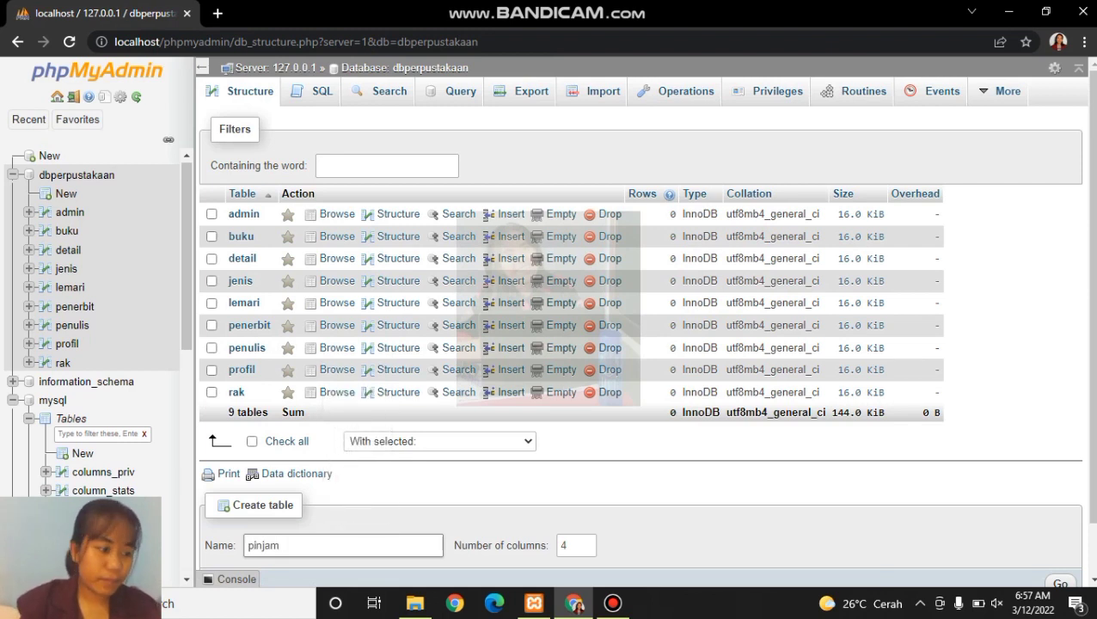
key("Tab")
type("6")
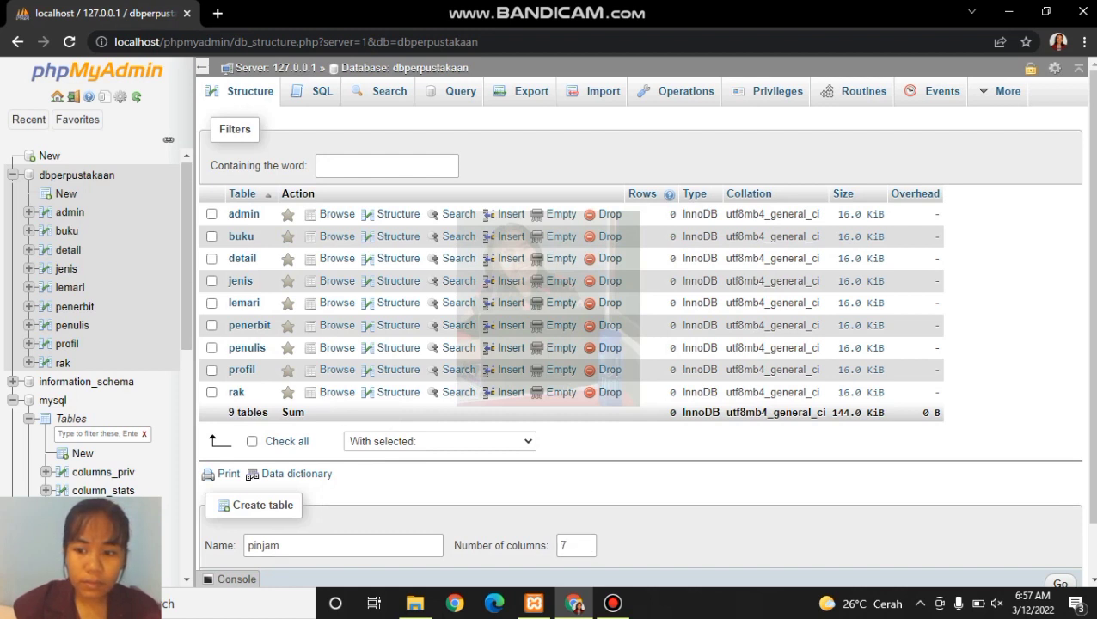
left_click_drag(1093, 464, 1093, 496)
left_click(1061, 548)
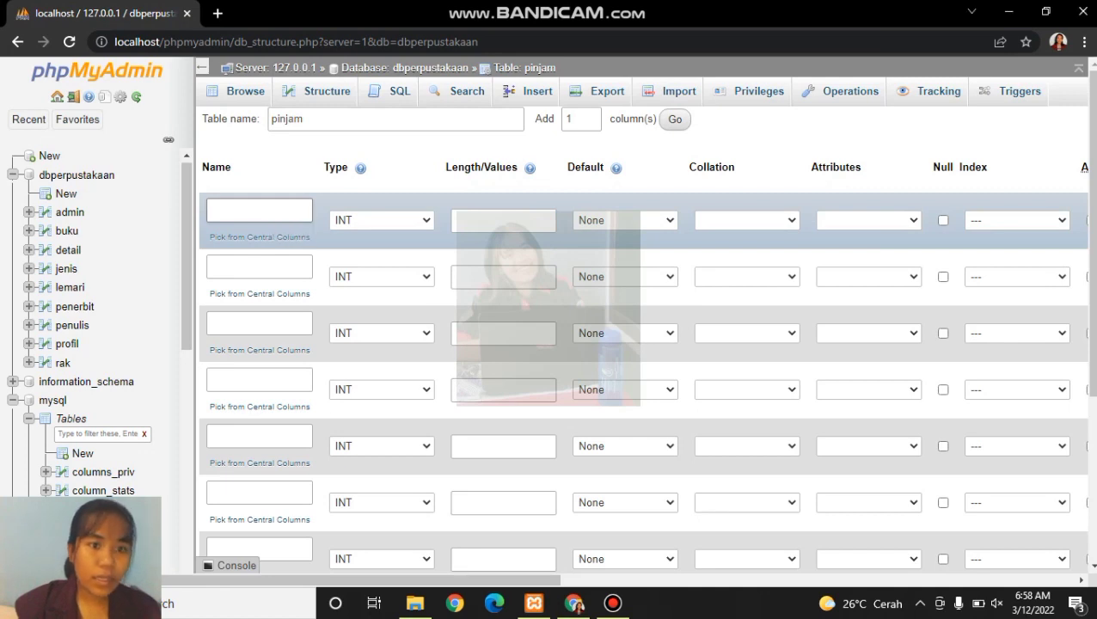
- Name the first and second pinjam columns idpinjam and tanggalpinjam
left_click(258, 211)
type("idpi")
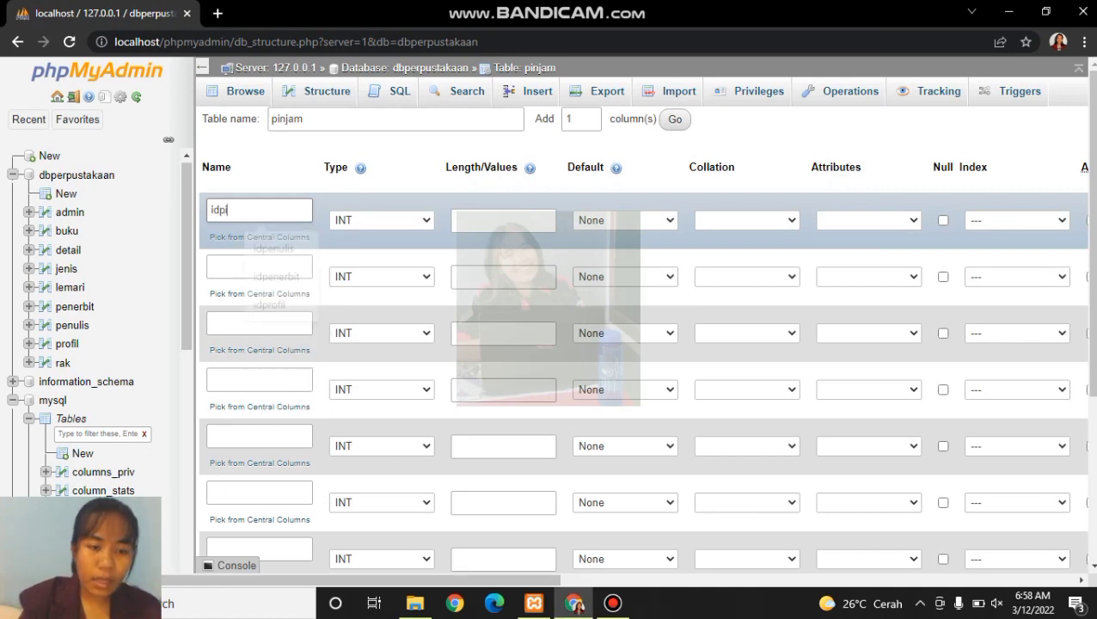
type("njam")
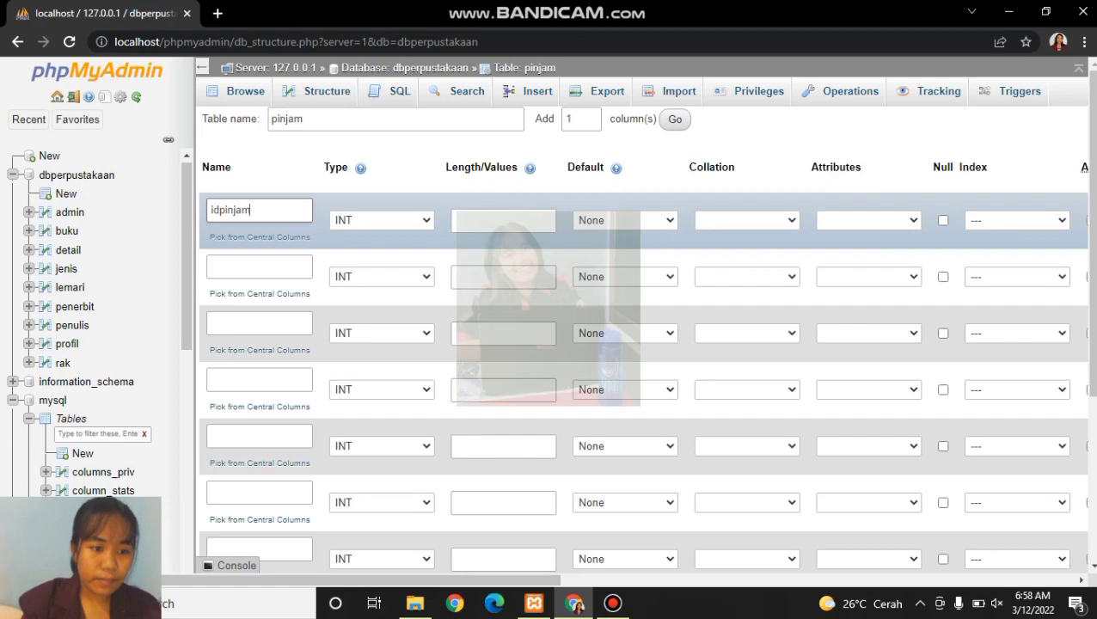
left_click(259, 267)
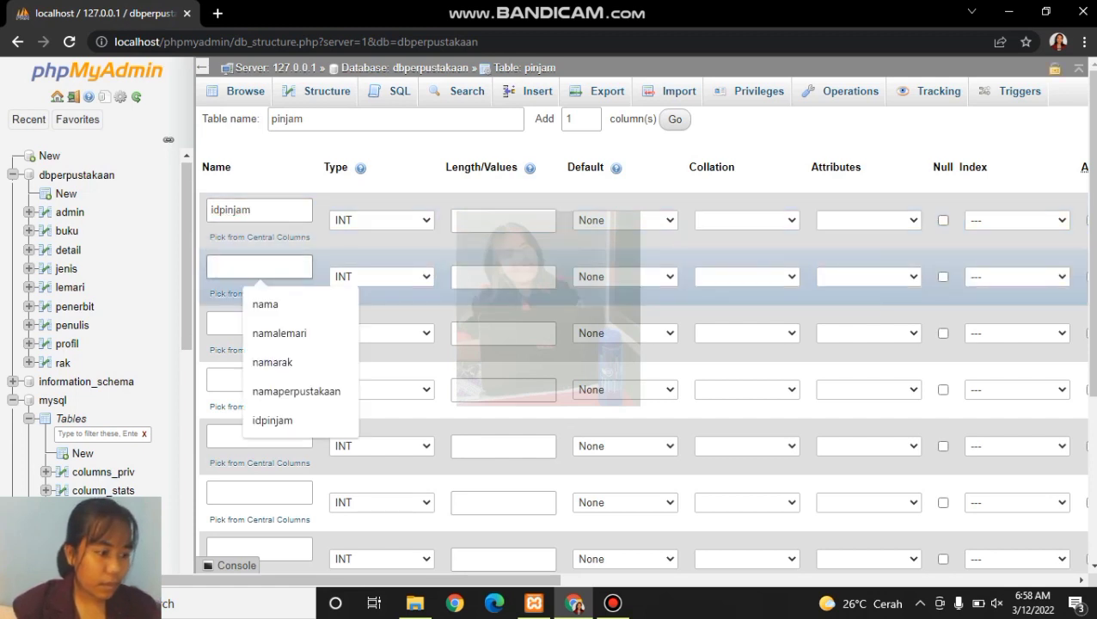
type("tan")
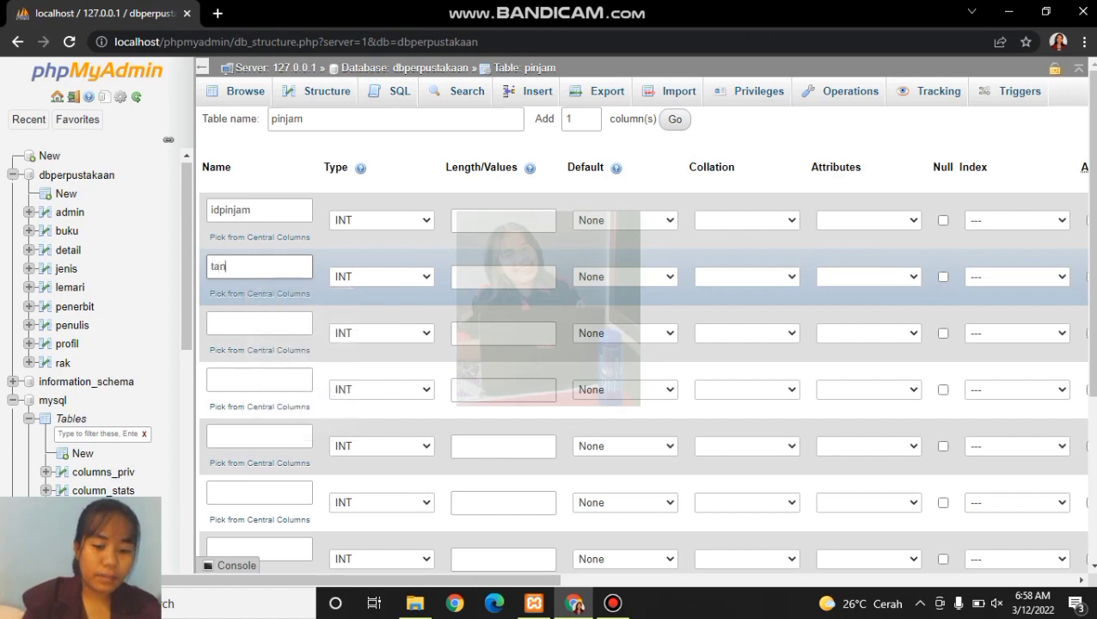
type("ggalpinjam")
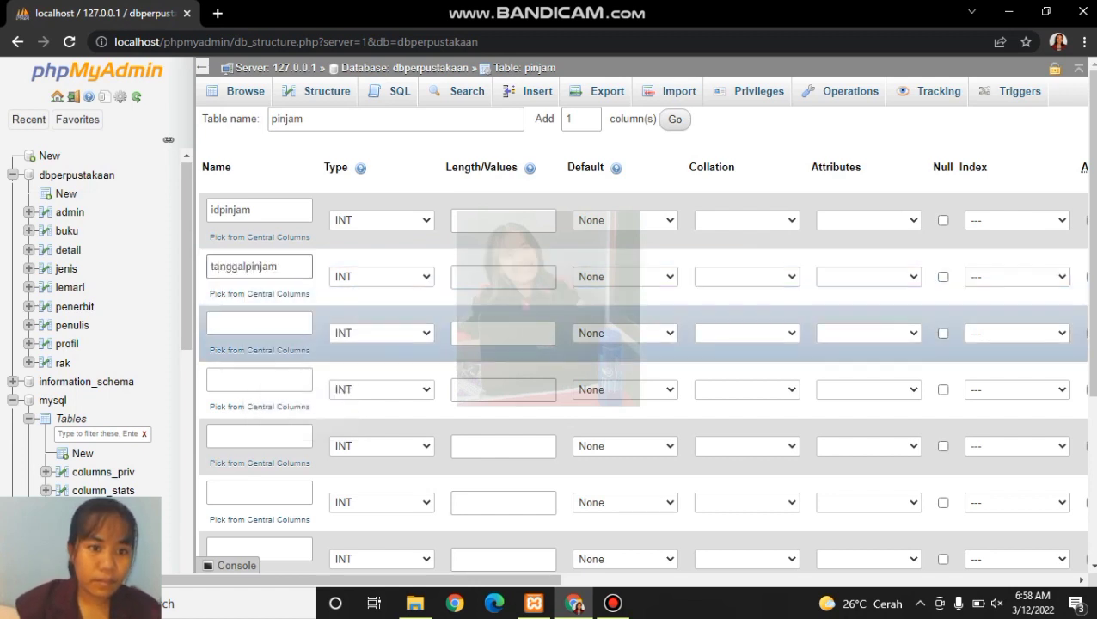
- Name the third and fourth pinjam columns tanggalkembali and idpengunjung
left_click(259, 323)
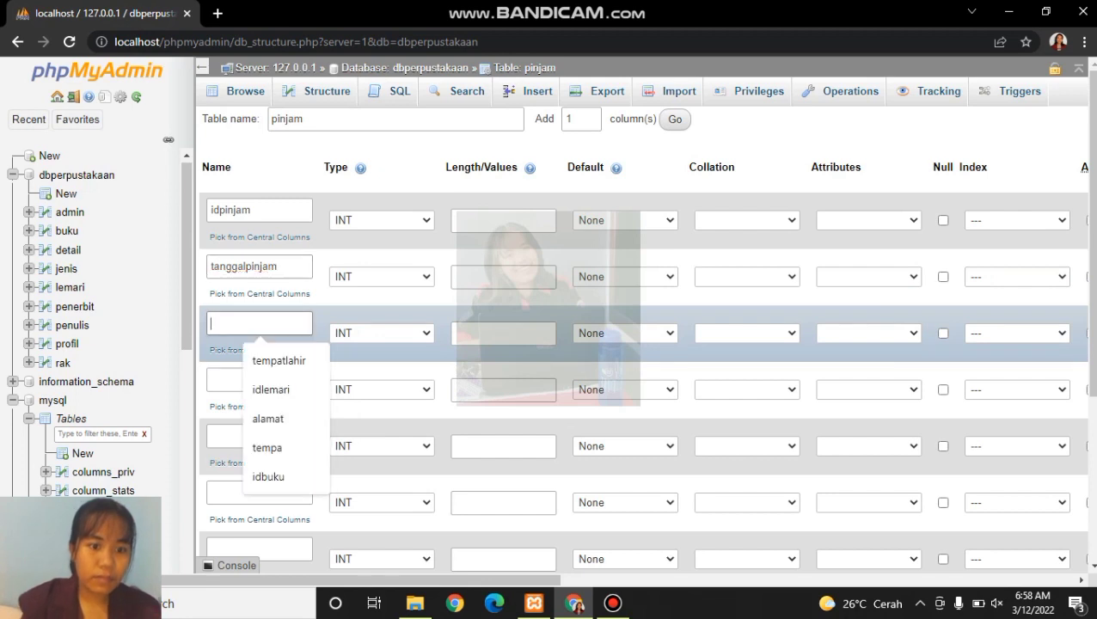
type("tang")
type("galkemba")
type("li")
key("BackSpace")
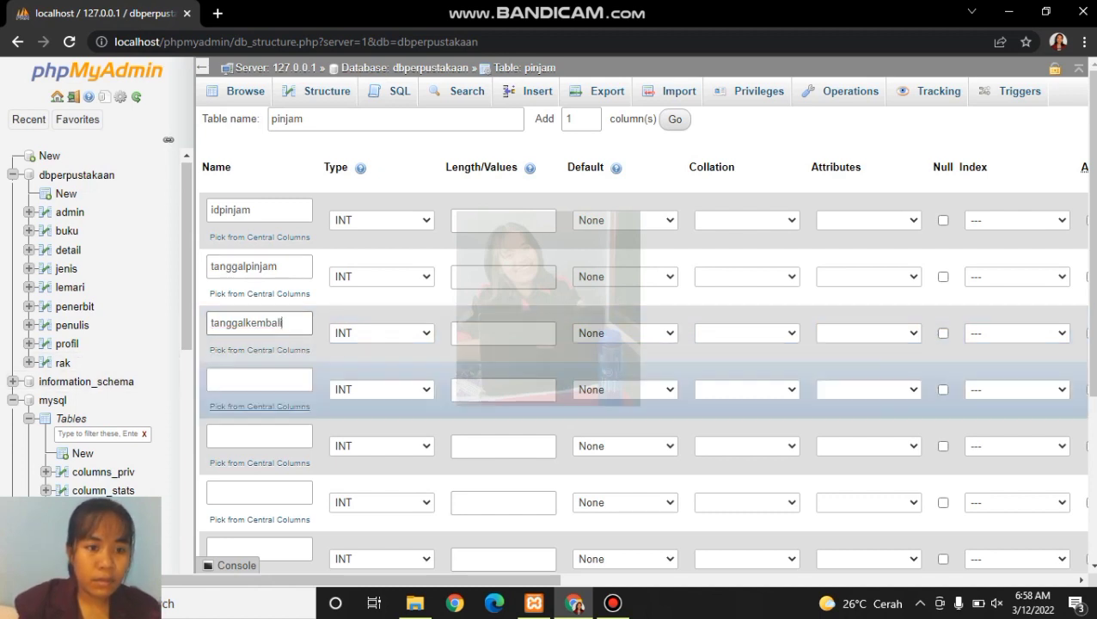
left_click(259, 380)
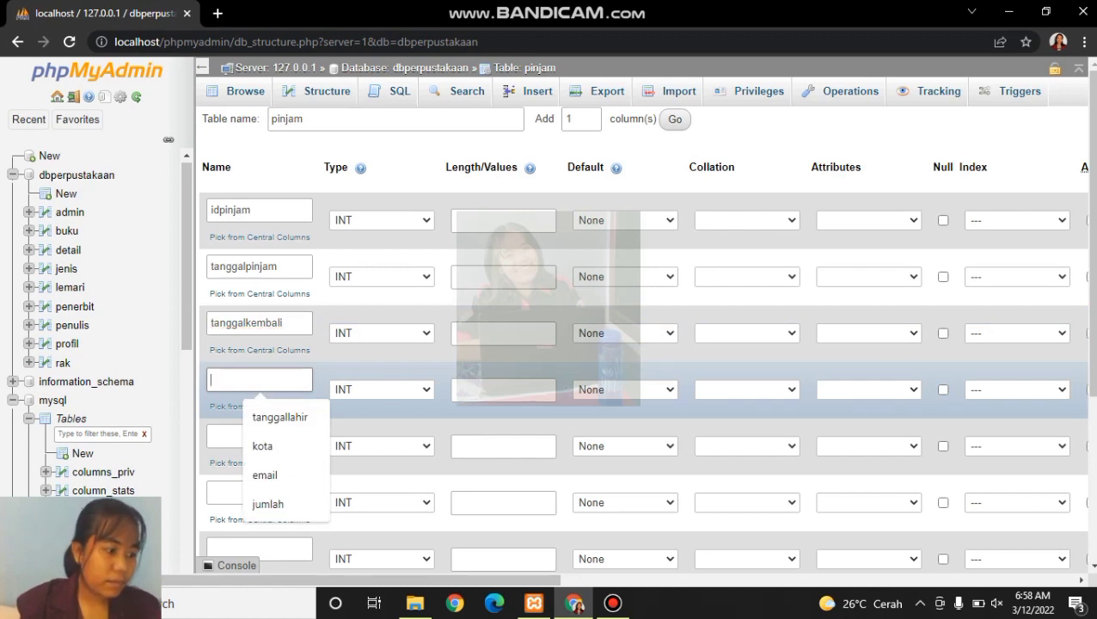
type("idpengun")
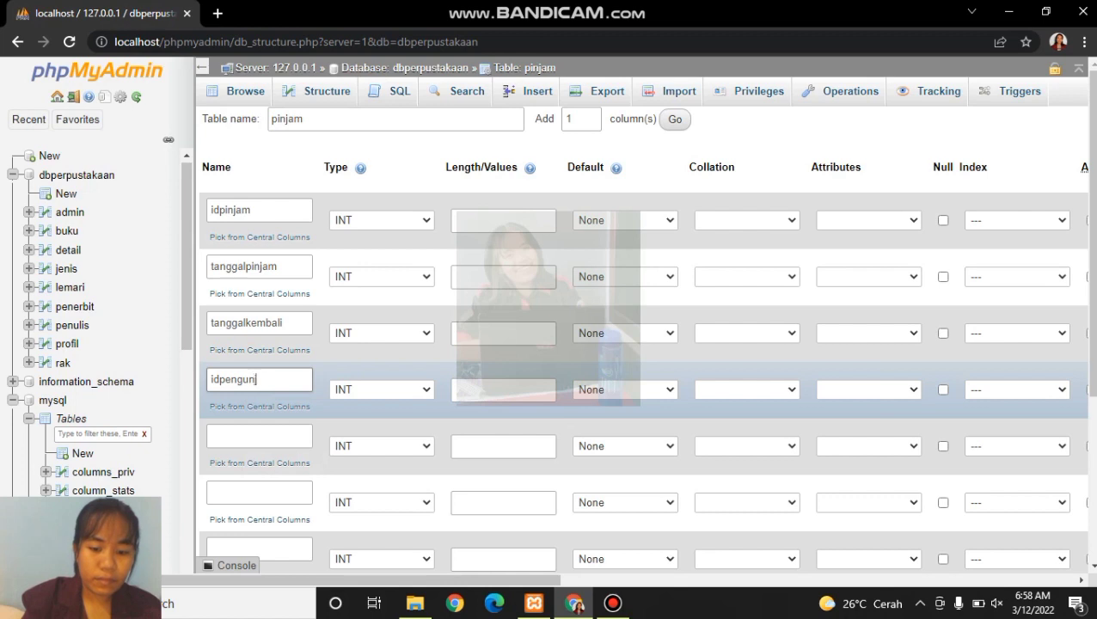
type("jung")
- Name the fifth, sixth and seventh pinjam columns status, diserahkan and diterima
left_click(260, 437)
type("status")
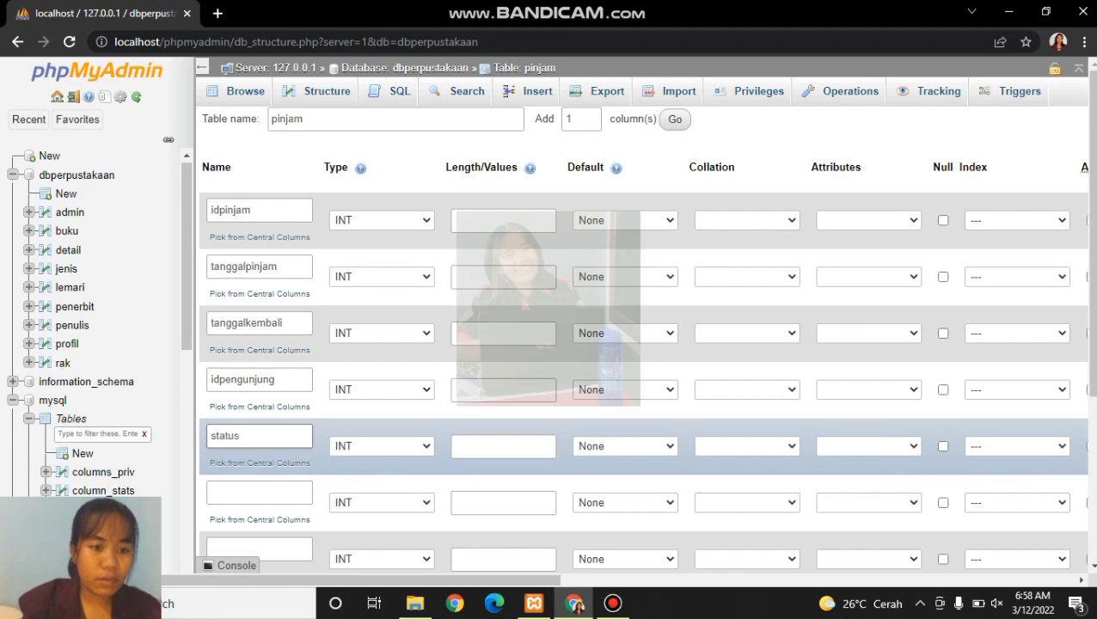
left_click(260, 493)
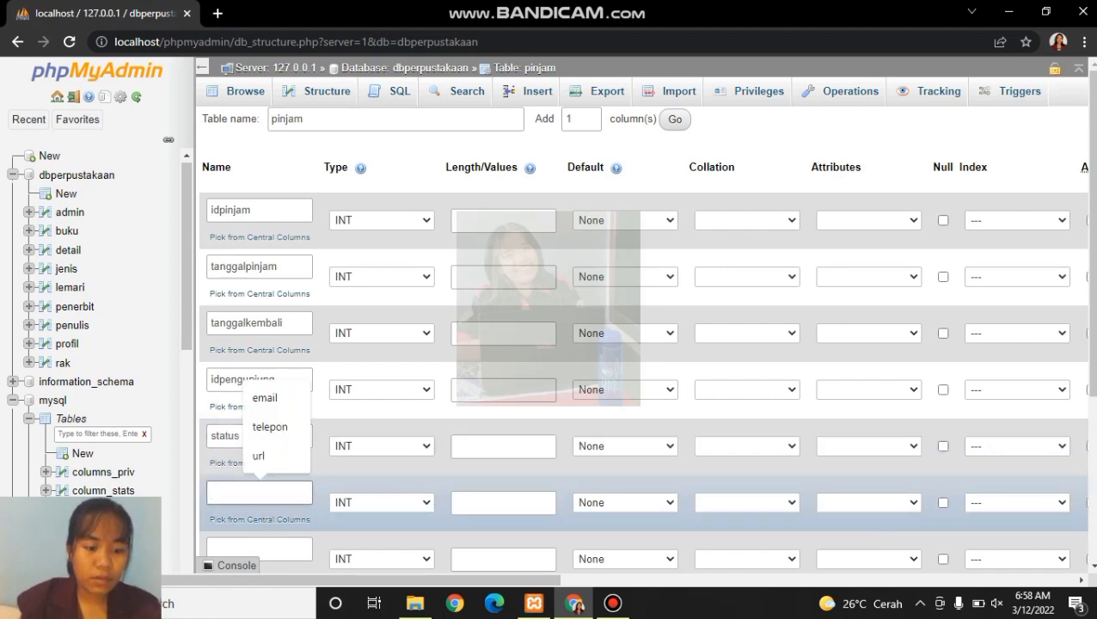
type("diserahkan")
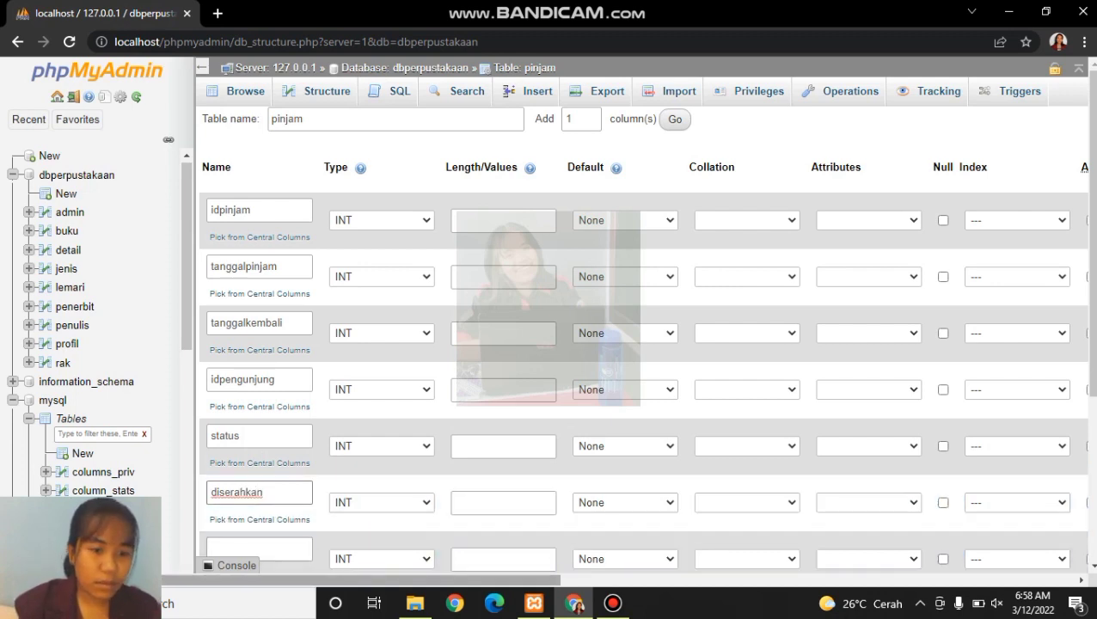
left_click(260, 550)
type("di")
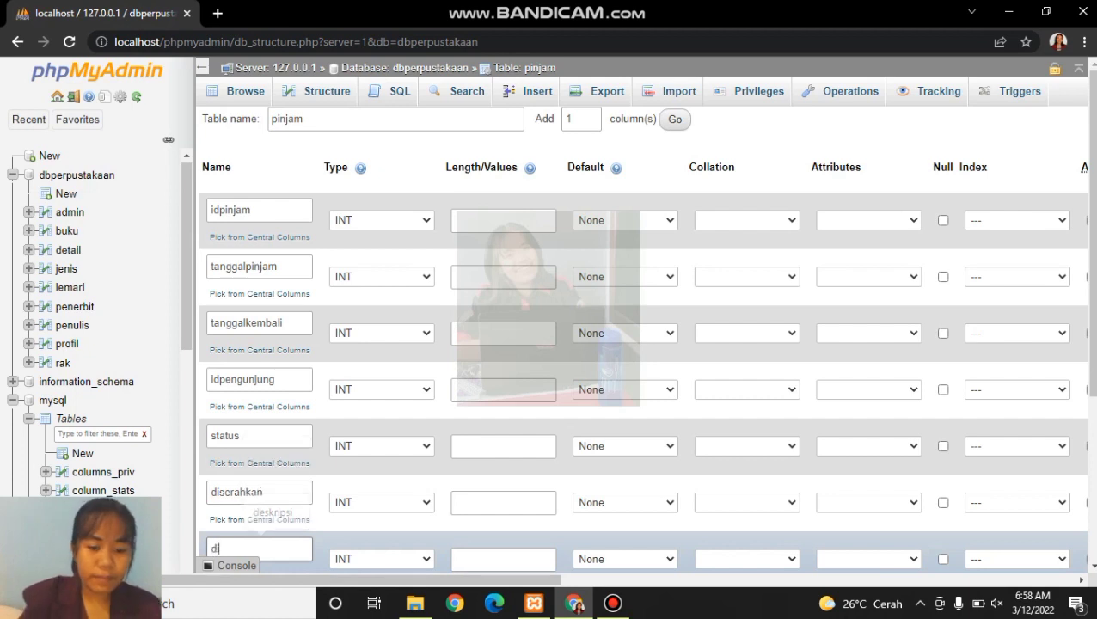
type("terima")
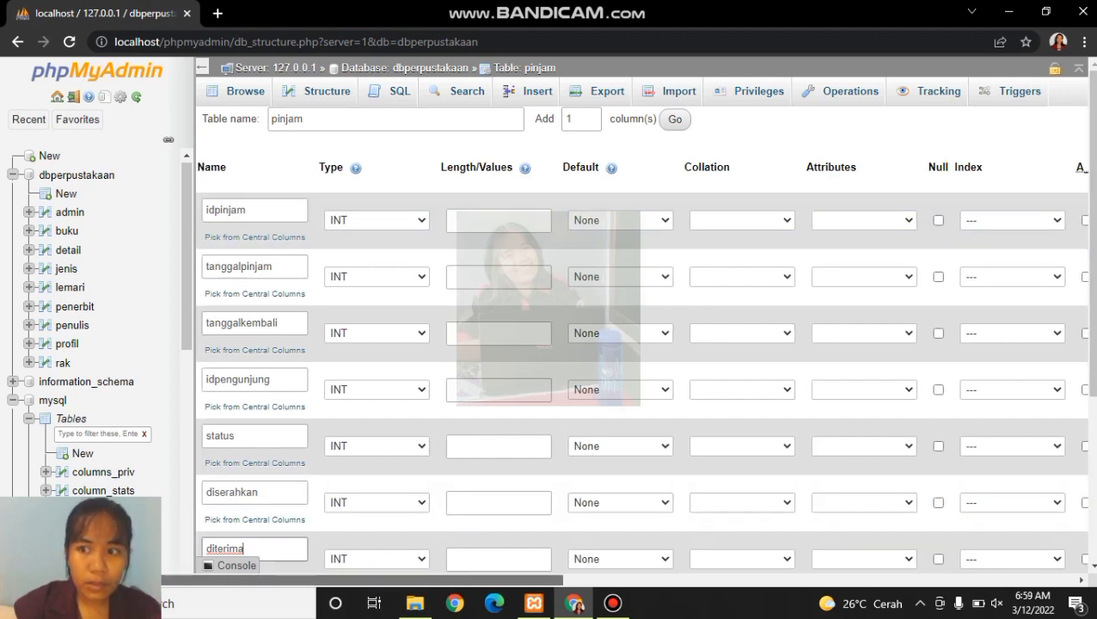
- Make the idpinjam column an auto-increment primary key
scroll(641, 361, "right", 5)
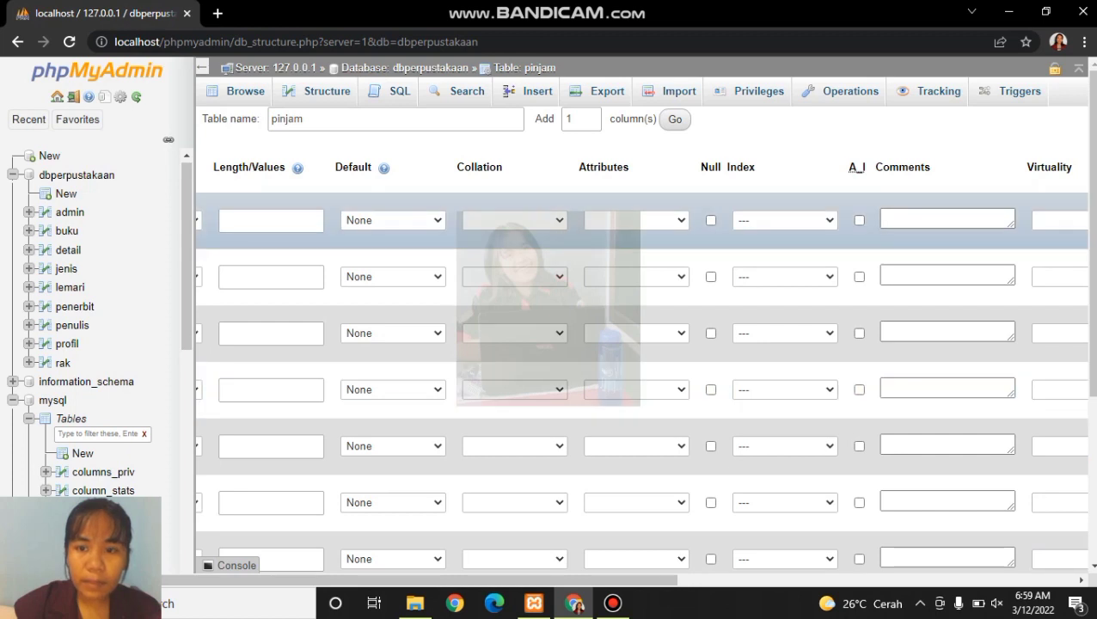
left_click(860, 220)
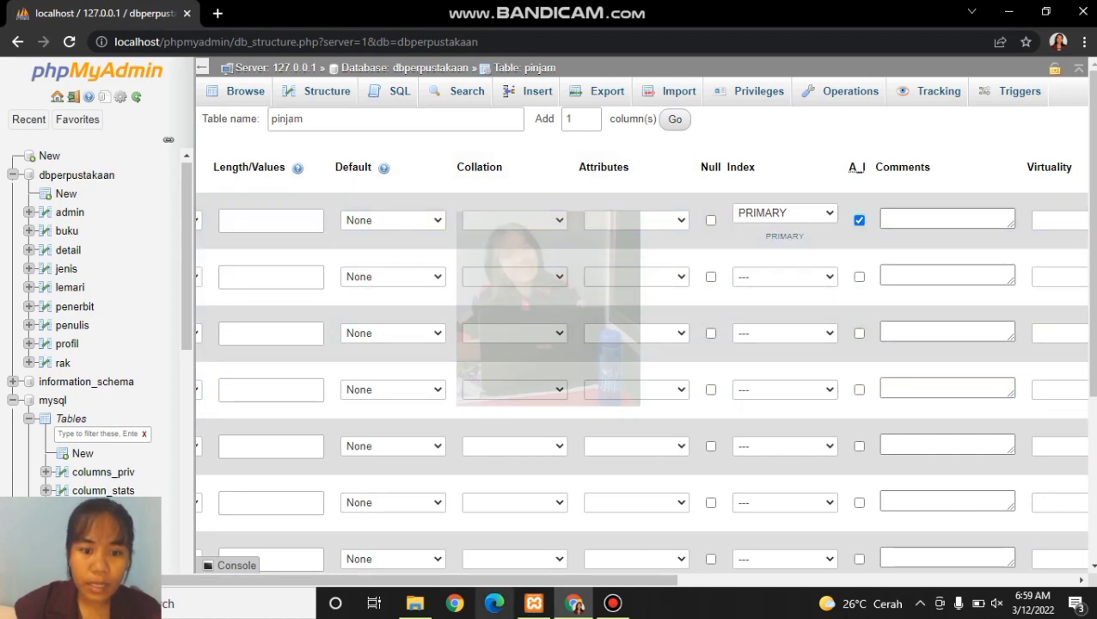
- Set the type of tanggalpinjam and tanggalkembali to DATE and allow null values for tanggalkembali
scroll(550, 333, "left", 5)
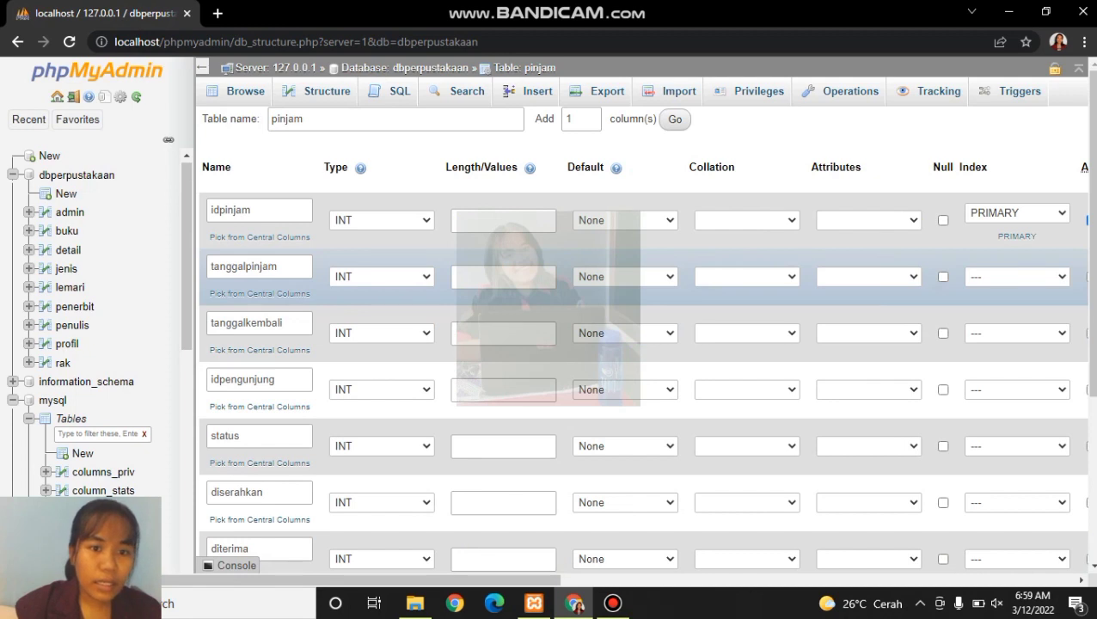
left_click(381, 276)
left_click(353, 331)
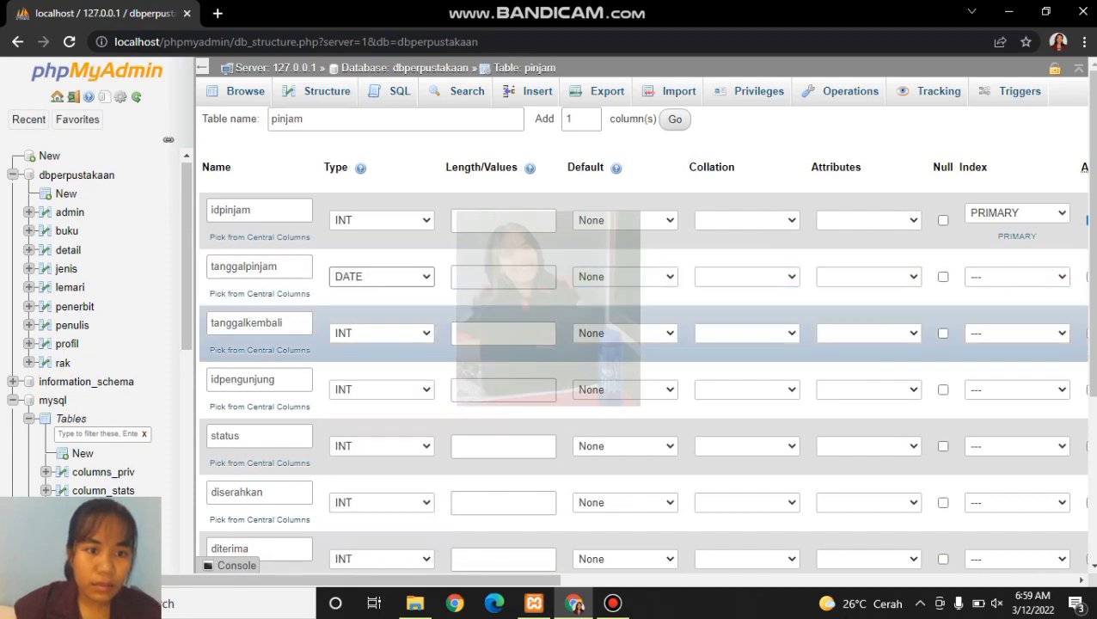
left_click(381, 333)
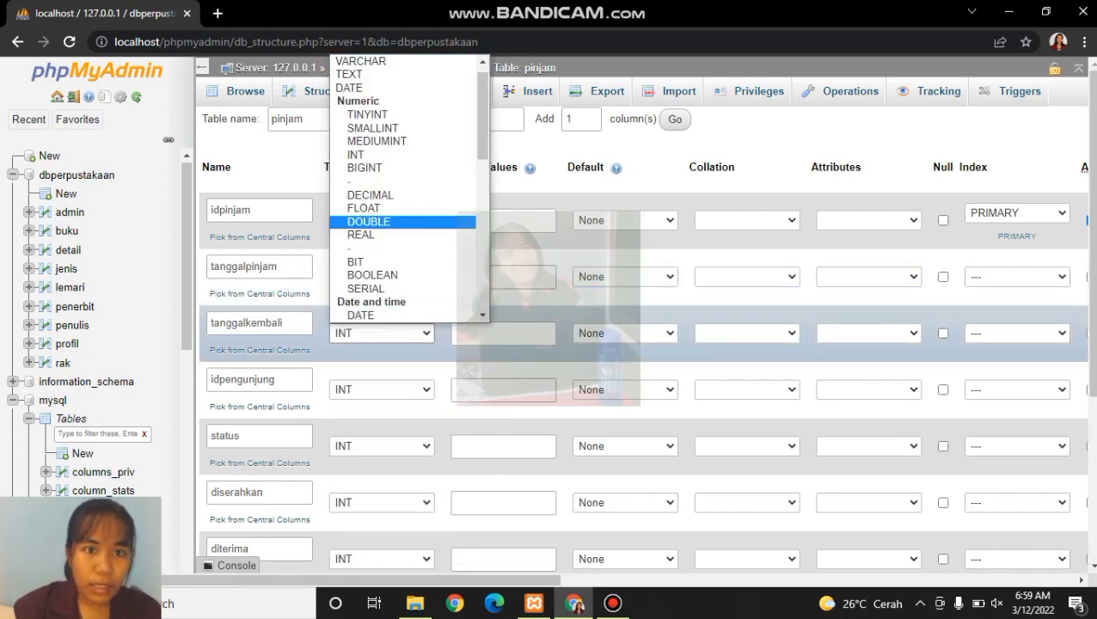
left_click(361, 87)
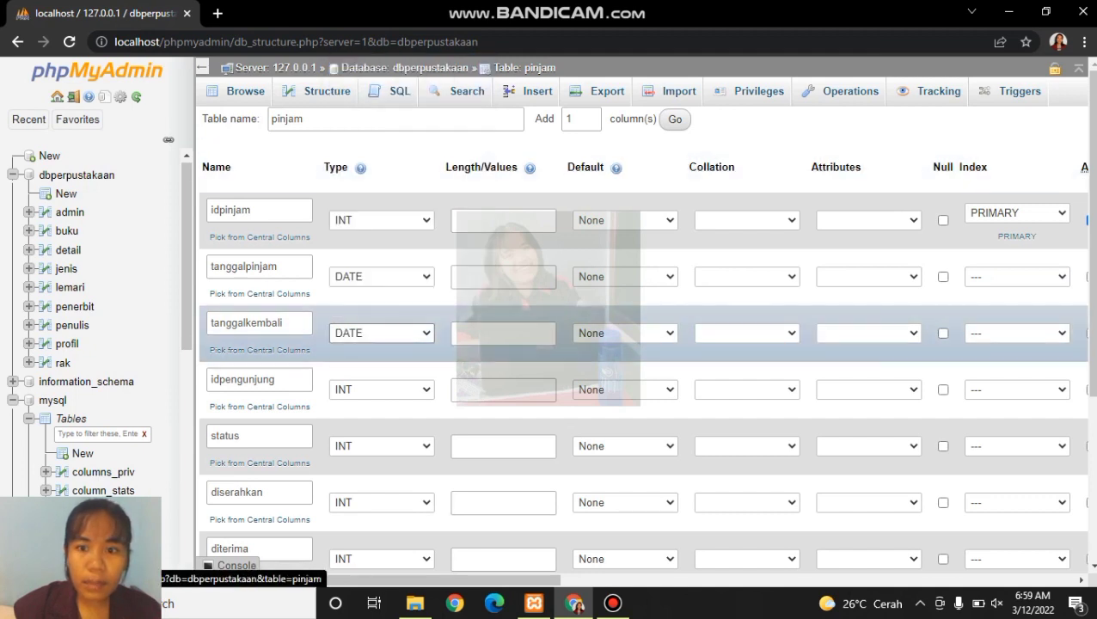
left_click(943, 332)
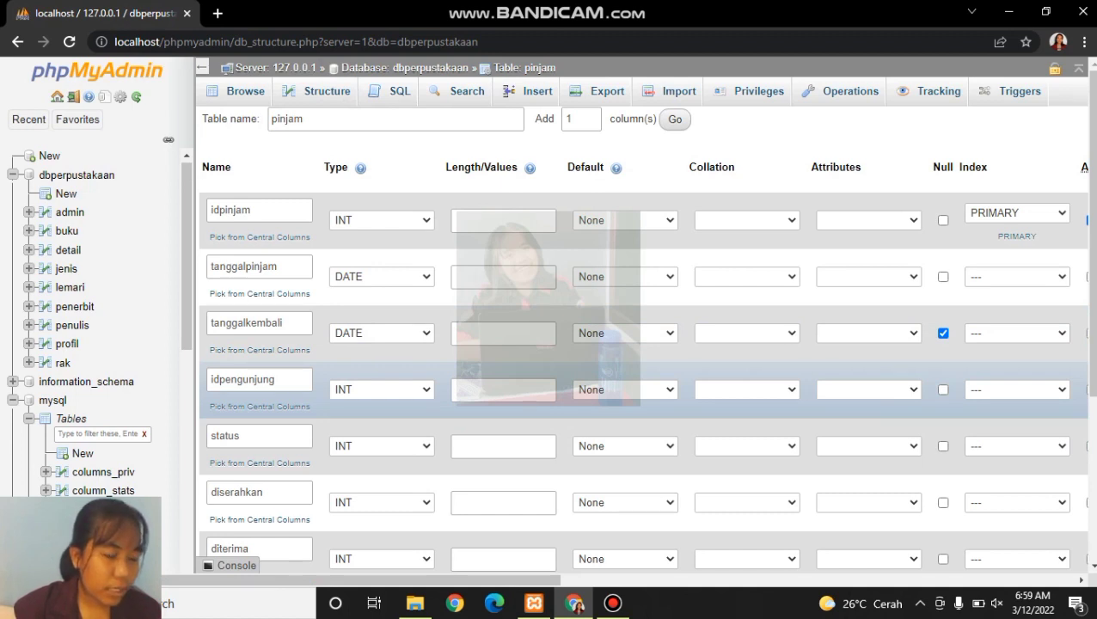
- Set the status column's type to CHAR with a length of 1
left_click(381, 445)
scroll(405, 301, "down", 1)
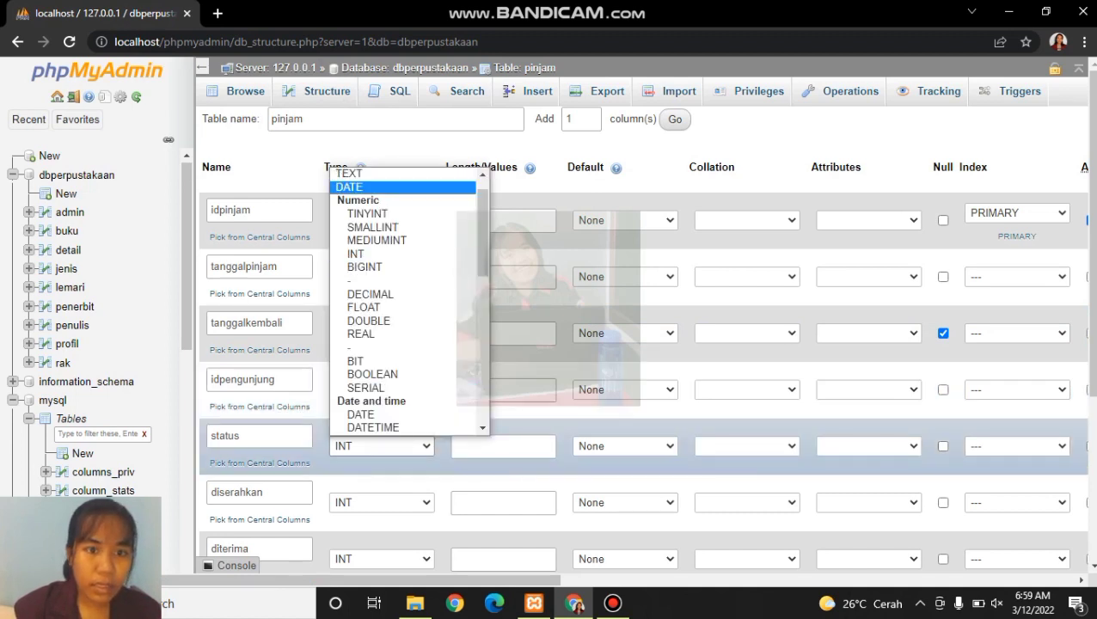
scroll(404, 302, "down", 5)
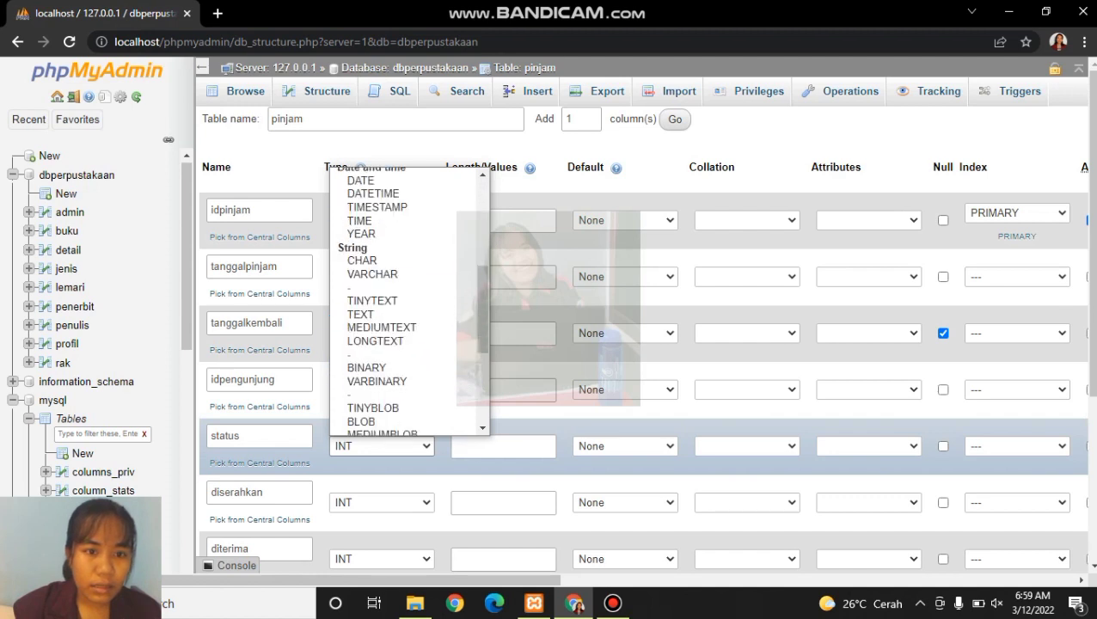
left_click(378, 261)
left_click(504, 447)
type("1")
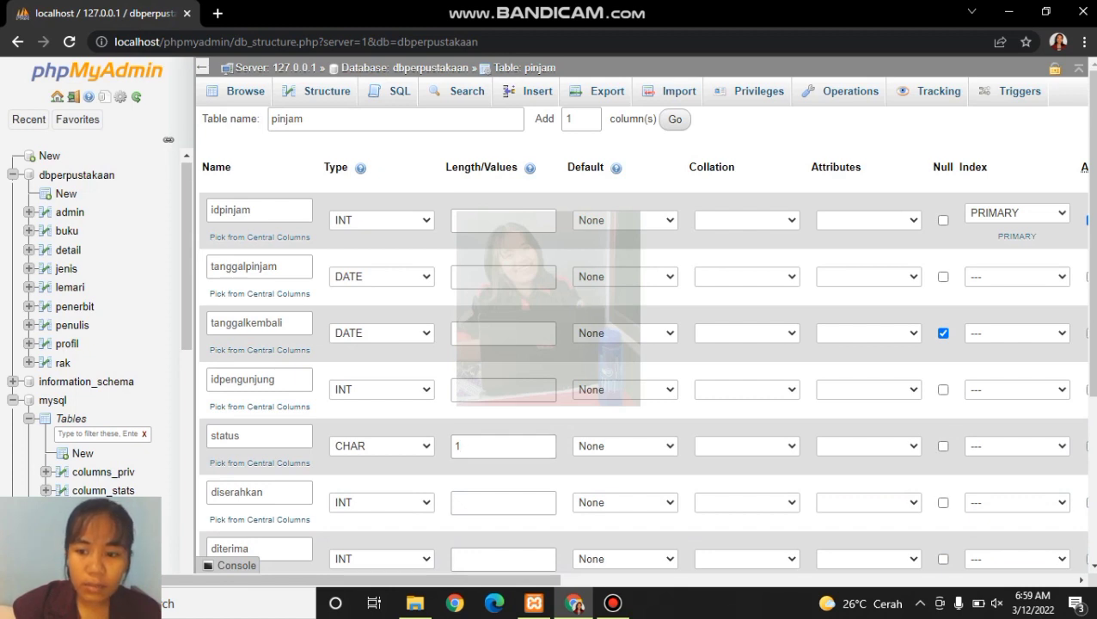
- Allow null values for the diterima column and save the pinjam table
scroll(645, 344, "down", 1)
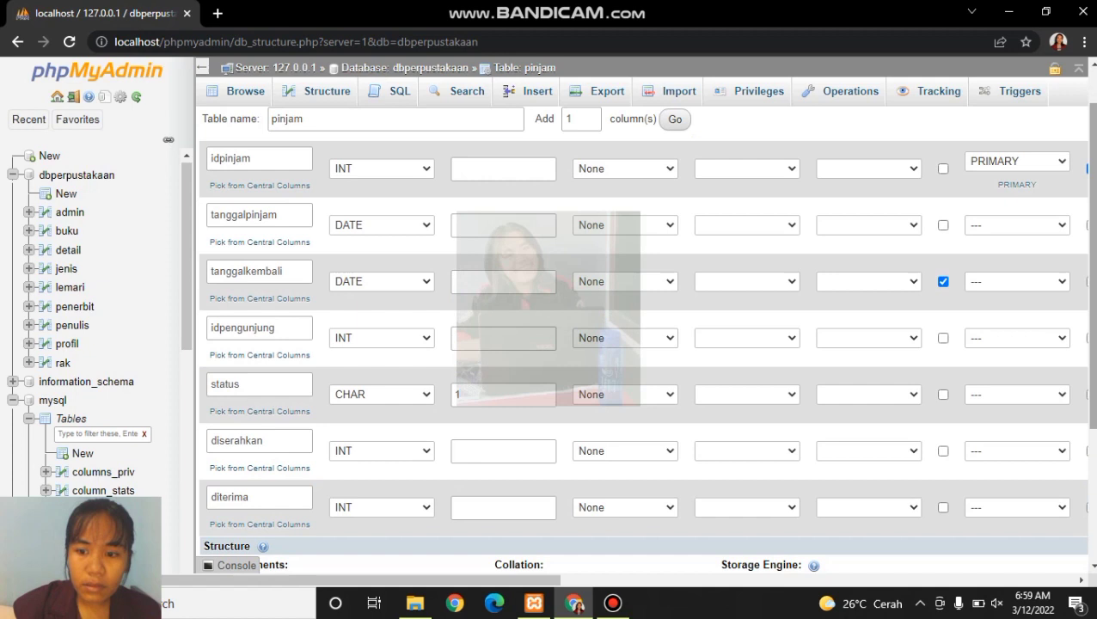
left_click(944, 507)
left_click_drag(1092, 379, 1093, 506)
left_click(1056, 518)
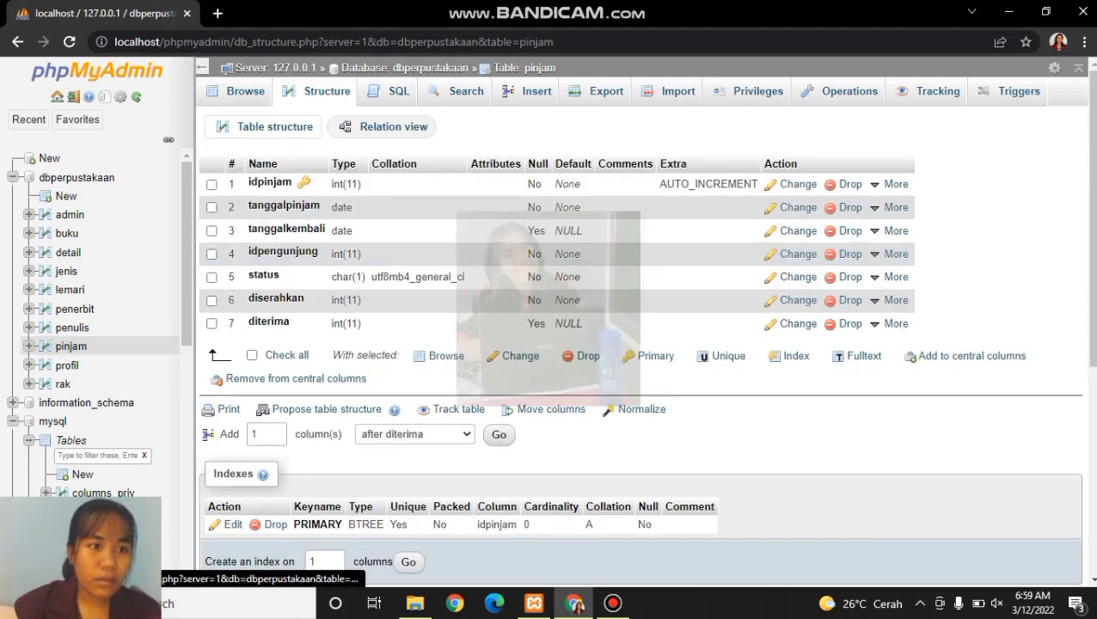
- Start a new table named pengunjung with 10 columns in the dbperpustakaan database
left_click(76, 177)
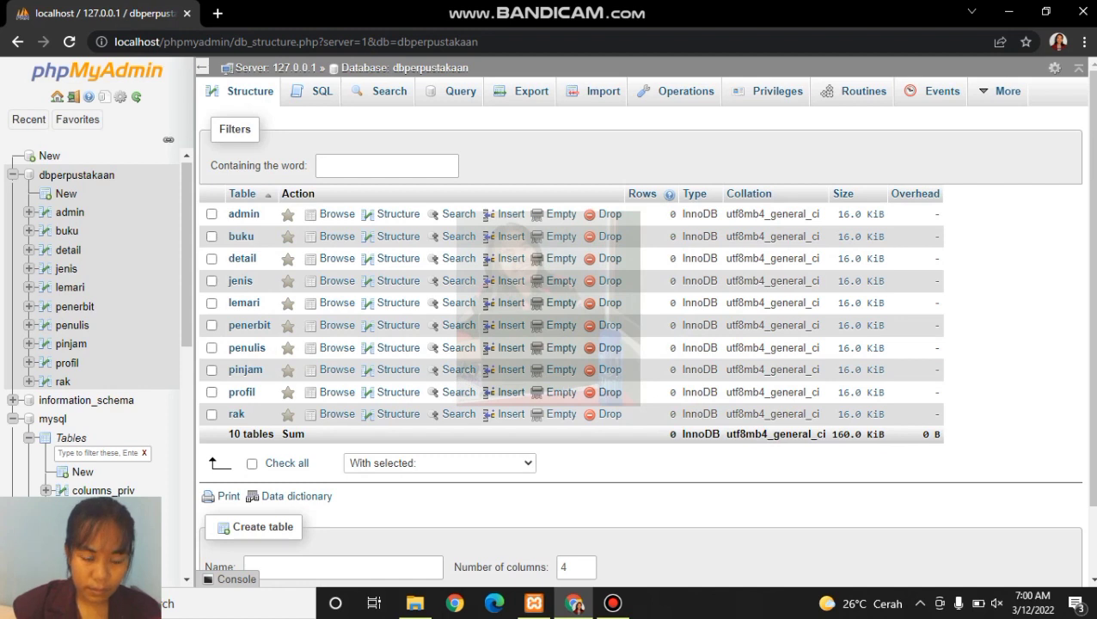
left_click(343, 567)
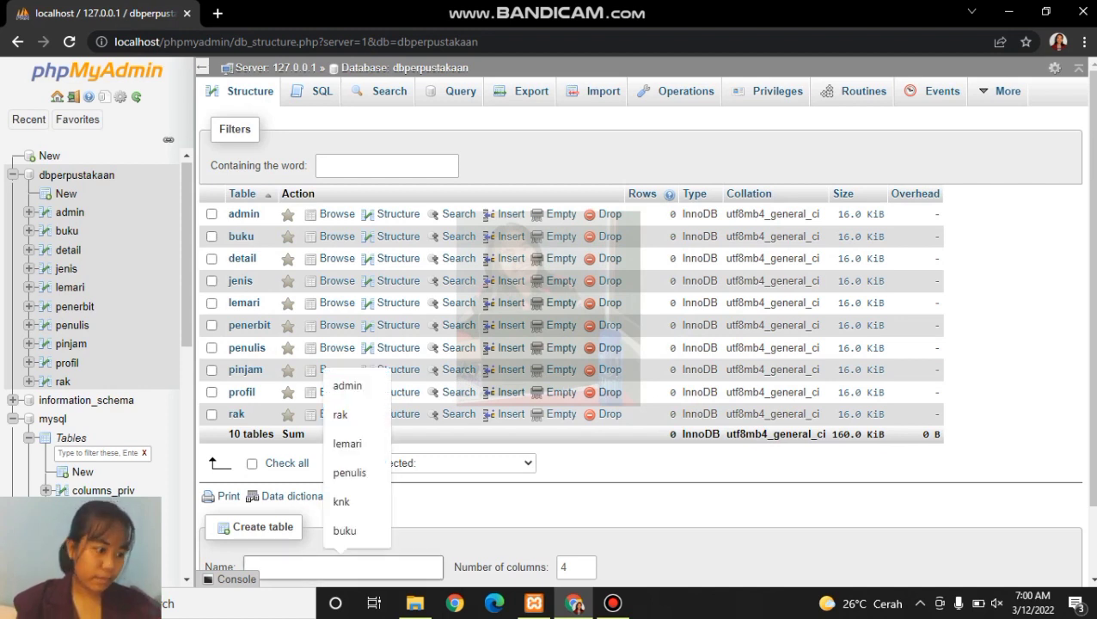
type("pengunjung")
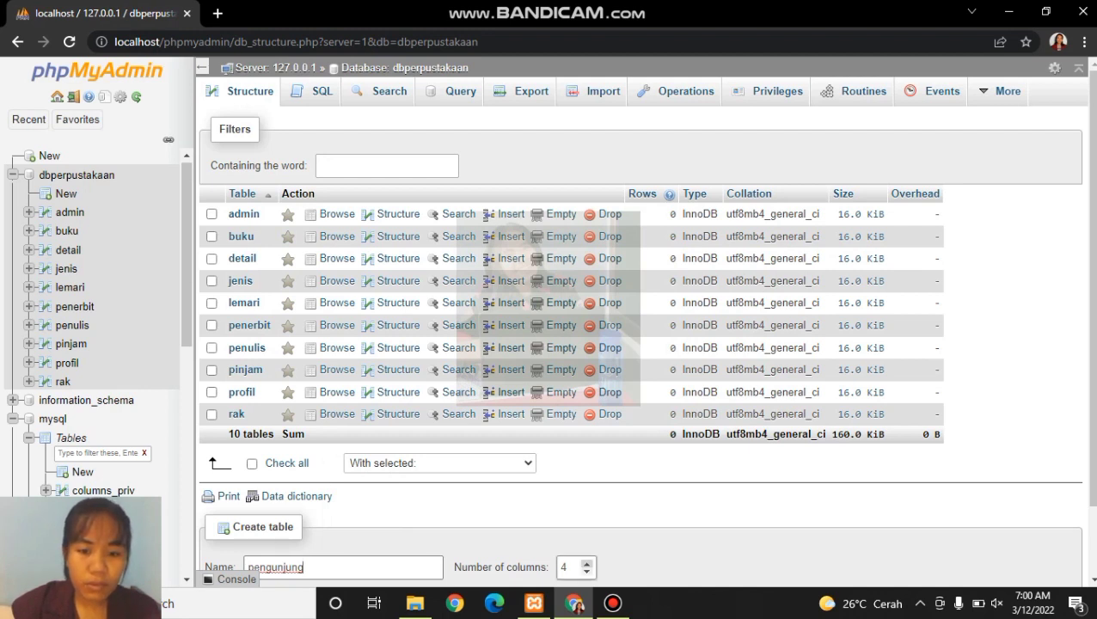
key("Tab")
type("5")
left_click(587, 564)
left_click(586, 564)
left_click(586, 564)
left_click_drag(1092, 387, 1092, 457)
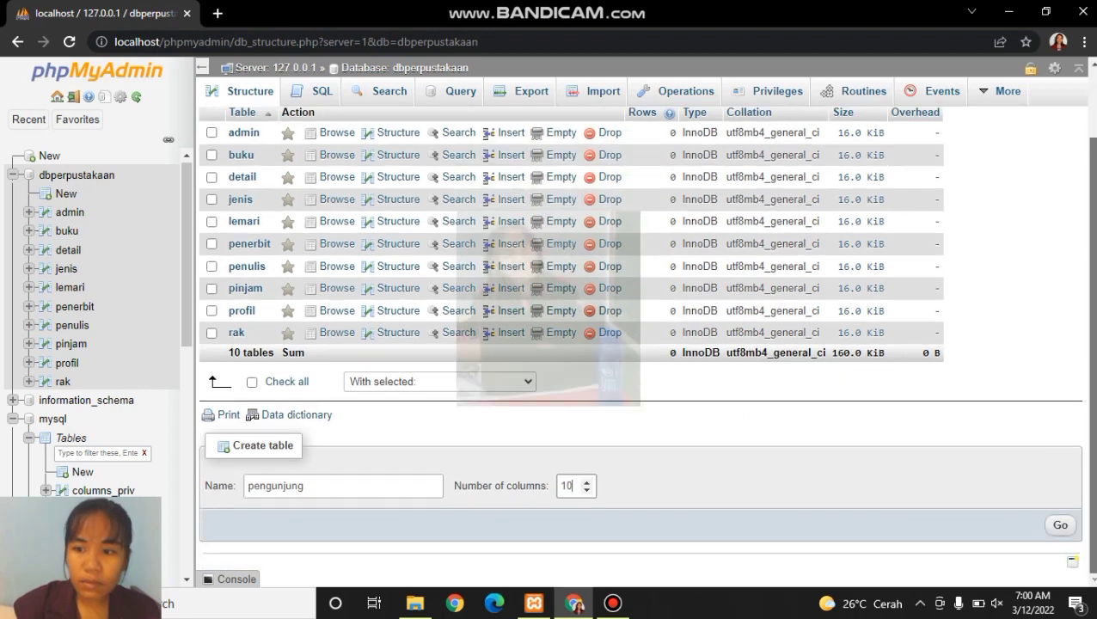
left_click(1060, 525)
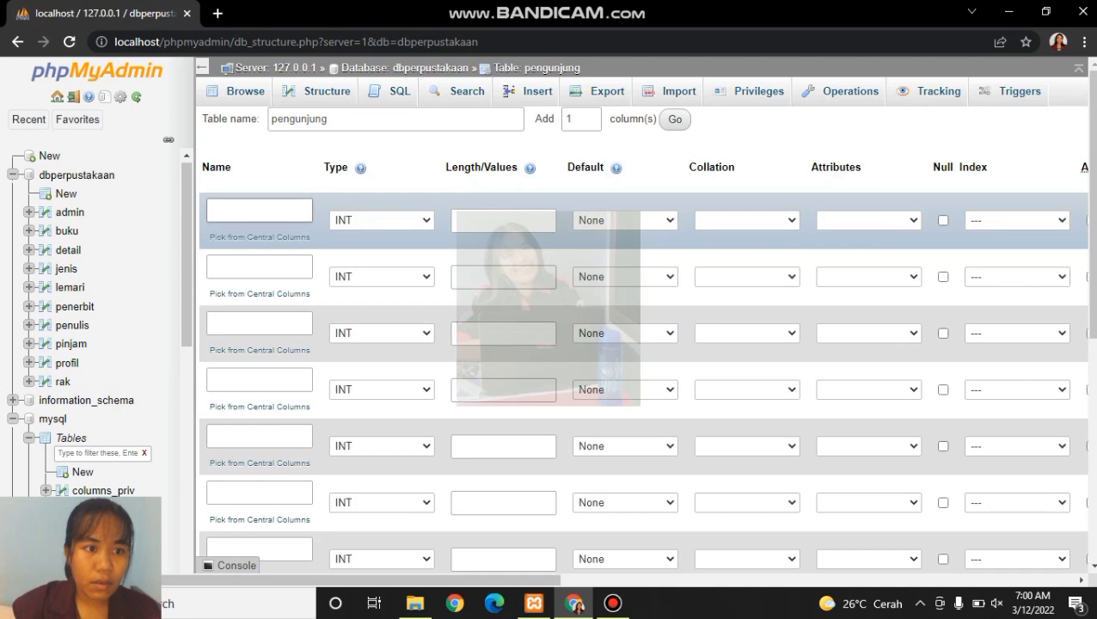
- Name the first column idpengunjung and make it the auto-increment primary key
left_click(254, 211)
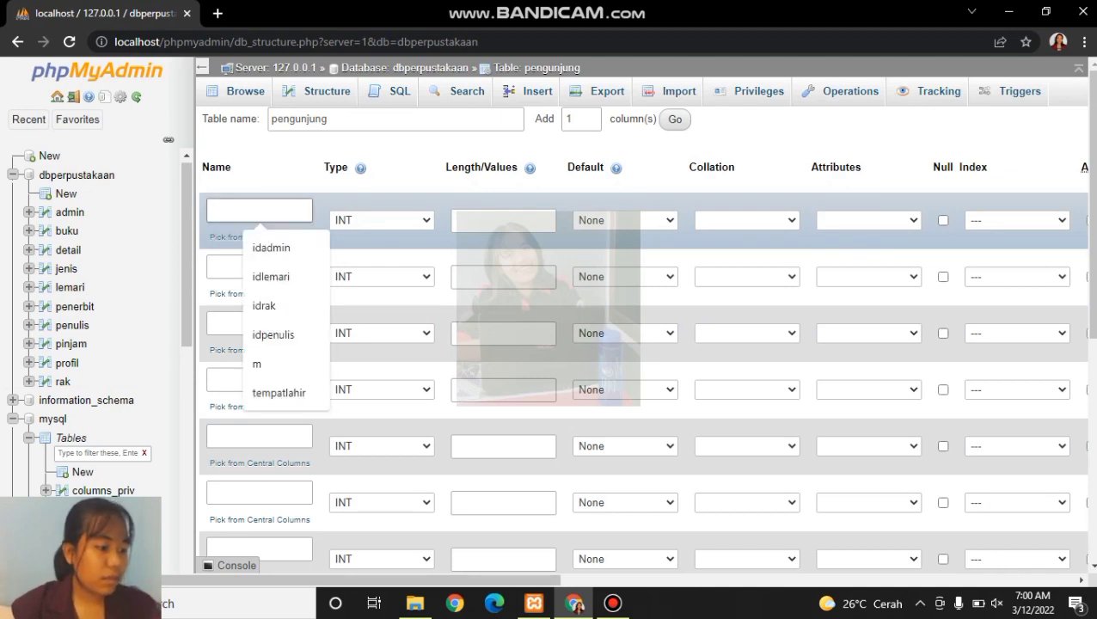
type("id")
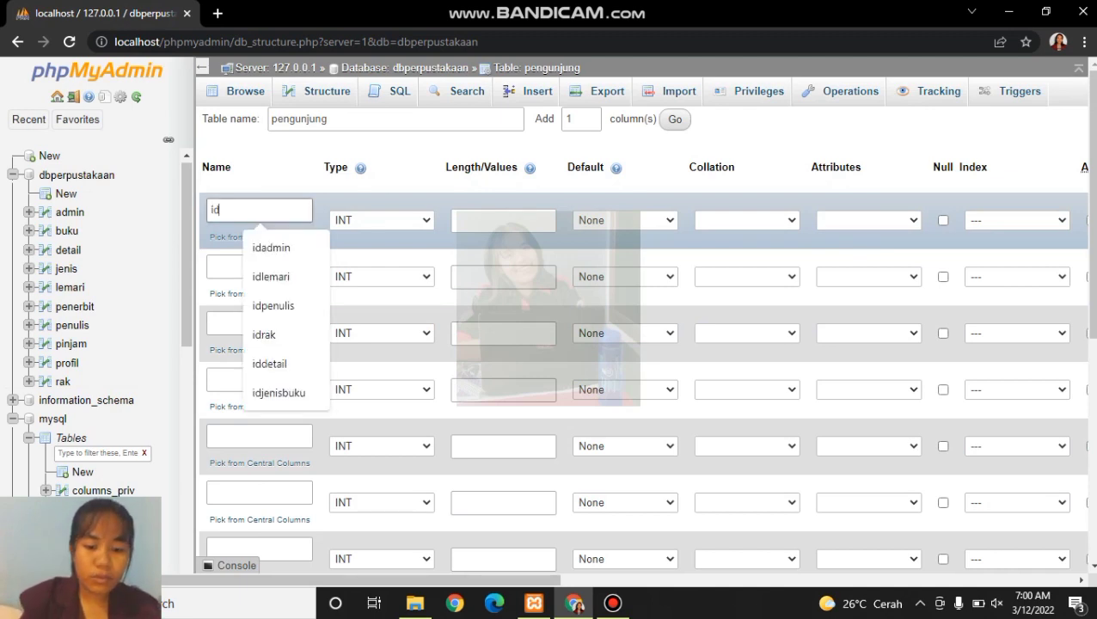
type("pengunjung")
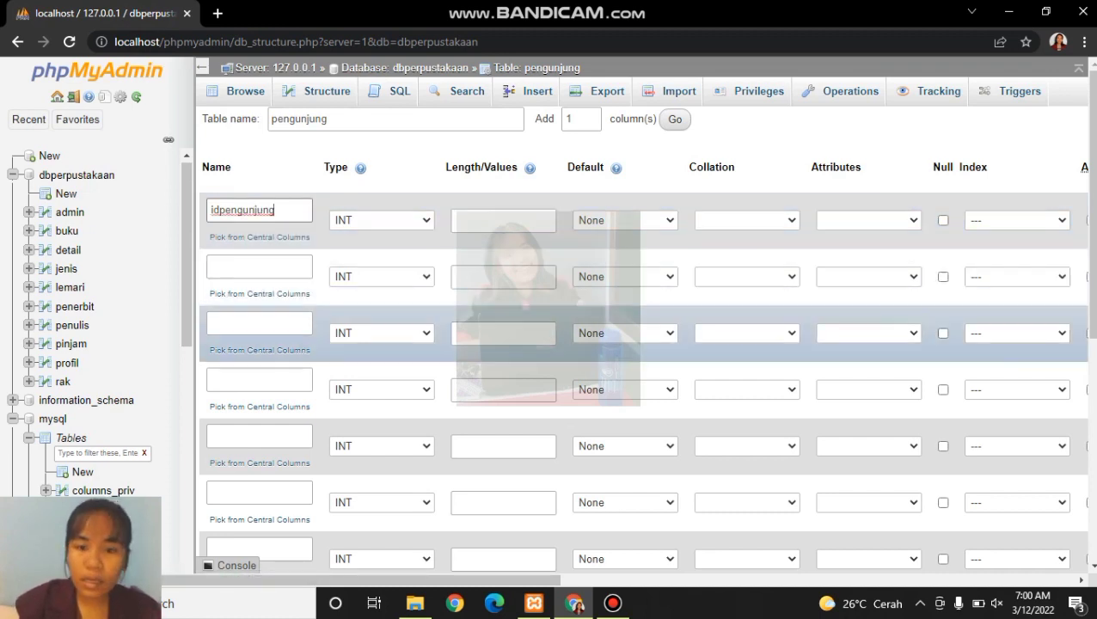
scroll(625, 277, "right", 3)
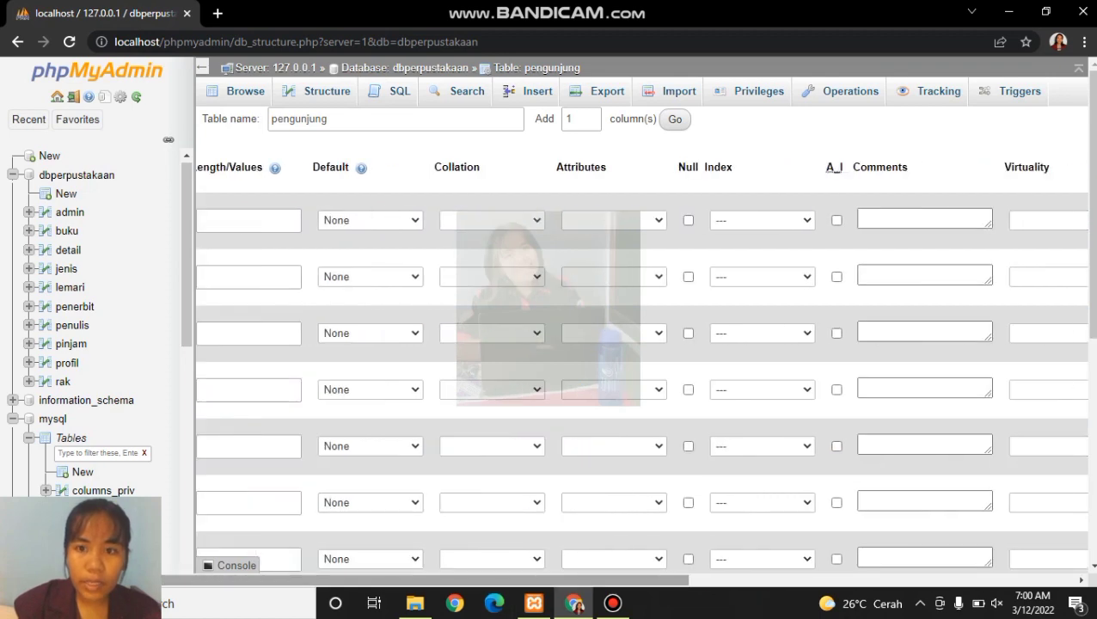
left_click(837, 221)
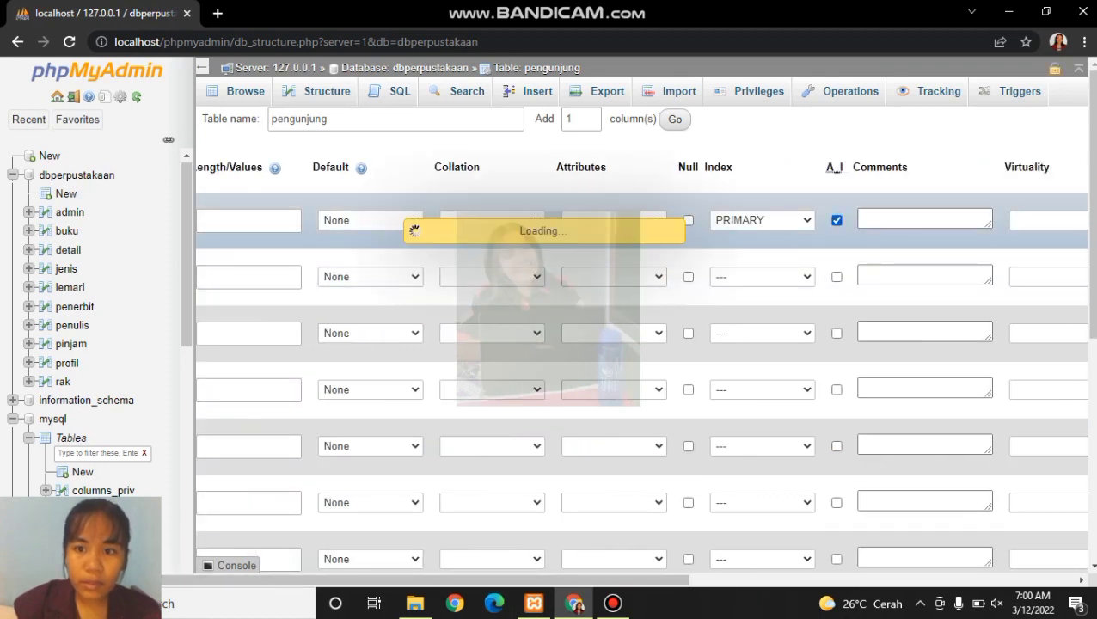
- Name the second to fifth columns nama, tempatlahir, tanggallahir and alamat
scroll(624, 345, "left", 3)
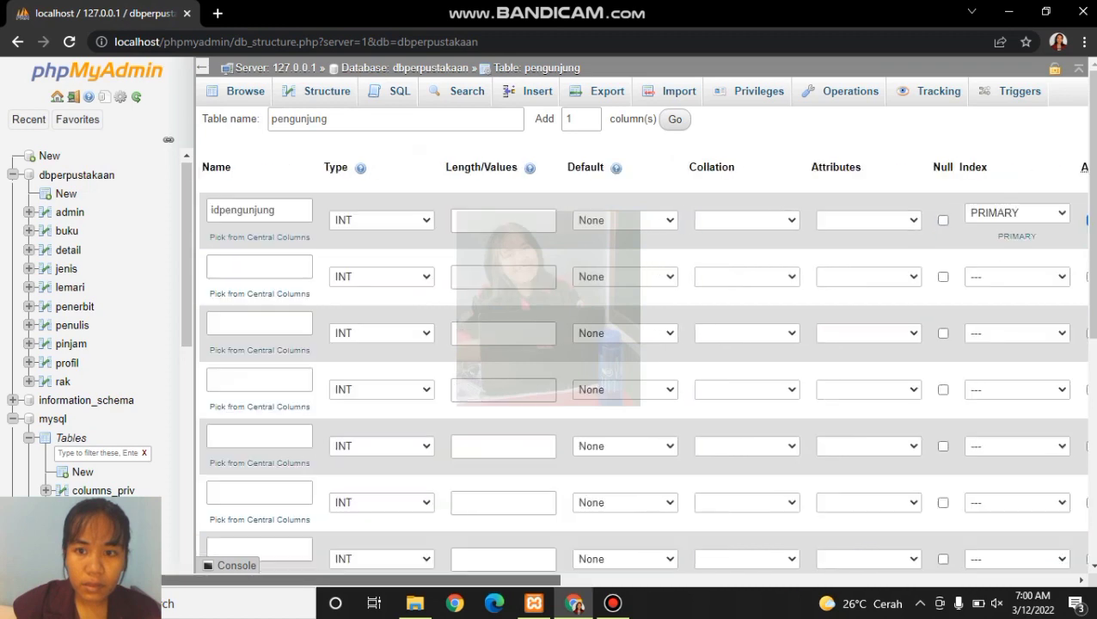
left_click(260, 267)
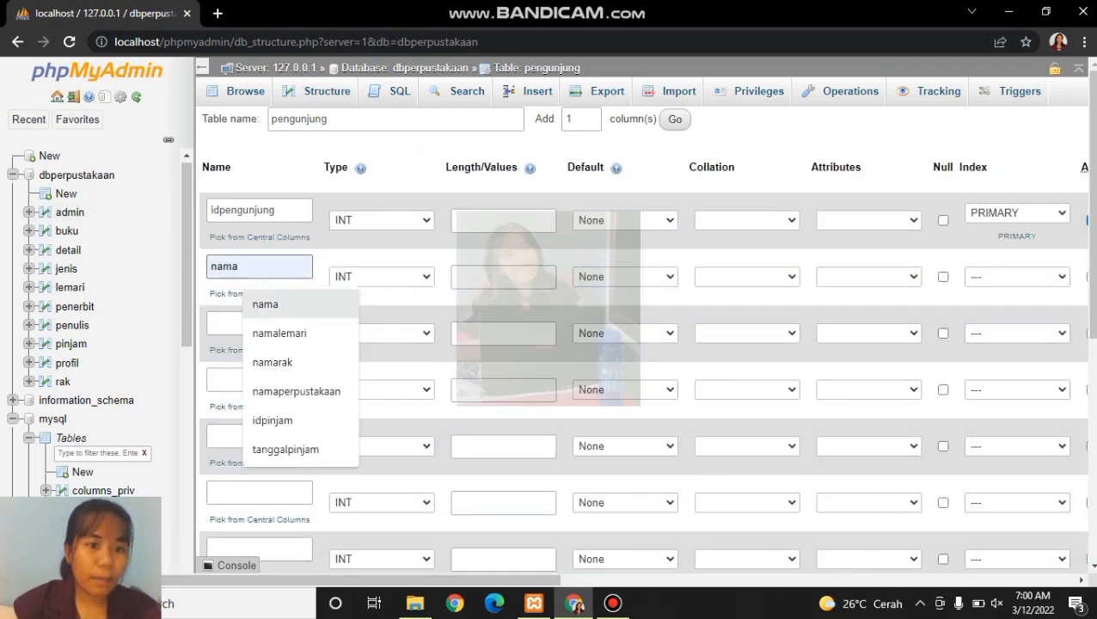
left_click(265, 305)
left_click(260, 325)
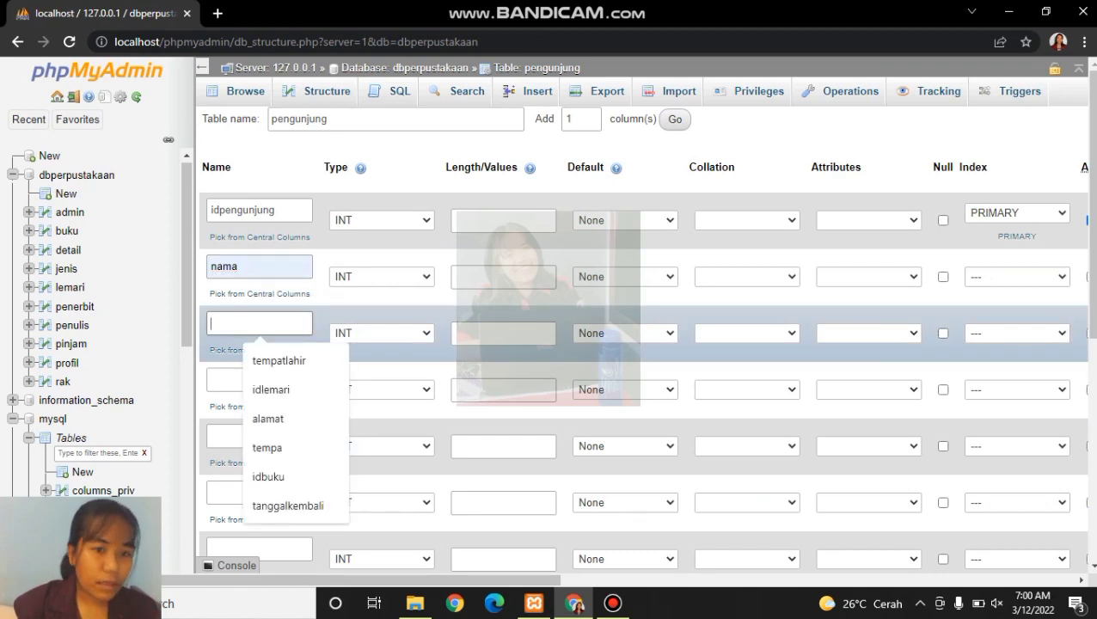
left_click(267, 361)
left_click(260, 381)
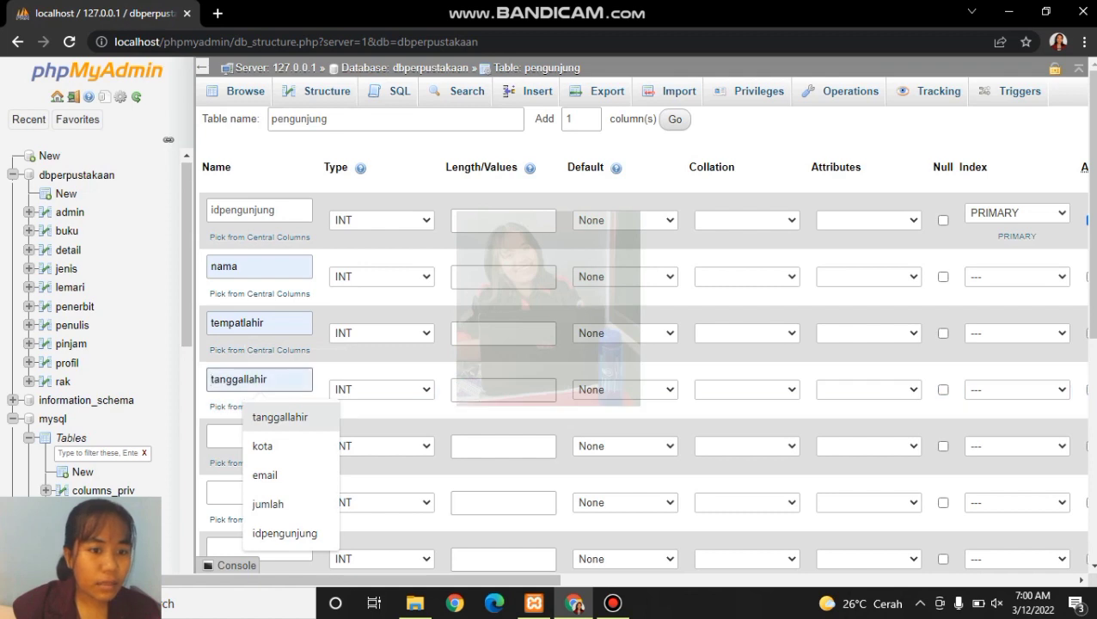
left_click(273, 422)
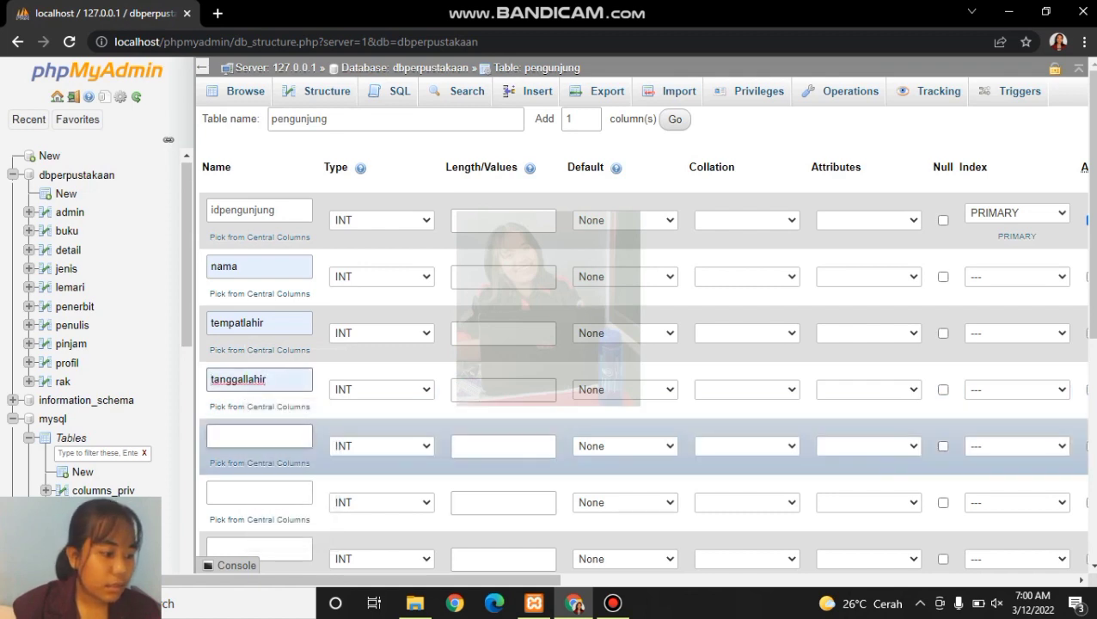
left_click(259, 437)
left_click(267, 474)
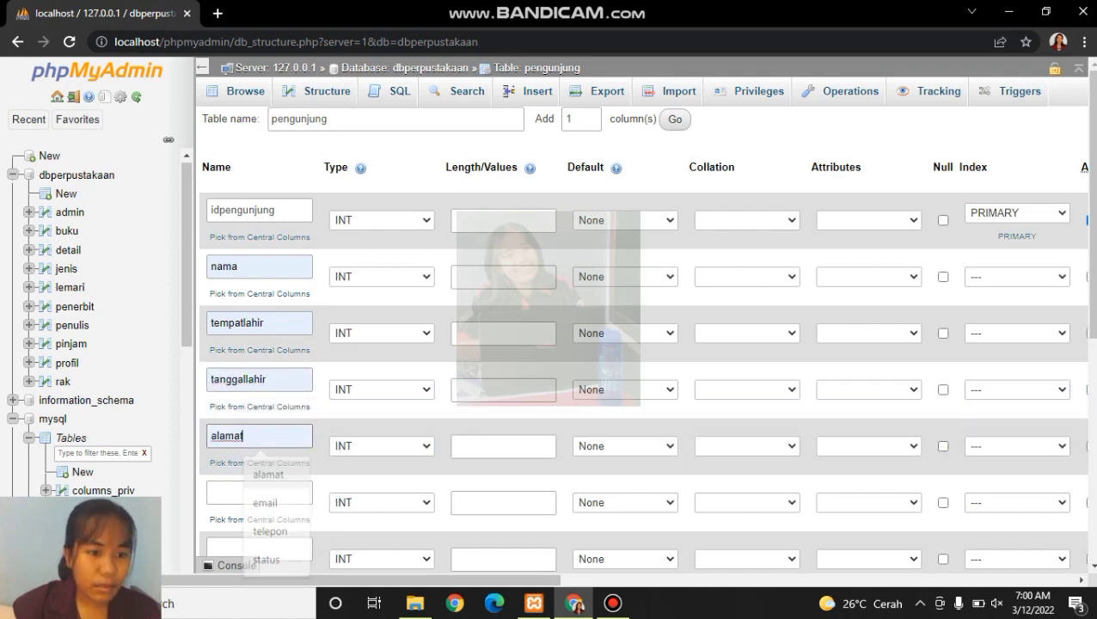
- Name the sixth column jeniskelamin and the seventh column email
left_click(259, 492)
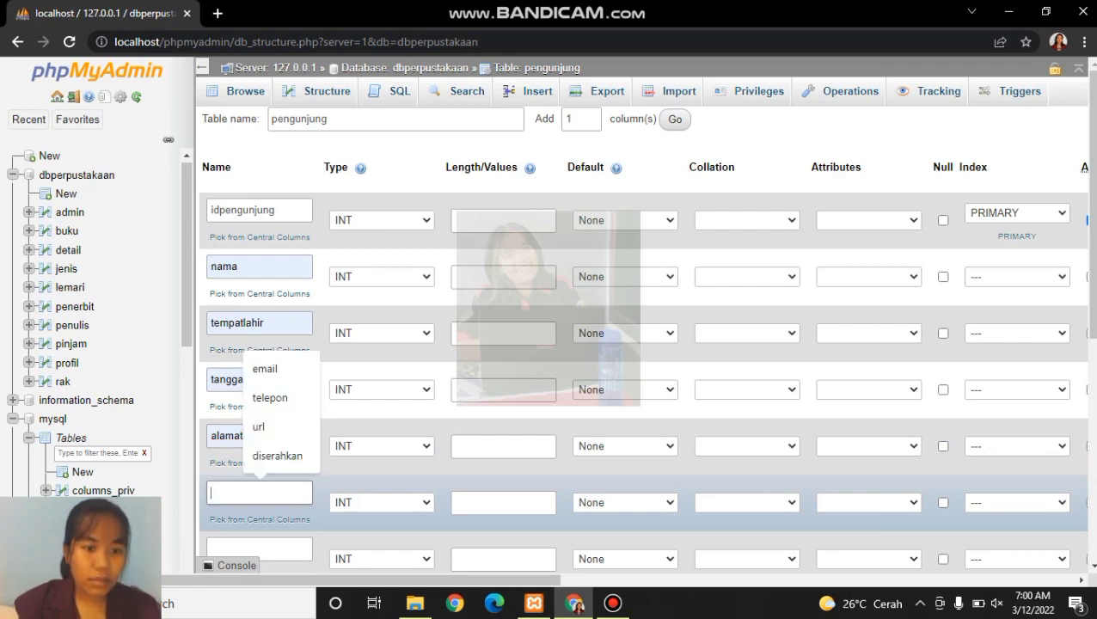
type("jeniske")
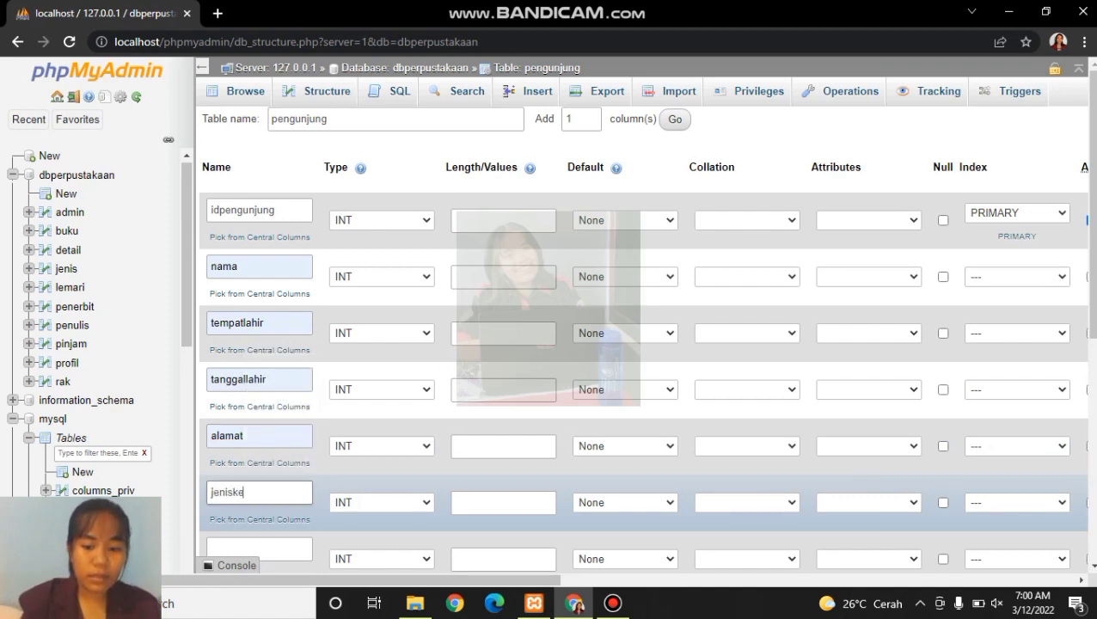
type("las")
type("min")
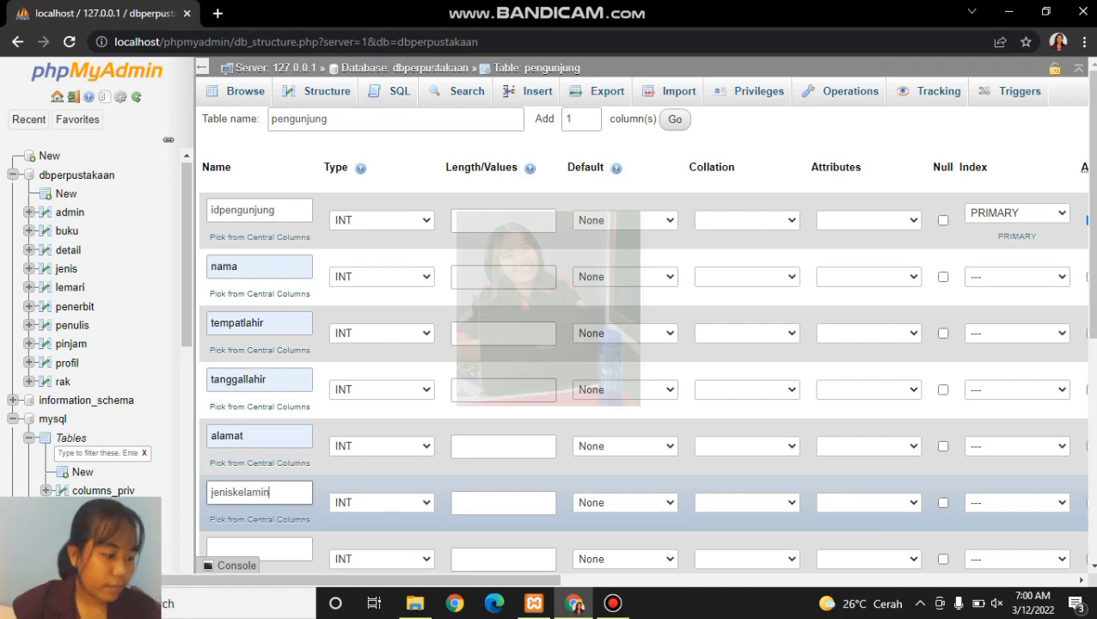
left_click(259, 549)
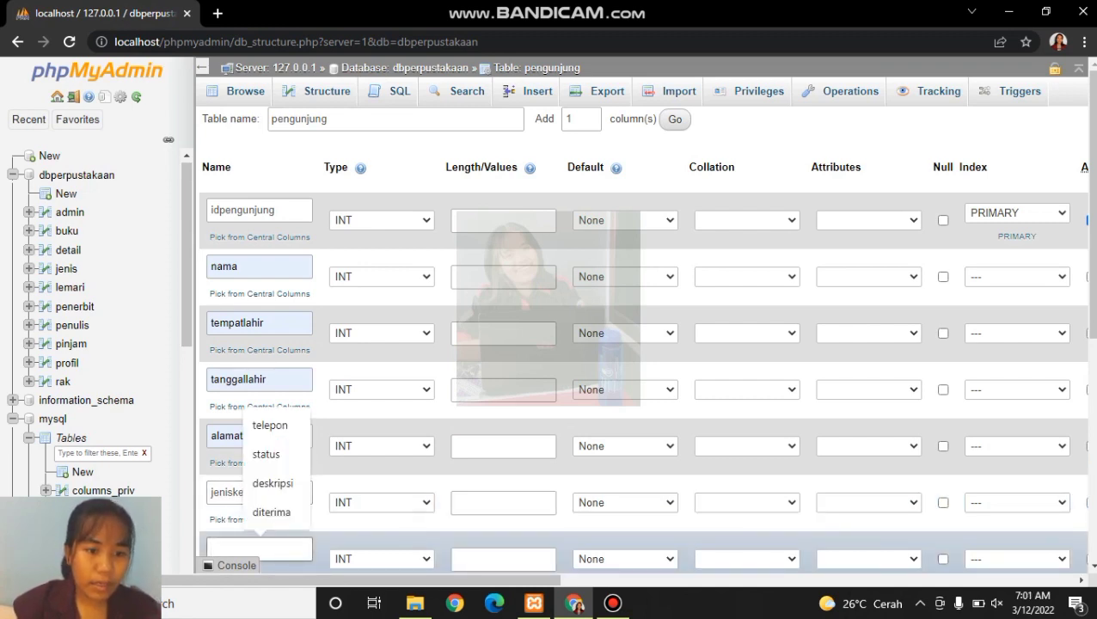
type("email")
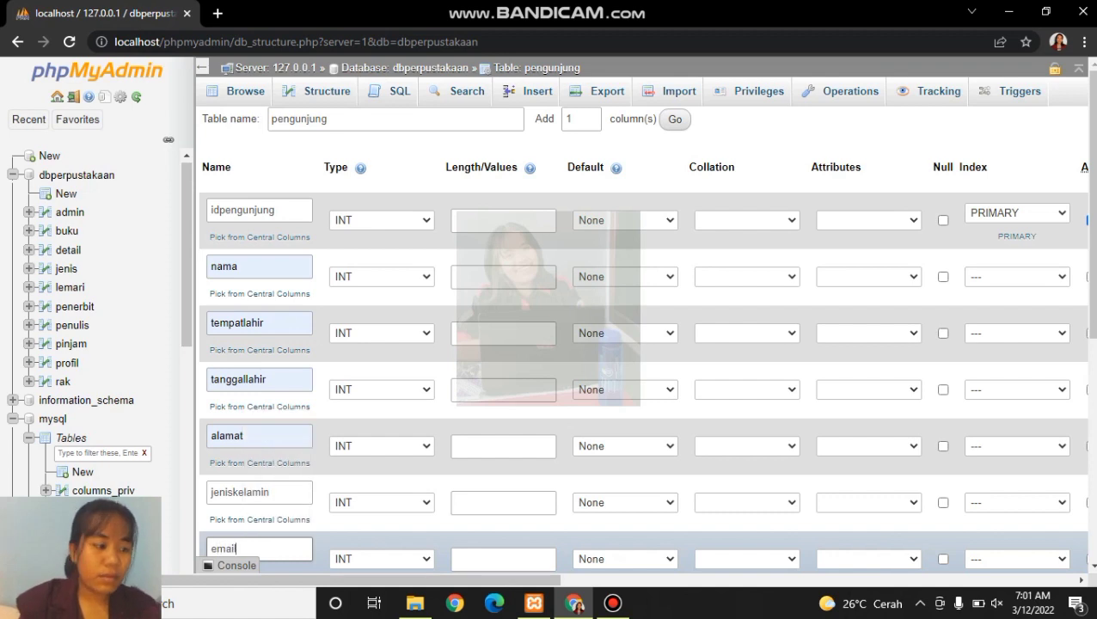
- Name the last three columns of the pengunjung table telepon, kategori and password
scroll(645, 344, "down", 2)
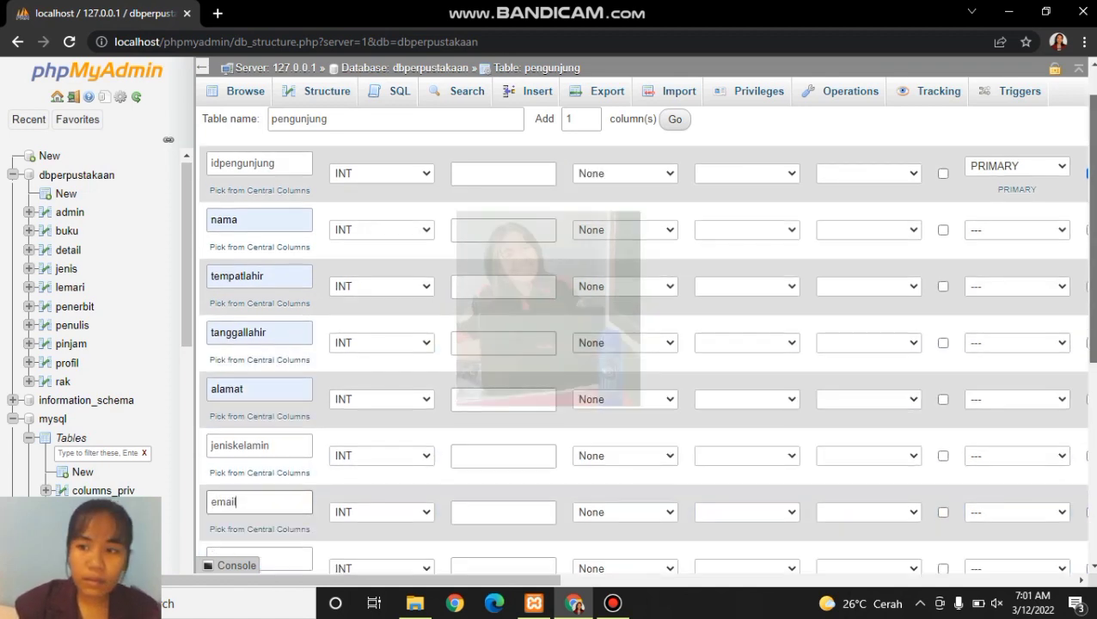
scroll(266, 361, "down", 1)
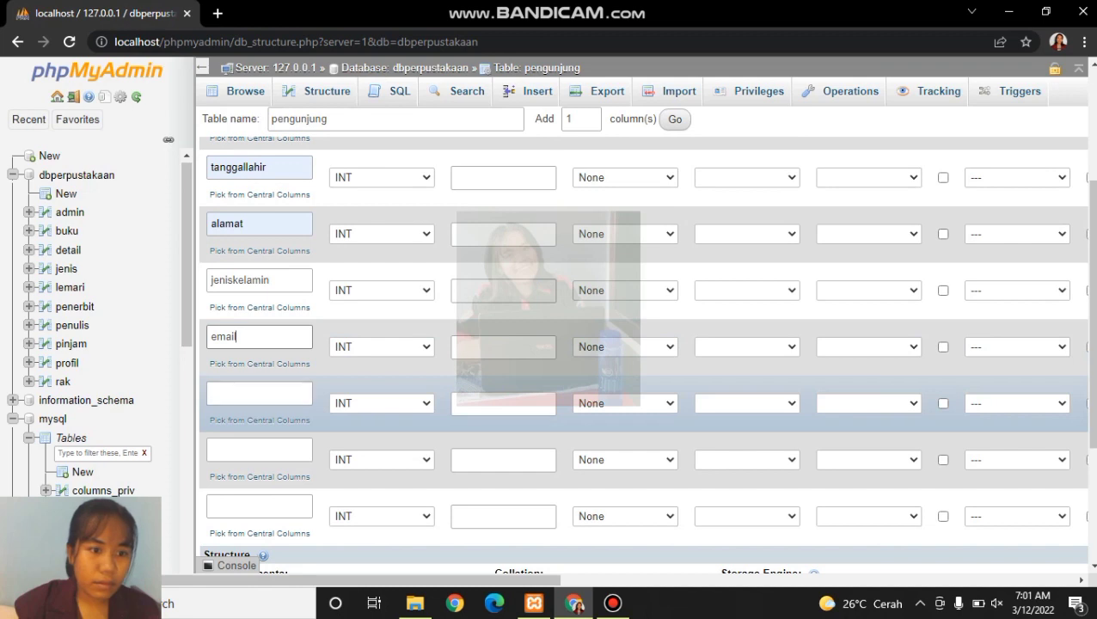
left_click(260, 394)
type("telepon")
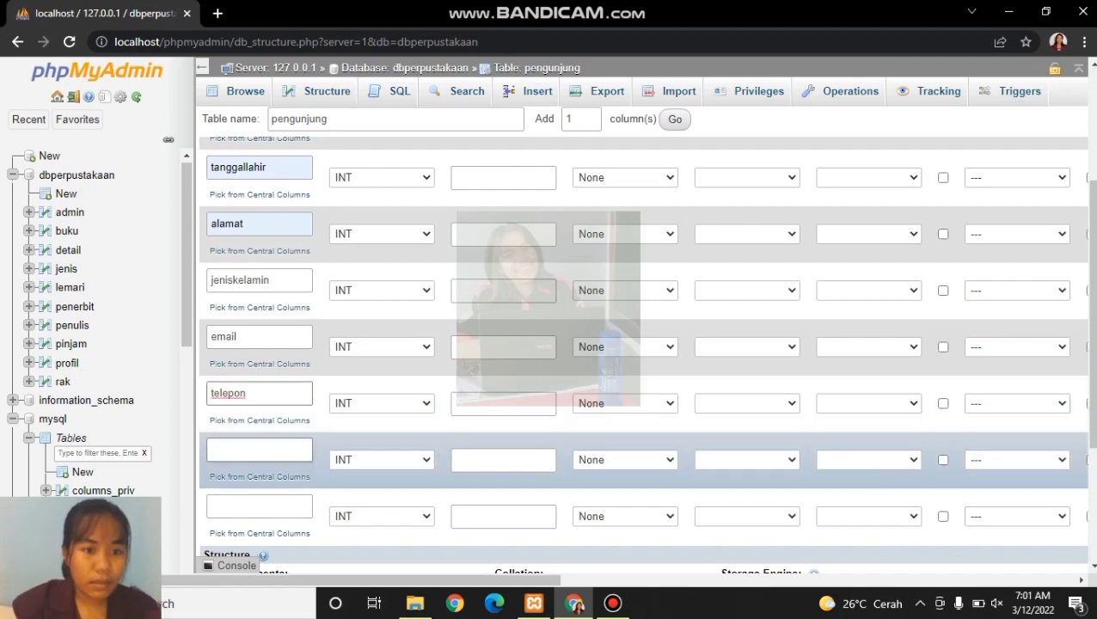
left_click(258, 450)
type("kategori")
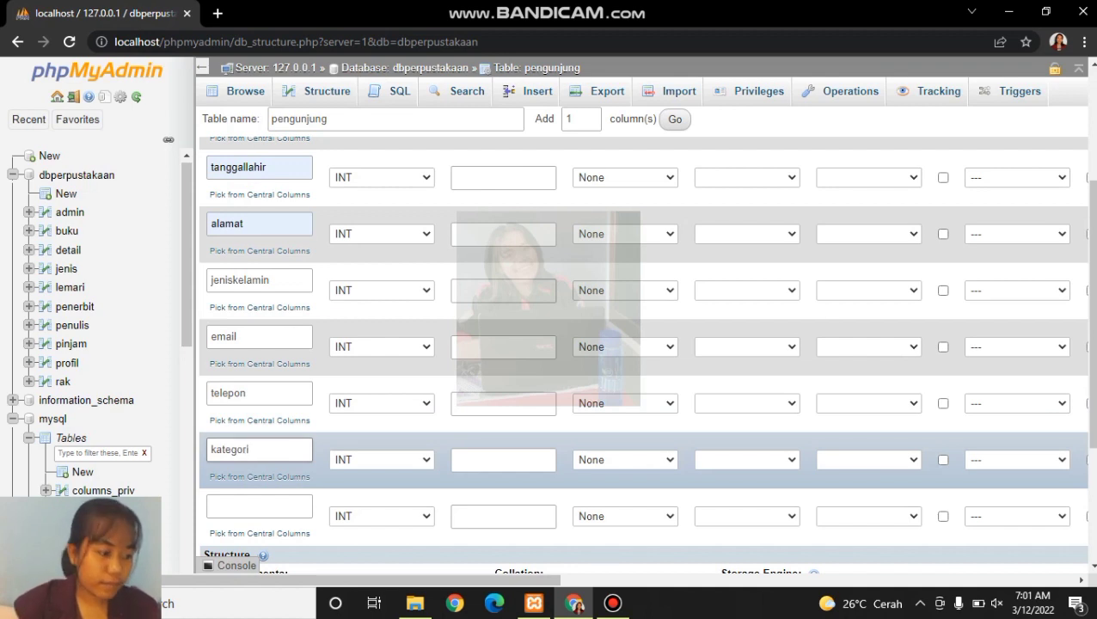
left_click(258, 507)
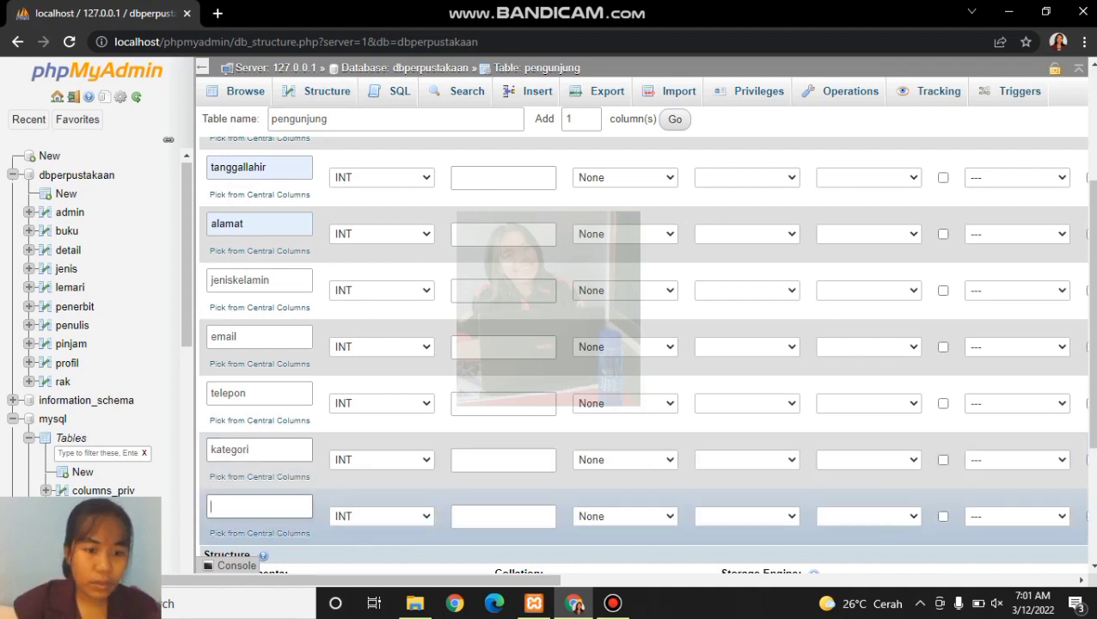
type("password")
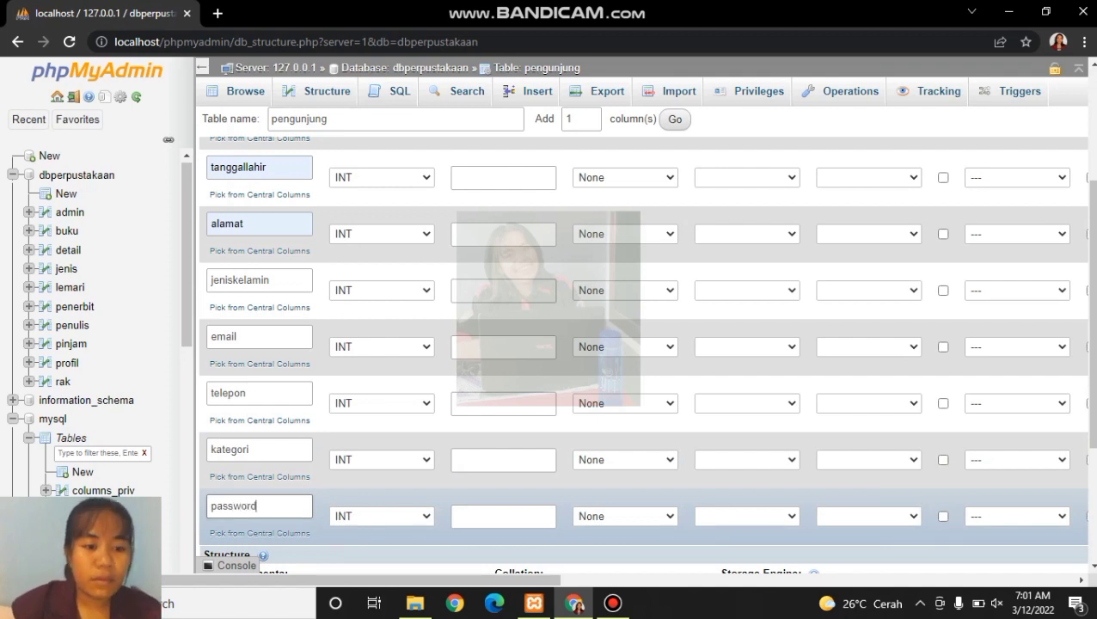
- Set the type of the nama and tempatlahir columns to TEXT
left_click_drag(1093, 404, 1093, 292)
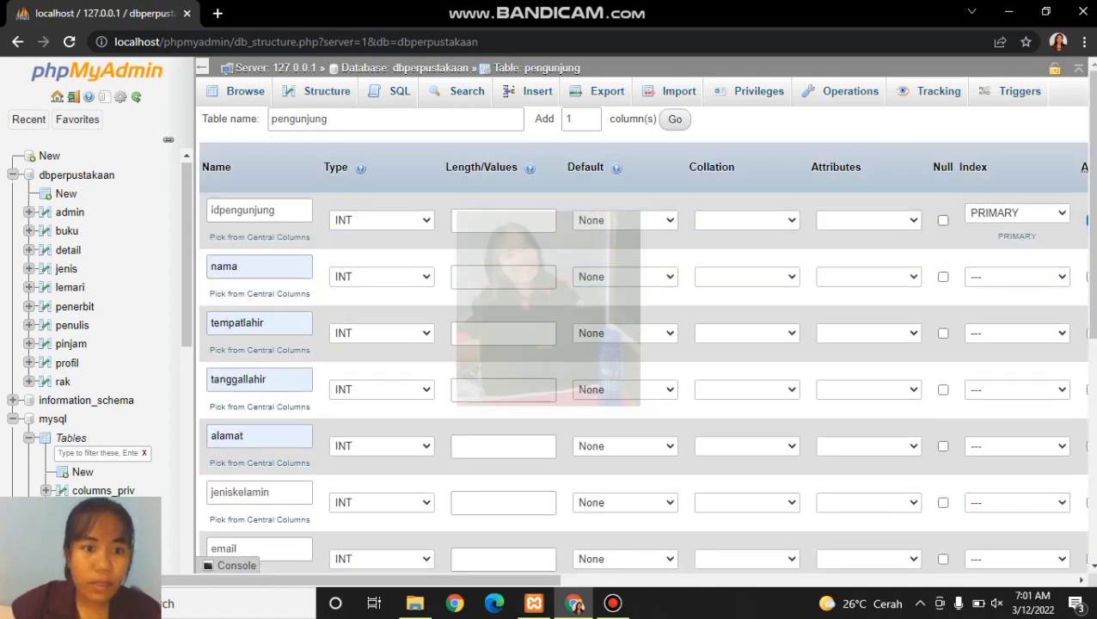
left_click(381, 276)
left_click(361, 321)
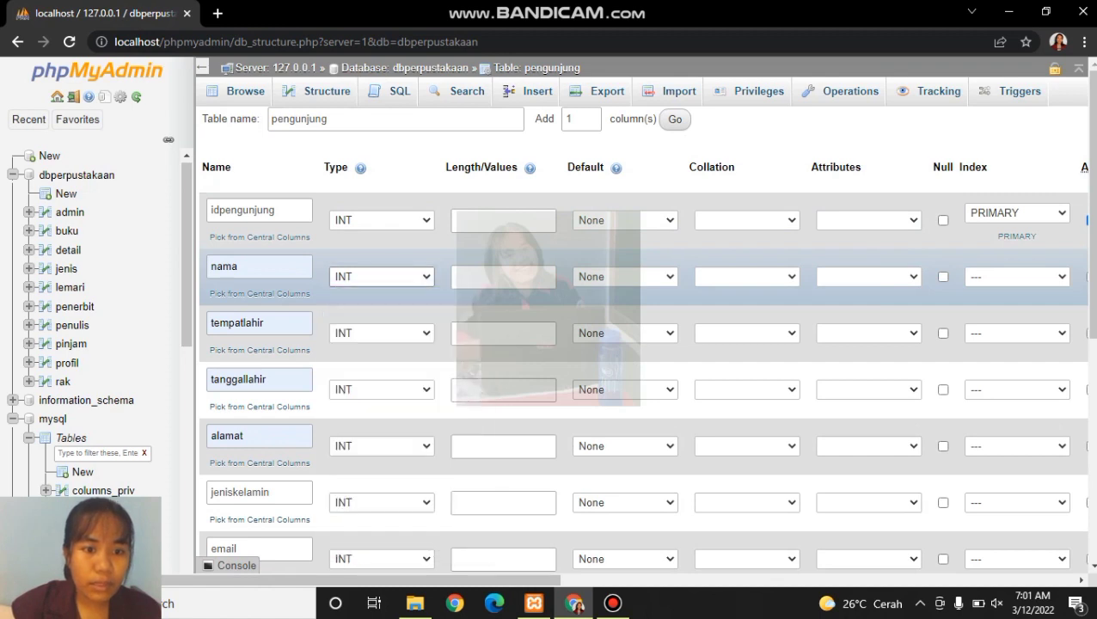
left_click(381, 333)
scroll(382, 116, "down", 1)
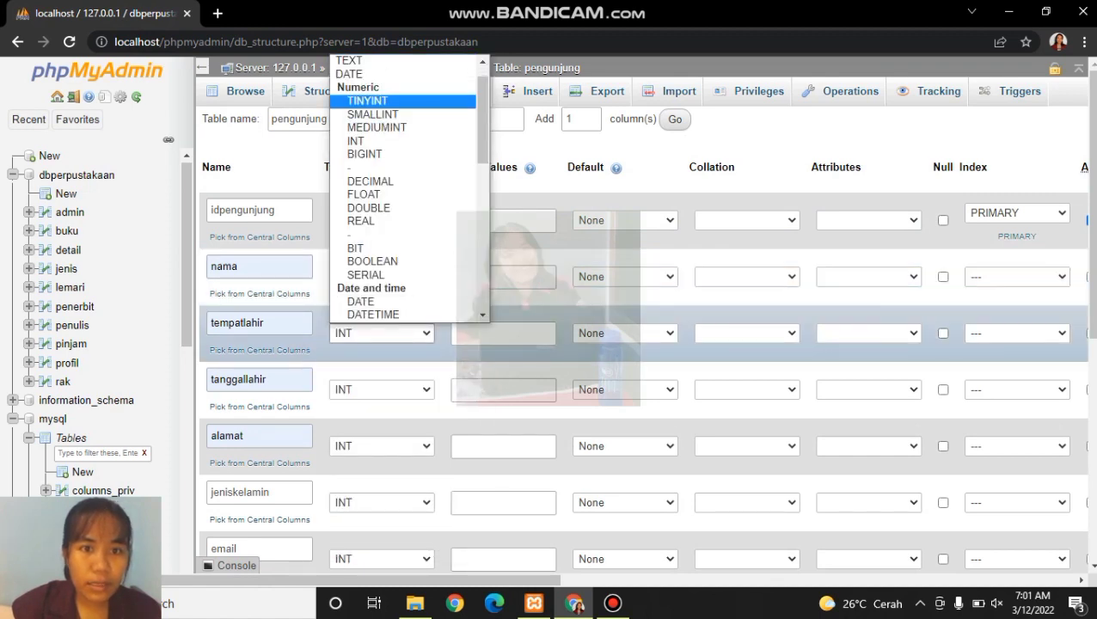
left_click(370, 61)
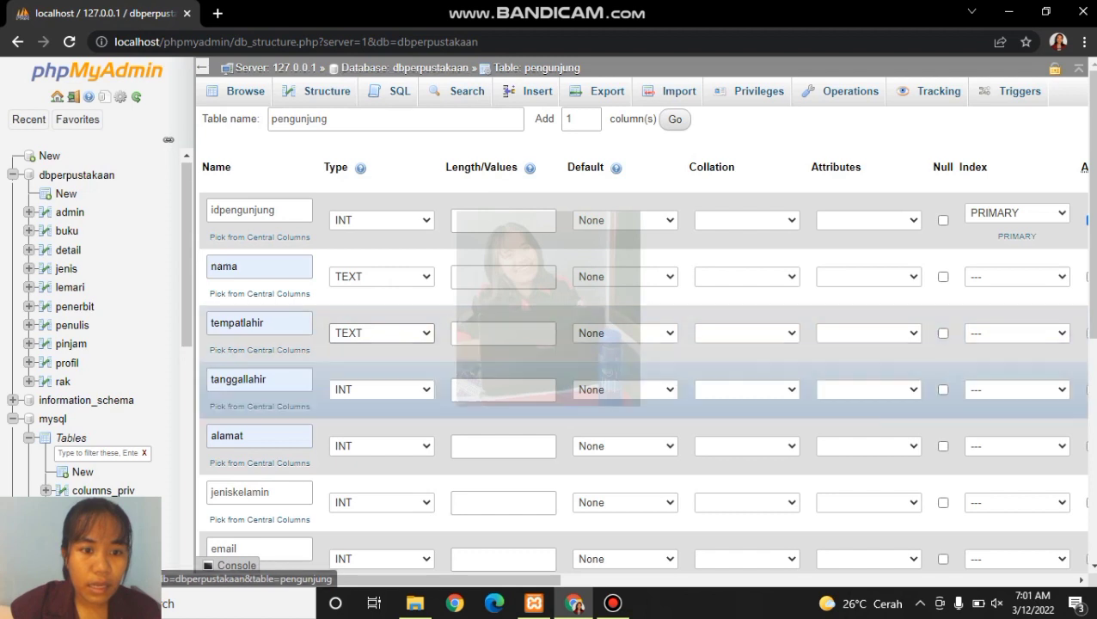
- Set the tanggallahir column's type to DATE and the alamat column's type to TEXT
left_click(381, 389)
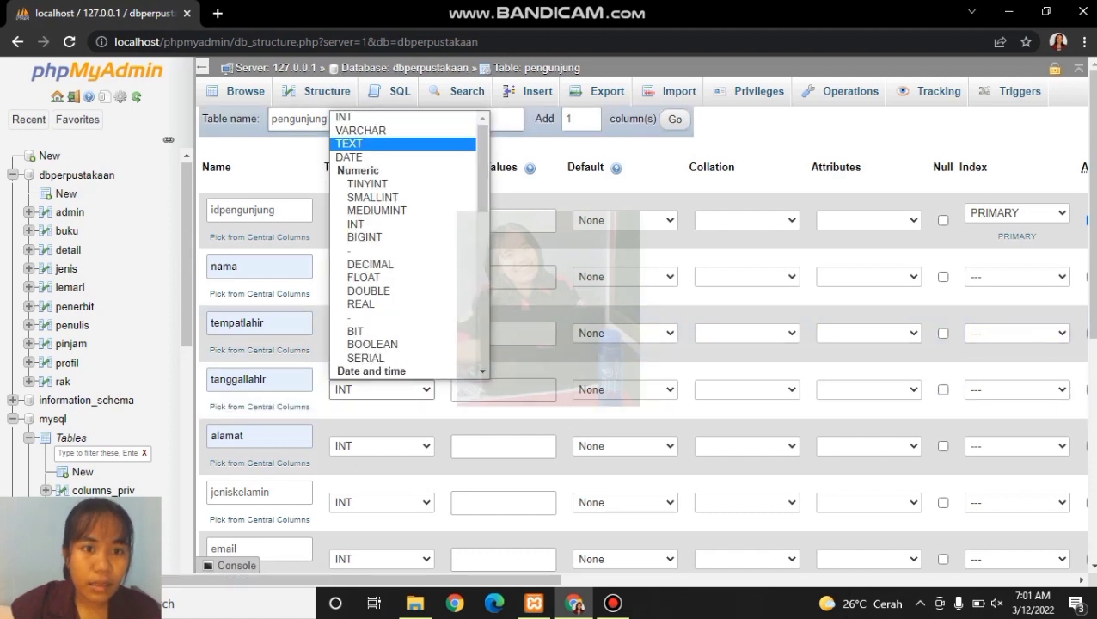
left_click(361, 157)
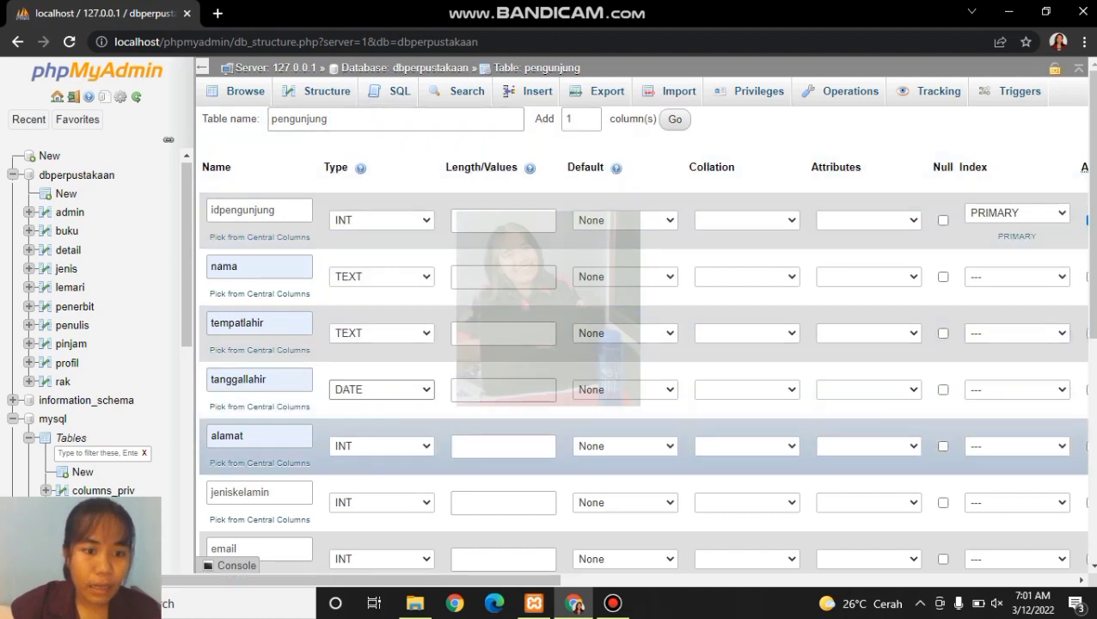
left_click(381, 445)
left_click(361, 199)
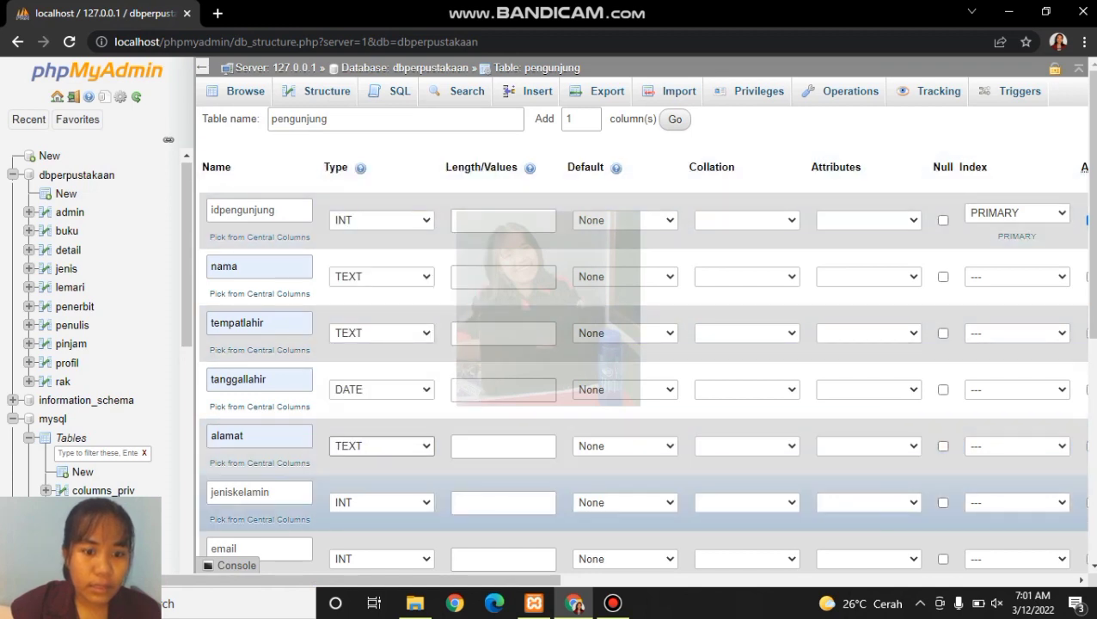
- Set the jeniskelamin column's type to VARCHAR with a length of 9
left_click(381, 502)
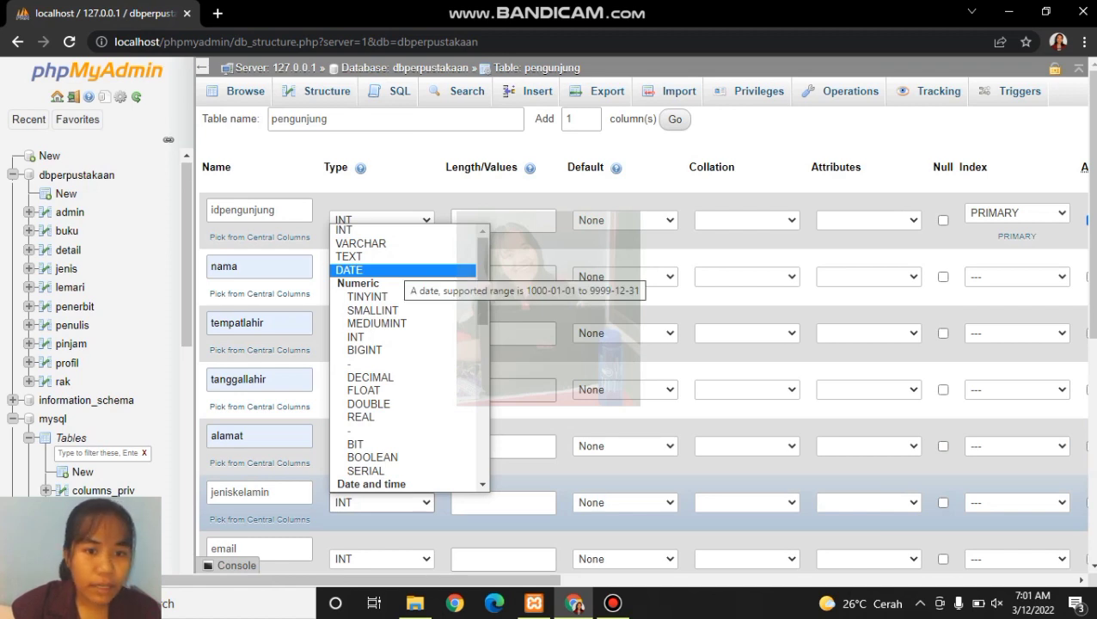
left_click(360, 244)
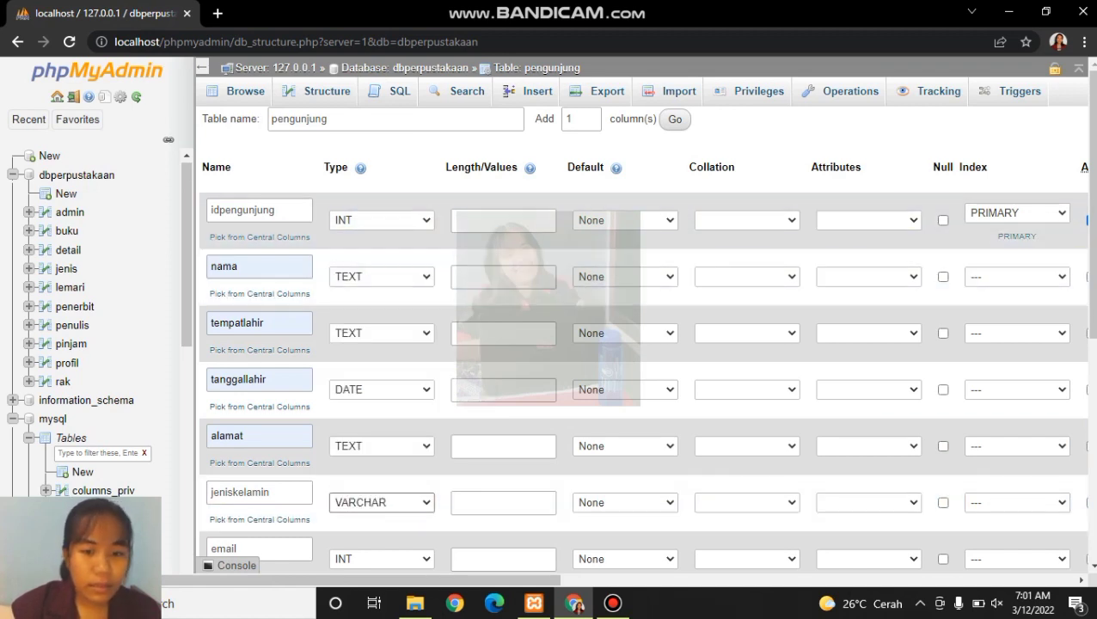
left_click(504, 504)
type("9")
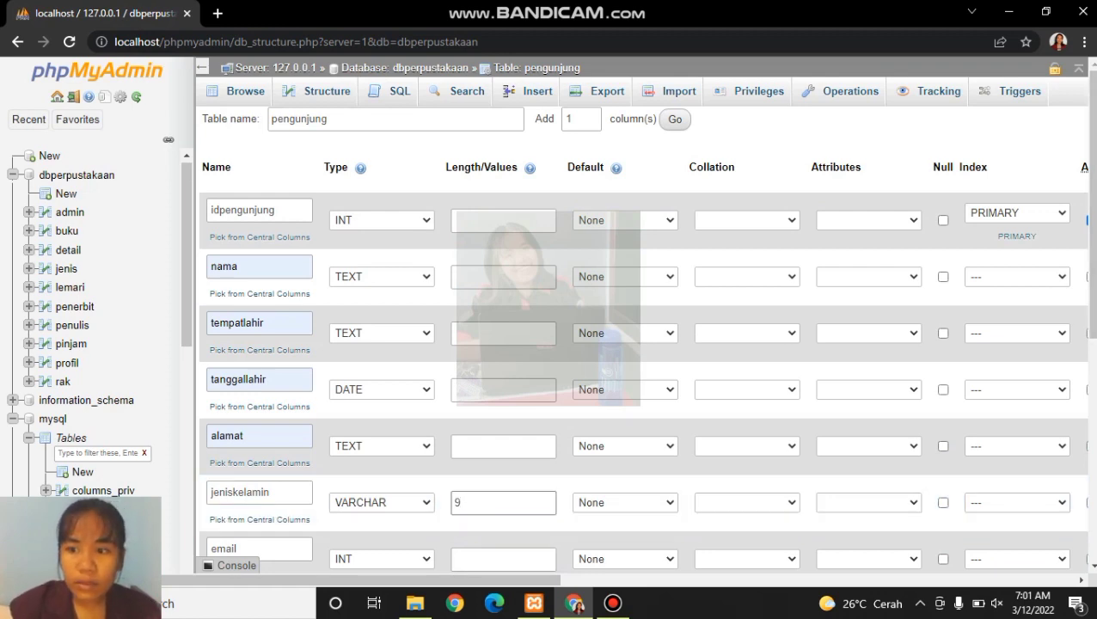
- Set the email column's type to TEXT in the pengunjung table
scroll(645, 344, "down", 2)
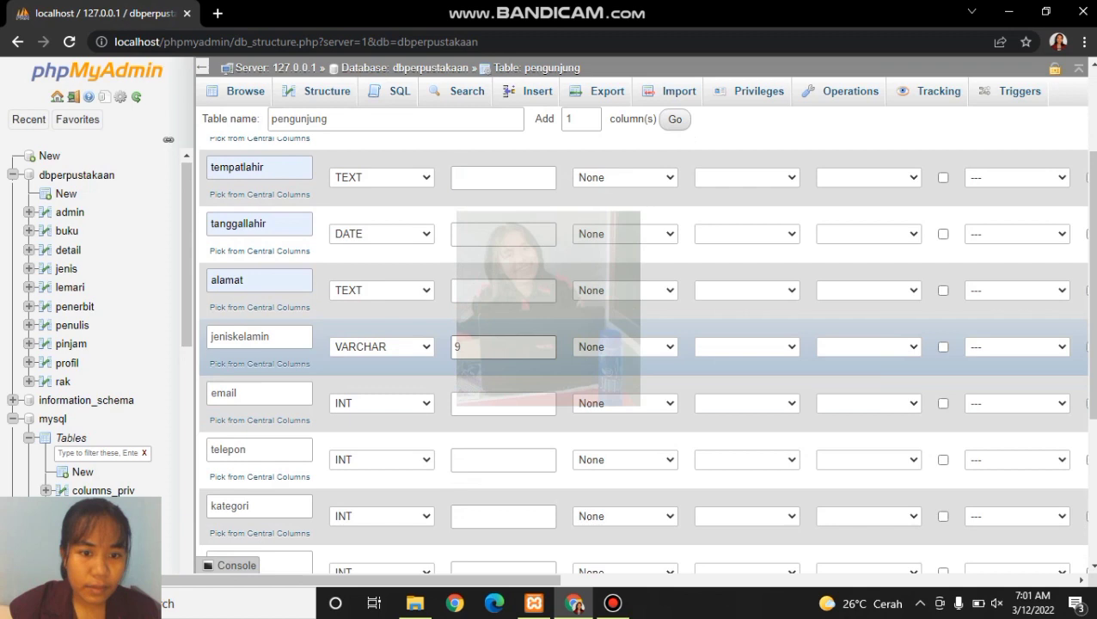
left_click(382, 403)
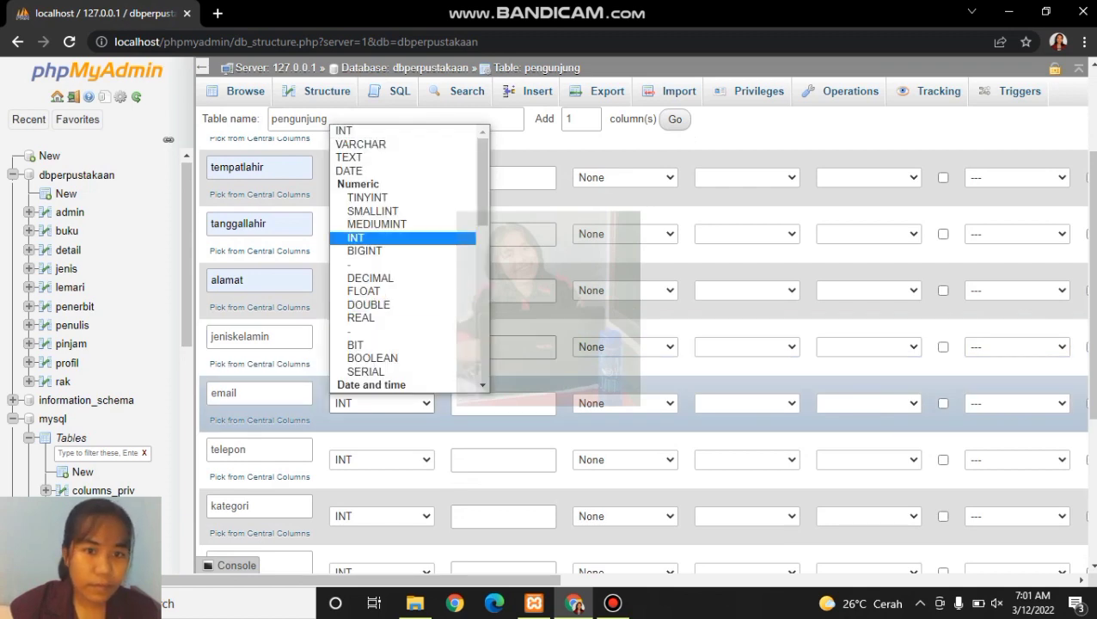
left_click(369, 157)
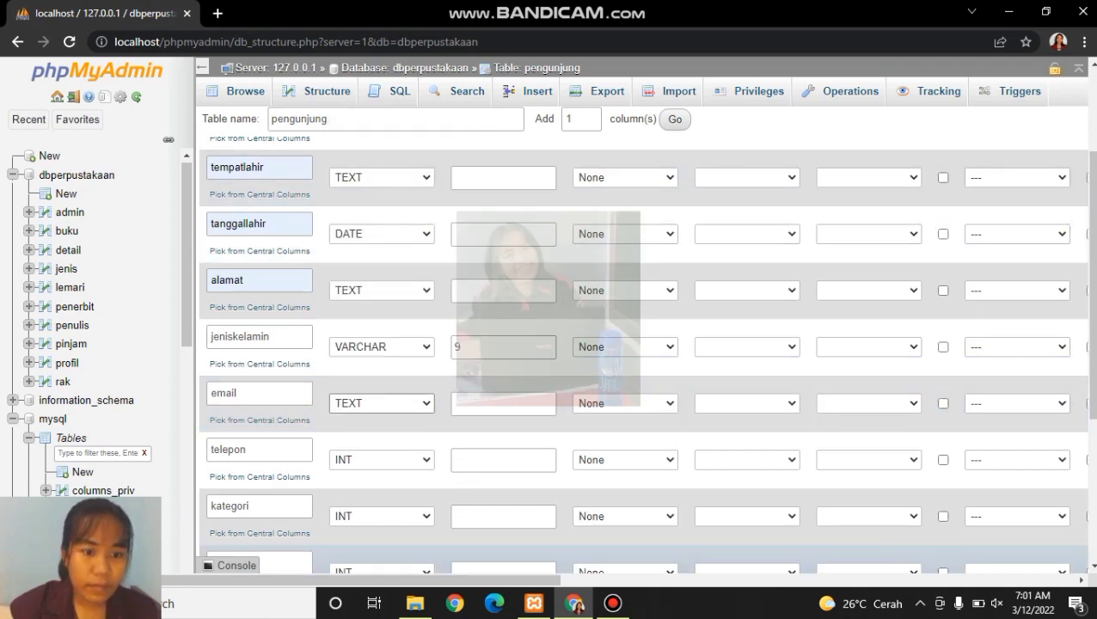
- Set the type of the telepon, kategori and password columns to TEXT in the pengunjung table
left_click(382, 460)
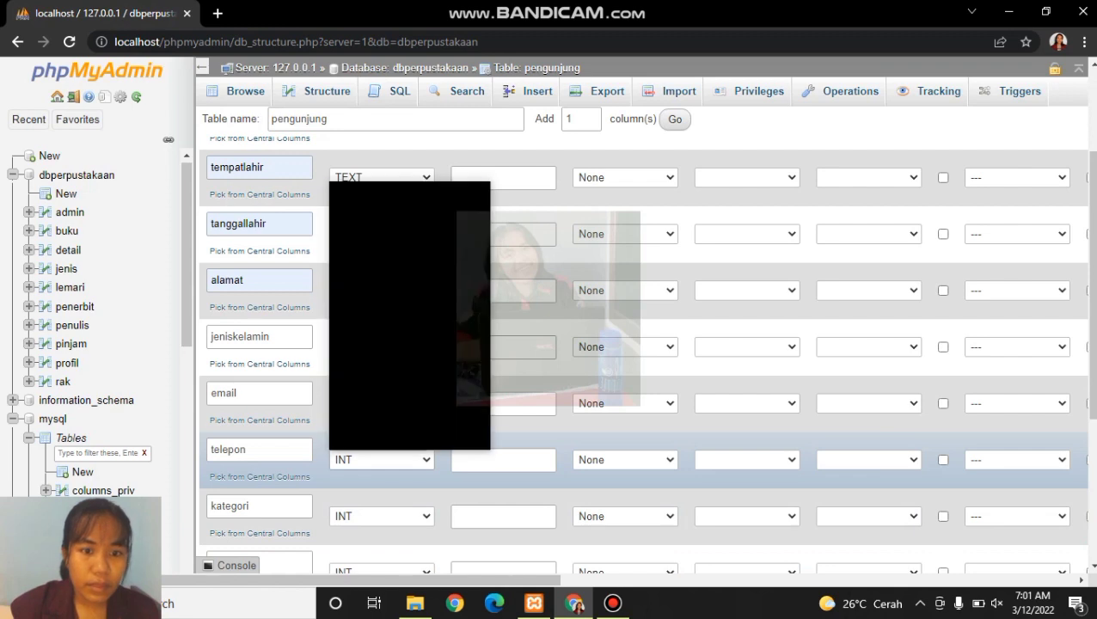
left_click(403, 213)
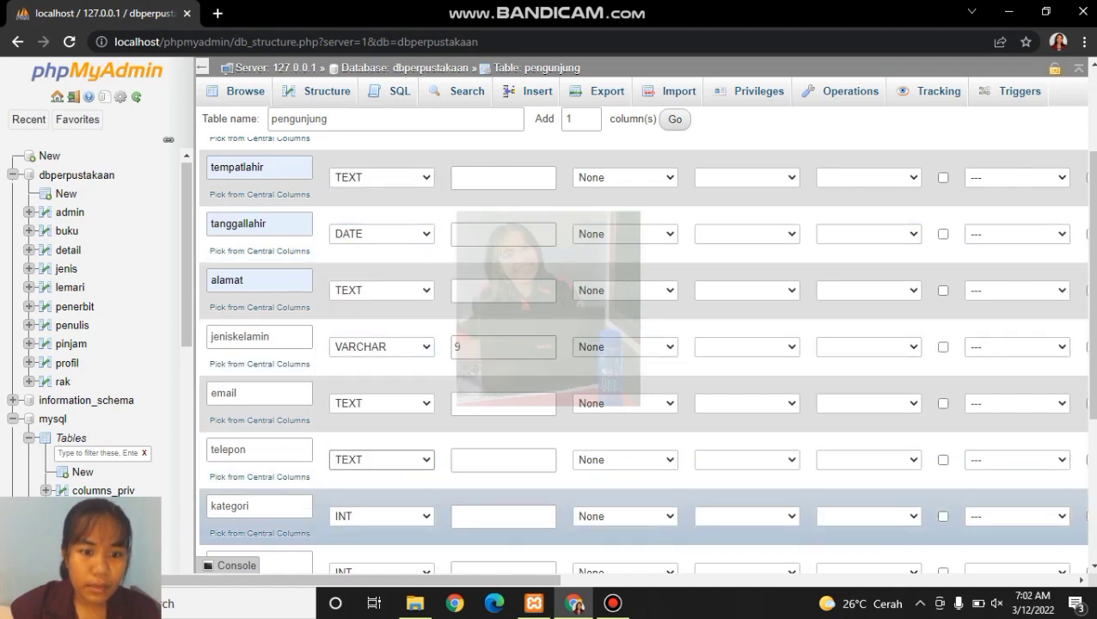
left_click(382, 516)
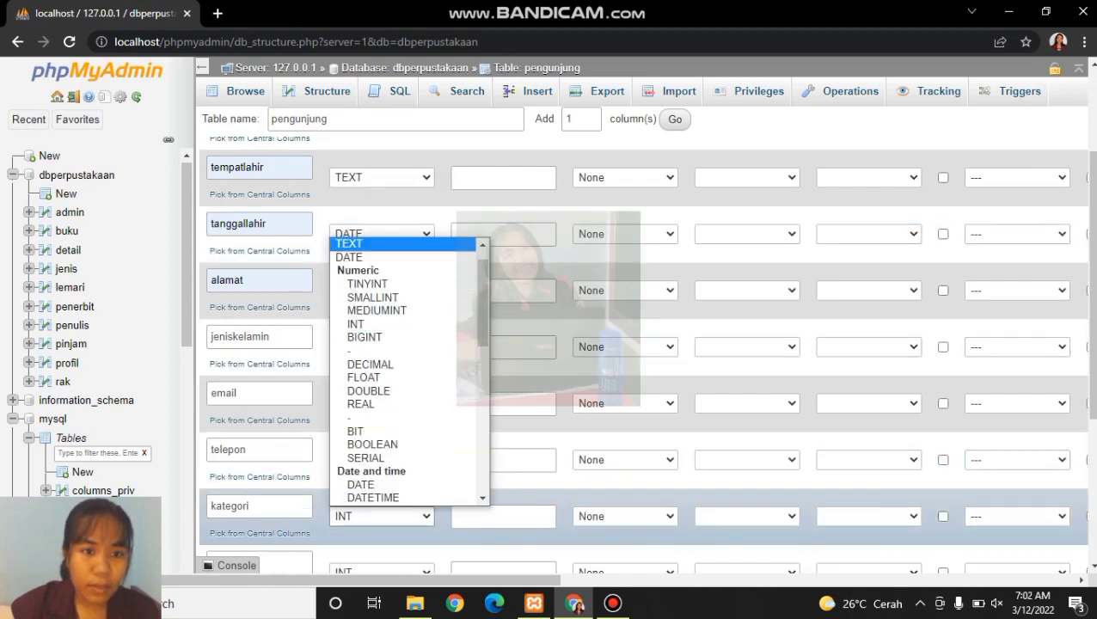
left_click(403, 243)
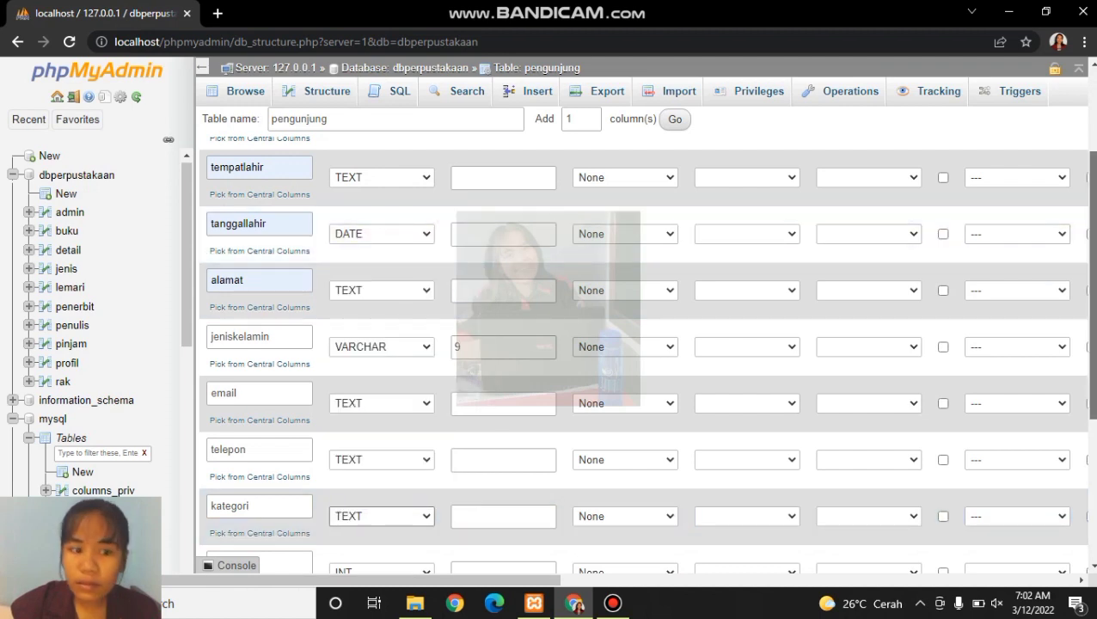
scroll(645, 352, "down", 1)
scroll(645, 353, "down", 1)
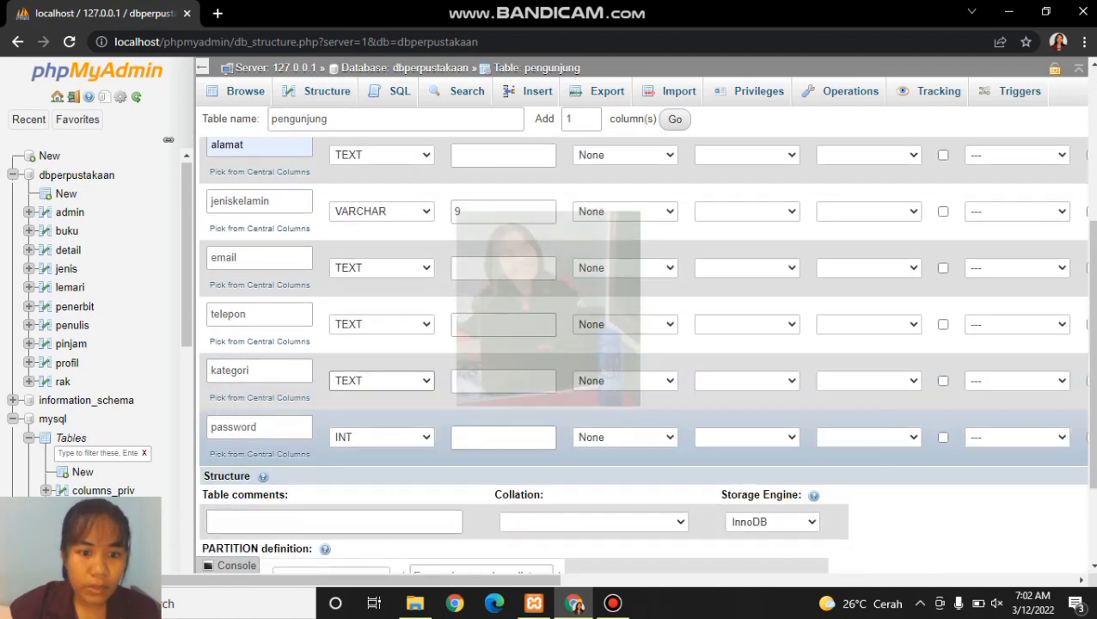
left_click(382, 438)
scroll(395, 260, "down", 1)
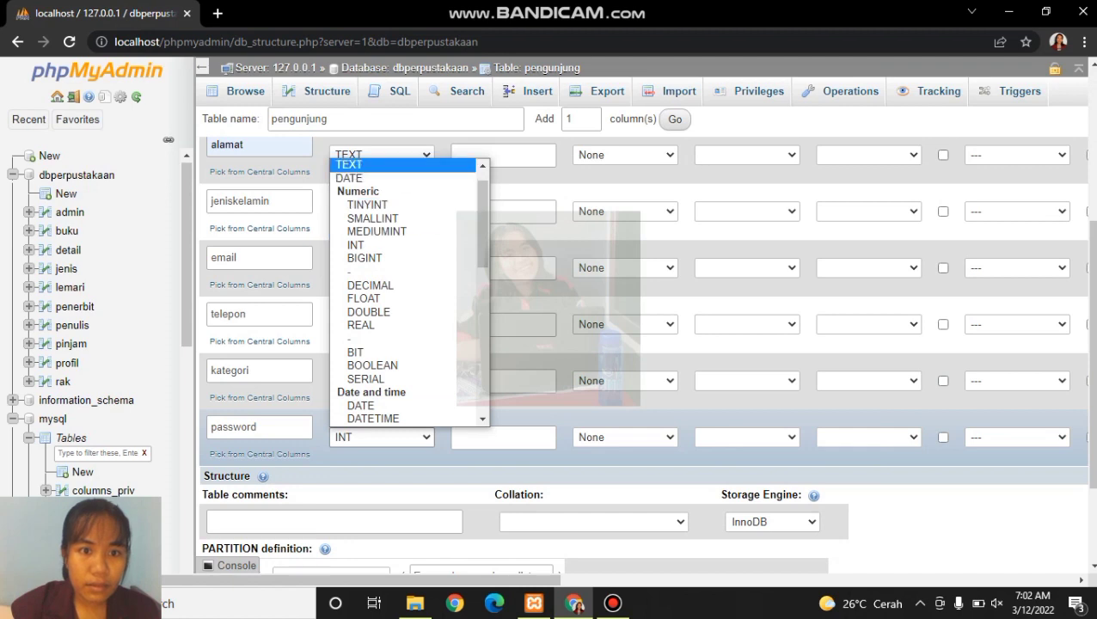
left_click(387, 164)
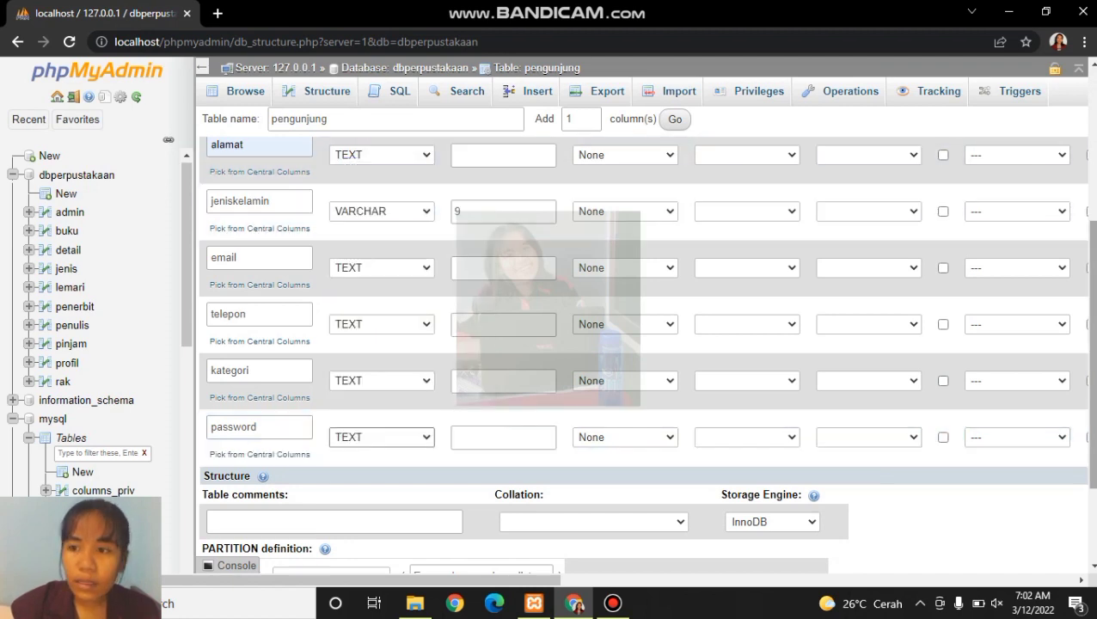
- Save the new pengunjung table and return to the dbperpustakaan database overview
scroll(645, 344, "down", 3)
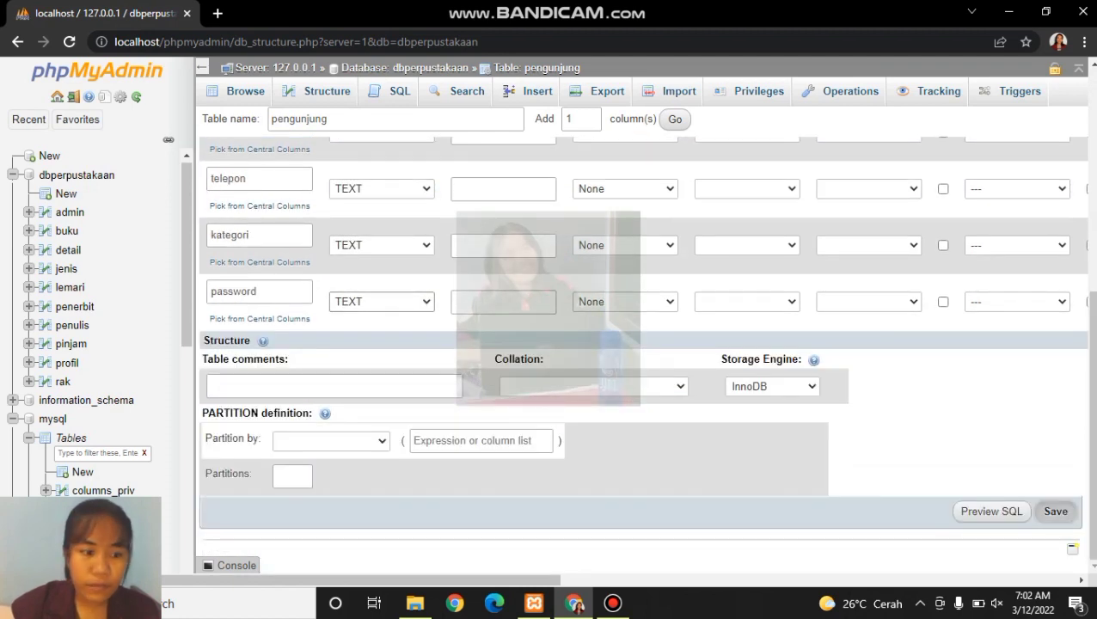
left_click(1056, 511)
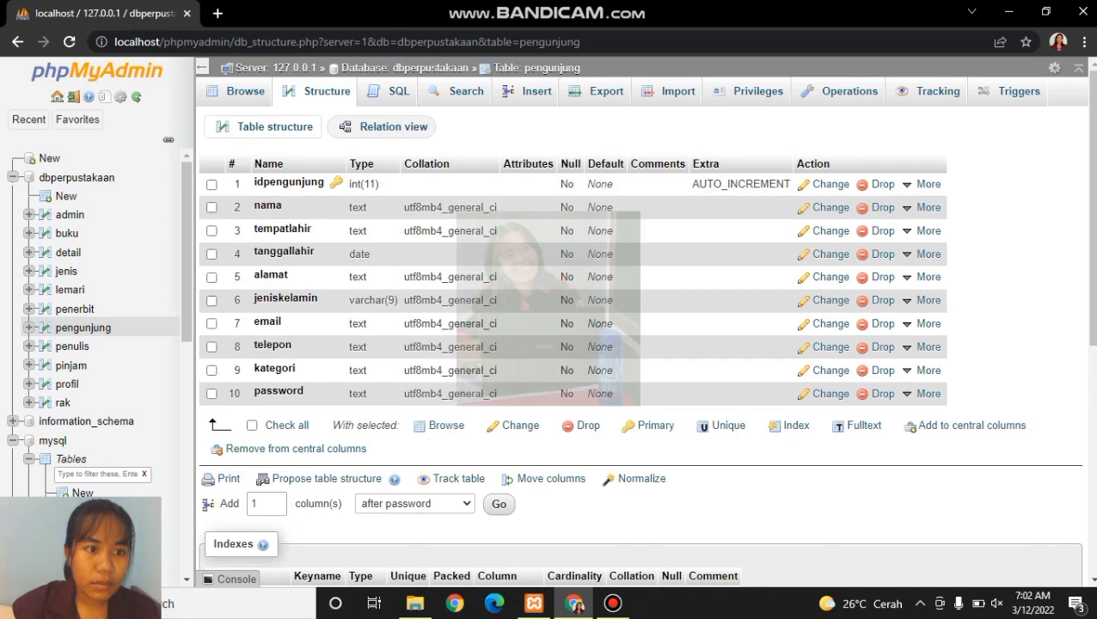
left_click(77, 177)
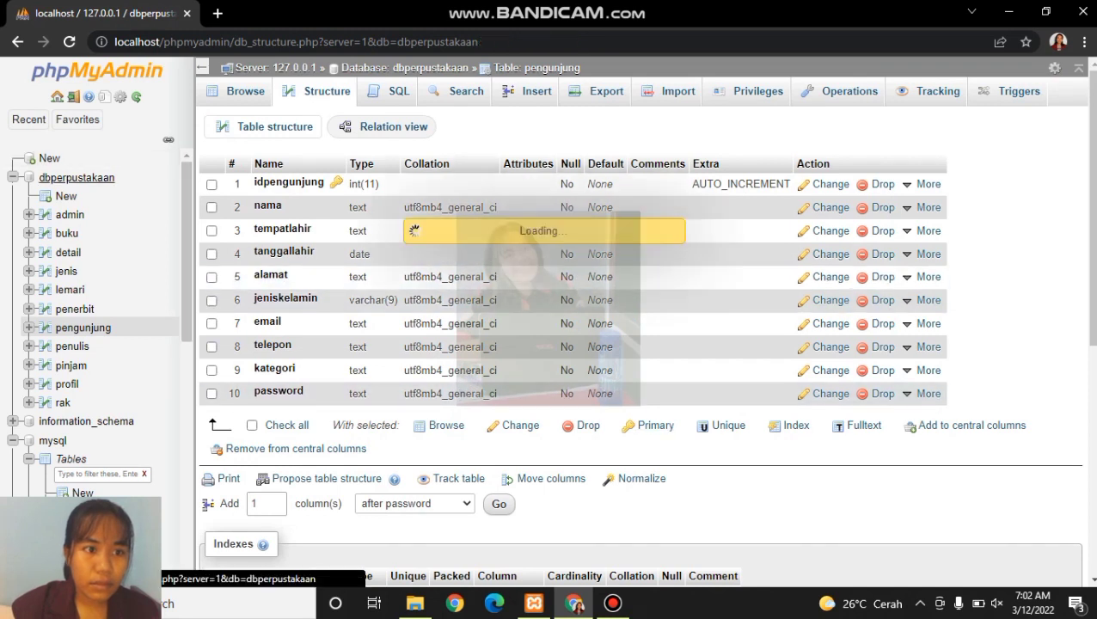